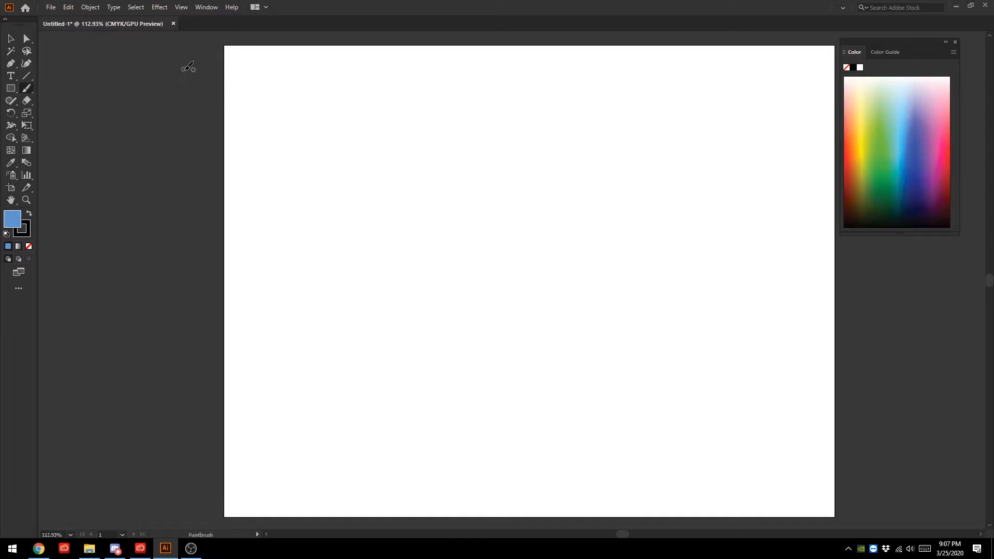
# - Display the document's colour swatches, enlarge the swatch list and place it over the upper middle of the artboard
pyautogui.click(12, 88)
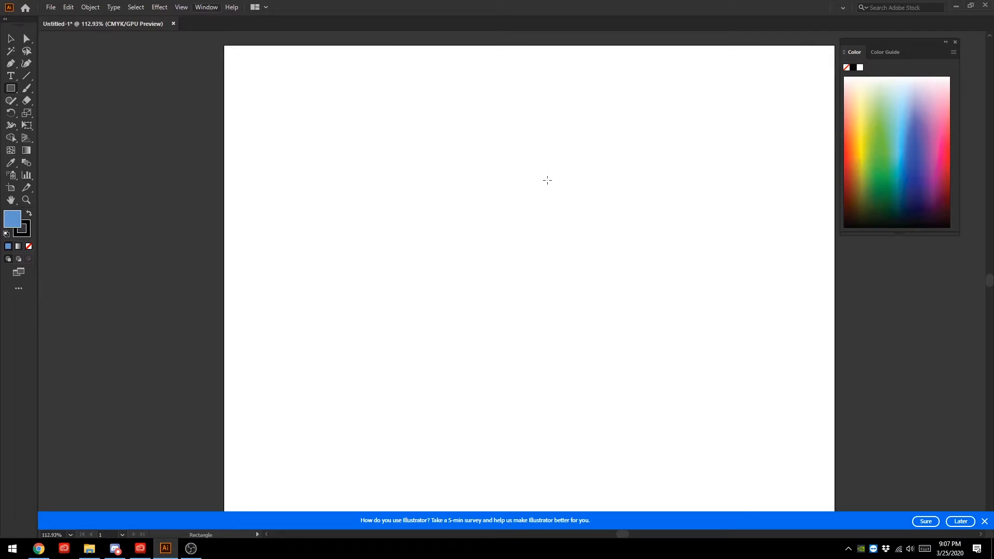
pyautogui.click(984, 521)
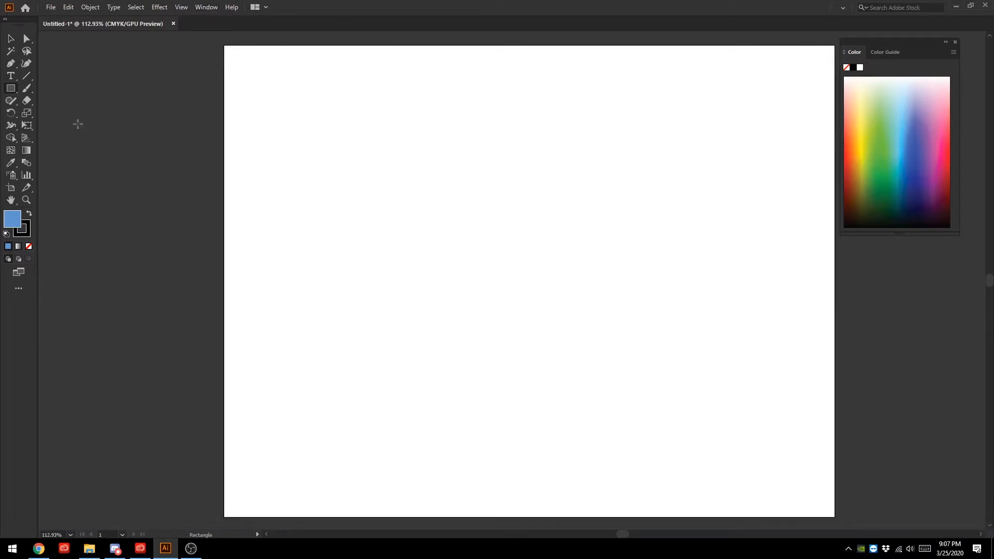
pyautogui.click(207, 7)
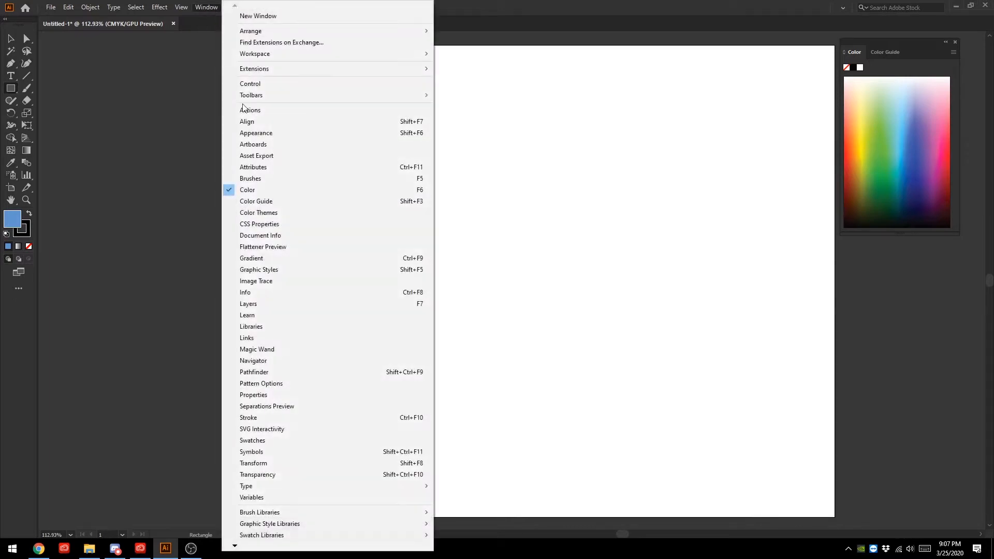
pyautogui.click(319, 441)
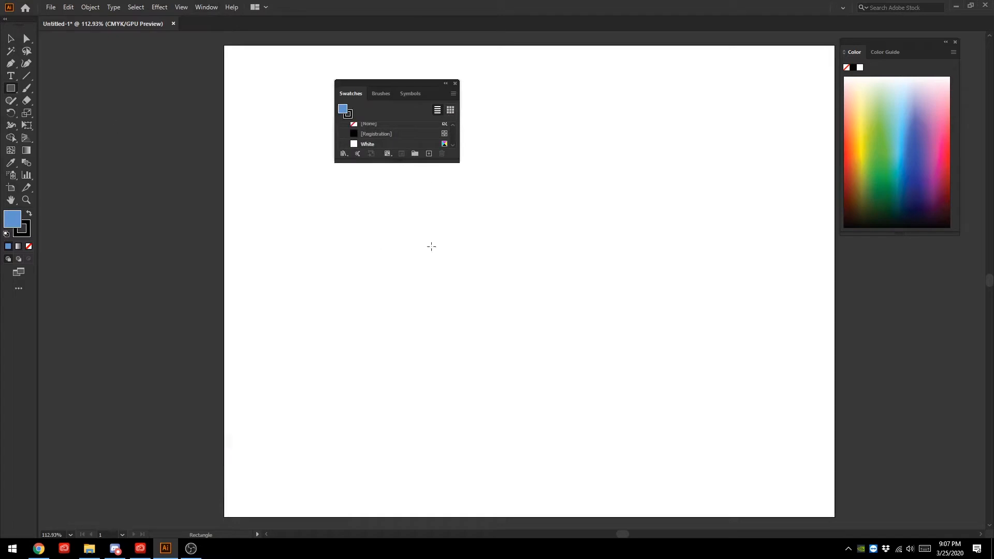
pyautogui.moveTo(405, 162); pyautogui.dragTo(416, 427)
pyautogui.moveTo(402, 83); pyautogui.dragTo(554, 62)
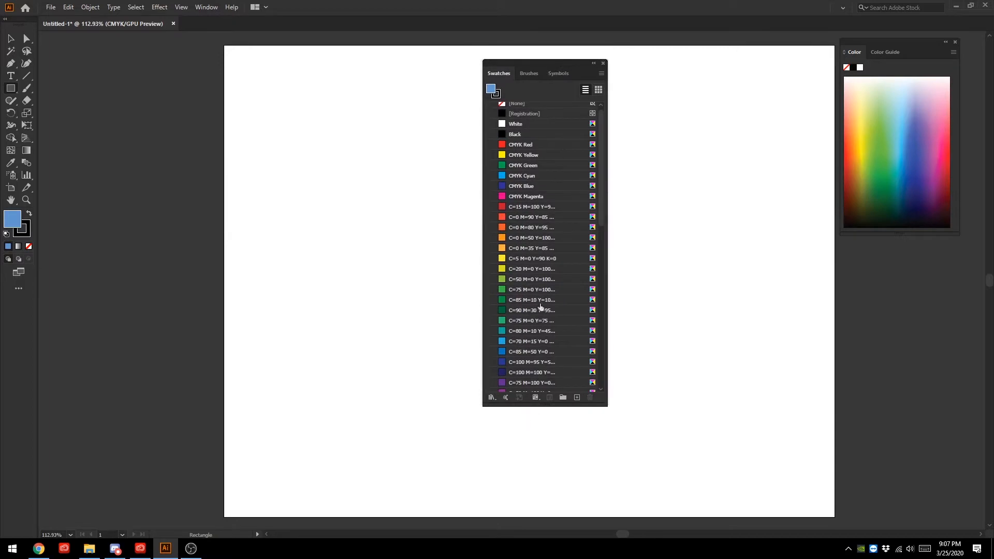
# - Load the PANTONE+ Color Bridge Coated colour book, enlarge its swatch view and place it beside the document swatches
pyautogui.click(493, 400)
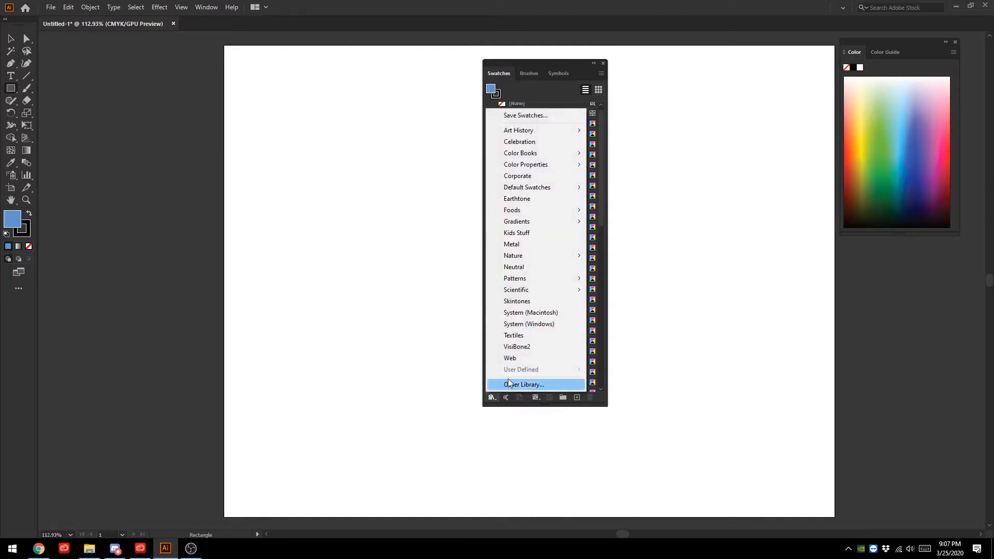
pyautogui.moveTo(525, 133)
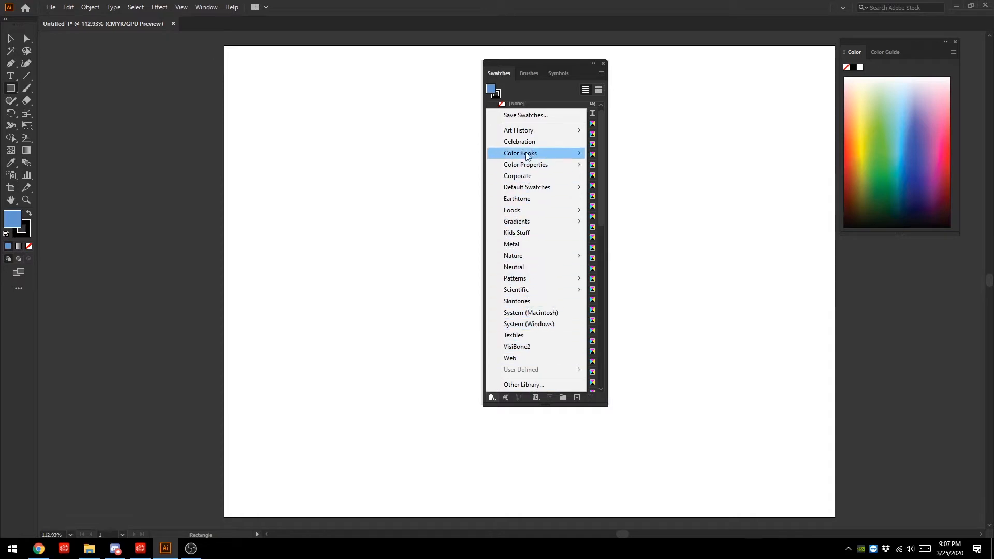
pyautogui.moveTo(540, 157)
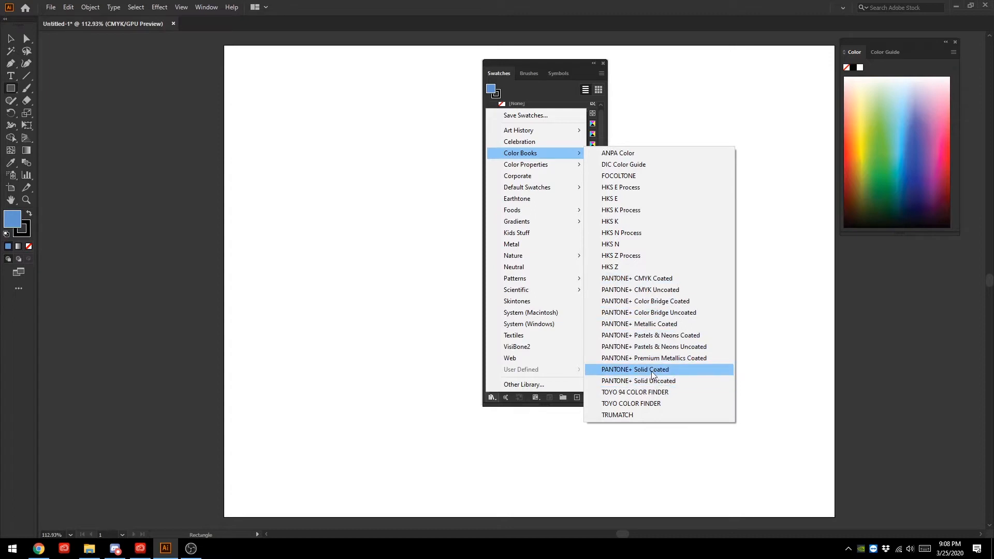
pyautogui.click(666, 302)
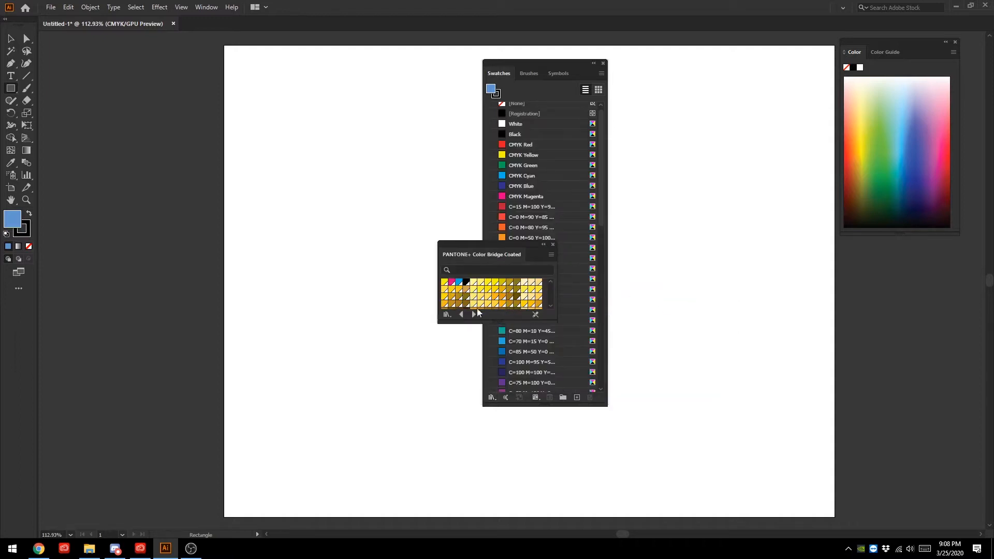
pyautogui.moveTo(472, 323); pyautogui.dragTo(490, 432)
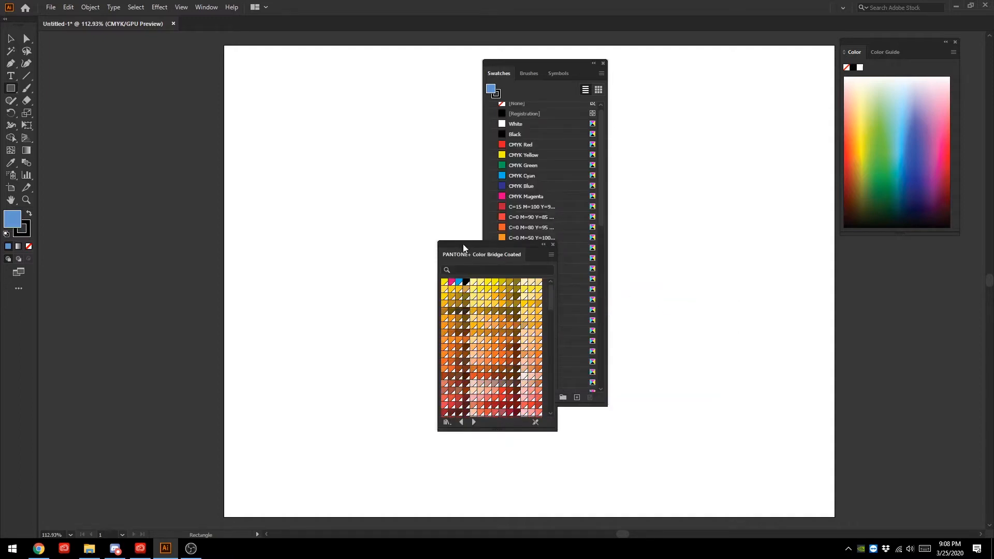
pyautogui.moveTo(462, 244); pyautogui.dragTo(347, 95)
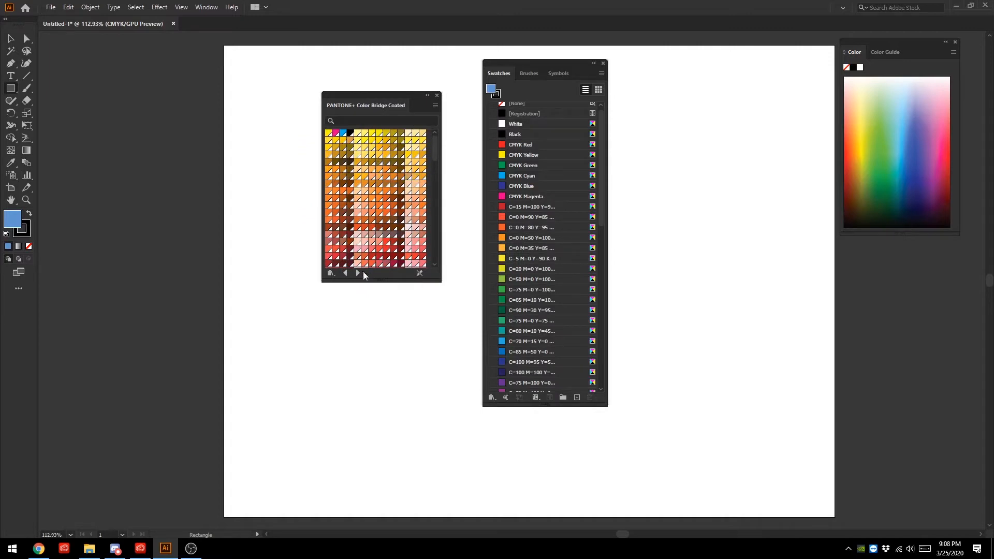
# - Switch the swatch library to the Ancient colours from the Art History category
pyautogui.click(330, 272)
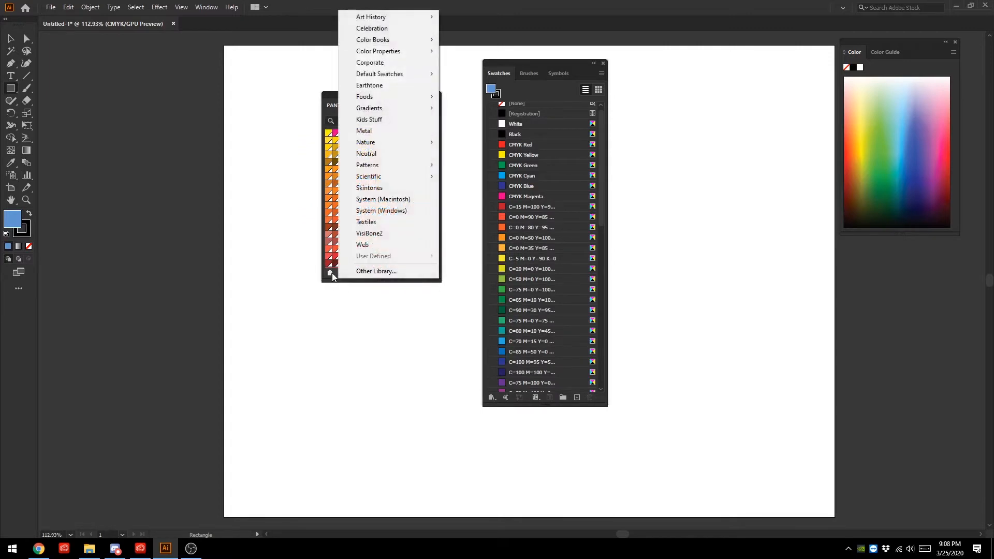
pyautogui.moveTo(391, 44)
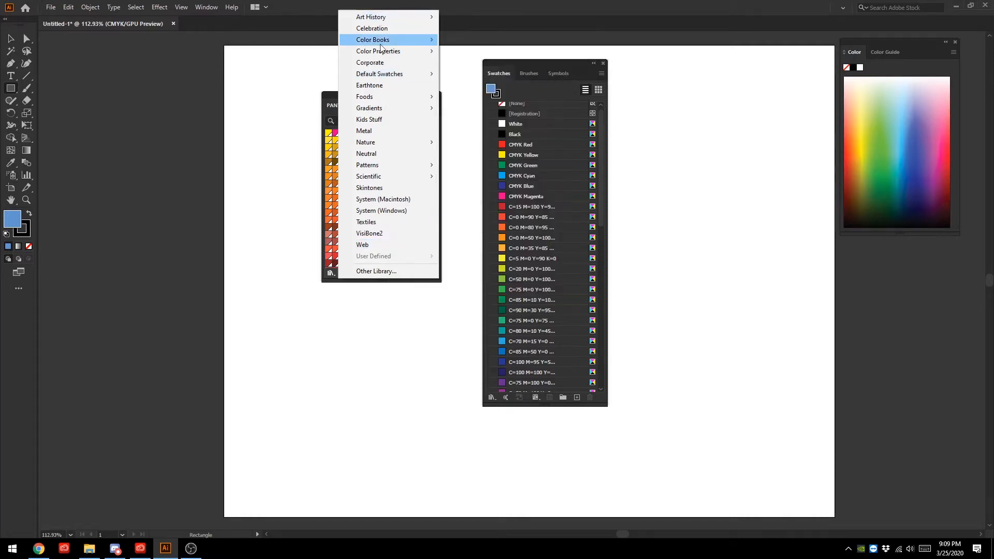
pyautogui.moveTo(391, 21)
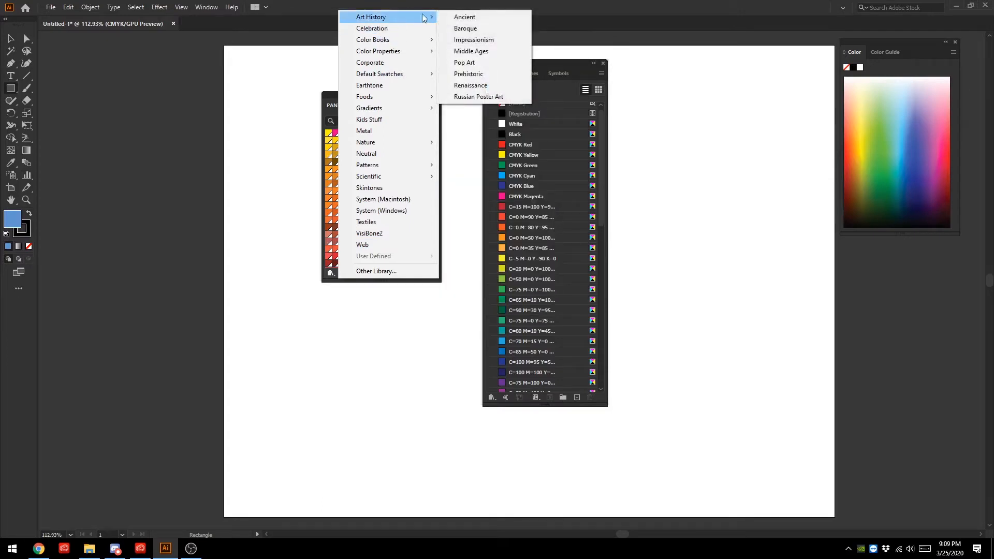
pyautogui.click(472, 17)
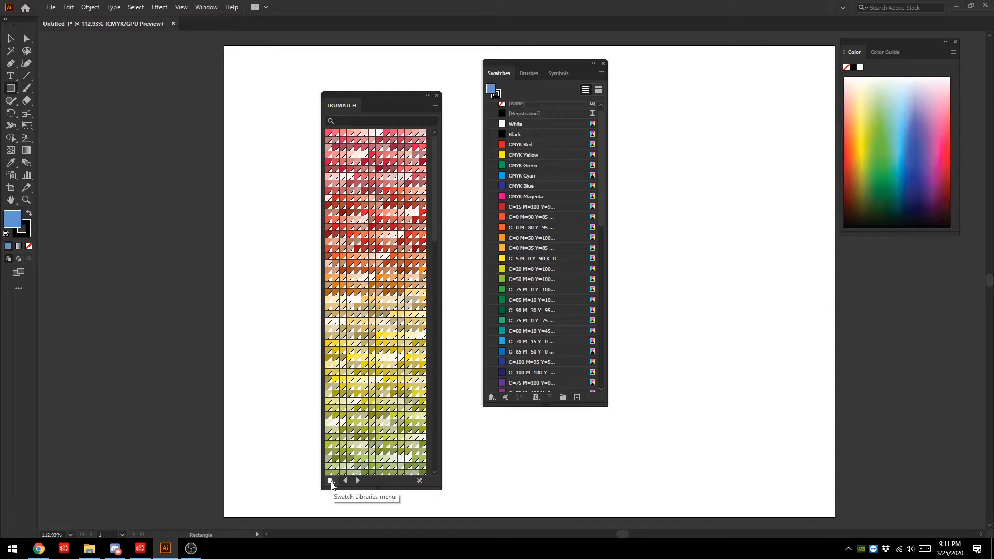
# - Move the swatch library to the far side of the artboard and load the PANTONE+ Solid Coated colour book
pyautogui.moveTo(376, 94); pyautogui.dragTo(750, 65)
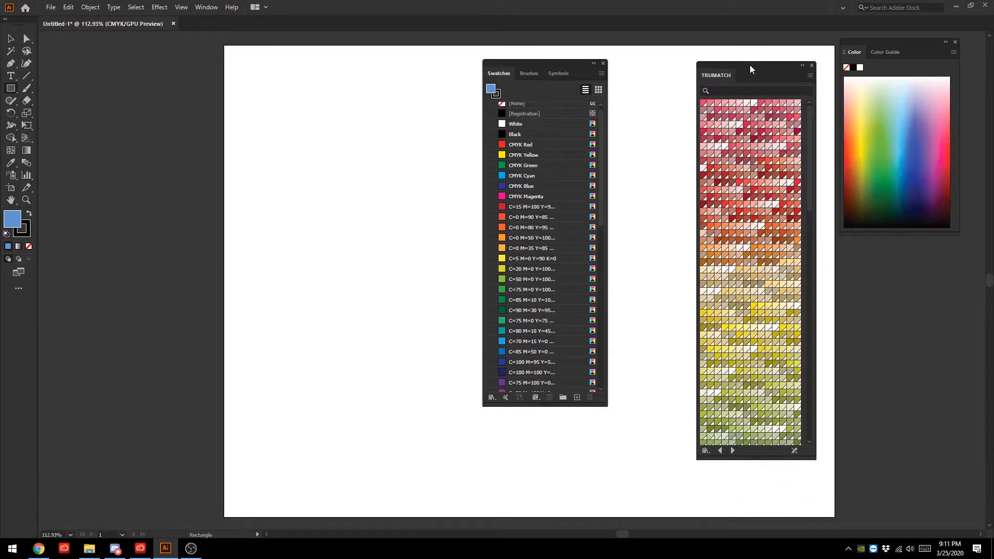
pyautogui.click(705, 451)
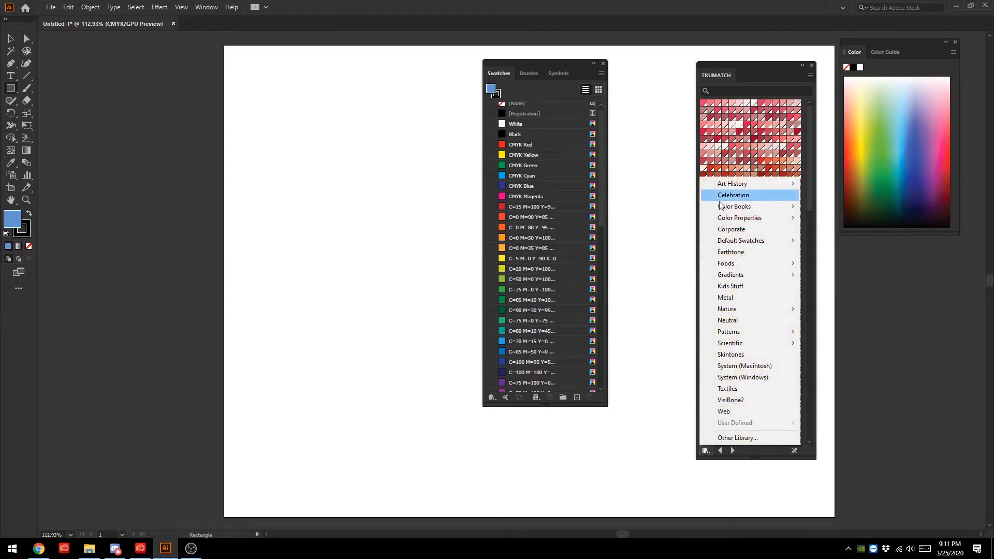
pyautogui.moveTo(727, 214)
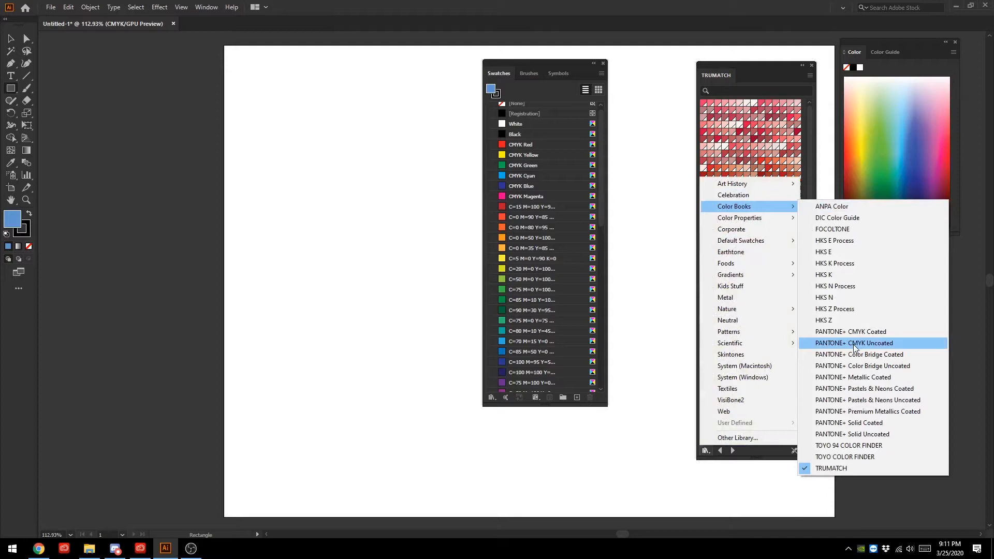
pyautogui.click(870, 423)
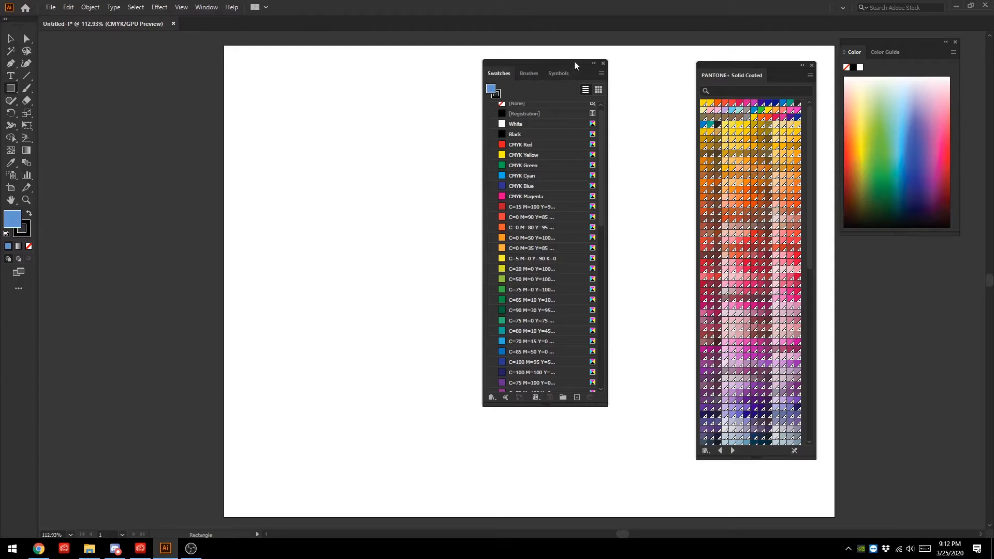
# - Switch to the Chrome browser and open the teal train interior photo from the STREET collection on Unsplash
pyautogui.click(39, 549)
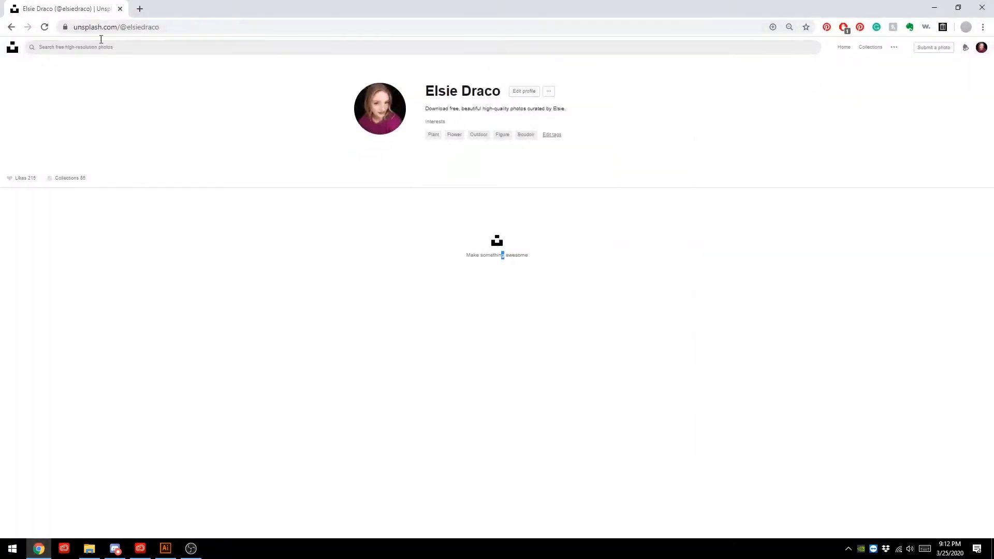
pyautogui.click(61, 179)
pyautogui.scroll(-6, 842, 320)
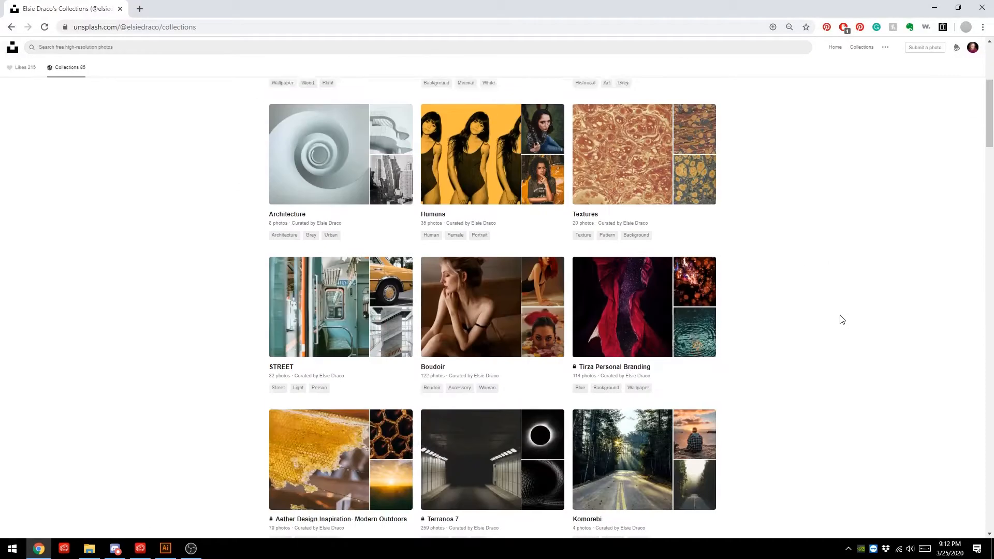
pyautogui.click(304, 249)
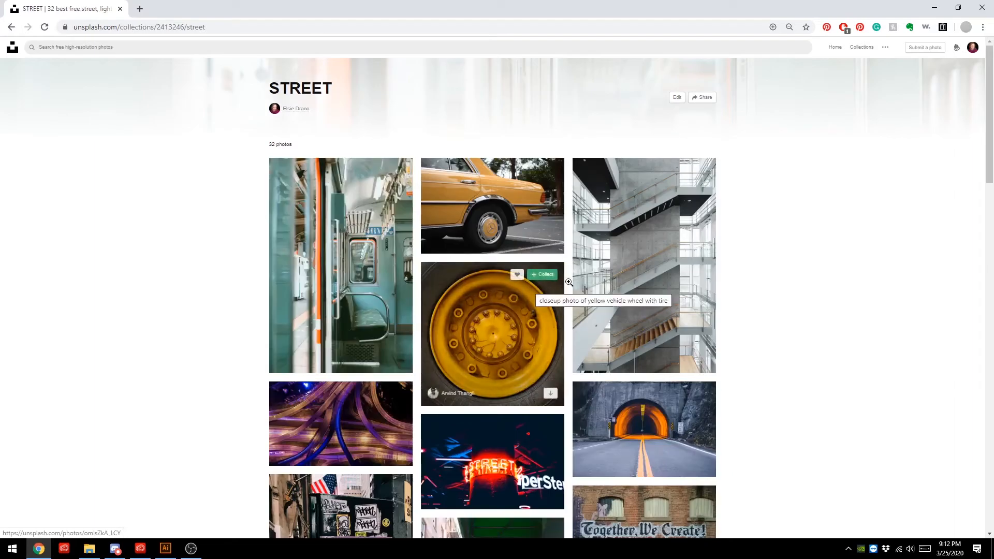
pyautogui.click(342, 265)
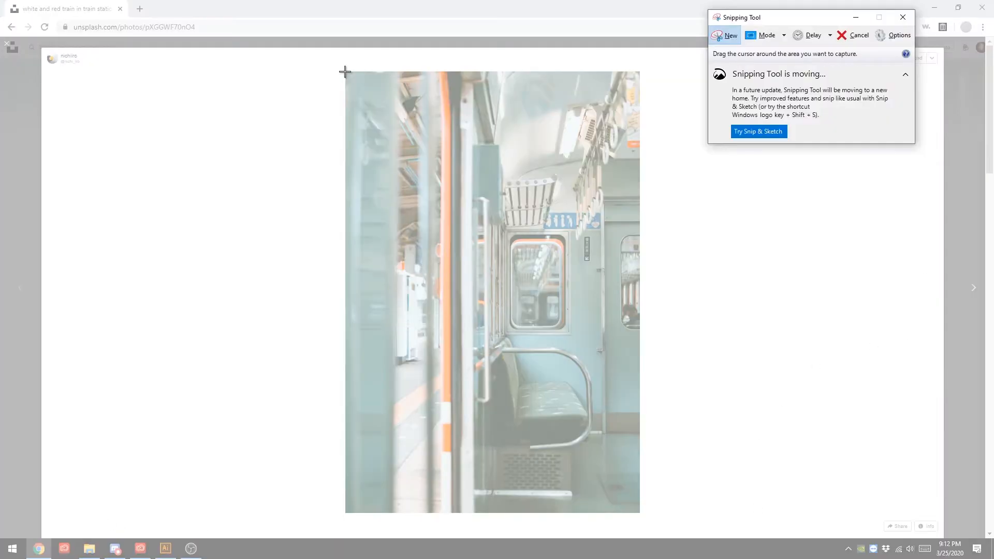
# - Capture the whole train photo with the Snipping Tool, keep the snip minimised unsaved, and return to the STREET collection
pyautogui.moveTo(345, 72); pyautogui.dragTo(641, 514)
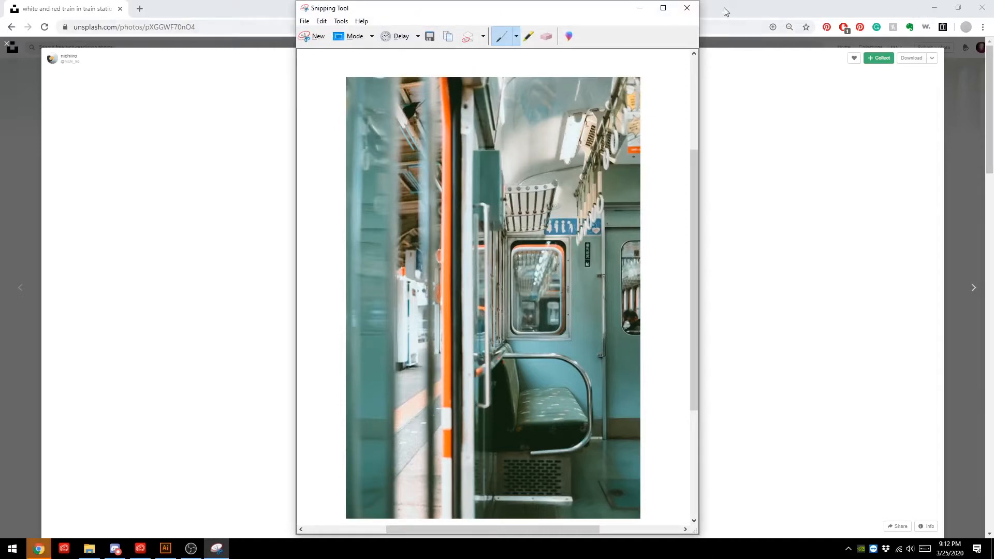
pyautogui.click(687, 7)
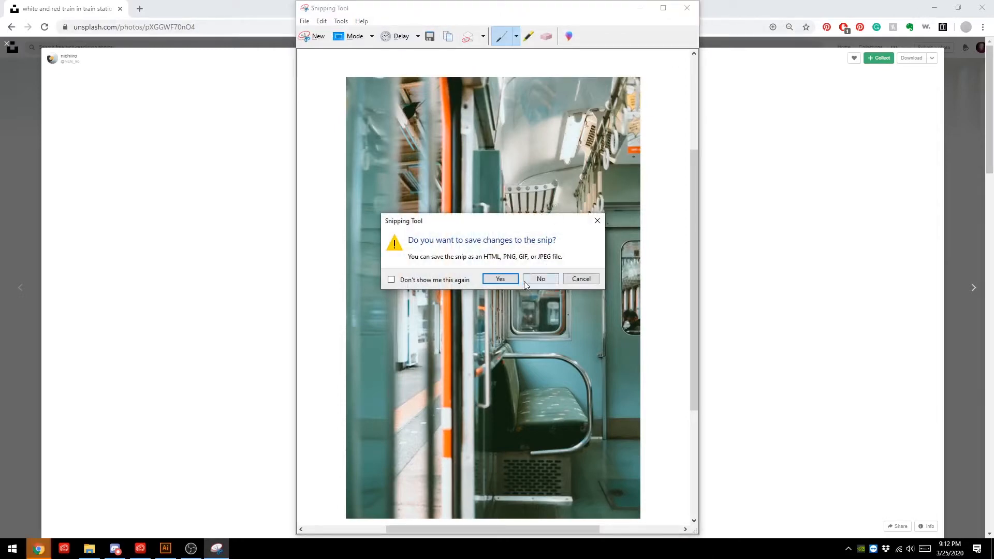
pyautogui.click(572, 280)
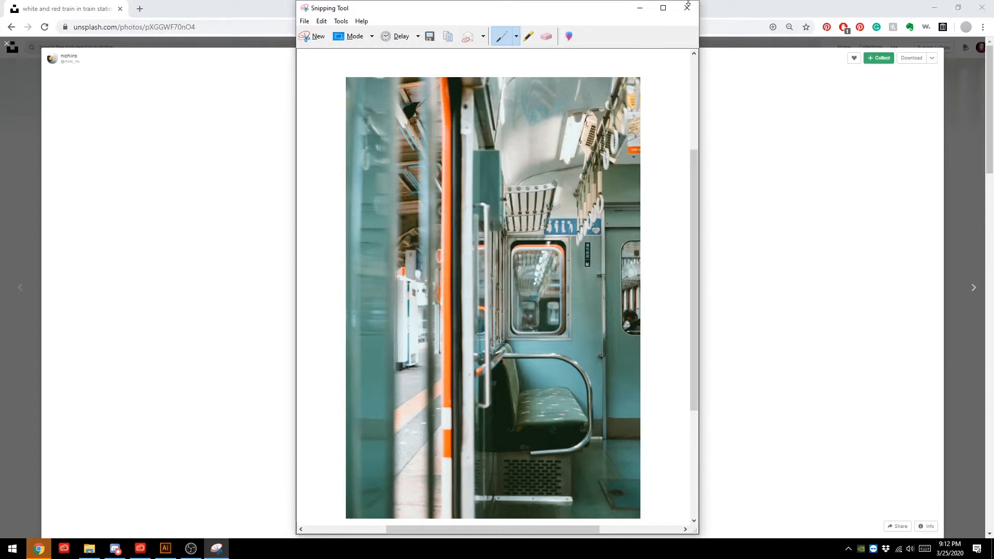
pyautogui.click(639, 8)
pyautogui.scroll(-1, 613, 199)
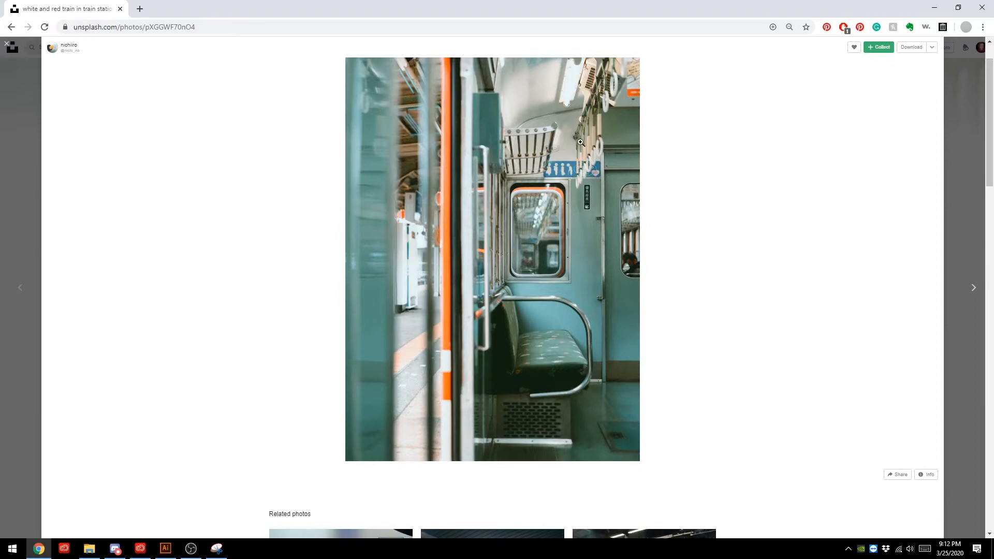
pyautogui.scroll(1, 858, 151)
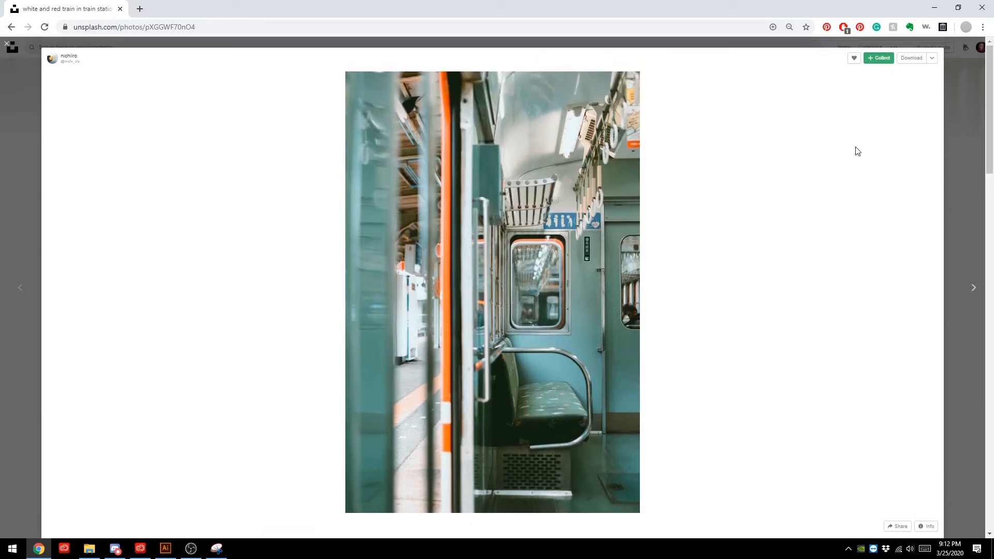
pyautogui.click(969, 86)
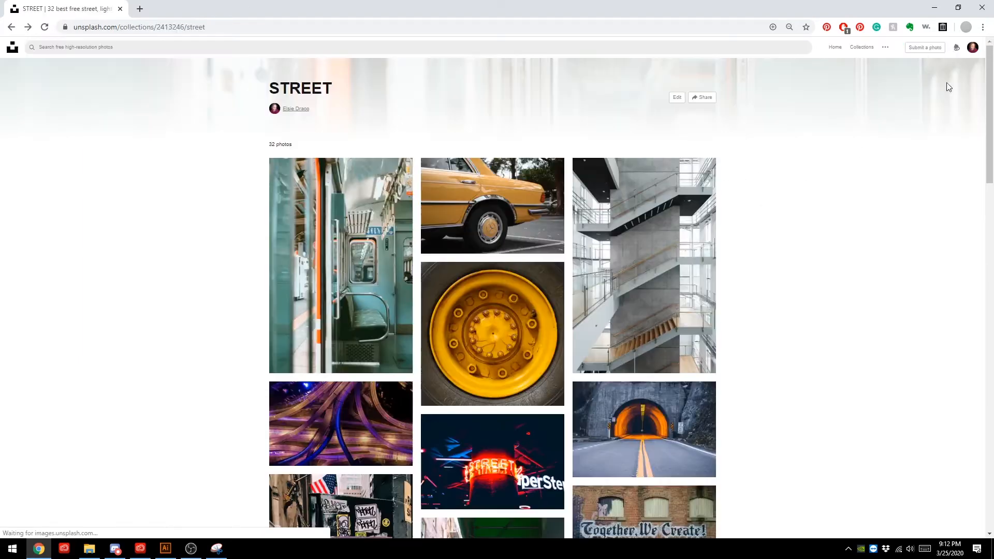
# - Switch to Illustrator and paste the captured train photo into the document, discarding the accidental rectangle settings
pyautogui.click(166, 548)
pyautogui.click(176, 199)
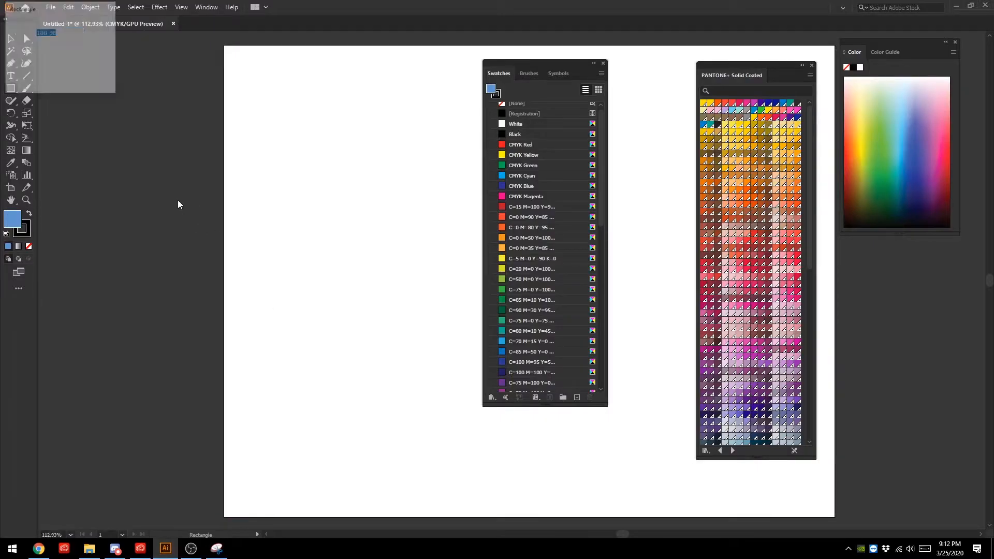
pyautogui.click(82, 70)
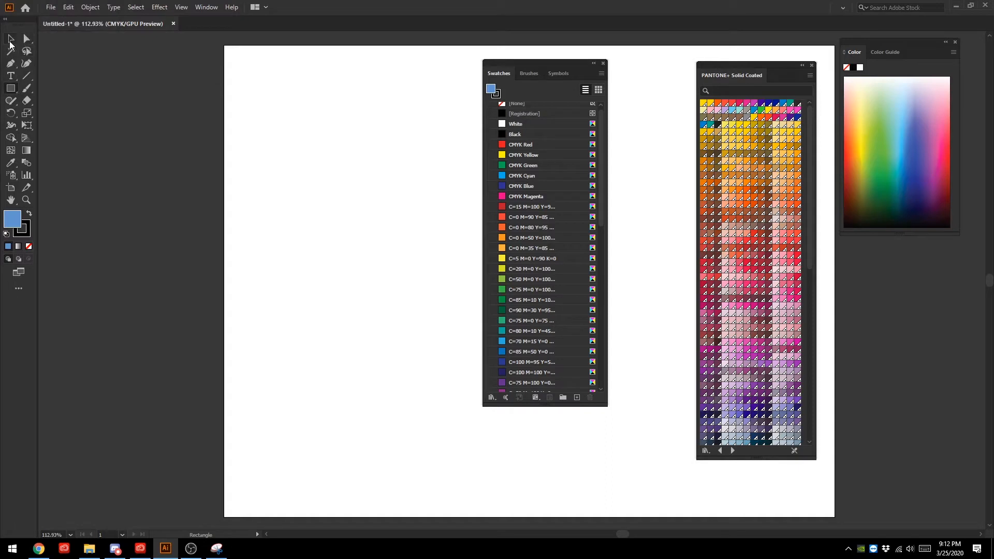
pyautogui.click(11, 38)
pyautogui.hotkey('ctrl', 'v')
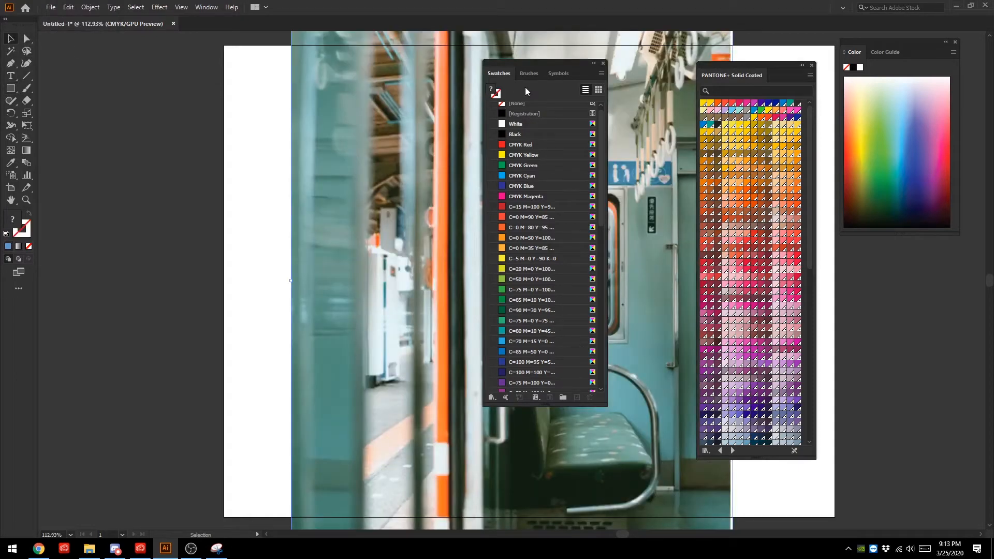
# - Move the document swatches off the artboard, then scale the train photo to the artboard's height and align it to the left edge
pyautogui.hotkey('ctrl', '-')
pyautogui.hotkey('ctrl', '-')
pyautogui.hotkey('ctrl', '-')
pyautogui.moveTo(549, 61); pyautogui.dragTo(251, 93)
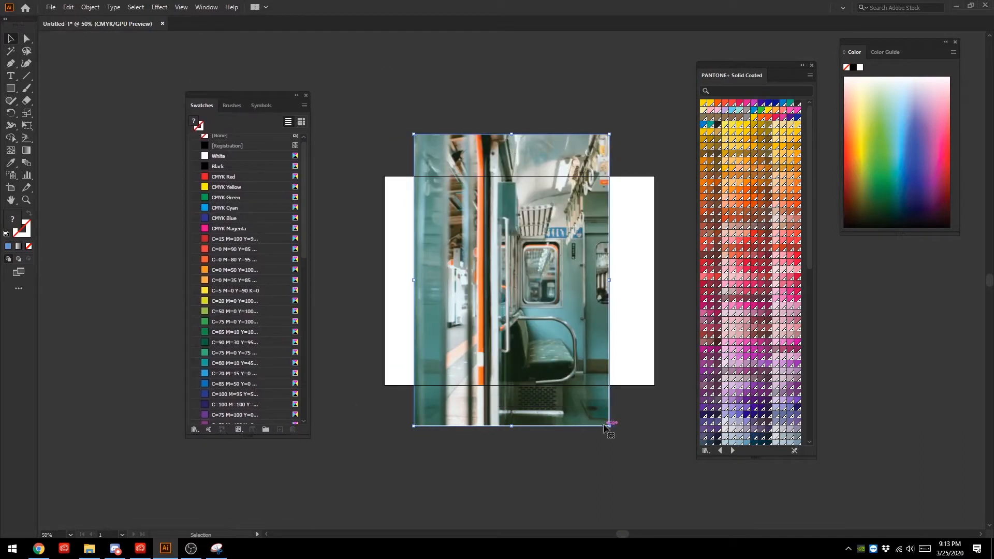
pyautogui.moveTo(609, 425); pyautogui.dragTo(577, 379)
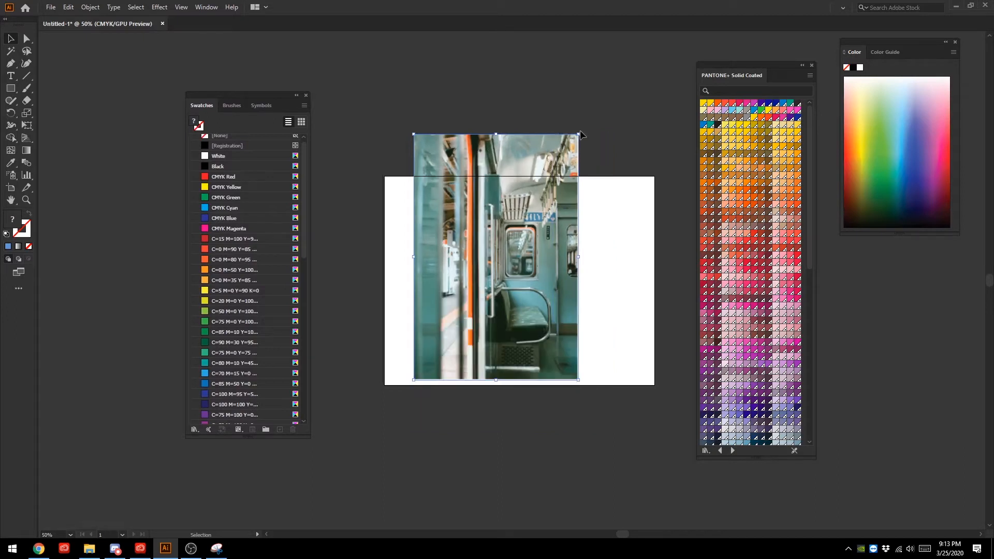
pyautogui.moveTo(579, 134); pyautogui.dragTo(549, 178)
pyautogui.moveTo(513, 209); pyautogui.dragTo(486, 208)
pyautogui.moveTo(522, 381); pyautogui.dragTo(525, 383)
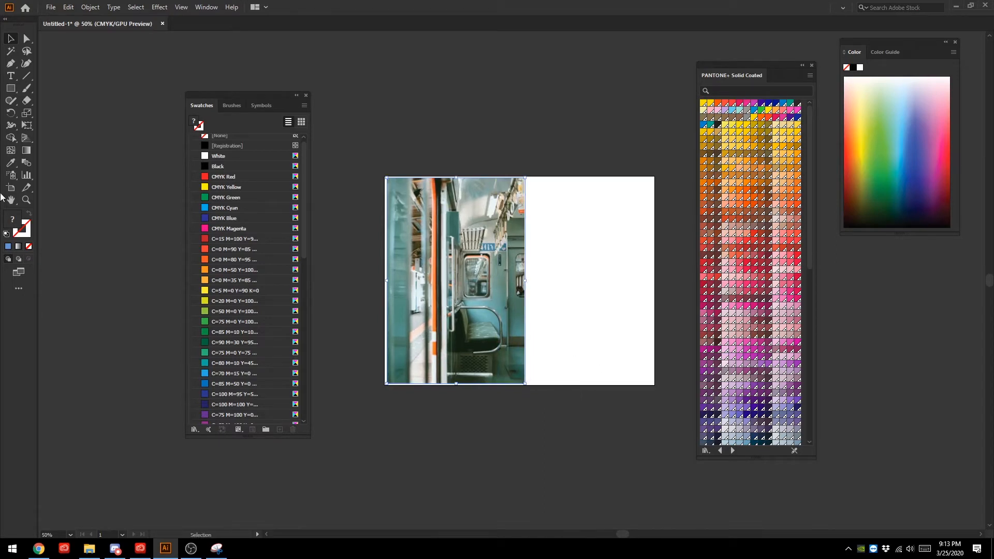
# - Dock the PANTONE+ Solid Coated library into the Color and Color Guide panel group, clear of the artboard
pyautogui.click(27, 200)
pyautogui.moveTo(384, 174); pyautogui.dragTo(579, 321)
pyautogui.scroll(-1, 454, 166)
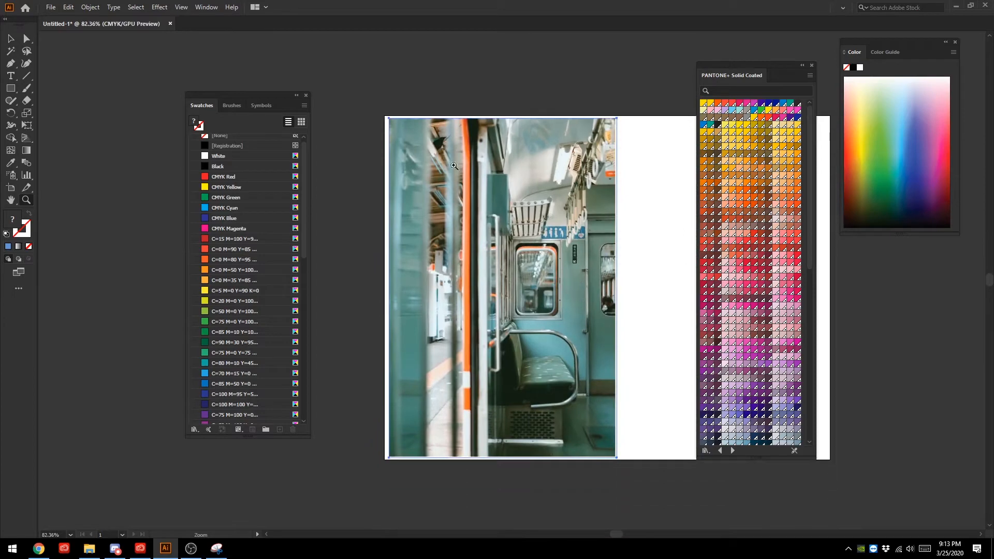
pyautogui.moveTo(397, 117); pyautogui.dragTo(519, 211)
pyautogui.scroll(-2, 525, 226)
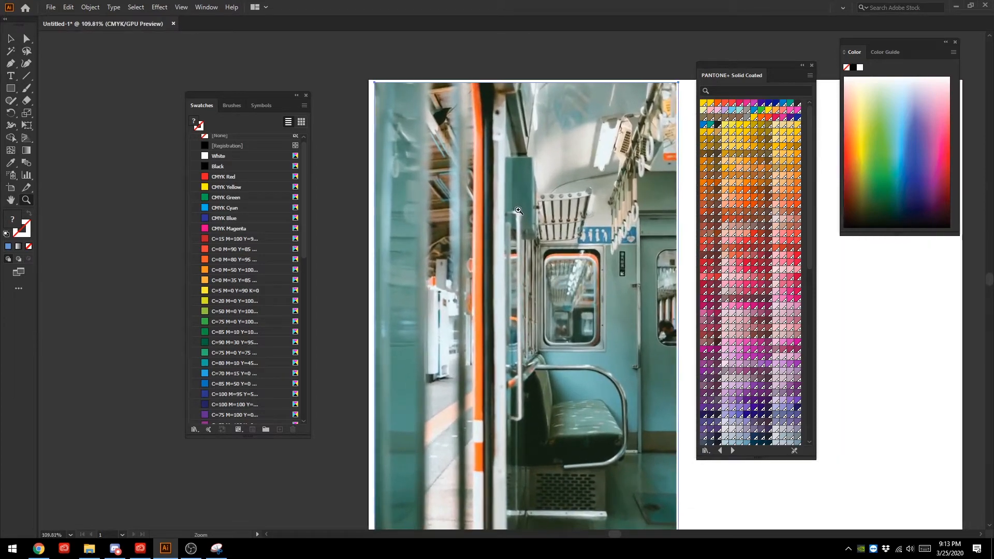
pyautogui.scroll(-2, 518, 210)
pyautogui.scroll(-1, 518, 210)
pyautogui.moveTo(512, 172); pyautogui.dragTo(486, 152)
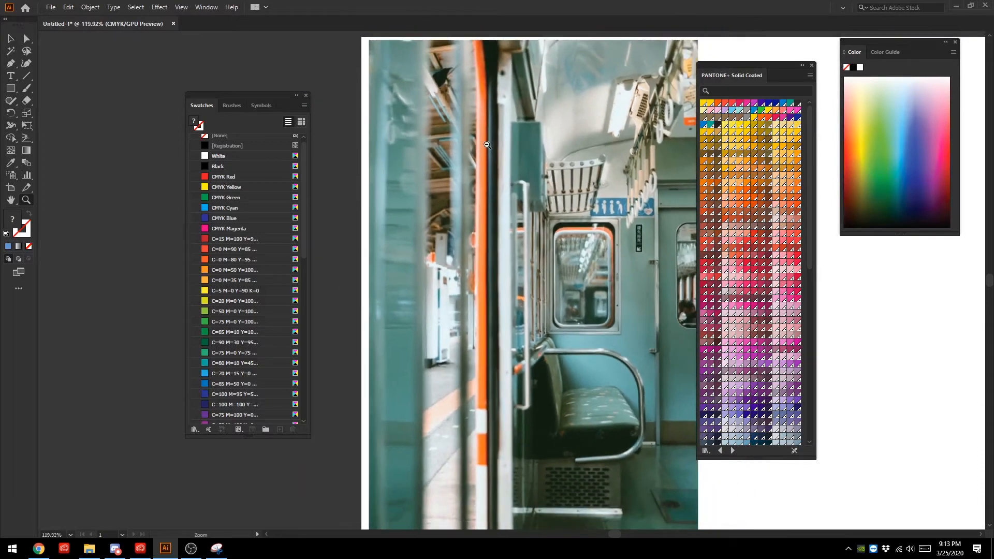
pyautogui.moveTo(779, 63); pyautogui.dragTo(923, 49)
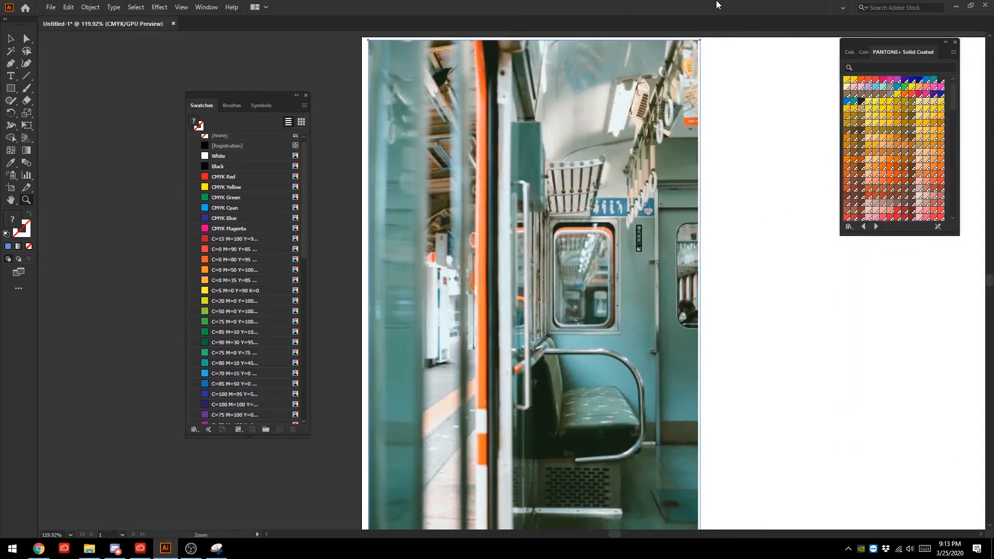
# - Create three 100 × 100 pt squares with the Rectangle tool, two above the artboard and one on its blank area
pyautogui.hotkey('ctrl', '-')
pyautogui.hotkey('ctrl', '-')
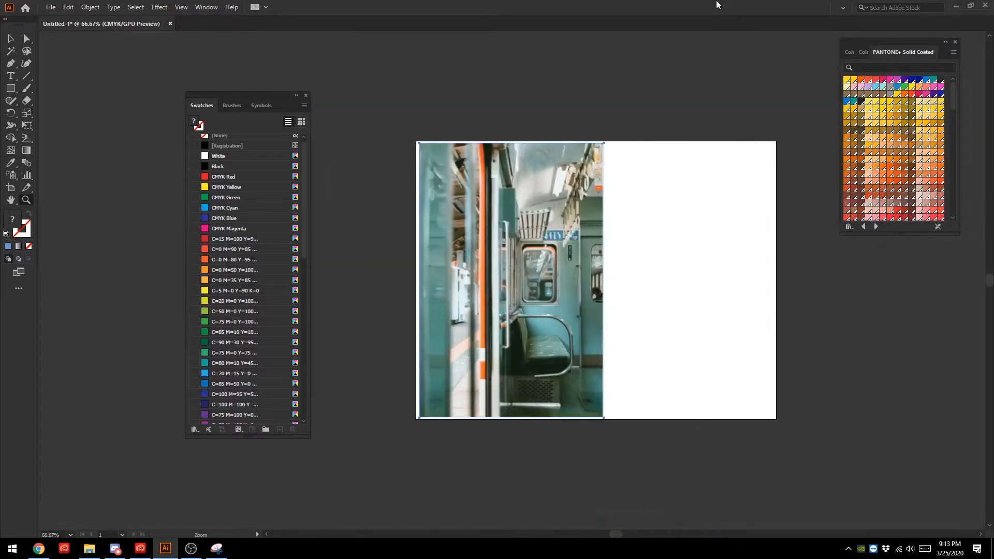
pyautogui.click(11, 88)
pyautogui.click(632, 62)
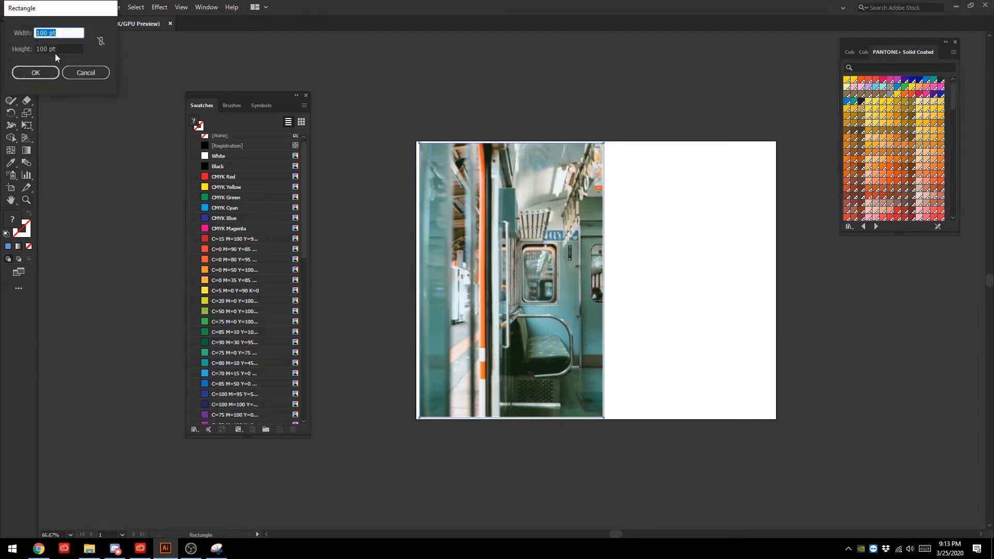
pyautogui.click(44, 72)
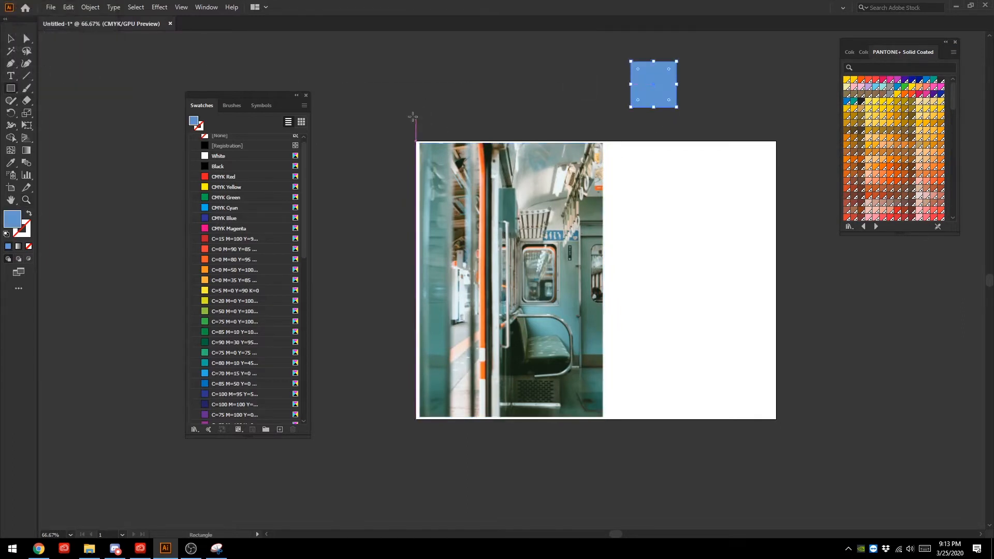
pyautogui.click(662, 169)
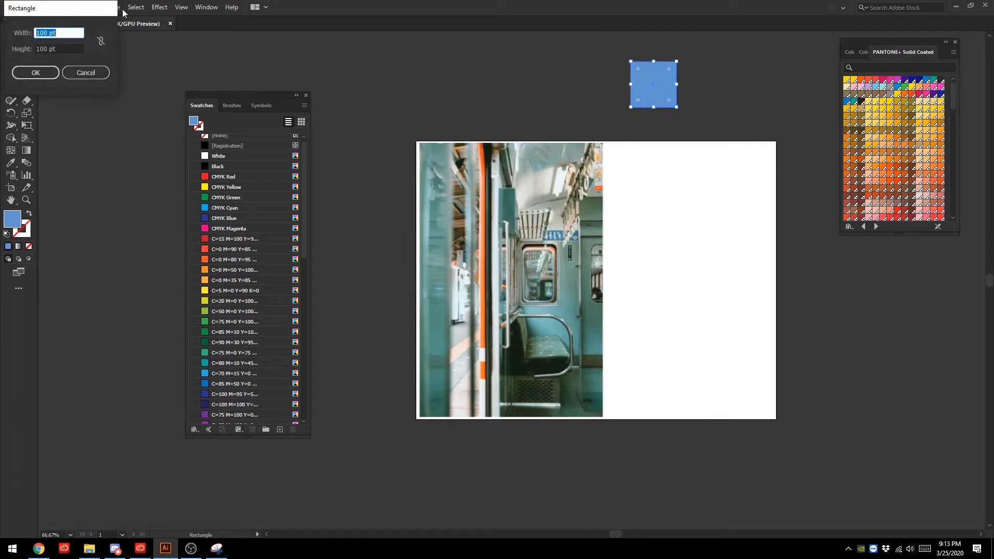
pyautogui.press('Return')
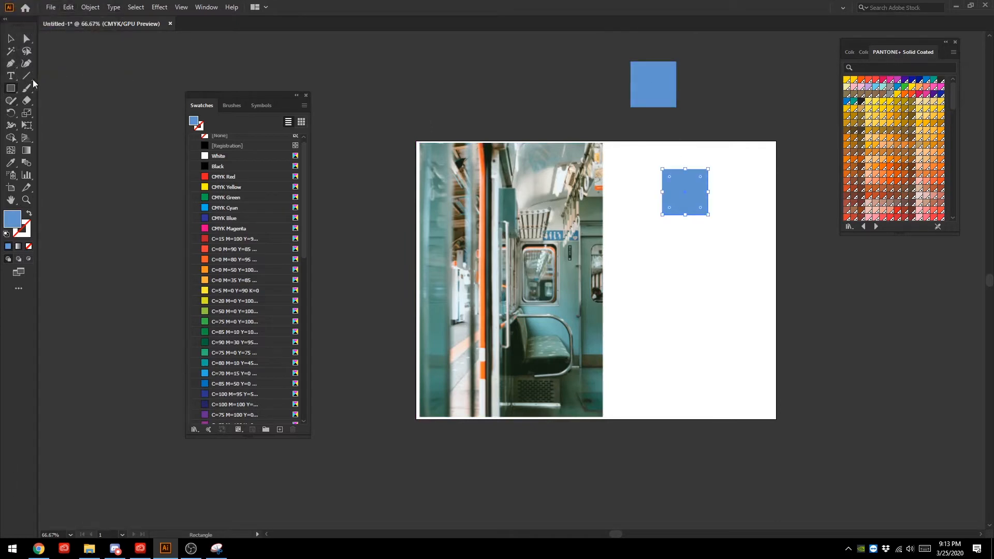
pyautogui.click(557, 95)
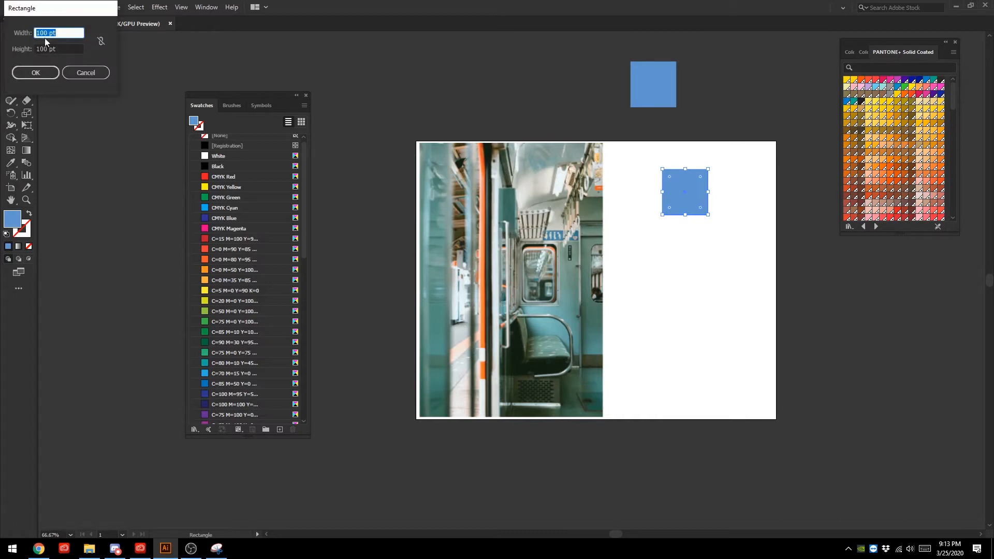
pyautogui.click(45, 72)
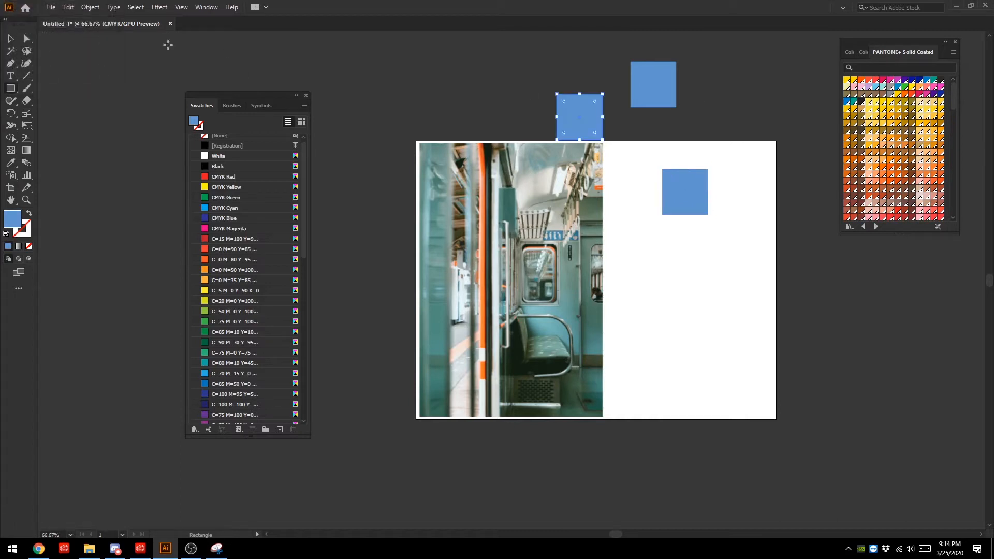
# - Stack the three blue squares in an evenly spaced column beside the train photo, starting at the artboard's upper edge
pyautogui.click(10, 39)
pyautogui.moveTo(594, 114); pyautogui.dragTo(650, 129)
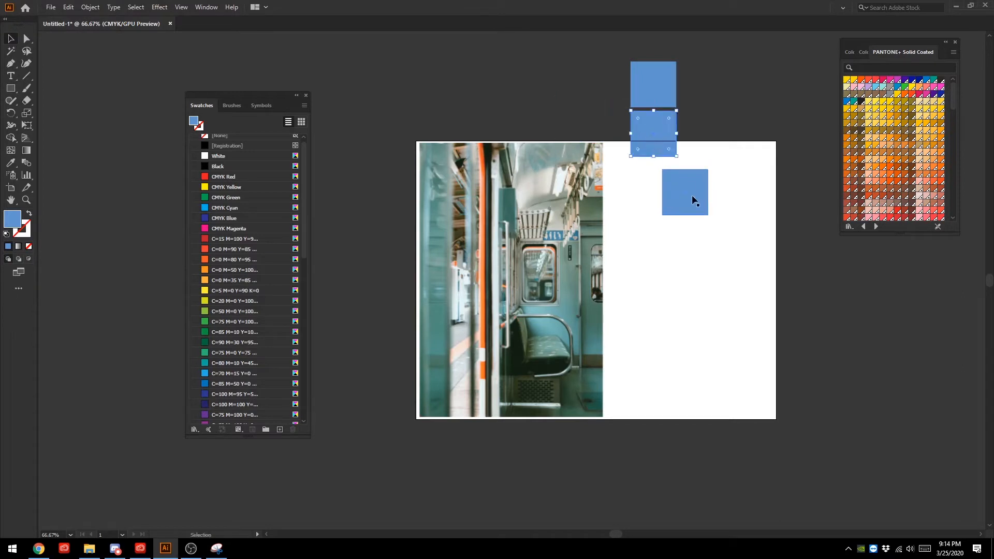
pyautogui.moveTo(693, 197); pyautogui.dragTo(661, 185)
pyautogui.keyDown('shift'); pyautogui.click(668, 152); pyautogui.keyUp('shift')
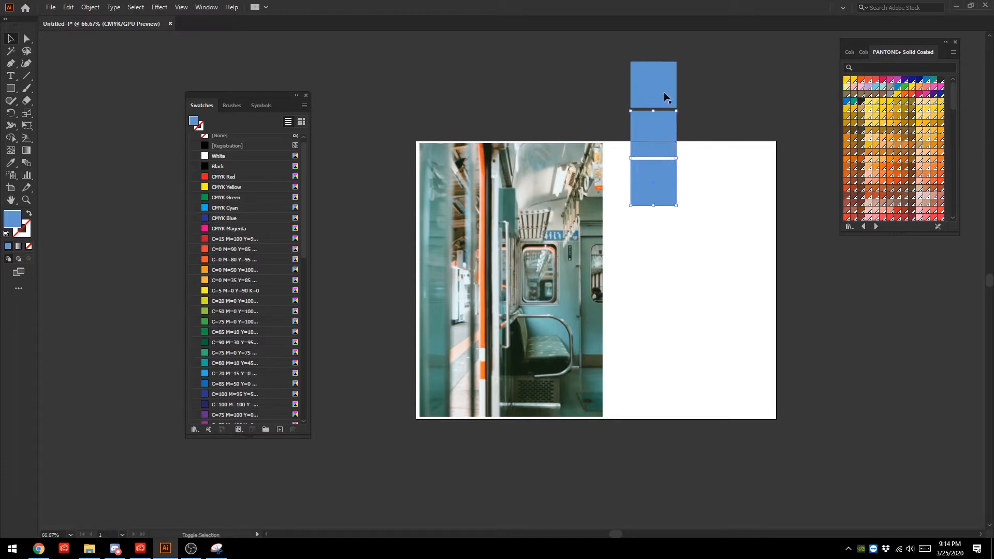
pyautogui.moveTo(648, 82); pyautogui.dragTo(622, 157)
pyautogui.click(568, 83)
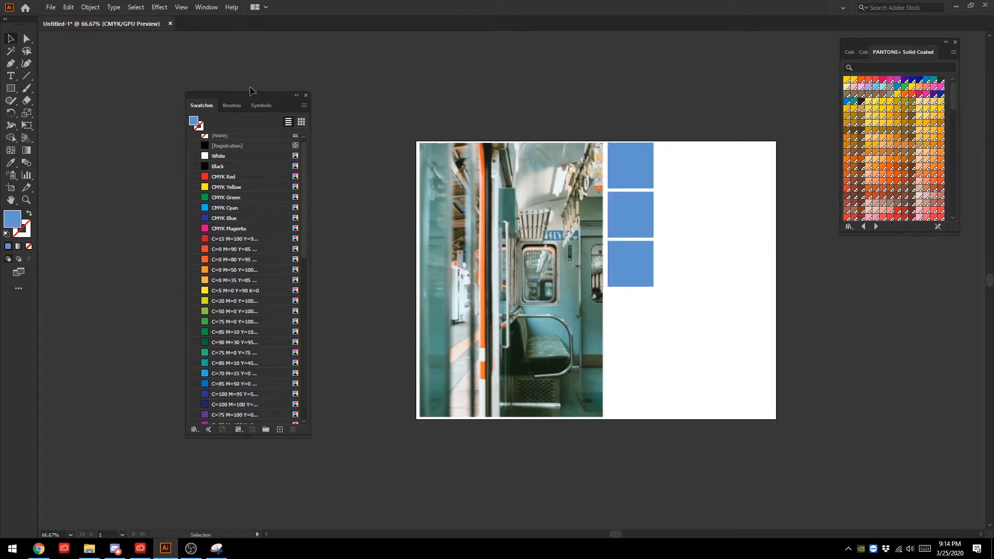
# - Fill the uppermost square with the grey-green of the train's interior wall using the Eyedropper tool
pyautogui.click(25, 39)
pyautogui.click(632, 155)
pyautogui.click(11, 164)
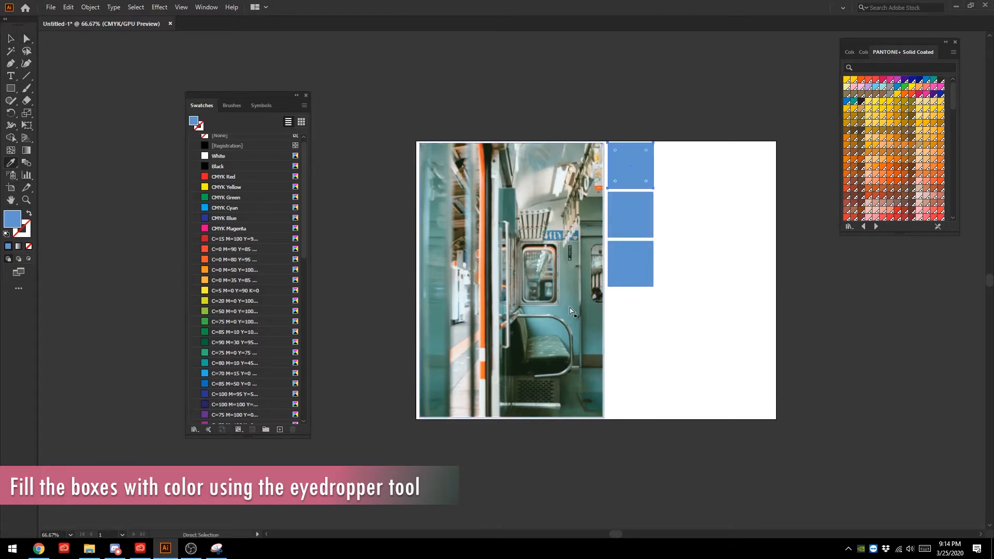
pyautogui.hotkey('ctrl', '=')
pyautogui.hotkey('ctrl', '=')
pyautogui.hotkey('ctrl', '=')
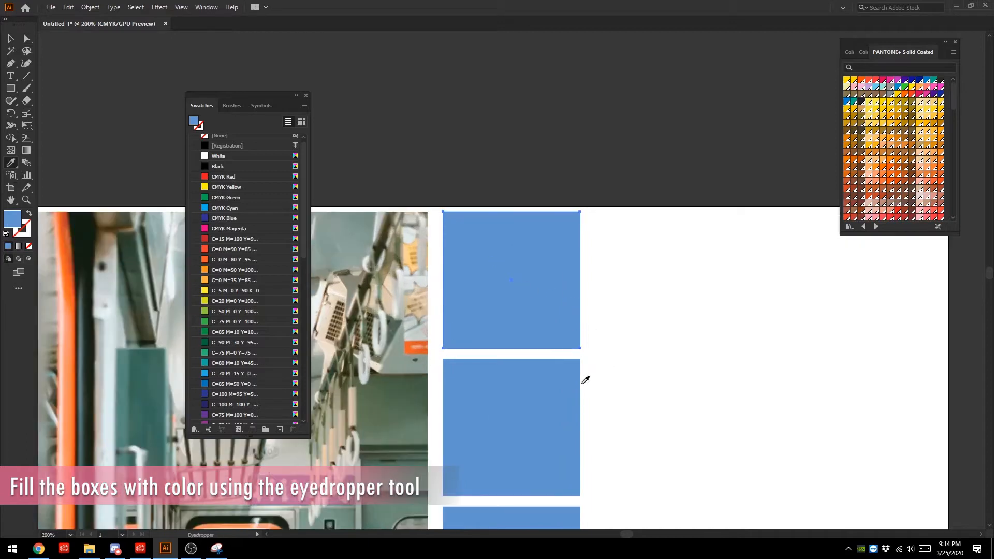
pyautogui.scroll(-5, 559, 366)
pyautogui.click(377, 393)
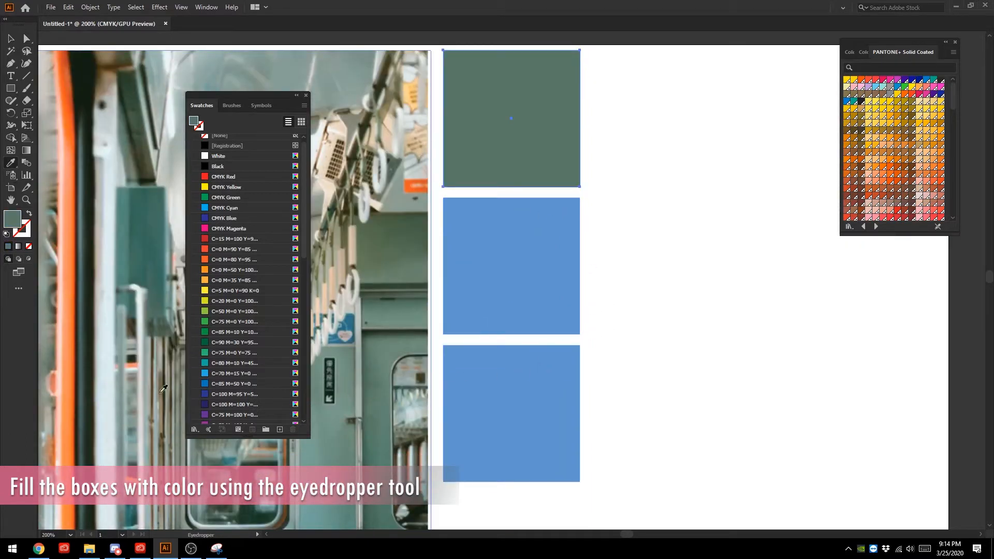
pyautogui.click(10, 39)
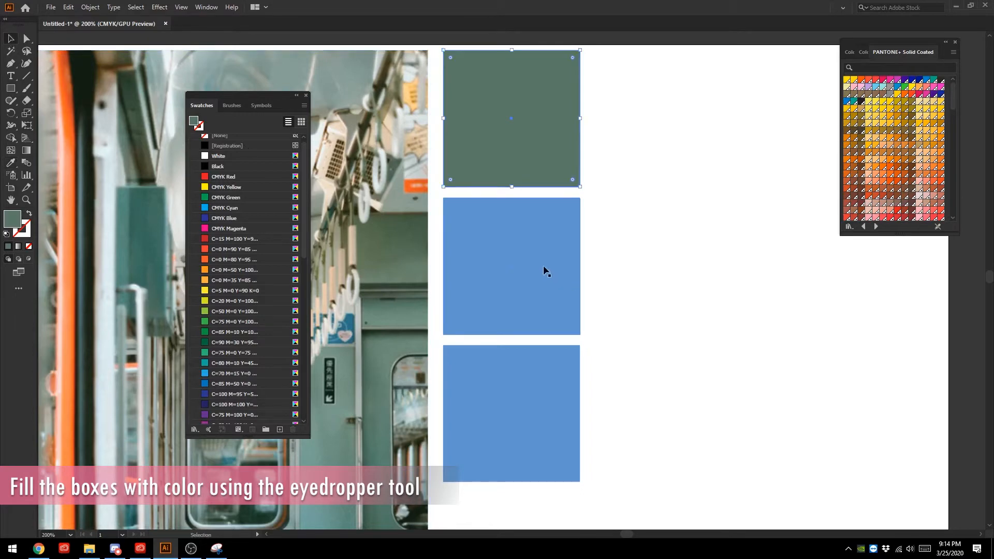
pyautogui.click(543, 265)
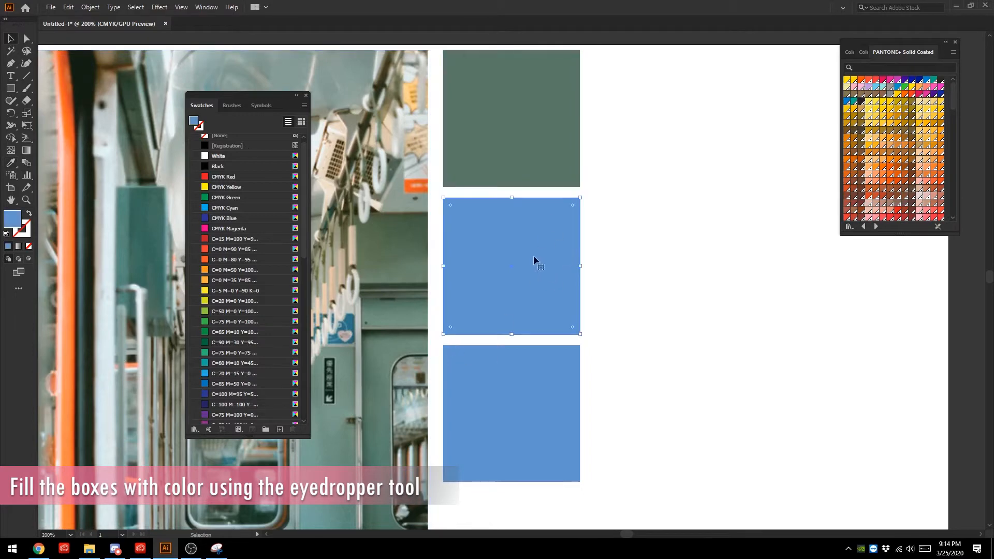
pyautogui.click(524, 119)
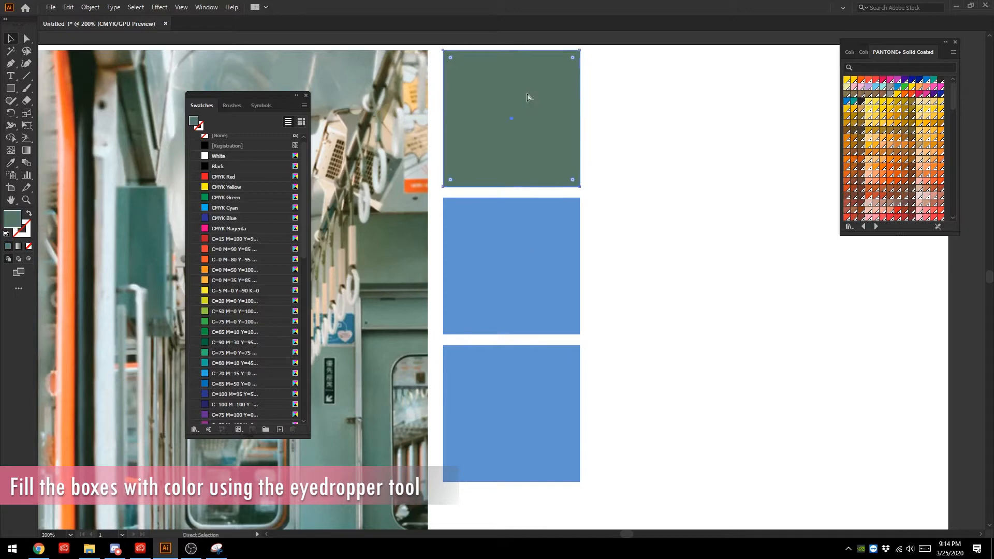
pyautogui.hotkey('ctrl', 'c')
pyautogui.hotkey('ctrl', 'v')
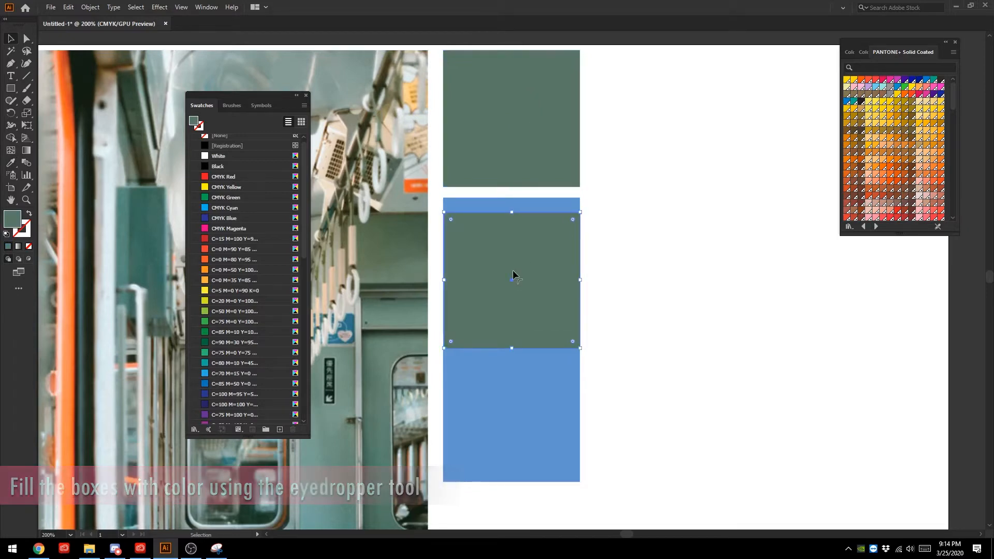
pyautogui.hotkey('ctrl', 'z')
# - Fill the middle square with the orange sampled from the train's vertical door edge using the Eyedropper tool
pyautogui.scroll(-1, 503, 264)
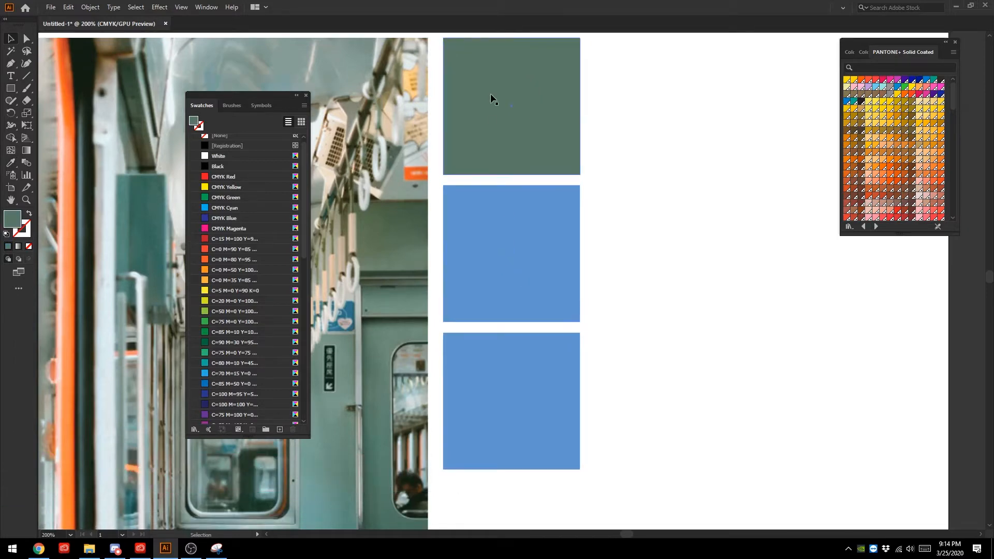
pyautogui.click(490, 95)
pyautogui.keyDown('shift'); pyautogui.click(518, 241); pyautogui.keyUp('shift')
pyautogui.click(615, 228)
pyautogui.click(540, 231)
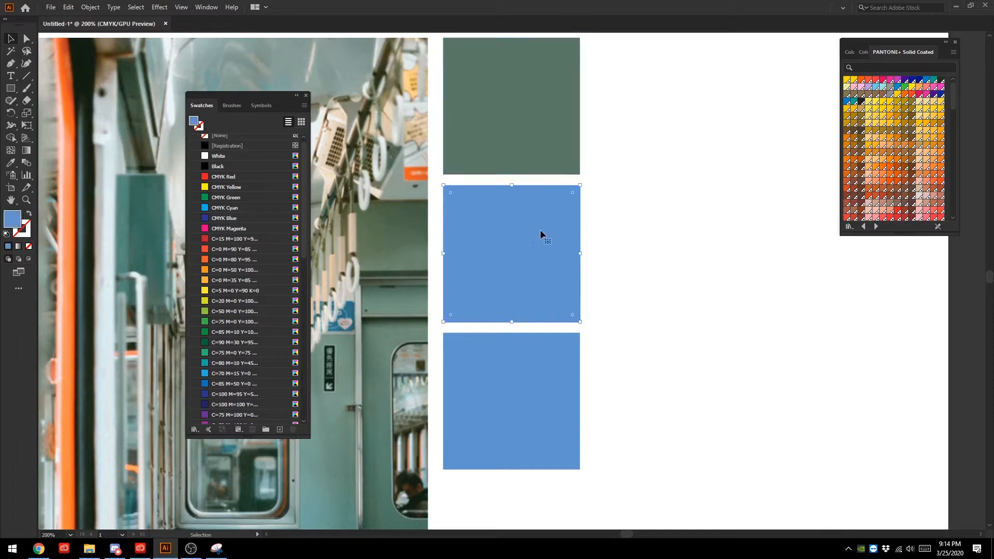
pyautogui.click(11, 164)
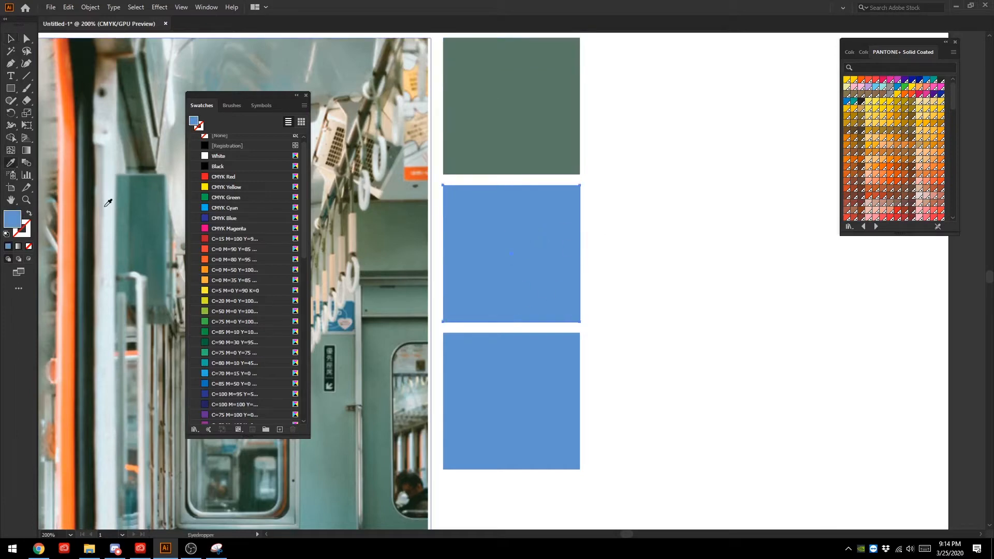
pyautogui.click(71, 220)
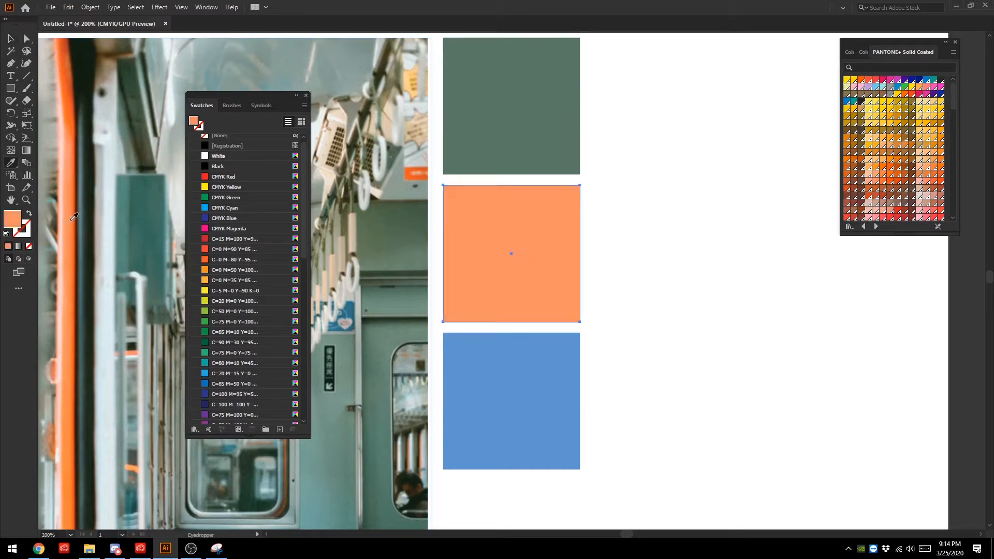
# - Fill the lowest square with the near-black green sampled beside the orange door edge, then deselect it
pyautogui.click(11, 38)
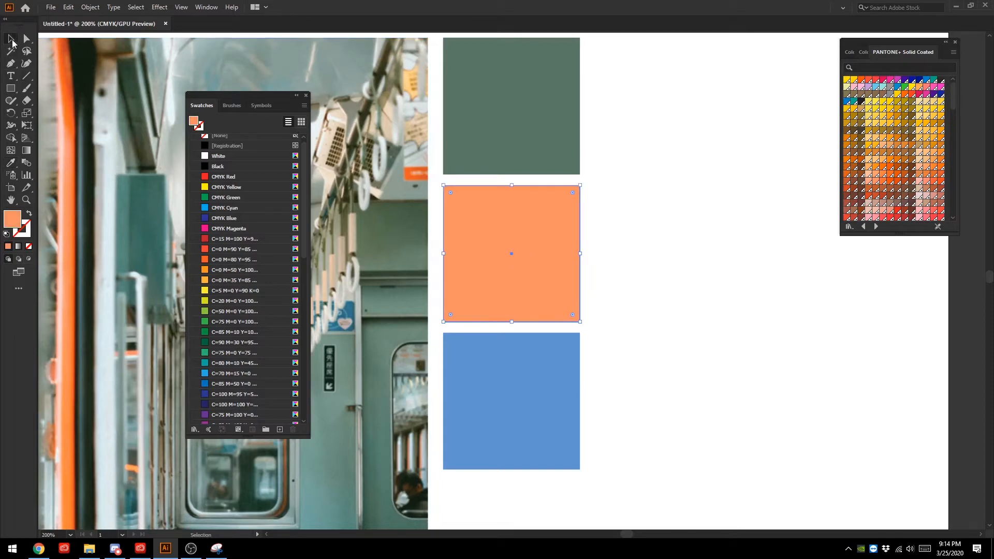
pyautogui.click(539, 374)
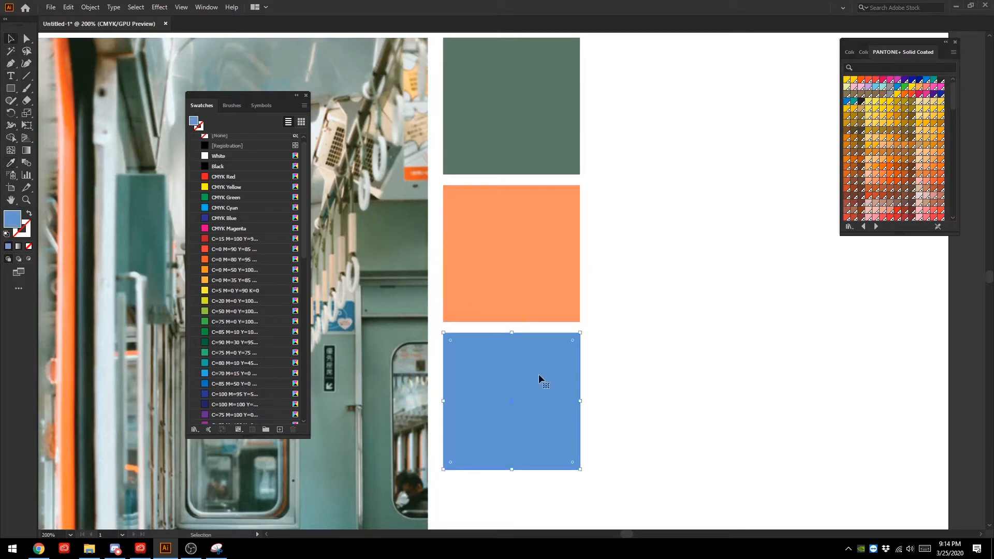
pyautogui.click(10, 163)
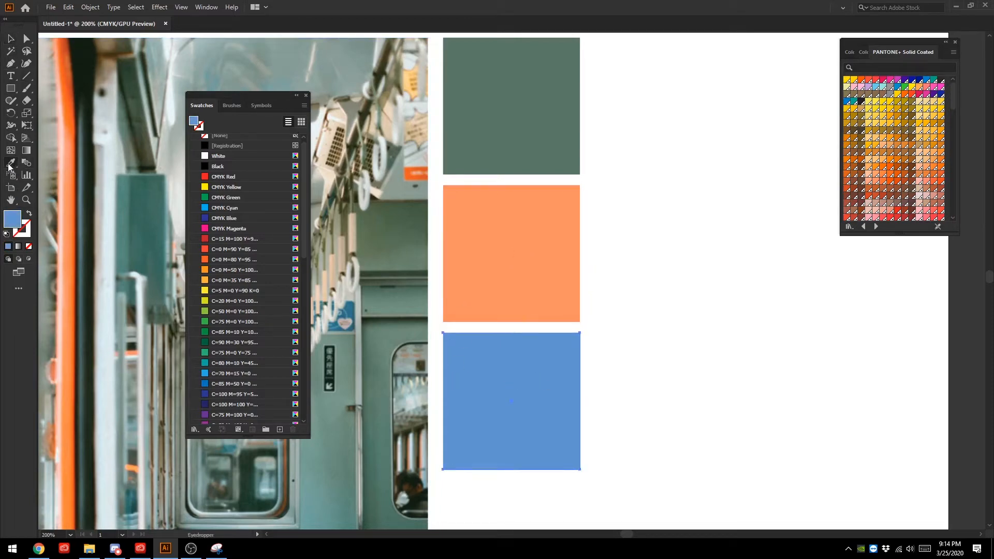
pyautogui.click(88, 225)
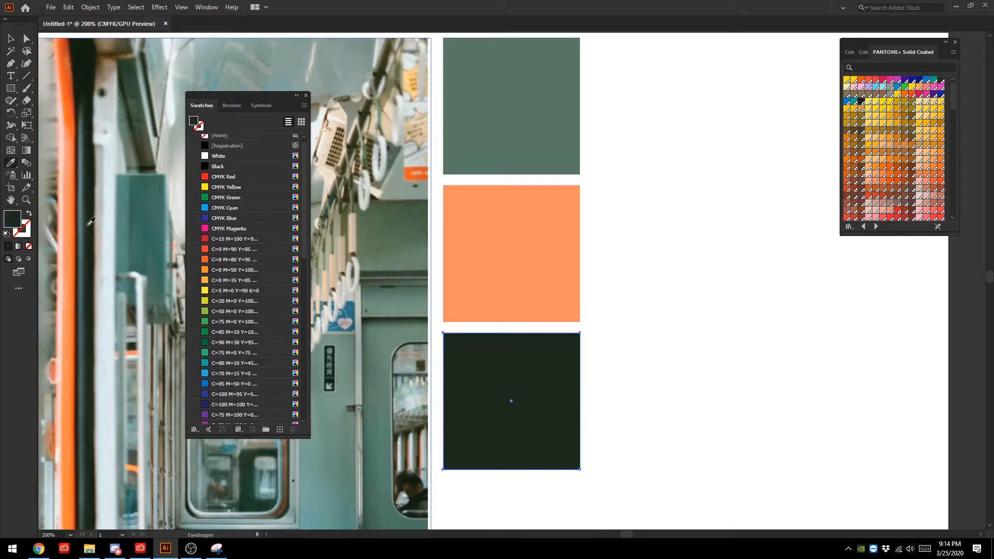
pyautogui.click(10, 38)
pyautogui.click(694, 113)
# - Copy the column of three sampled squares to form a second column beside it with a narrow gap, then deselect
pyautogui.scroll(2, 680, 150)
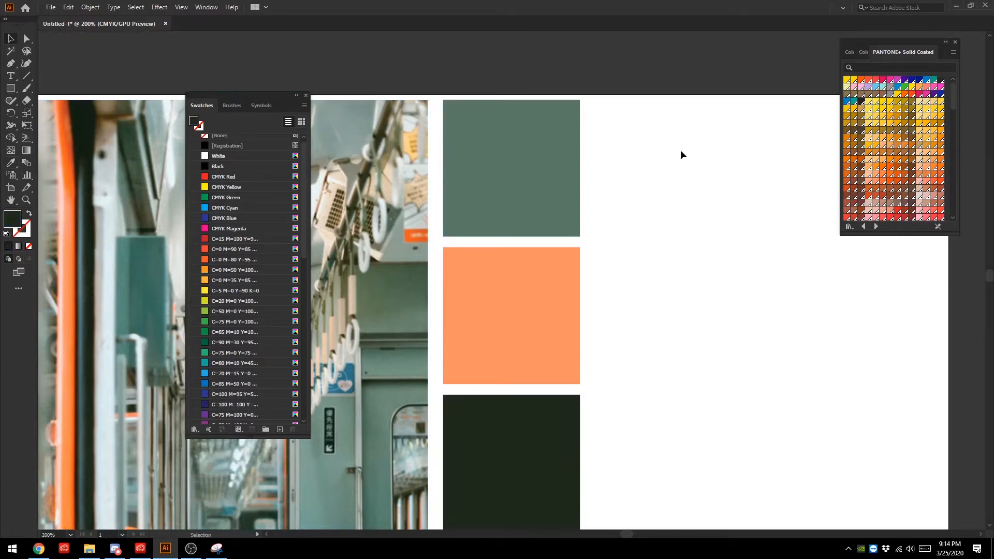
pyautogui.scroll(-4, 681, 154)
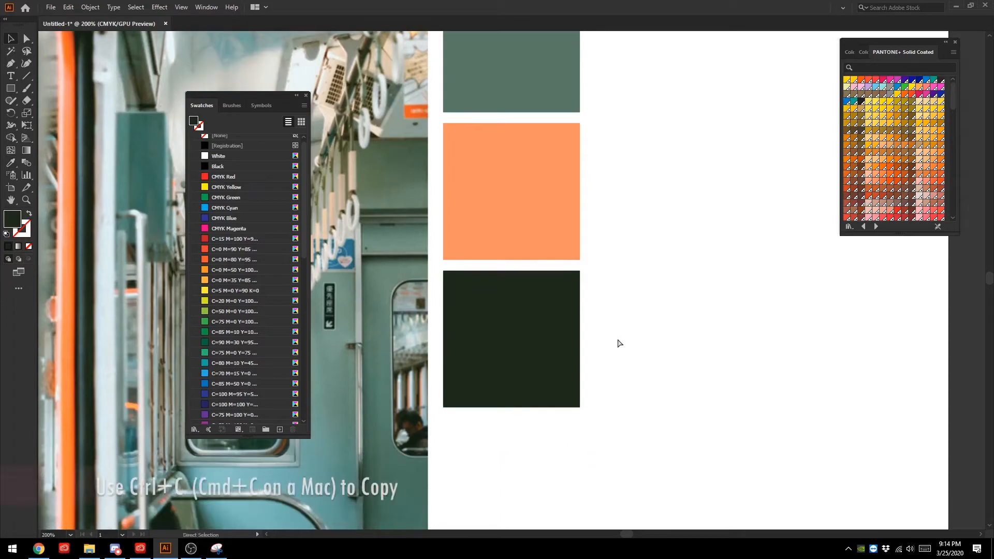
pyautogui.hotkey('ctrl', '-')
pyautogui.hotkey('ctrl', '-')
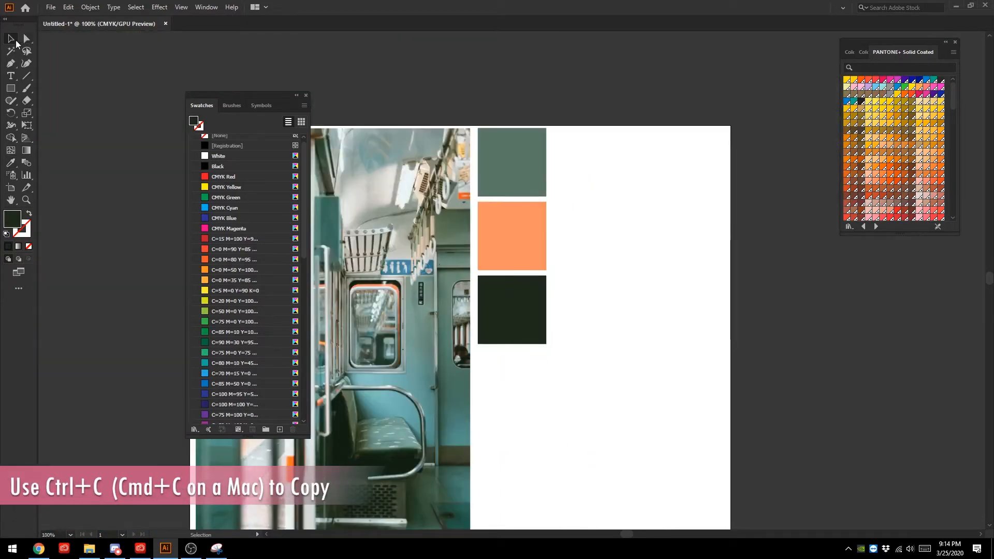
pyautogui.moveTo(489, 90); pyautogui.dragTo(571, 355)
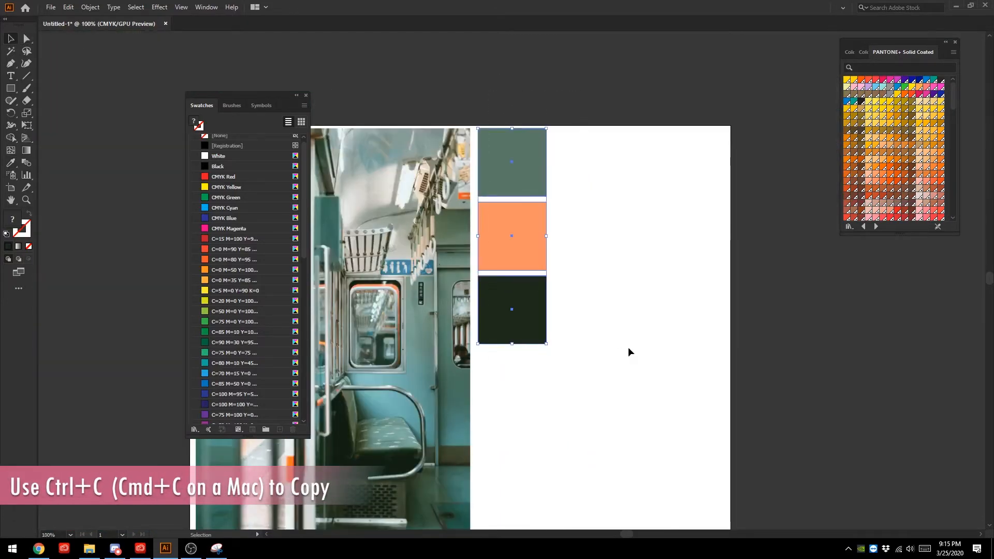
pyautogui.press('a')
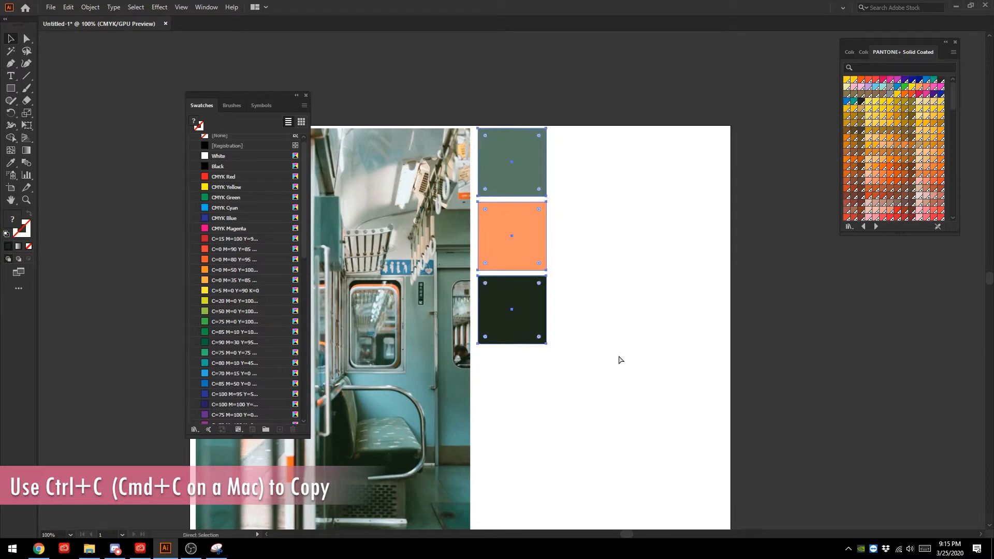
pyautogui.press('v')
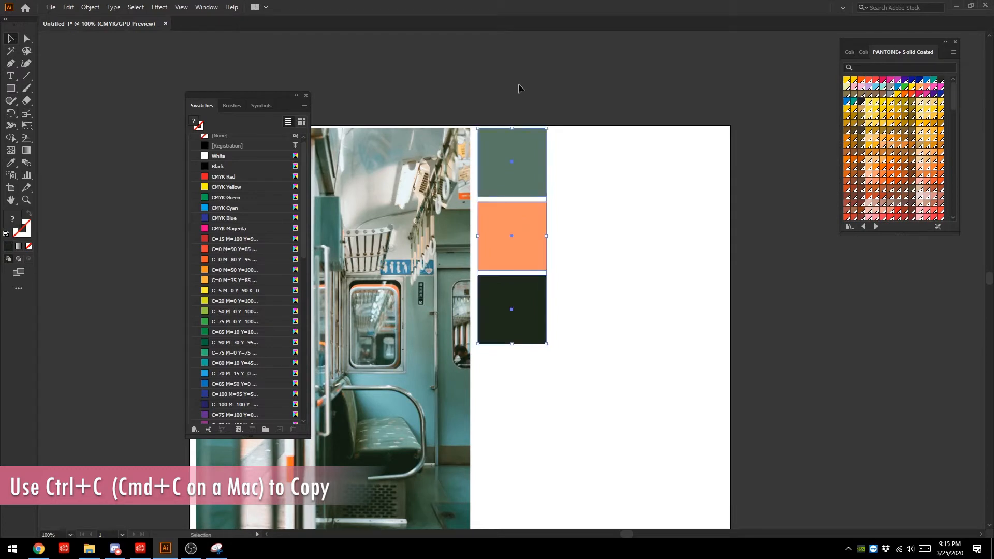
pyautogui.moveTo(505, 147); pyautogui.dragTo(589, 153)
pyautogui.click(548, 61)
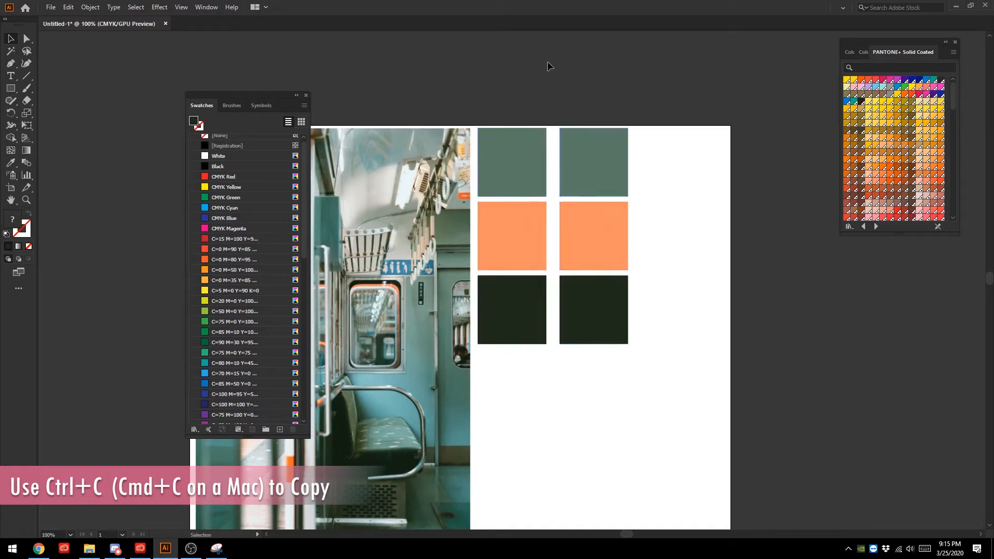
# - Duplicate the first column of squares again to form a third column near the artboard's far edge, then deselect
pyautogui.click(518, 164)
pyautogui.keyDown('shift'); pyautogui.click(526, 235); pyautogui.keyUp('shift')
pyautogui.keyDown('shift'); pyautogui.click(530, 297); pyautogui.keyUp('shift')
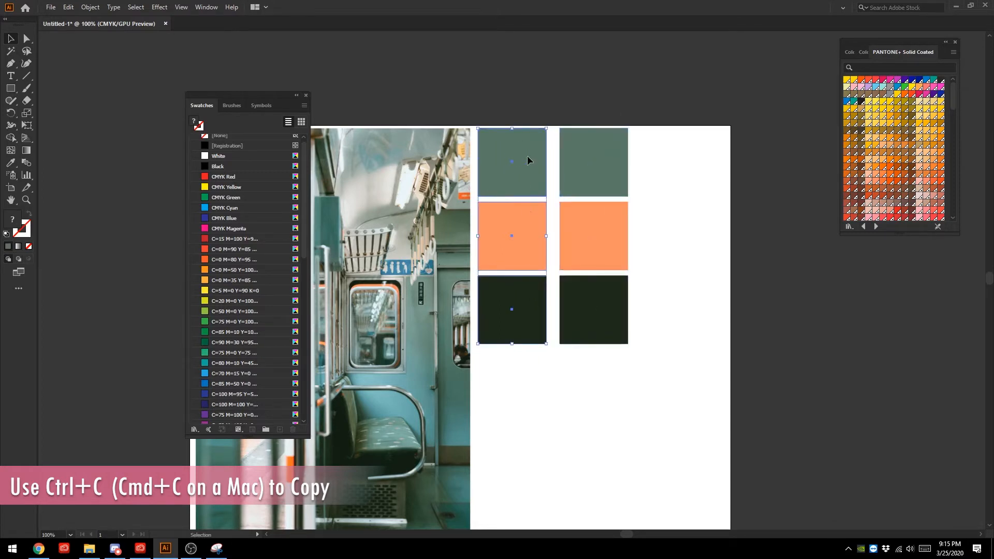
pyautogui.moveTo(528, 160); pyautogui.dragTo(681, 160)
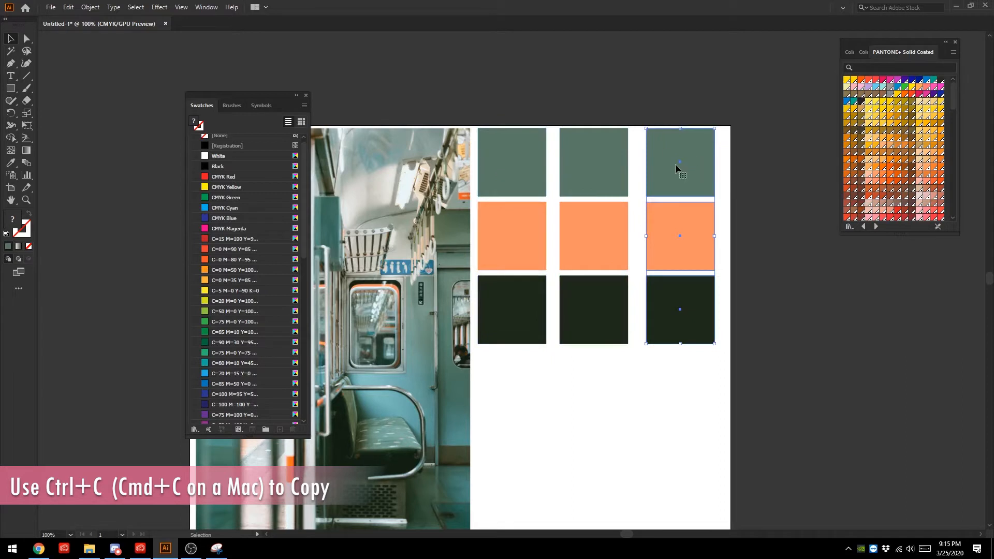
pyautogui.click(638, 79)
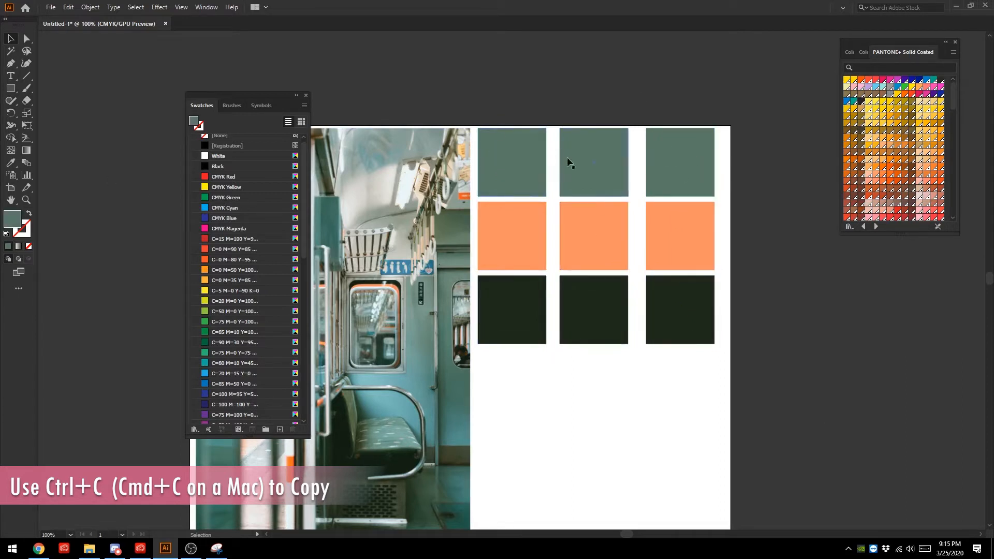
pyautogui.moveTo(567, 108); pyautogui.dragTo(621, 359)
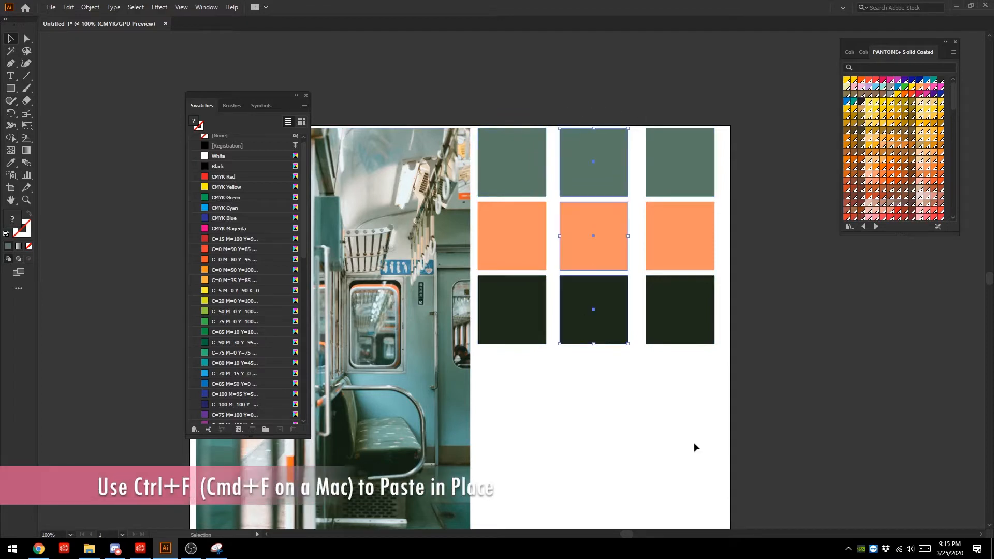
pyautogui.click(693, 442)
pyautogui.click(599, 162)
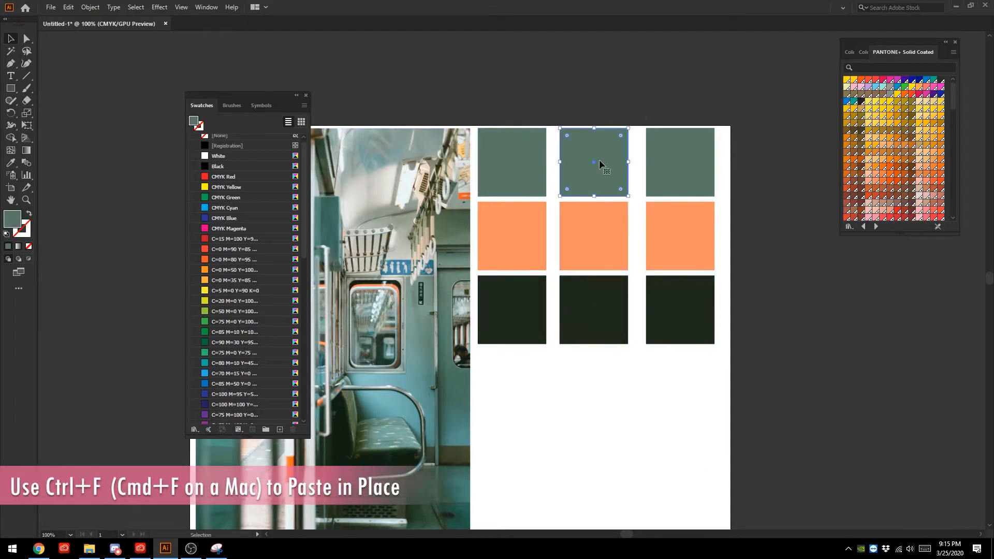
pyautogui.click(10, 162)
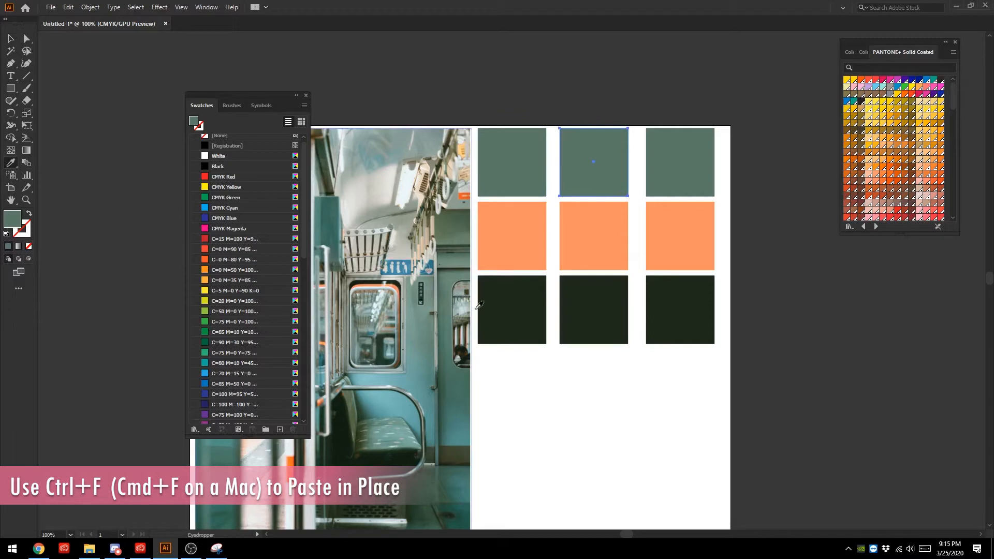
pyautogui.press('v')
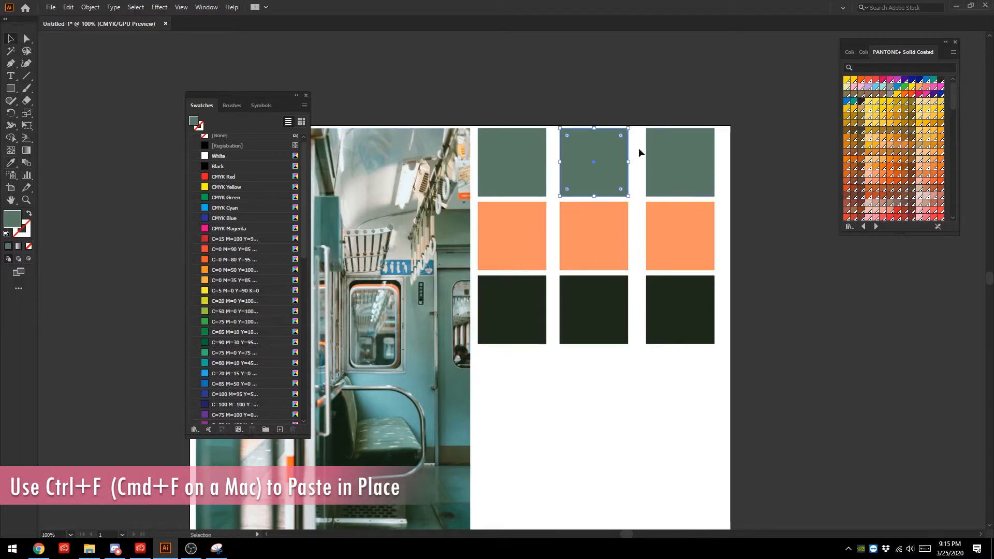
# - Fill the third column's uppermost square with the light blue sampled below the train window using the Eyedropper tool, then deselect it
pyautogui.click(10, 165)
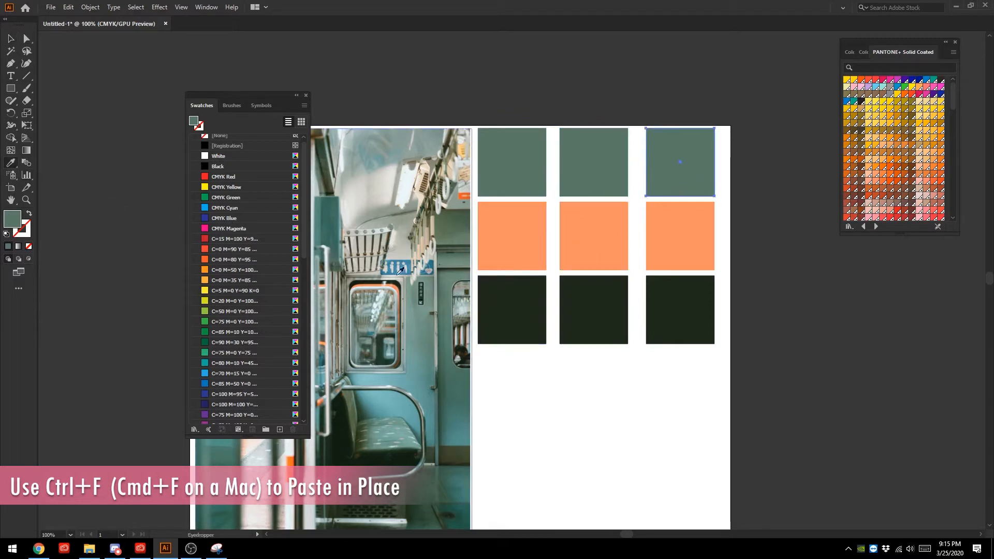
pyautogui.click(450, 280)
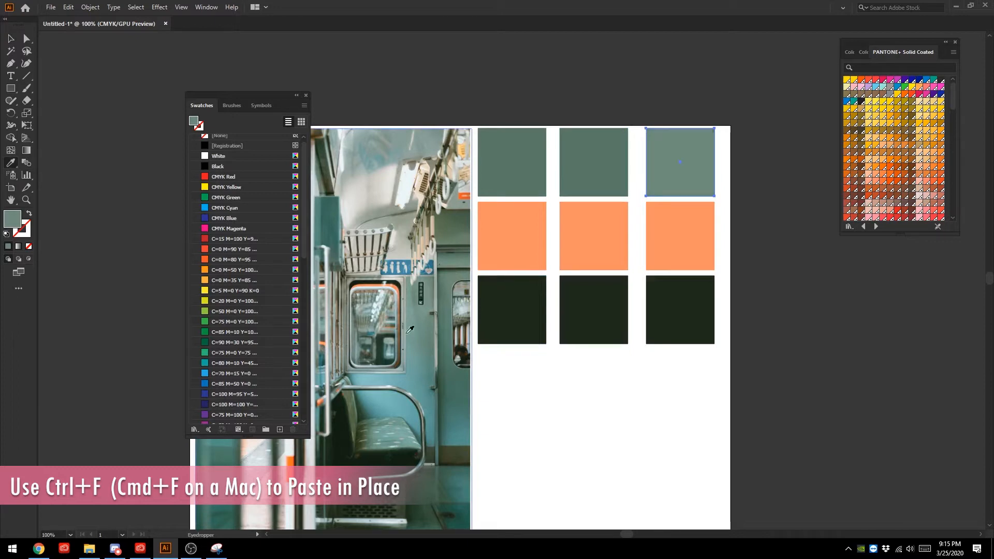
pyautogui.click(373, 376)
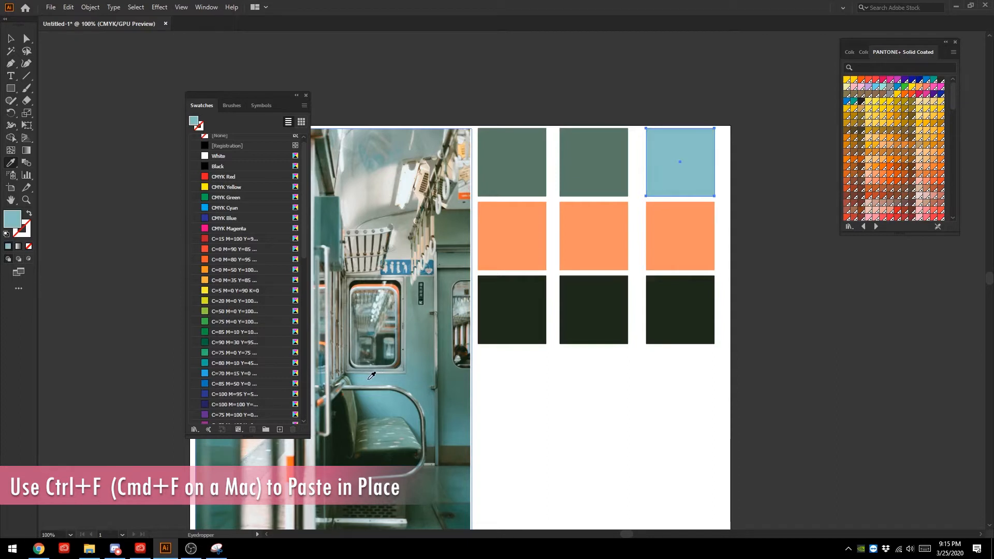
pyautogui.press('v')
pyautogui.click(759, 345)
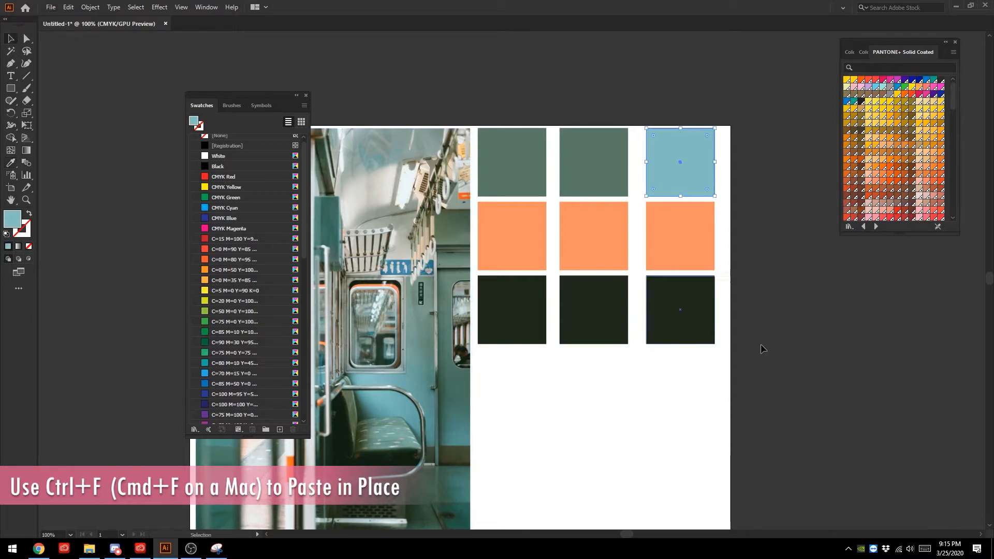
# - Resample the third column's middle square with the Eyedropper tool, using a light orange from the platform beside the door
pyautogui.click(672, 225)
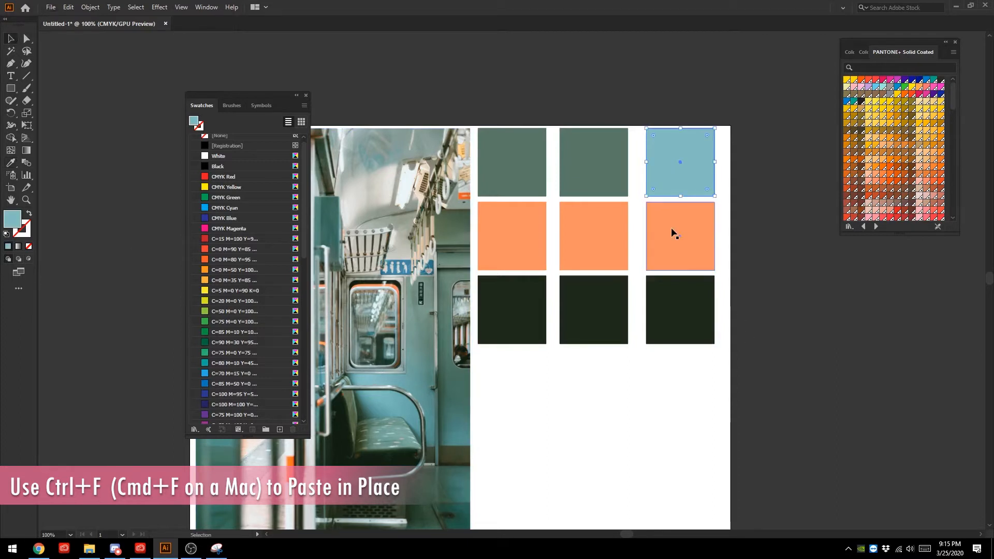
pyautogui.click(11, 163)
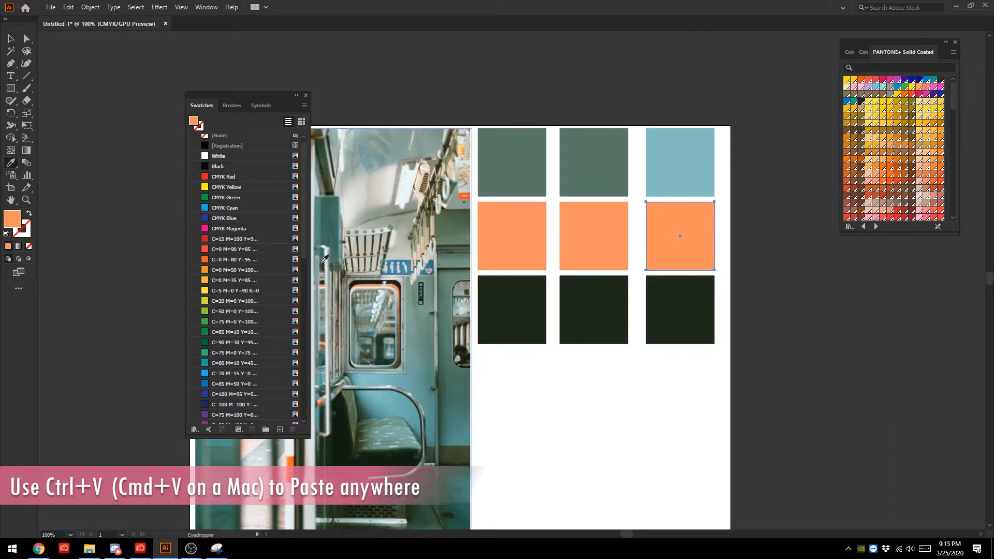
pyautogui.moveTo(258, 96); pyautogui.dragTo(165, 101)
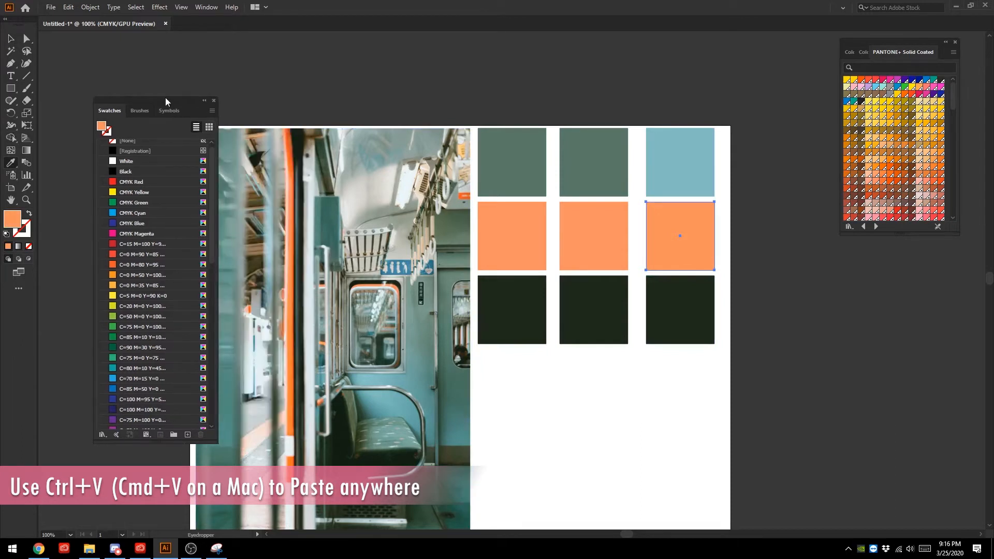
pyautogui.click(296, 256)
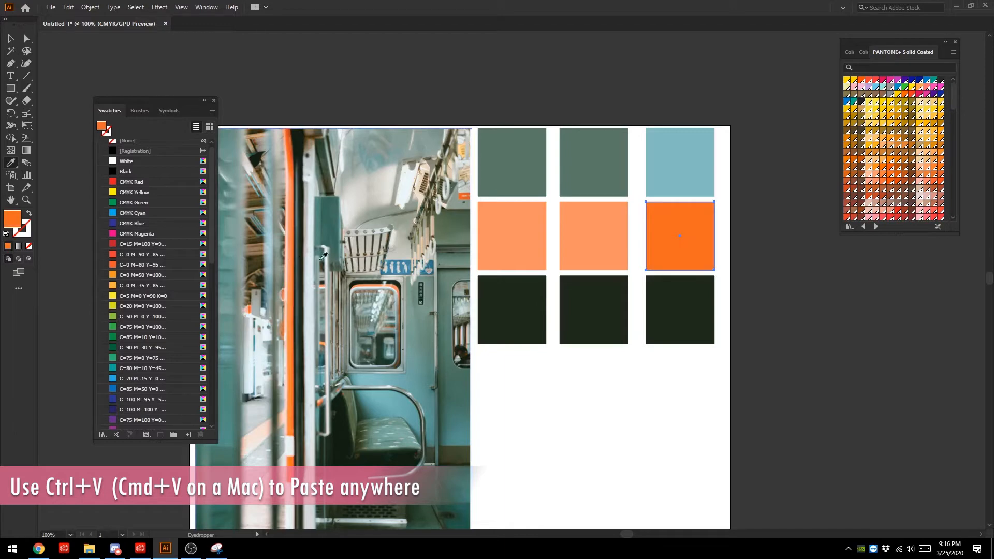
pyautogui.click(278, 428)
# - Fill the first column's middle square with the vivid orange sampled from the train's vertical door edge using the Eyedropper tool
pyautogui.click(10, 39)
pyautogui.click(508, 242)
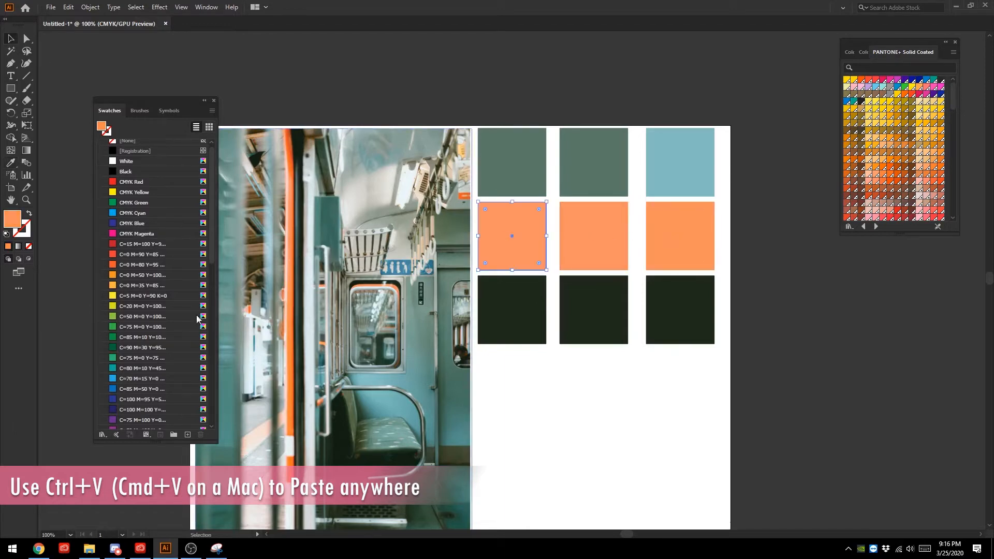
pyautogui.click(9, 164)
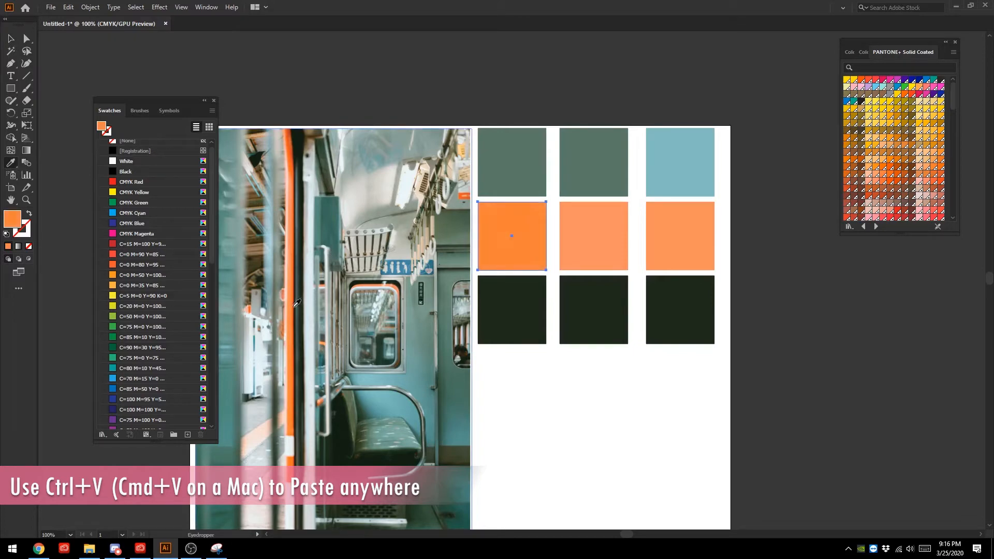
pyautogui.click(293, 305)
pyautogui.click(292, 306)
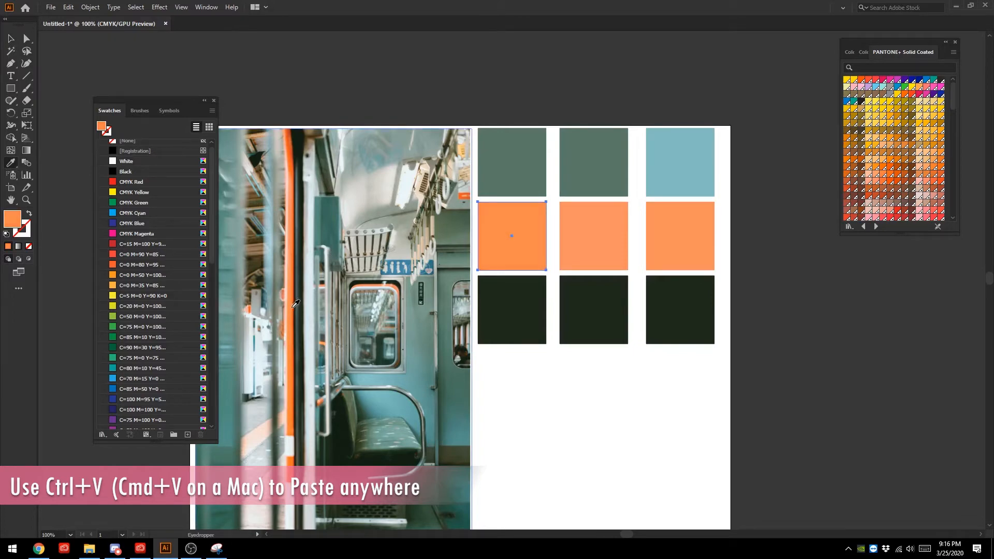
pyautogui.click(295, 304)
pyautogui.click(295, 298)
pyautogui.press('v')
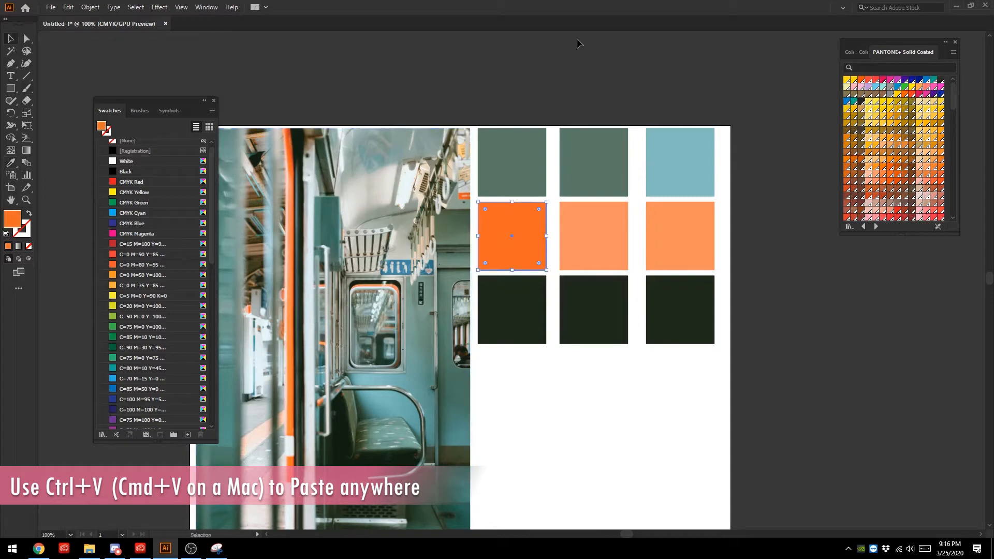
# - Fill the third column's lowest square with the dark grey-teal sampled beside the orange door edge using the Eyedropper tool, then deselect everything
pyautogui.click(688, 302)
pyautogui.click(500, 313)
pyautogui.click(680, 327)
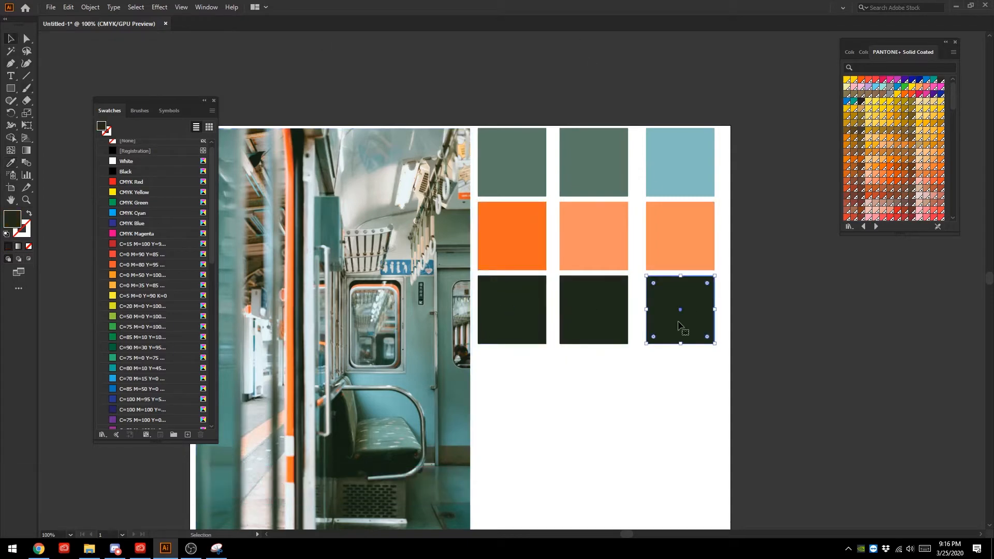
pyautogui.click(11, 162)
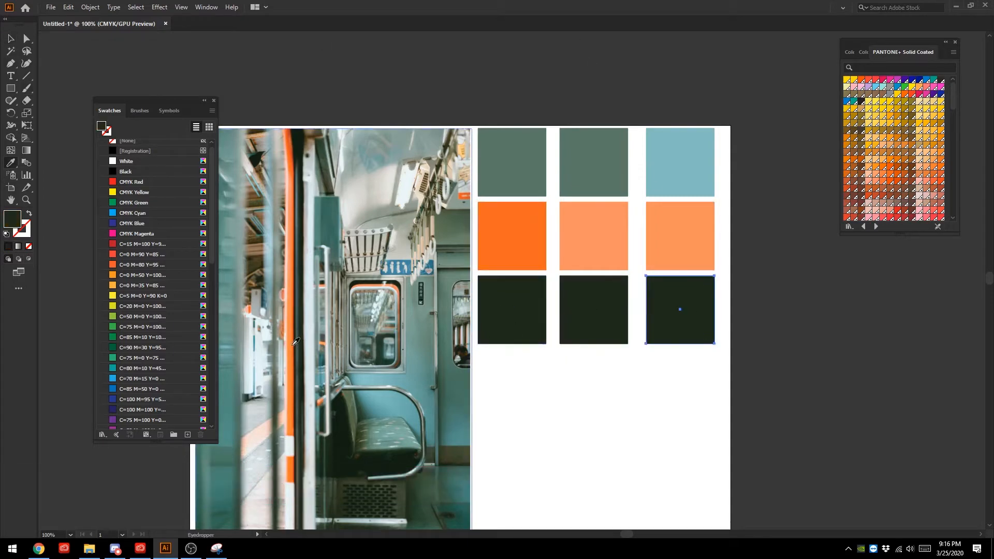
pyautogui.click(302, 359)
pyautogui.click(299, 359)
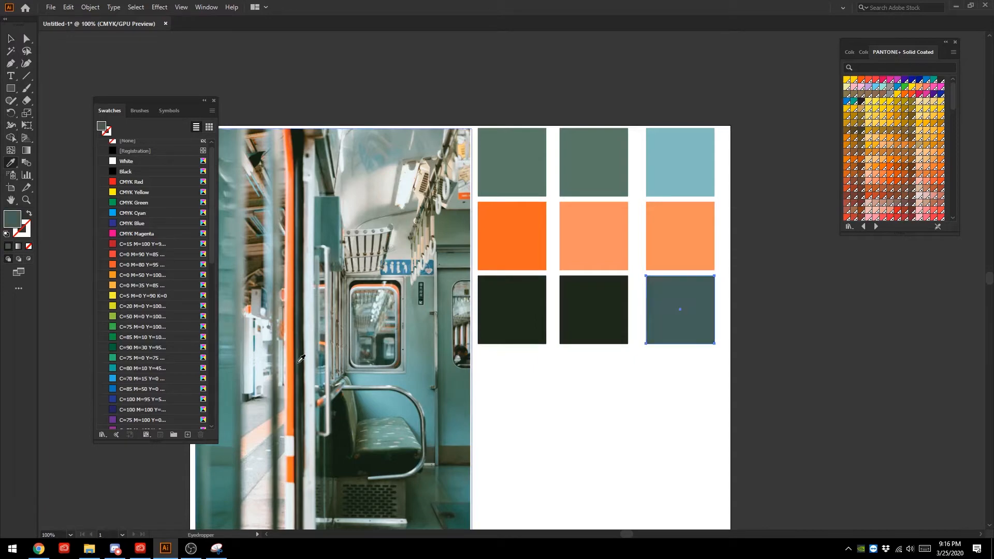
pyautogui.click(297, 358)
pyautogui.click(299, 356)
pyautogui.press('v')
pyautogui.moveTo(575, 93); pyautogui.dragTo(648, 372)
pyautogui.click(658, 432)
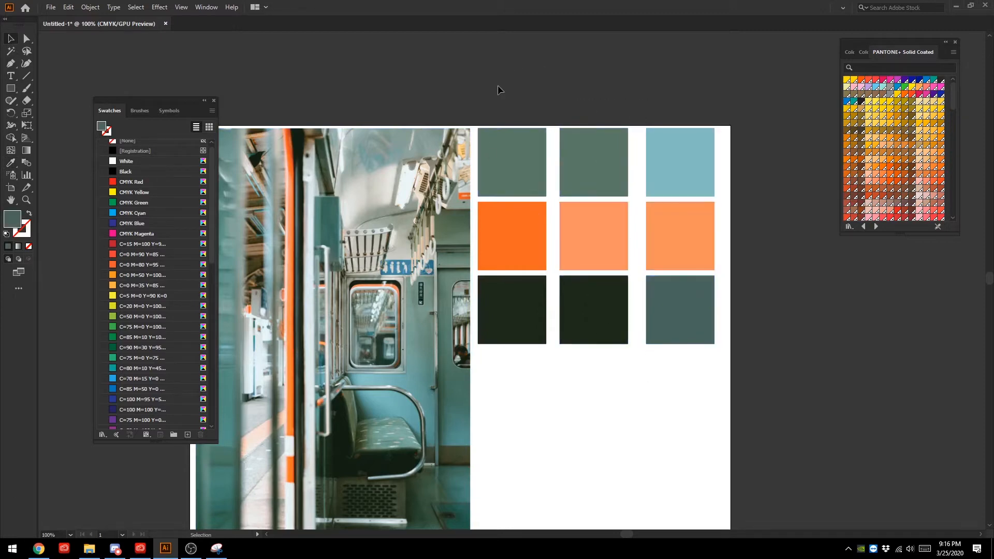
pyautogui.moveTo(697, 179); pyautogui.dragTo(710, 184)
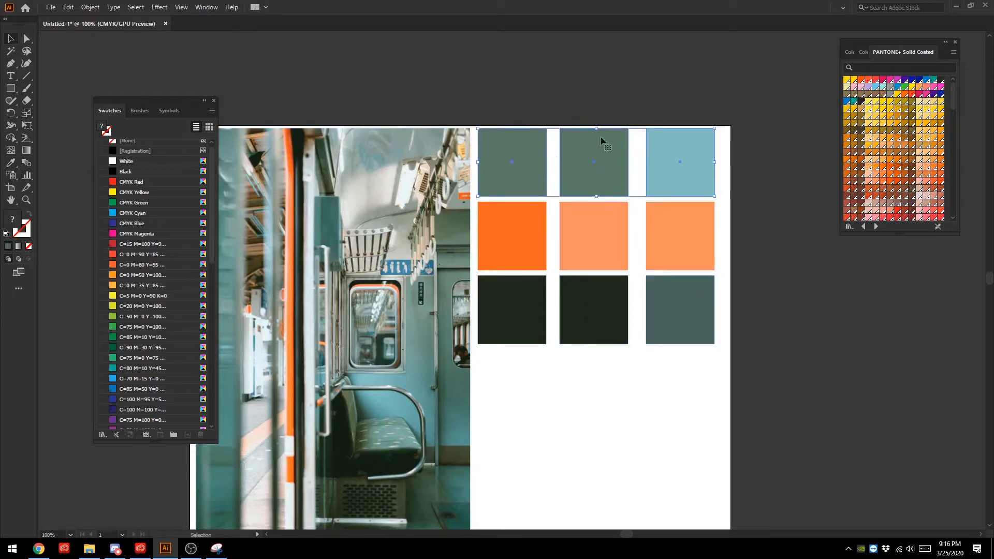
pyautogui.click(589, 79)
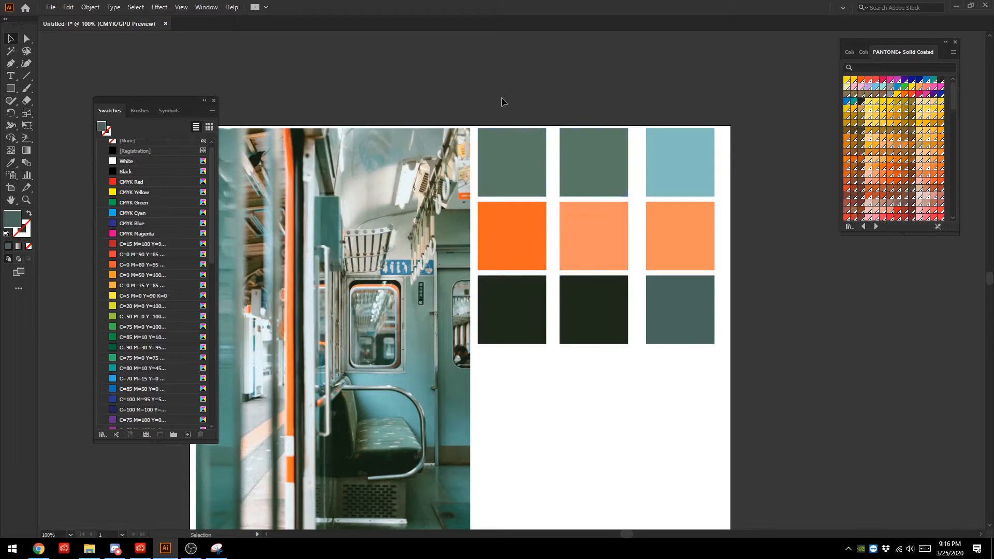
pyautogui.moveTo(685, 169); pyautogui.dragTo(702, 185)
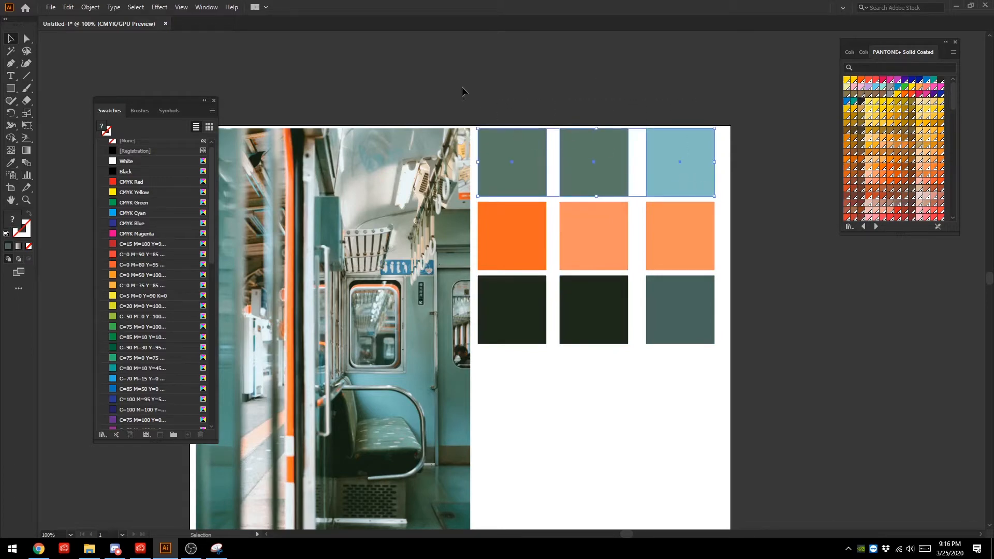
pyautogui.click(488, 85)
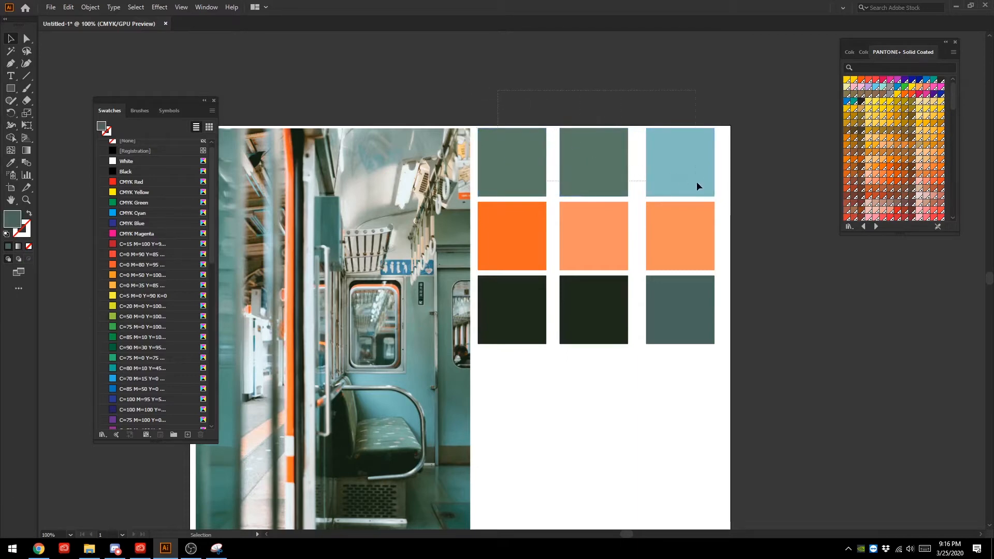
# - Distribute the uppermost row's three squares horizontally with 0 spacing, using its first square as the key object, then deselect them
pyautogui.moveTo(710, 193); pyautogui.dragTo(711, 194)
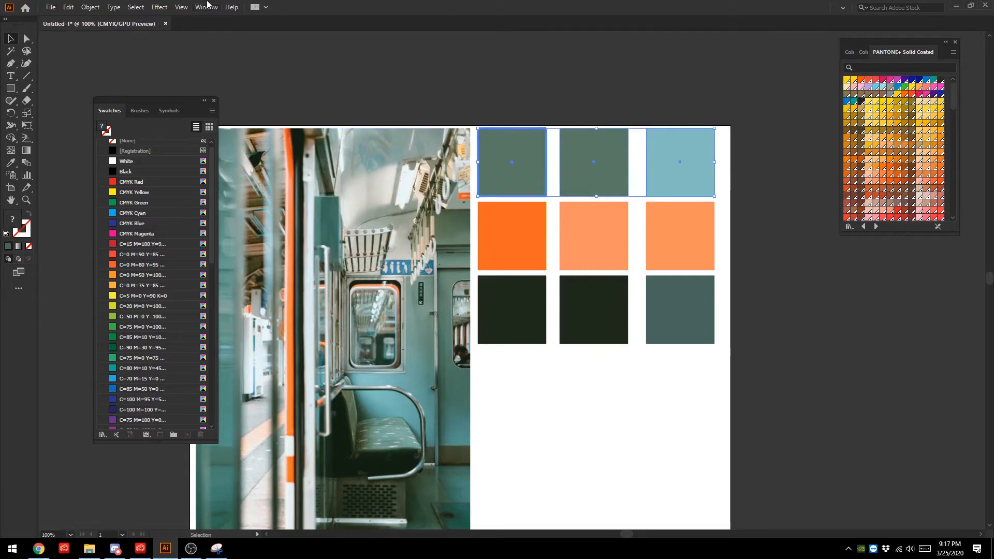
pyautogui.click(206, 7)
pyautogui.click(247, 123)
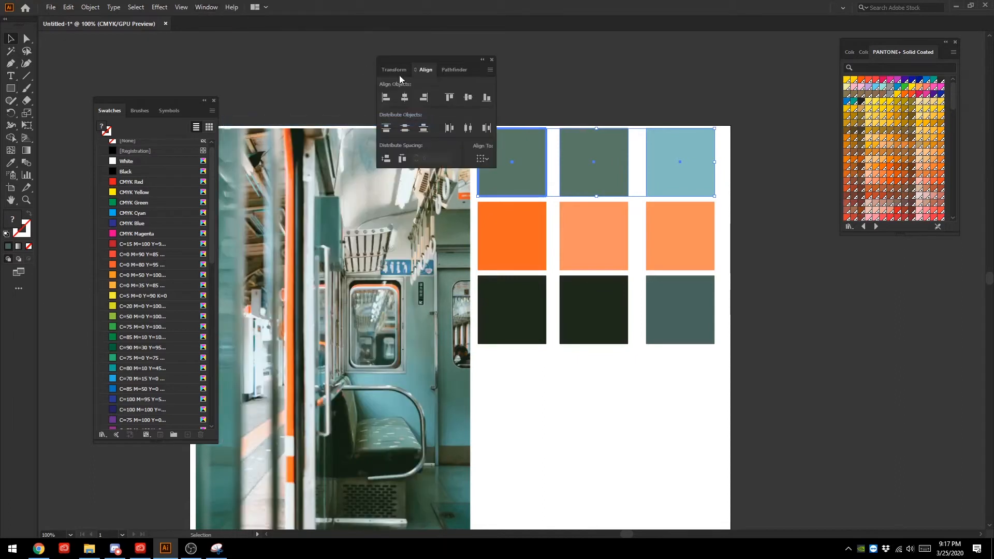
pyautogui.moveTo(446, 61); pyautogui.dragTo(874, 308)
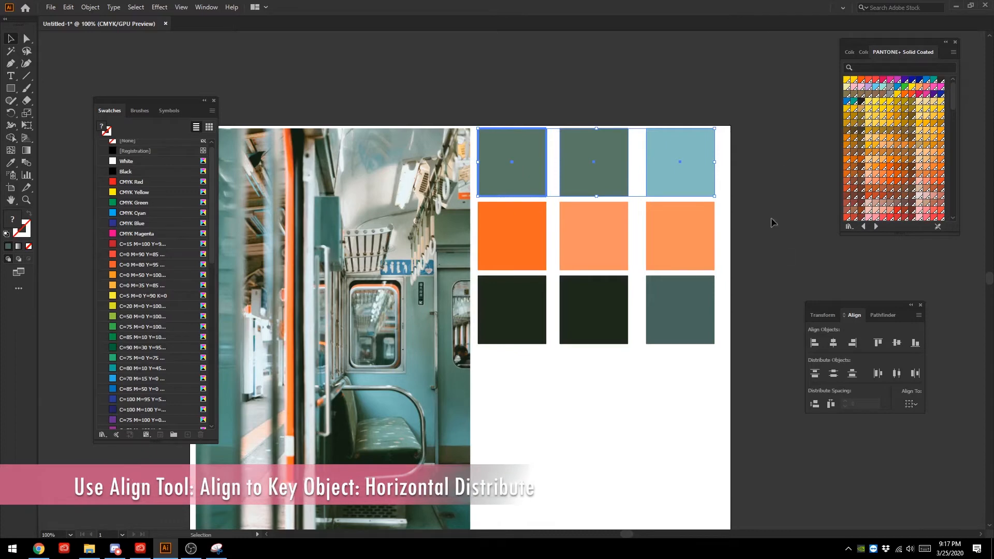
pyautogui.click(830, 404)
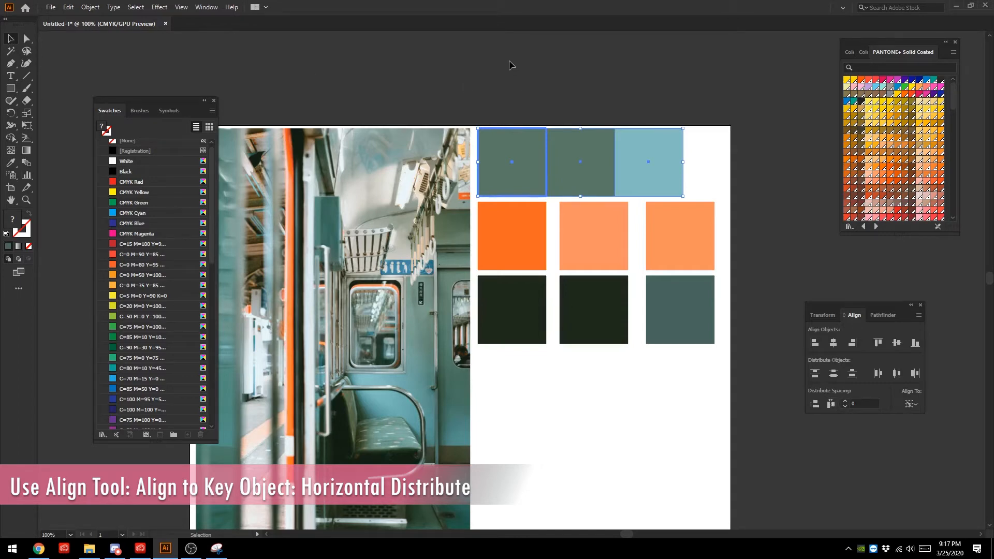
pyautogui.click(742, 256)
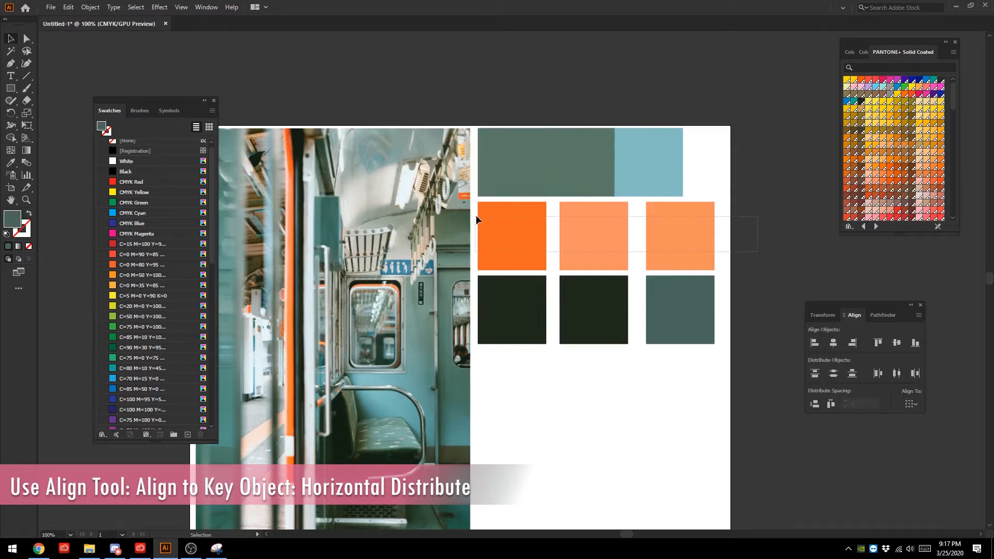
# - Distribute the middle row's orange squares horizontally with 0 spacing, keeping the vivid orange square as the key object
pyautogui.moveTo(476, 215); pyautogui.dragTo(476, 216)
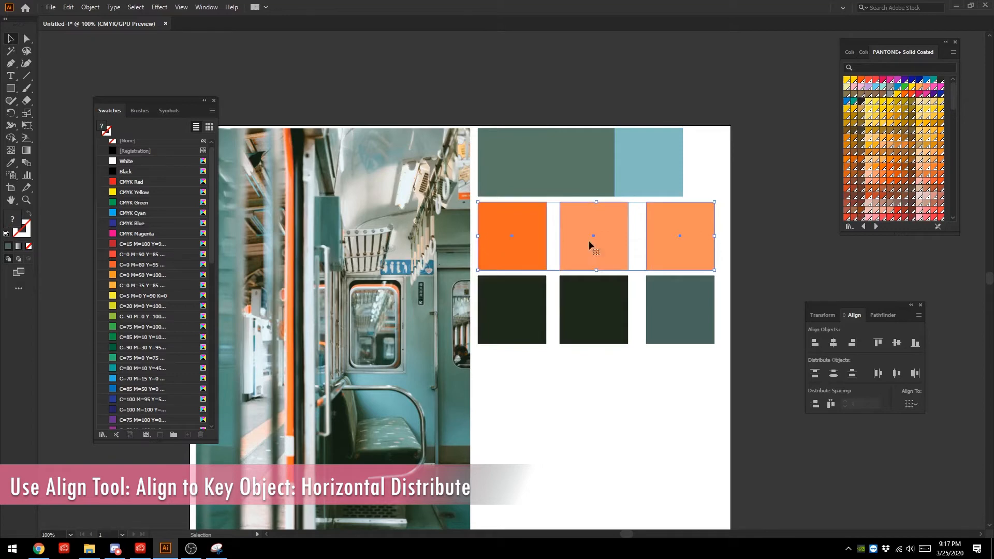
pyautogui.click(510, 226)
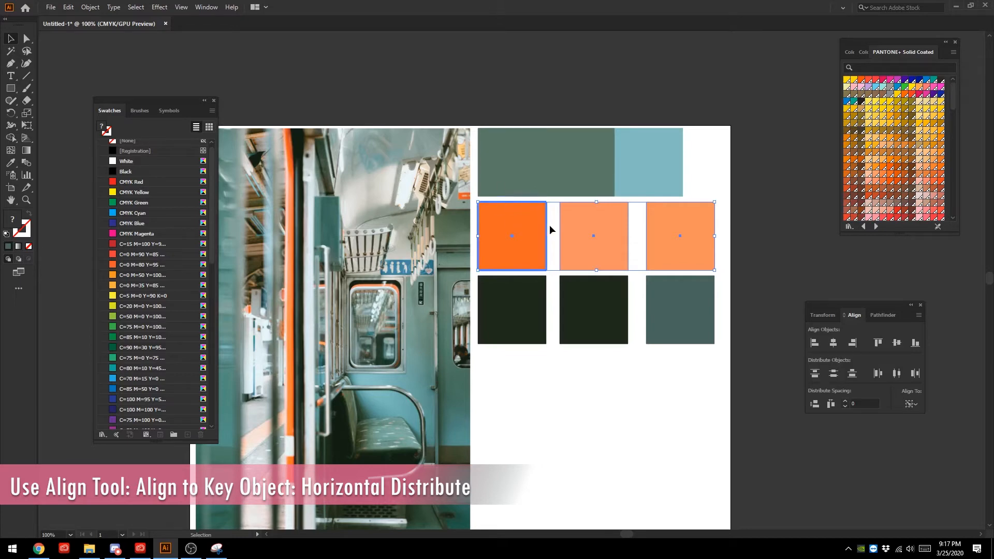
pyautogui.click(830, 405)
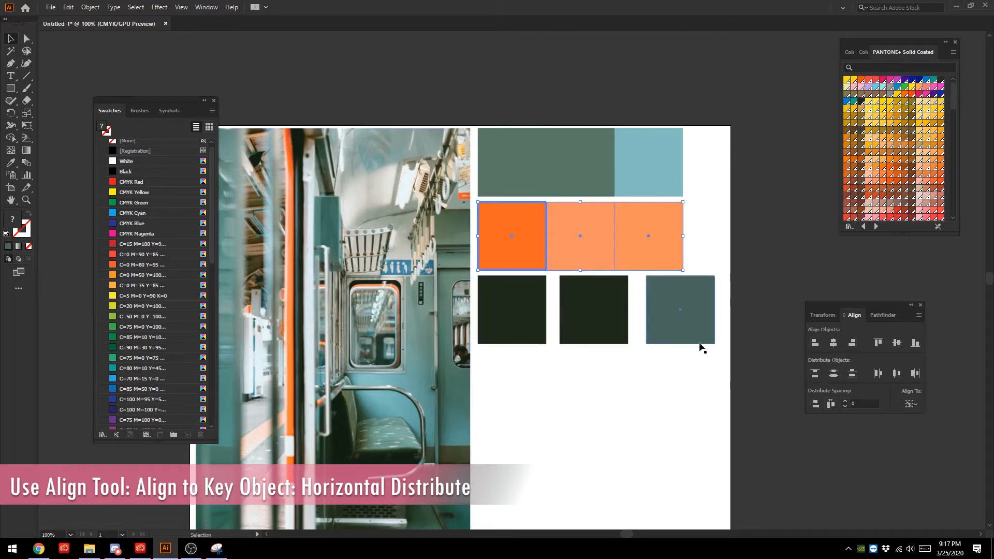
# - Distribute the lowest row's dark squares horizontally with 0 spacing from the first square as key object, then deselect them
pyautogui.moveTo(745, 380); pyautogui.dragTo(487, 298)
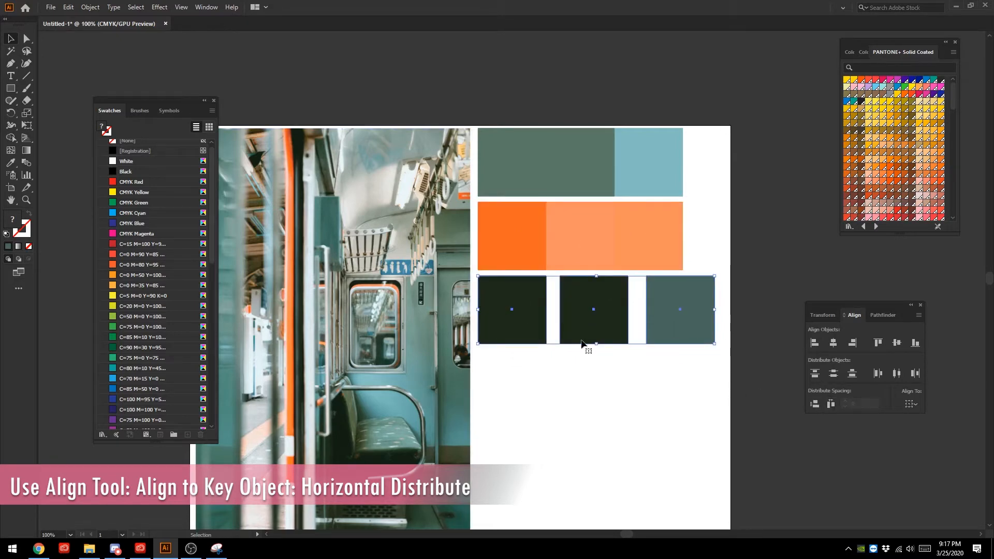
pyautogui.click(513, 309)
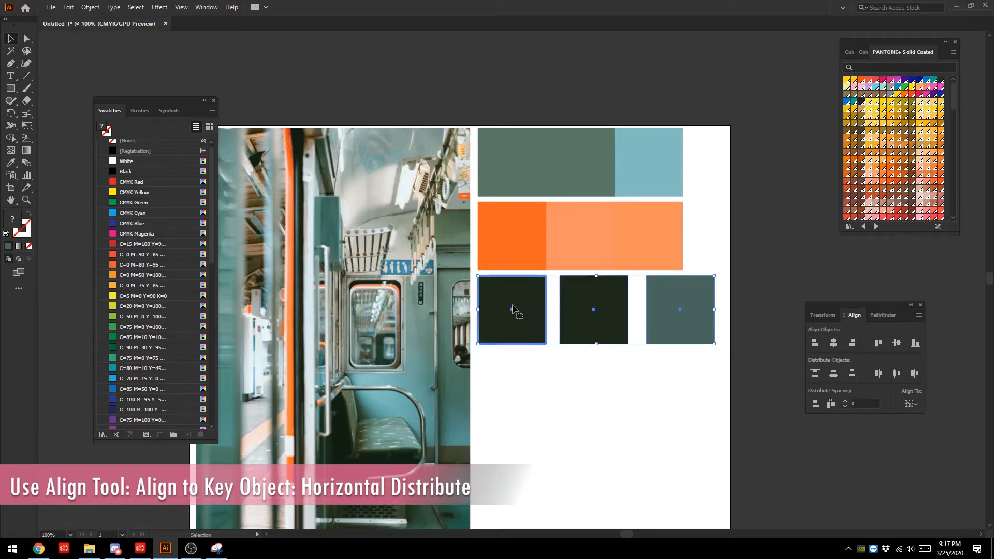
pyautogui.click(830, 404)
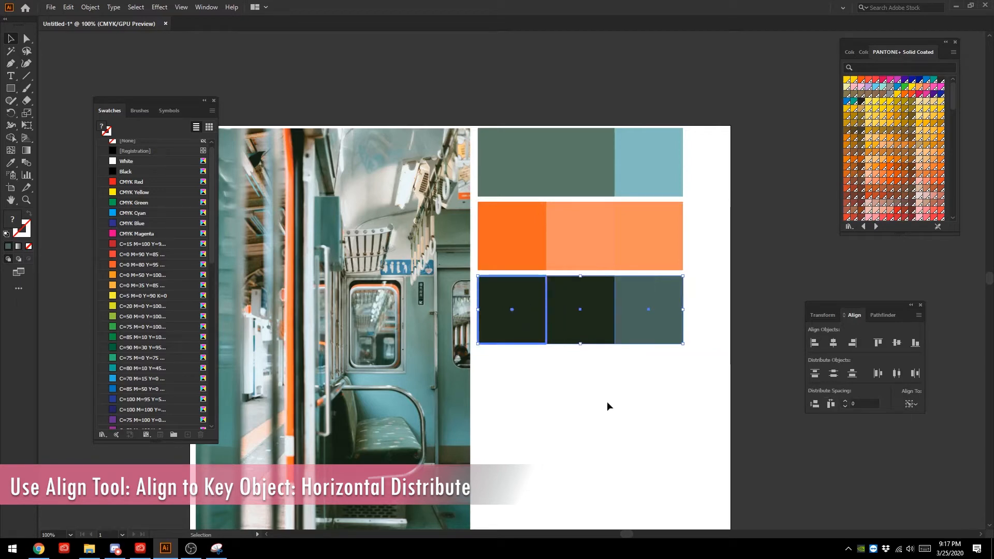
pyautogui.click(396, 61)
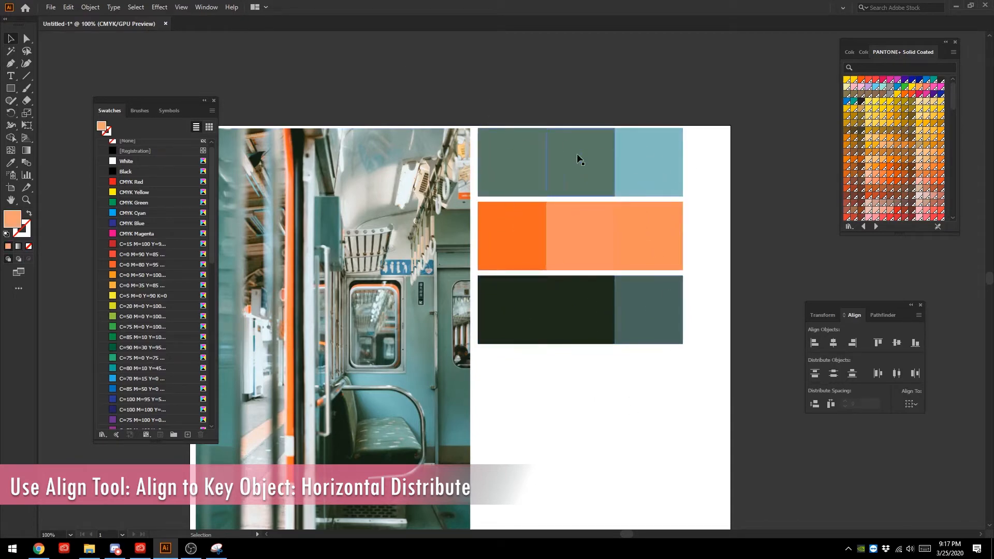
pyautogui.moveTo(573, 58); pyautogui.dragTo(575, 318)
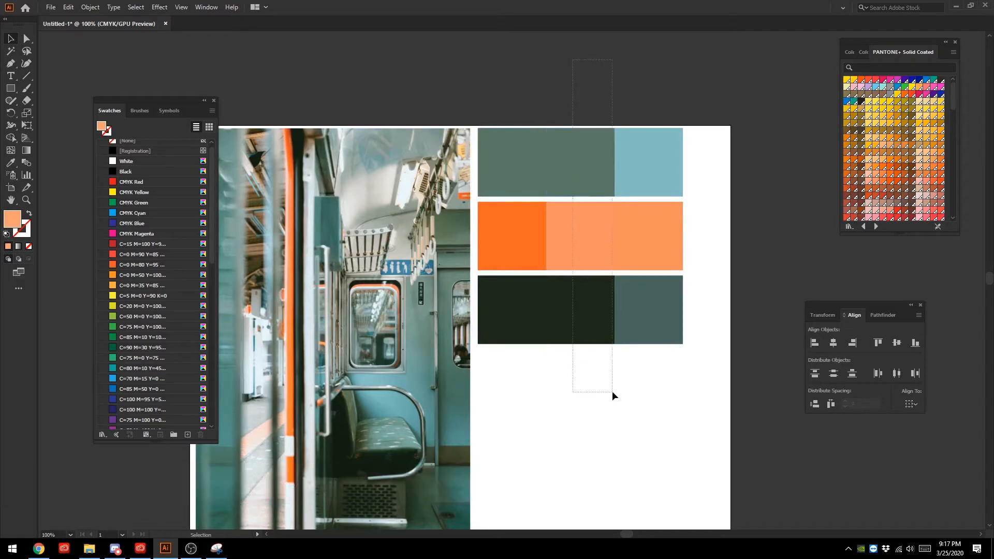
pyautogui.moveTo(612, 395); pyautogui.dragTo(607, 392)
pyautogui.click(609, 410)
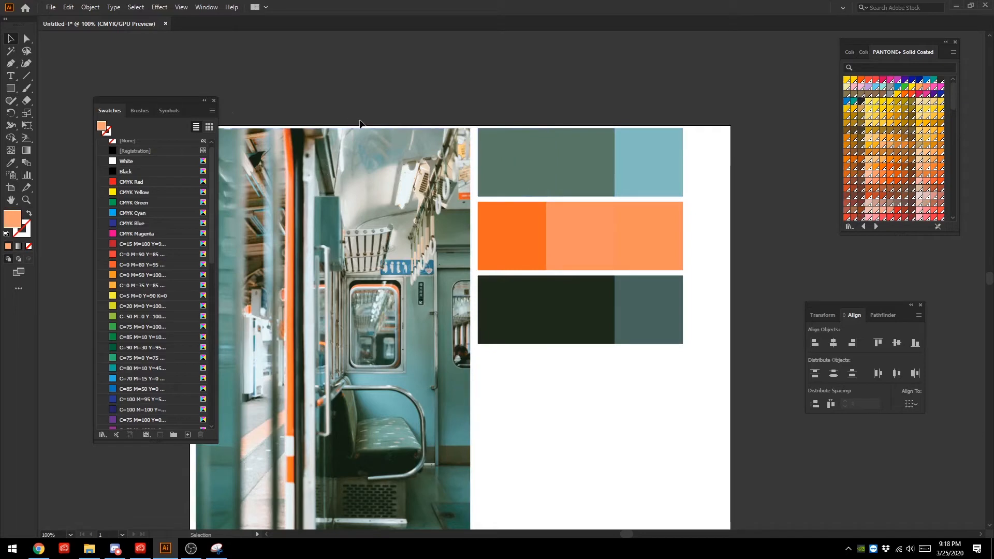
# - Clear Swatches off the photo, then separate and lengthen the PANTONE+ Solid Coated library and close the Color Guide group, with the uppermost row's middle square selected
pyautogui.moveTo(104, 98); pyautogui.dragTo(65, 94)
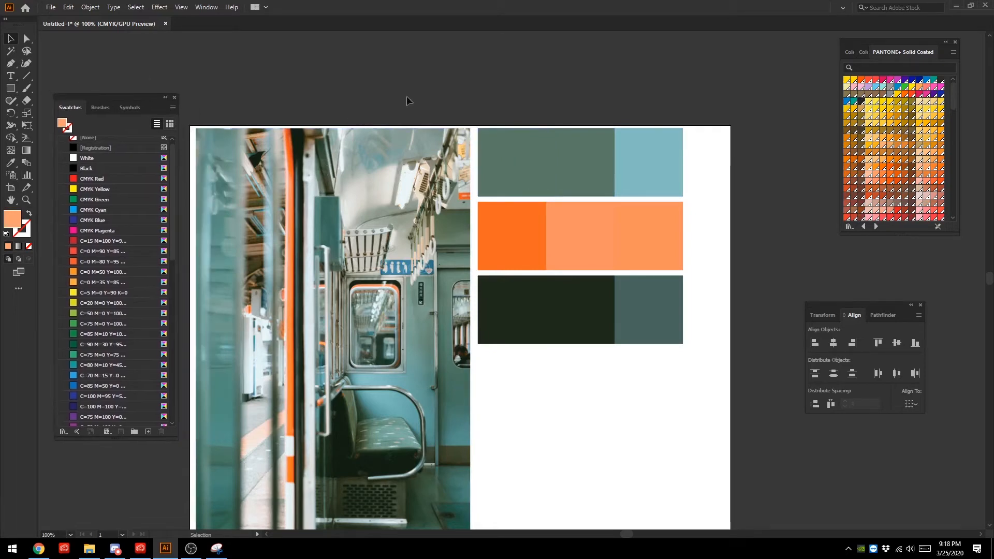
pyautogui.click(563, 147)
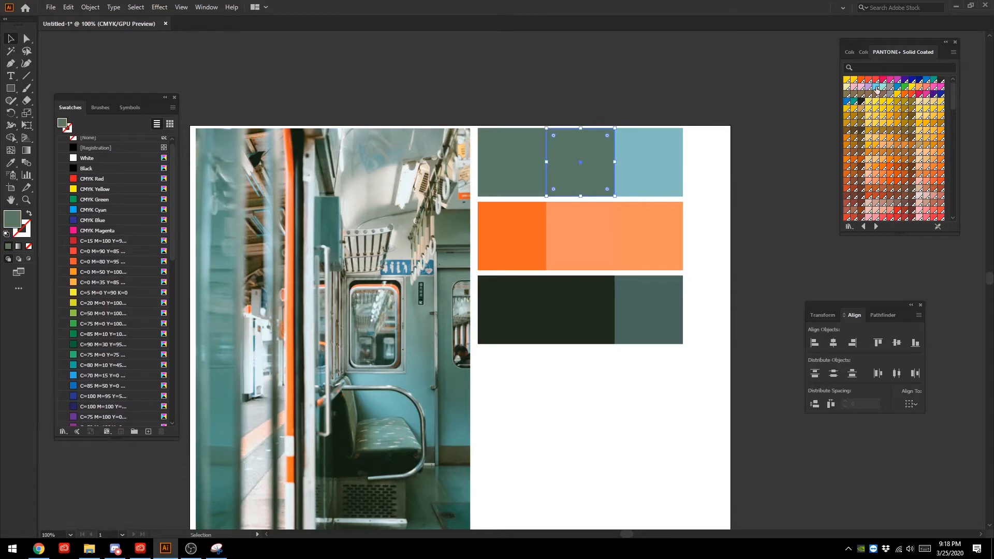
pyautogui.moveTo(906, 52); pyautogui.dragTo(760, 57)
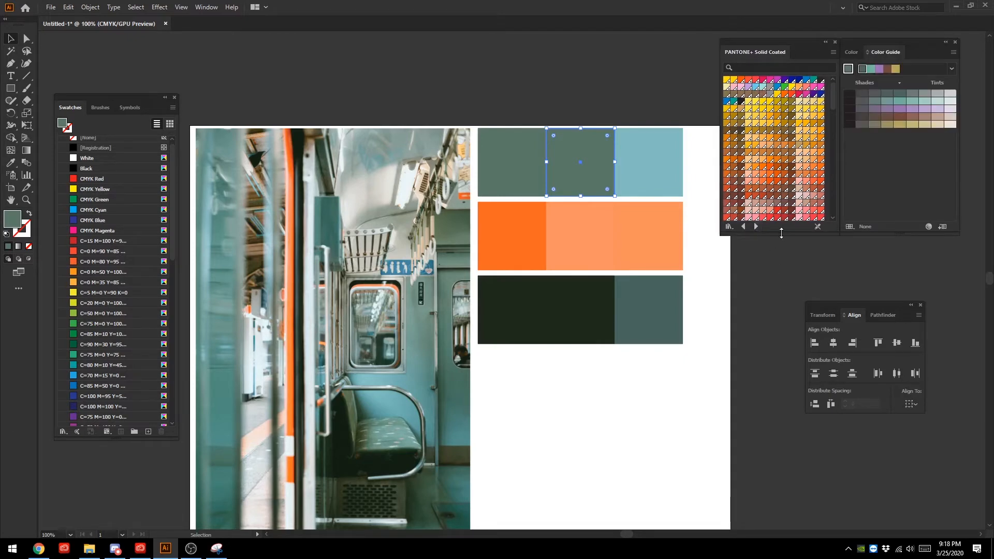
pyautogui.moveTo(781, 233); pyautogui.dragTo(781, 436)
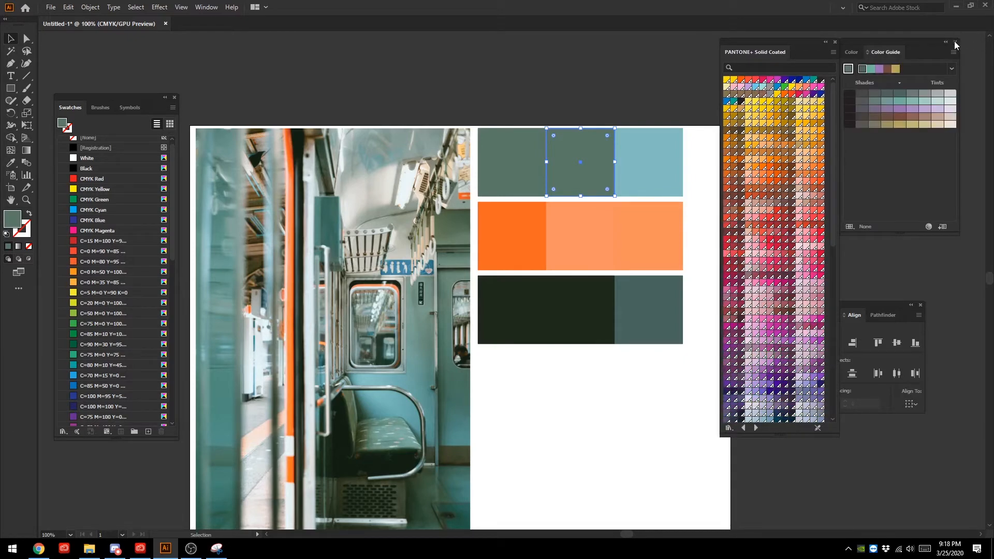
pyautogui.click(955, 42)
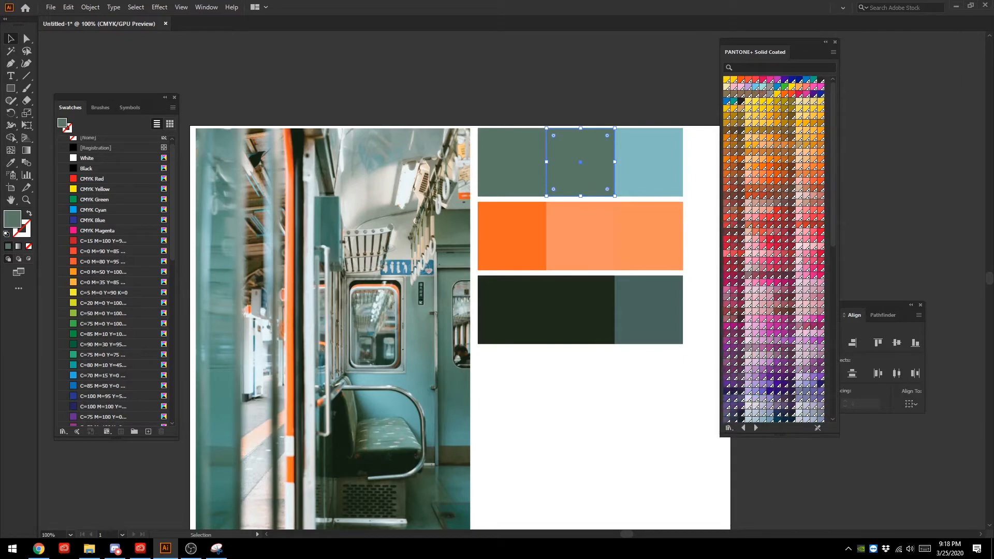
# - Try filling the uppermost row's middle square with a bright PANTONE blue, a pale PANTONE green, PANTONE 550 C, 5503 C and 5635 C
pyautogui.click(755, 87)
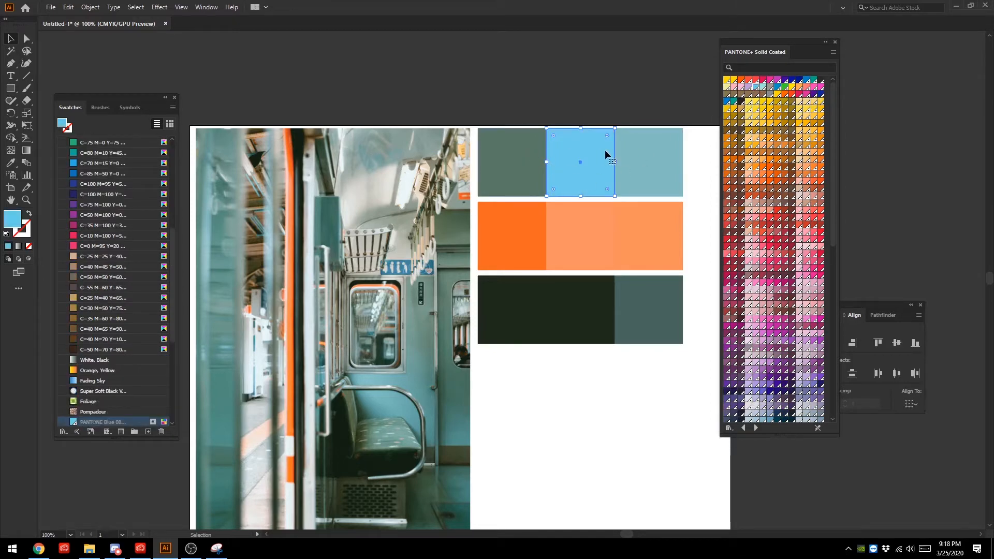
pyautogui.click(763, 87)
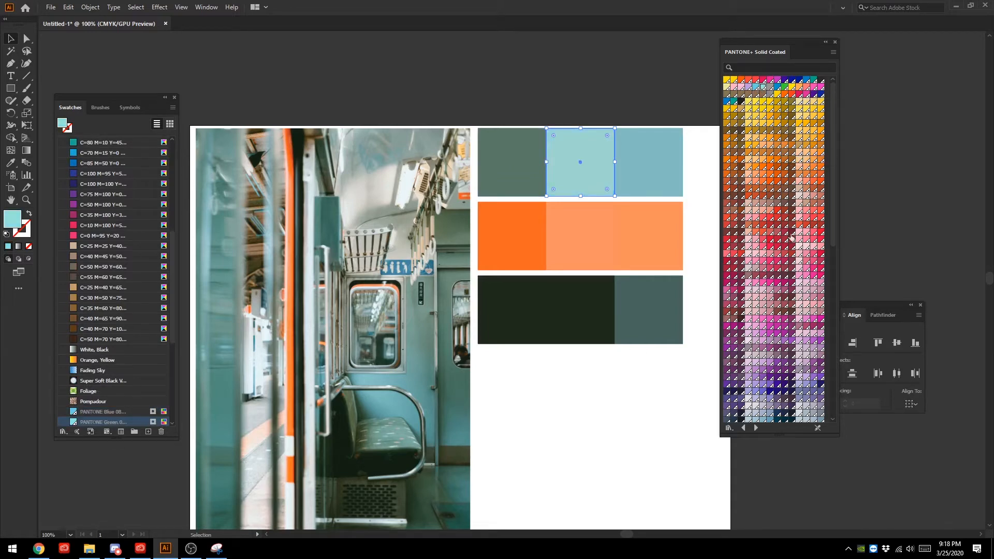
pyautogui.scroll(-10, 771, 314)
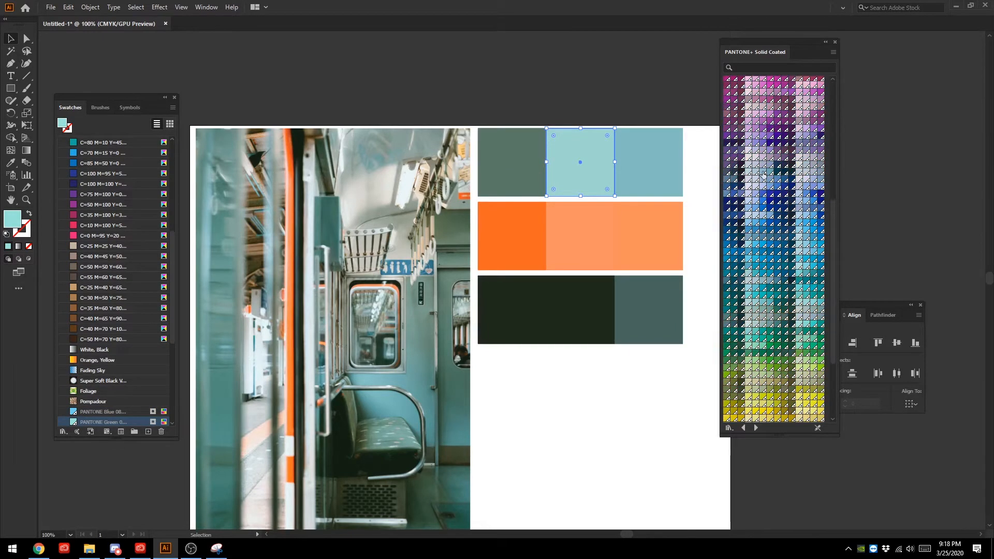
pyautogui.click(764, 173)
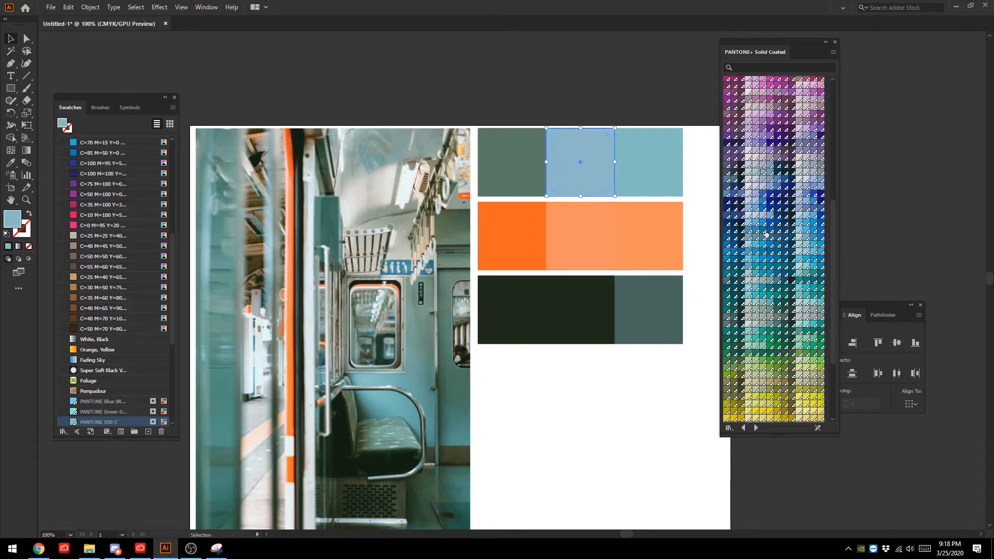
pyautogui.click(764, 282)
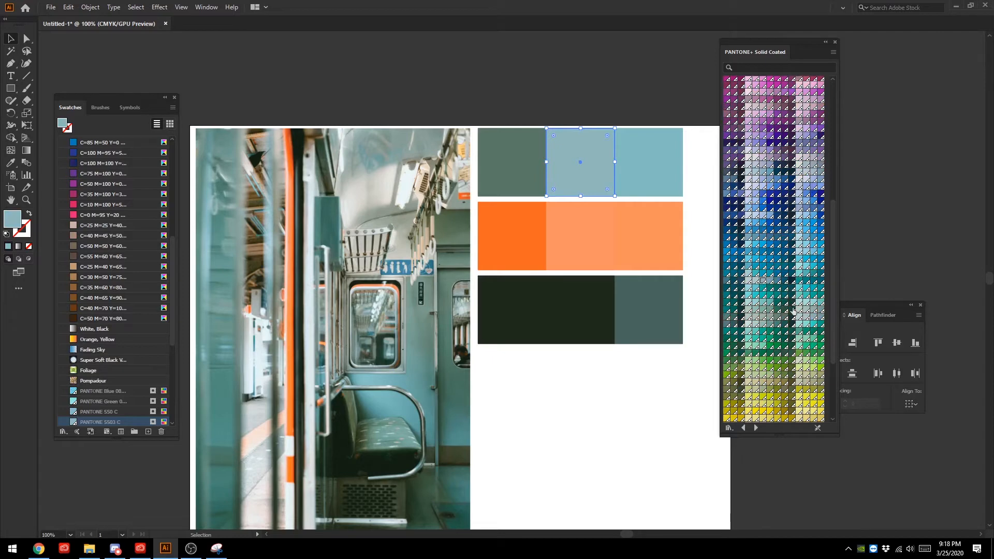
pyautogui.click(767, 318)
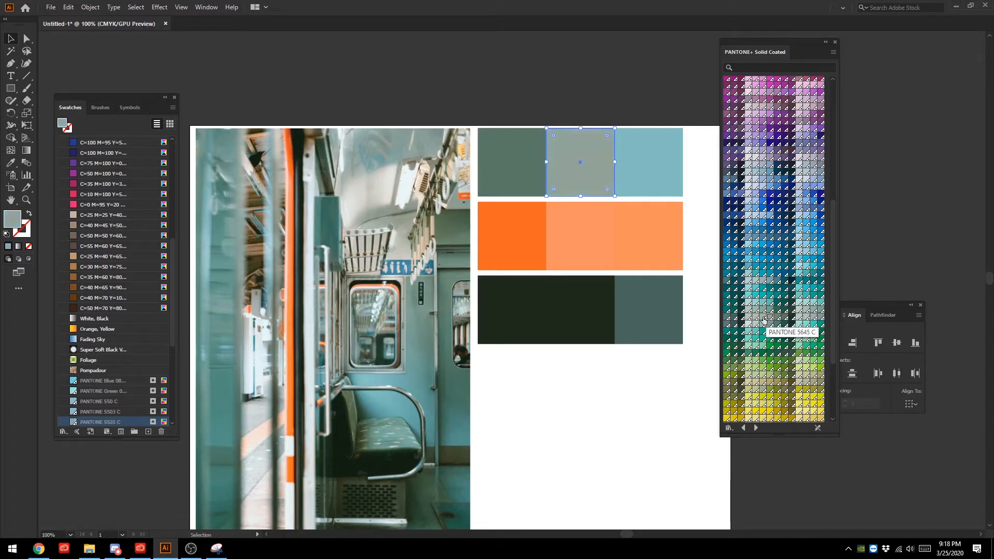
# - Fill the uppermost row's middle square with PANTONE 564 C after trying 5483 C, 556 C and 563 C, comparing it with the photo
pyautogui.click(776, 282)
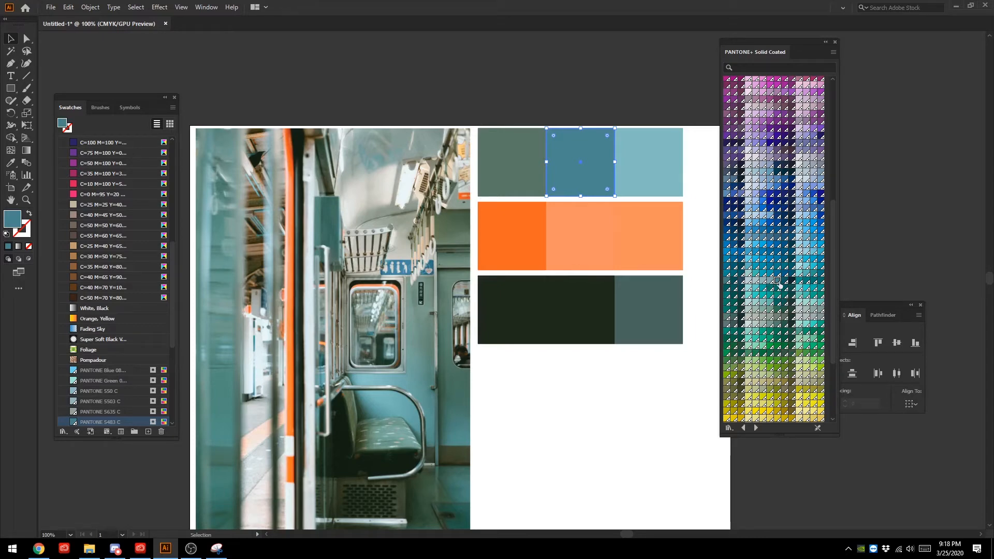
pyautogui.click(770, 311)
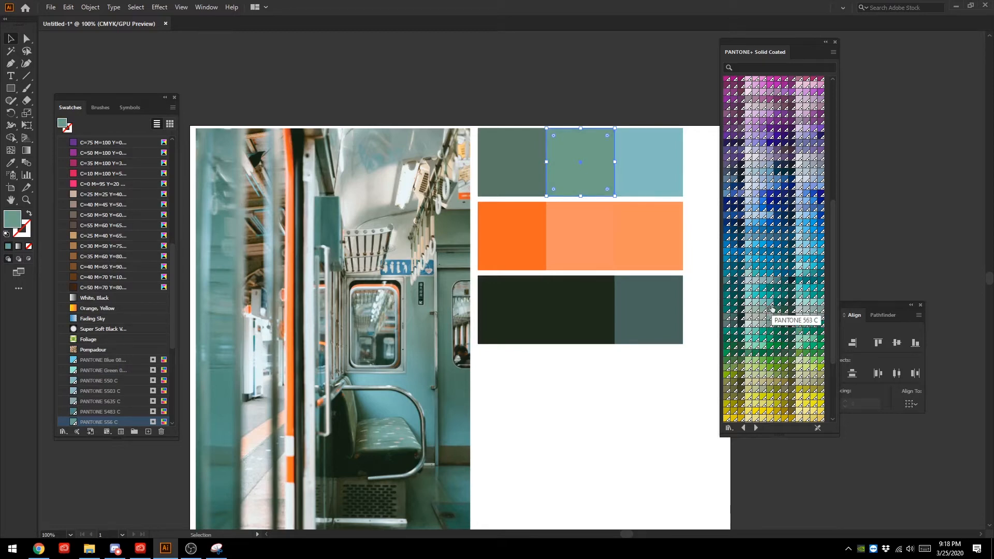
pyautogui.click(768, 303)
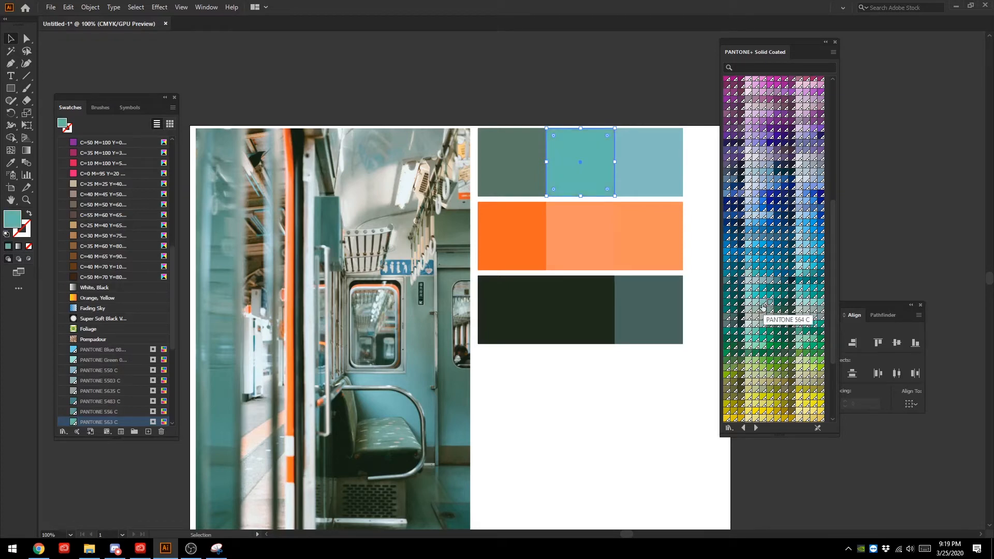
pyautogui.click(762, 305)
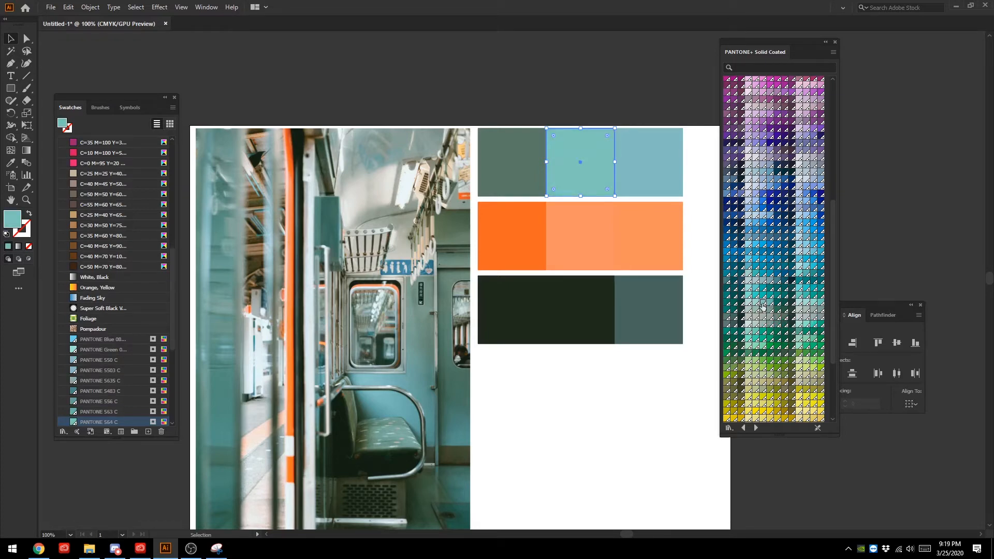
pyautogui.click(548, 63)
pyautogui.scroll(-1, 460, 294)
pyautogui.scroll(-2, 460, 295)
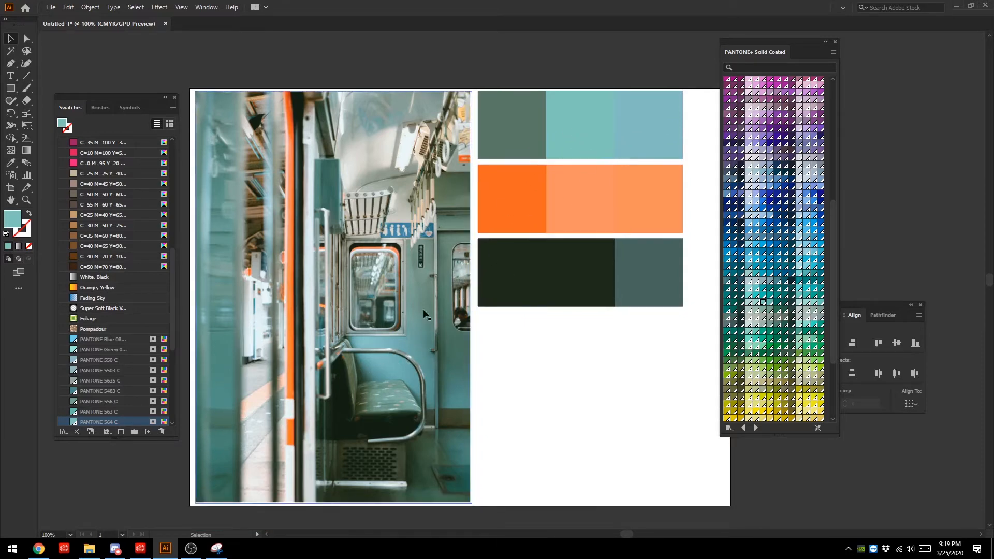
pyautogui.click(582, 122)
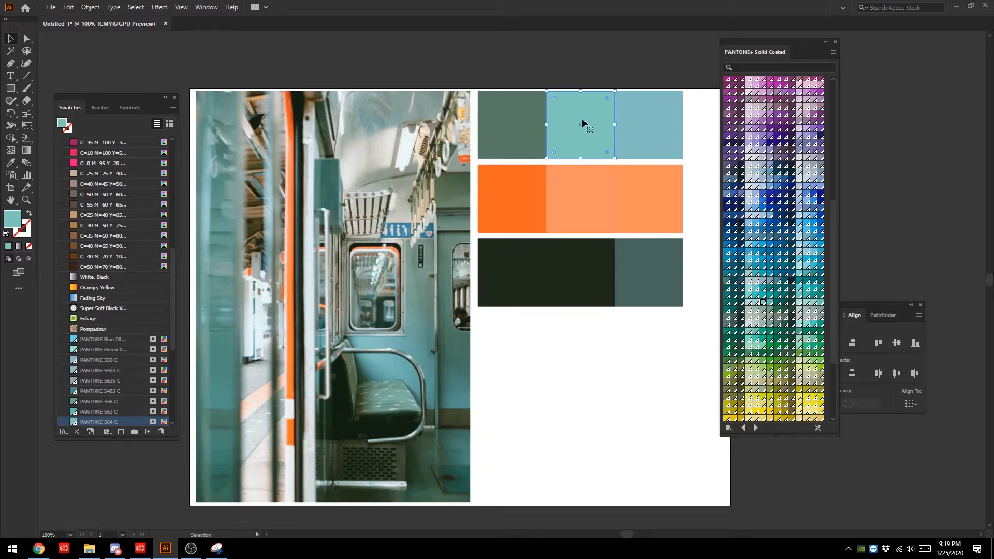
# - Duplicate the uppermost row's PANTONE 564 C middle square and place the copy just beyond the row's last square
pyautogui.press('a')
pyautogui.hotkey('ctrl', 'v')
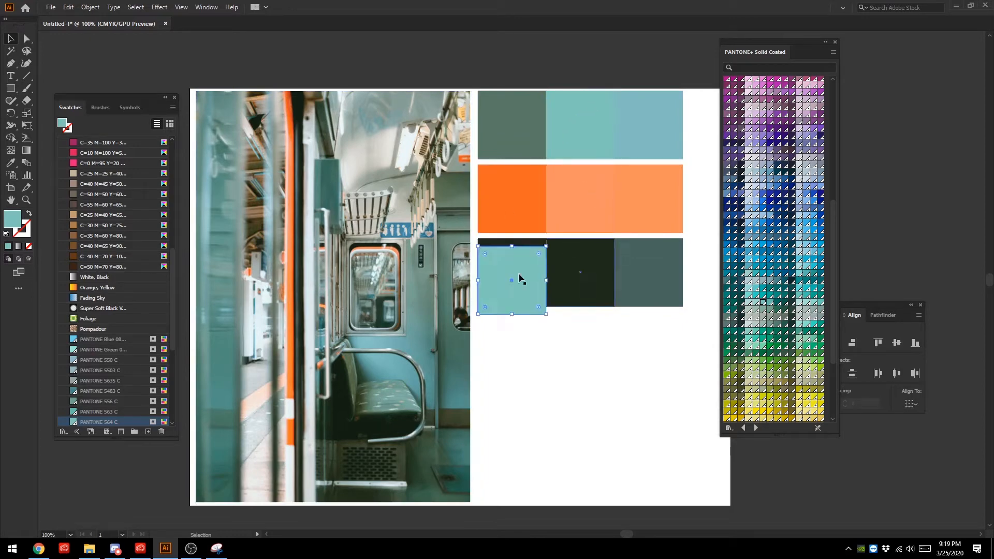
pyautogui.moveTo(515, 277); pyautogui.dragTo(712, 105)
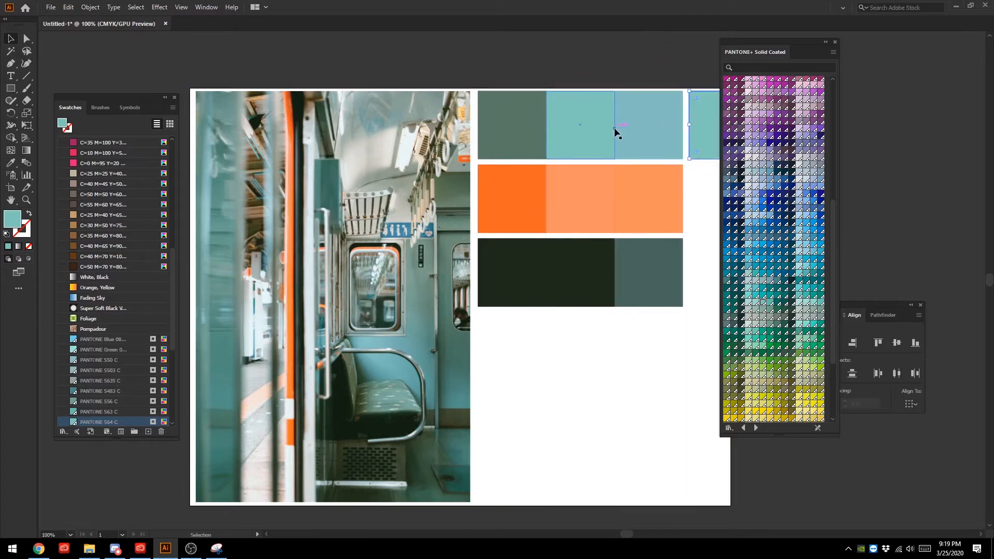
# - Fill the uppermost row's middle square with PANTONE 625 C after trying 563 C, 556 C and 624 C, then deselect it
pyautogui.click(588, 142)
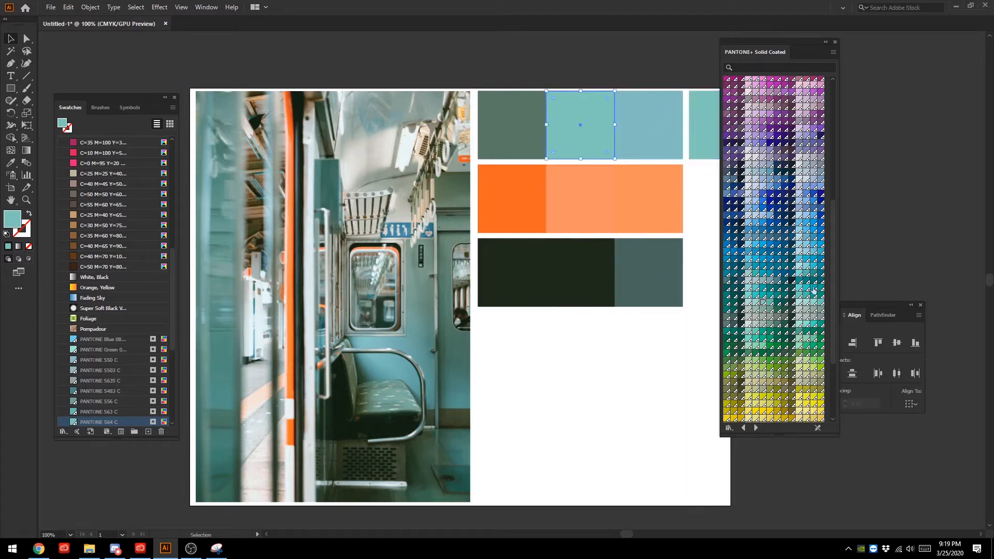
pyautogui.click(770, 304)
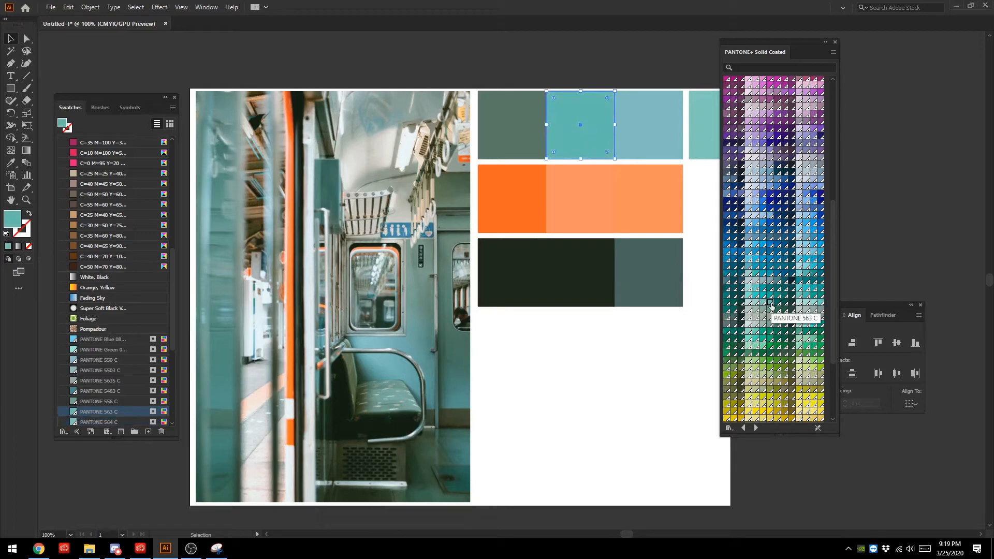
pyautogui.click(770, 310)
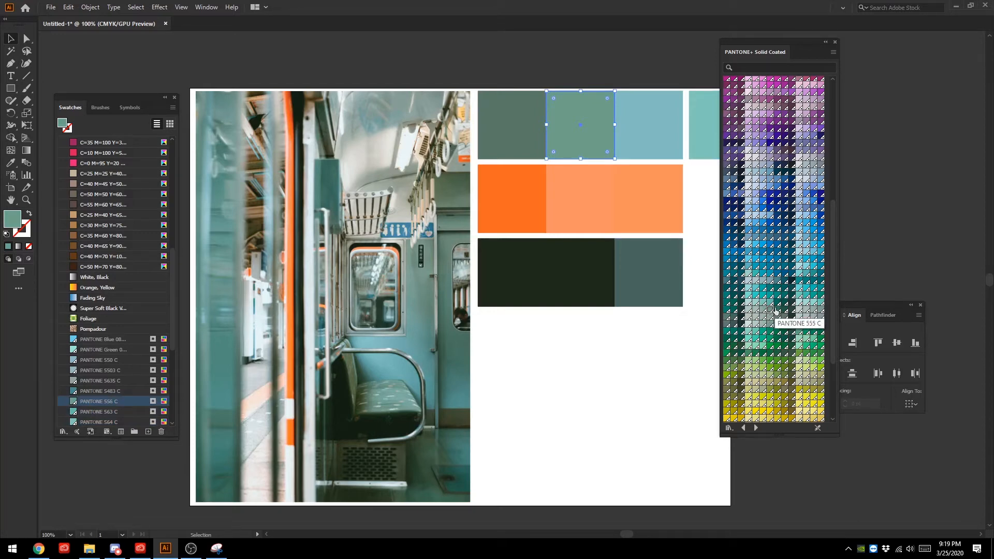
pyautogui.click(769, 325)
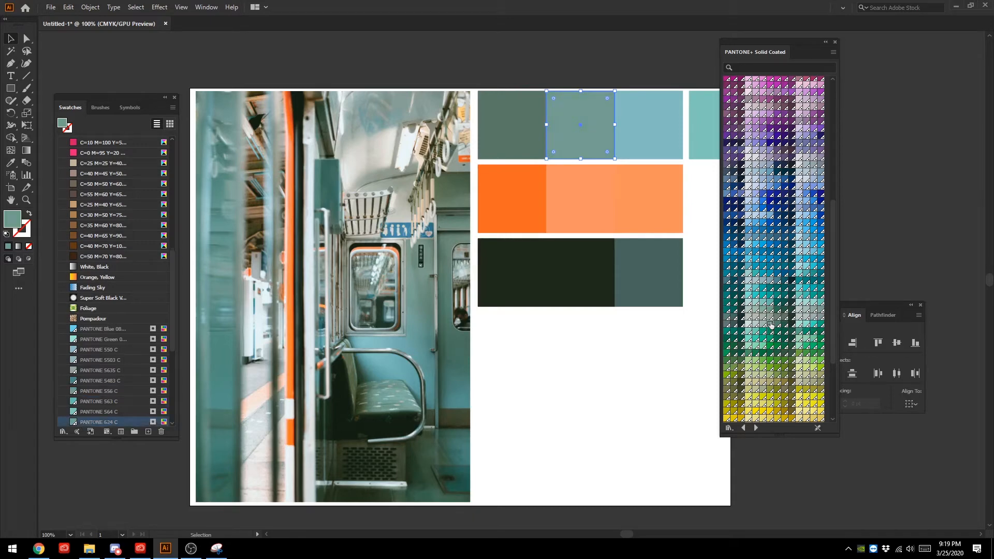
pyautogui.click(777, 325)
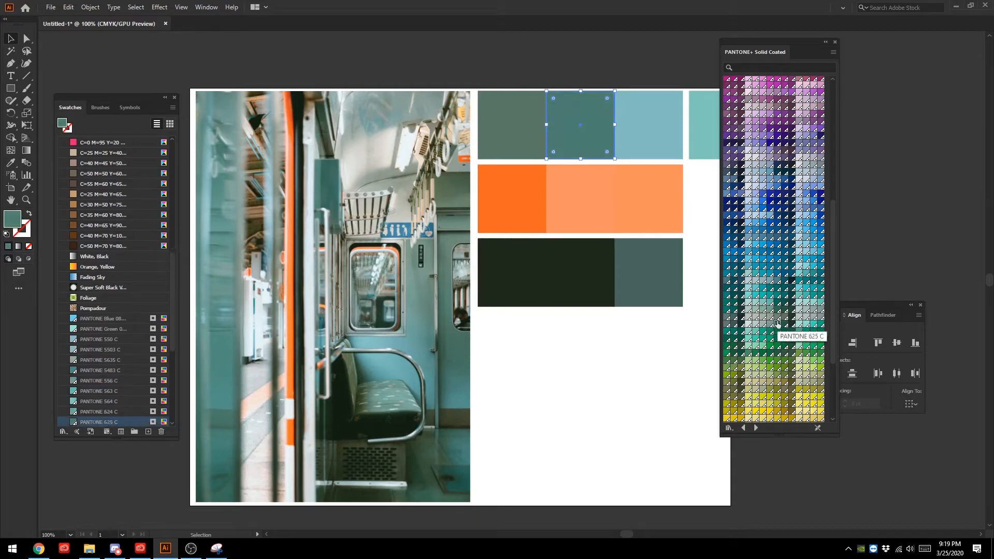
pyautogui.click(581, 400)
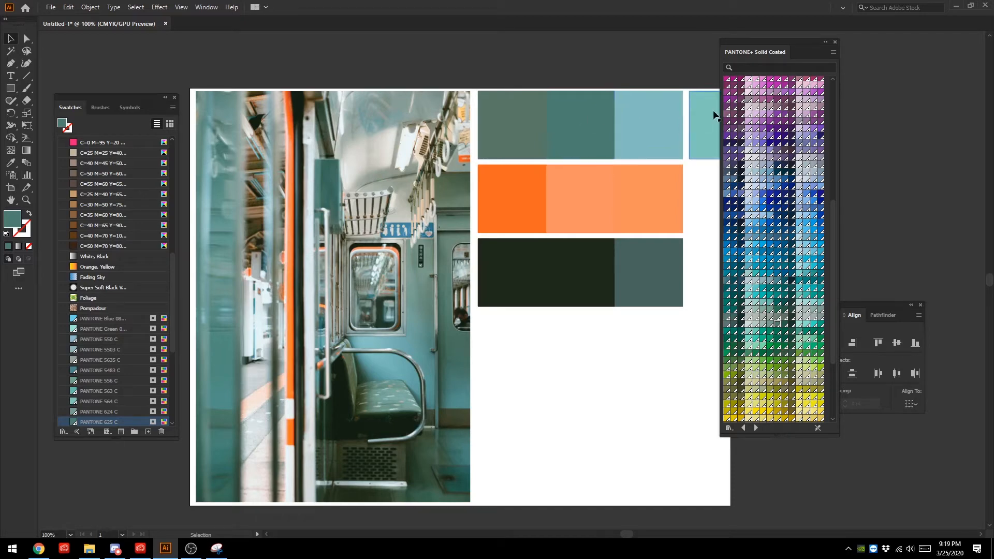
# - Nudge the spare square toward the uppermost row, then compare the PANTONE 625 C square against the photo's greens and return it to its slot
pyautogui.moveTo(715, 115)
pyautogui.mouseDown()
pyautogui.moveTo(630, 132)
pyautogui.moveTo(430, 310)
pyautogui.moveTo(460, 343)
pyautogui.moveTo(347, 321)
pyautogui.moveTo(420, 324)
pyautogui.moveTo(407, 333)
pyautogui.moveTo(421, 319)
pyautogui.moveTo(421, 340)
pyautogui.moveTo(426, 318)
pyautogui.moveTo(693, 160)
pyautogui.moveTo(712, 119)
pyautogui.mouseUp()
pyautogui.moveTo(571, 115); pyautogui.dragTo(407, 330)
pyautogui.click(525, 394)
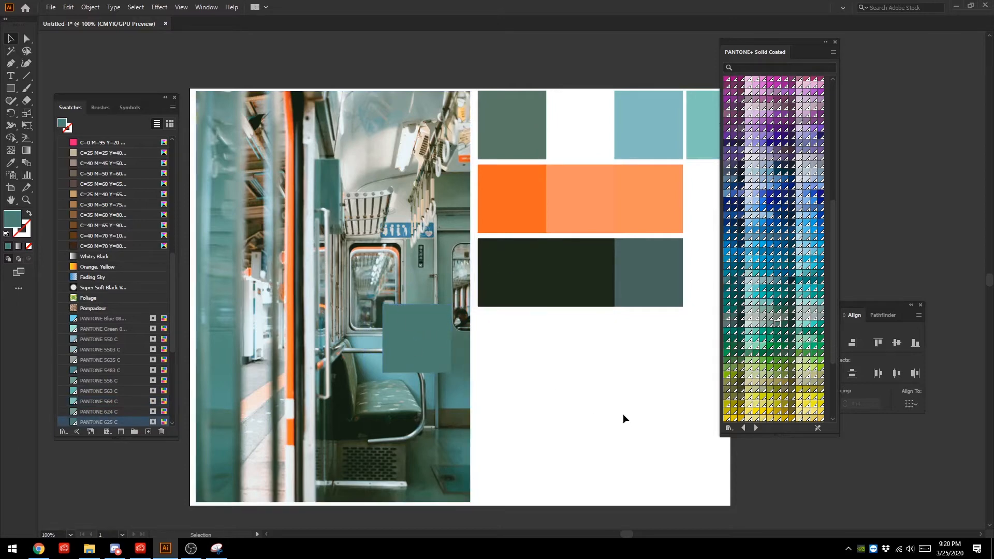
pyautogui.moveTo(407, 313); pyautogui.dragTo(347, 214)
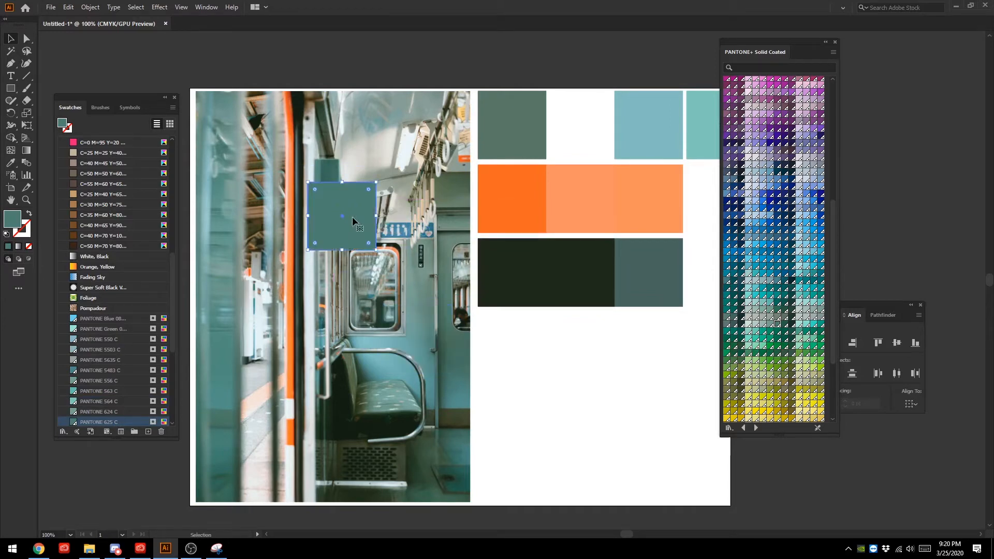
pyautogui.click(381, 64)
pyautogui.moveTo(354, 204)
pyautogui.mouseDown()
pyautogui.moveTo(405, 284)
pyautogui.moveTo(337, 199)
pyautogui.mouseUp()
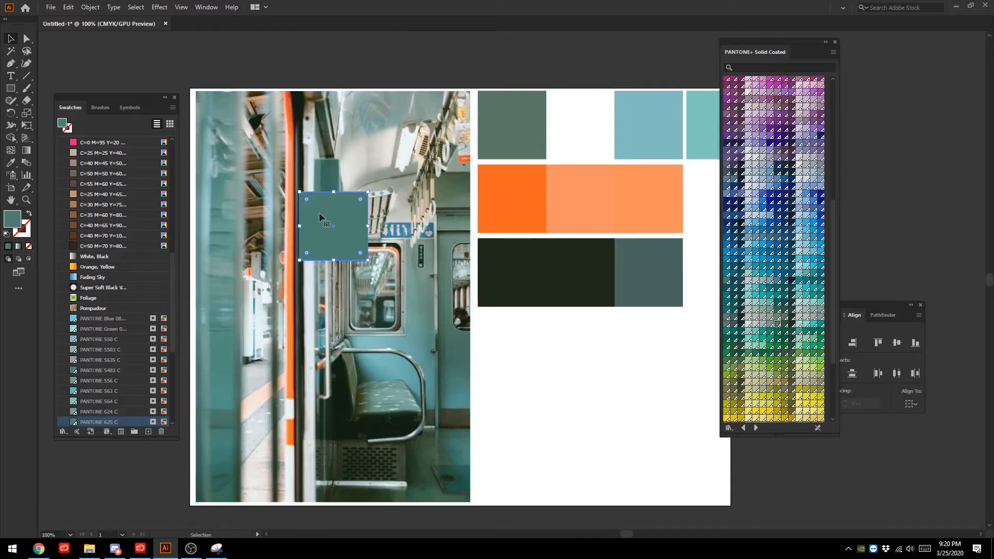
pyautogui.moveTo(326, 217); pyautogui.dragTo(569, 117)
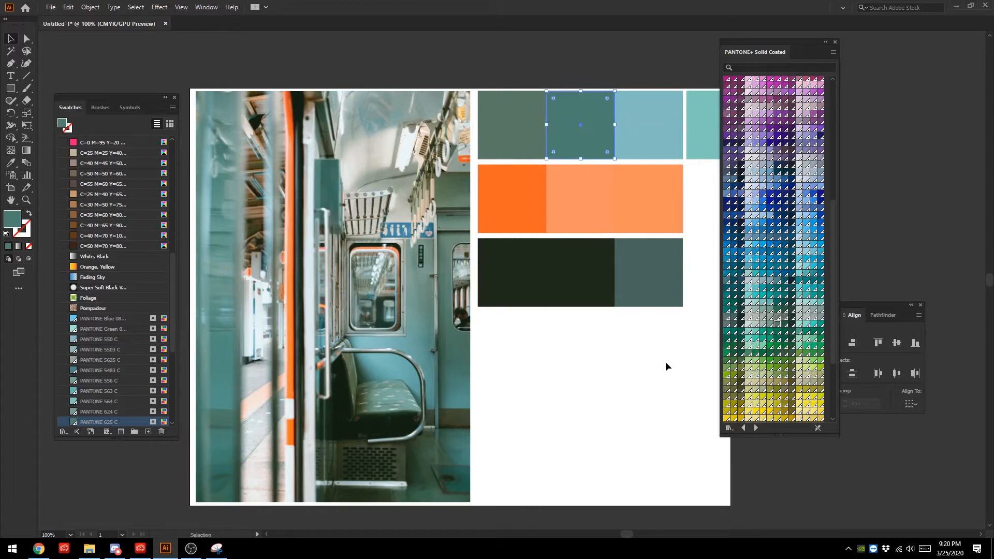
# - Try filling the orange row's middle square with PANTONE 472 C, then deselect it to compare
pyautogui.click(581, 191)
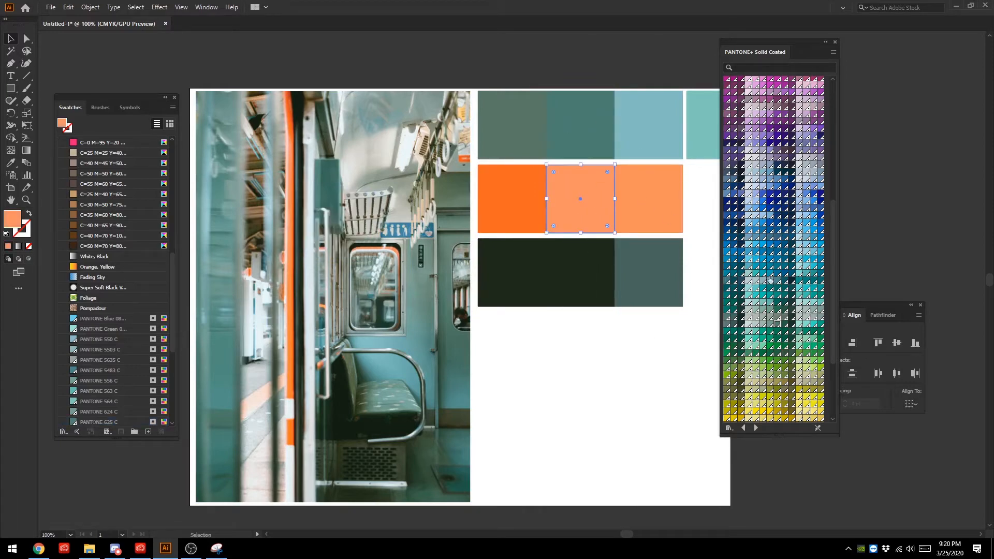
pyautogui.click(599, 126)
pyautogui.scroll(3, 725, 163)
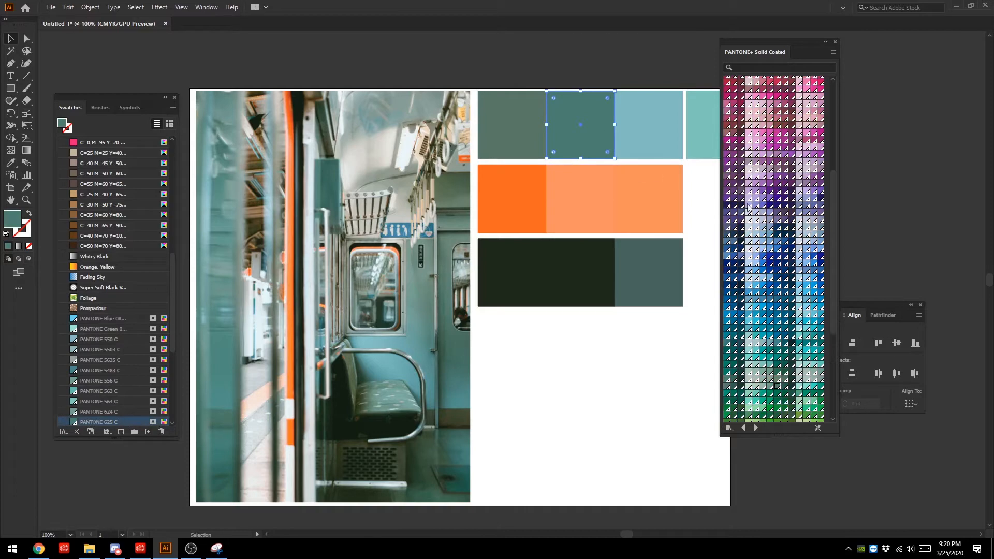
pyautogui.click(586, 203)
pyautogui.scroll(-5, 756, 178)
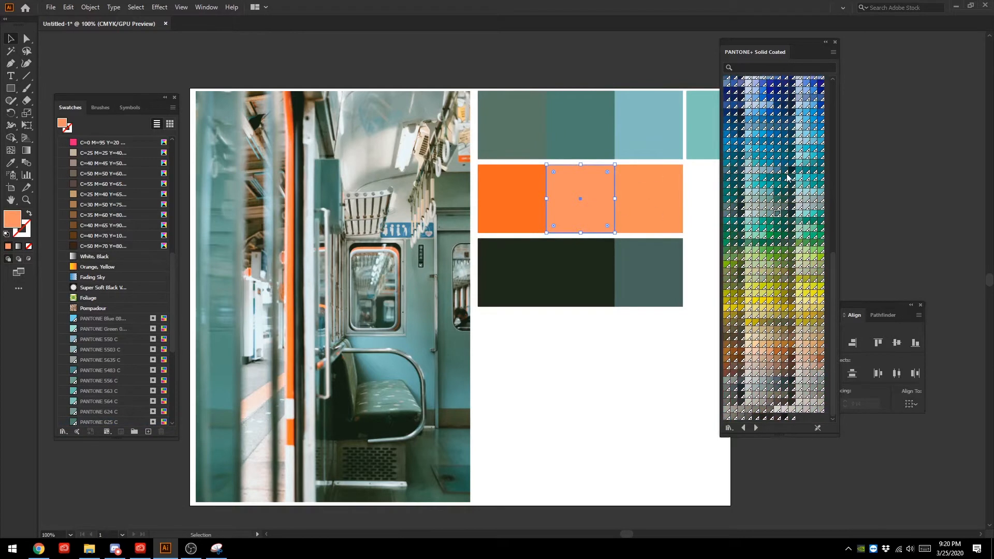
pyautogui.click(771, 353)
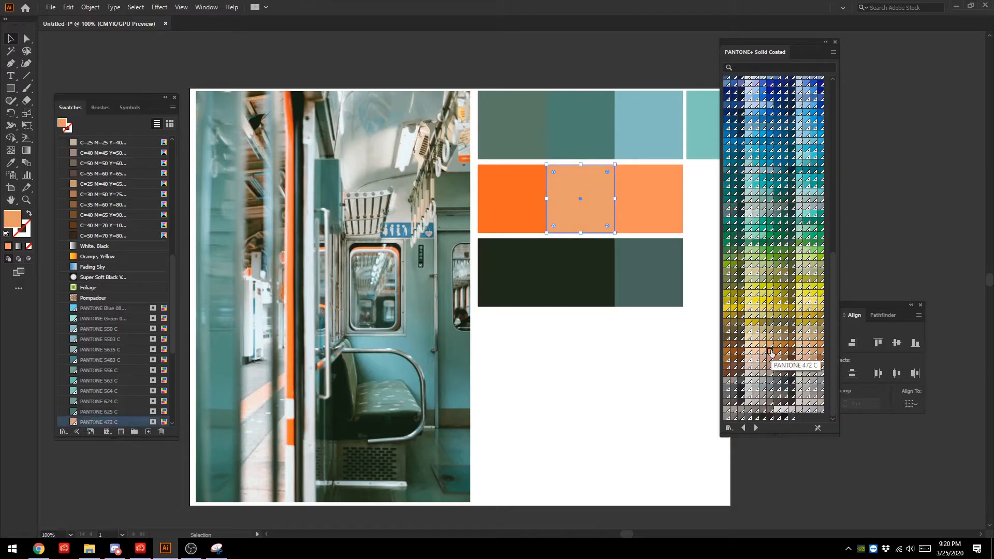
pyautogui.click(628, 395)
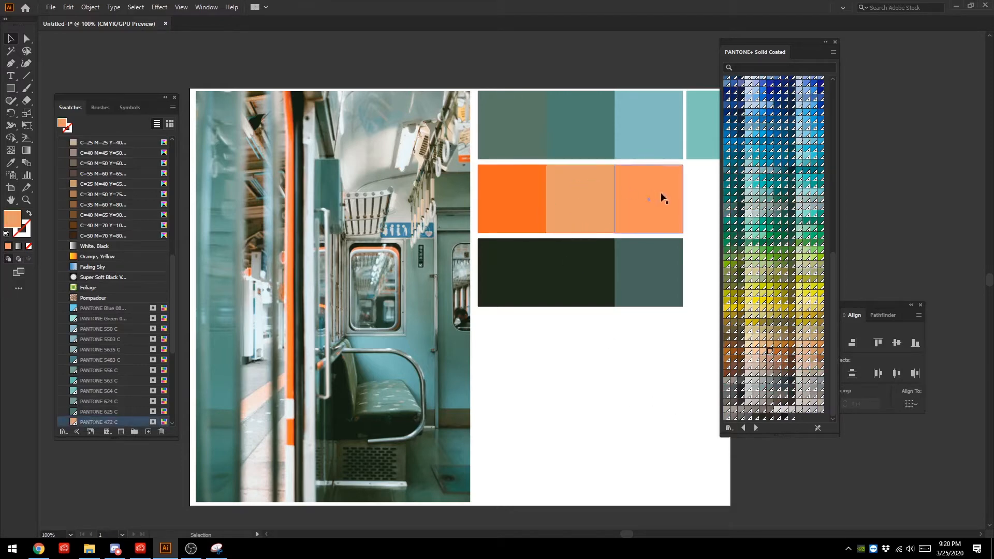
# - Fill the orange row's middle square with PANTONE 165 C after trying 163 C and 164 C, then deselect it
pyautogui.click(569, 201)
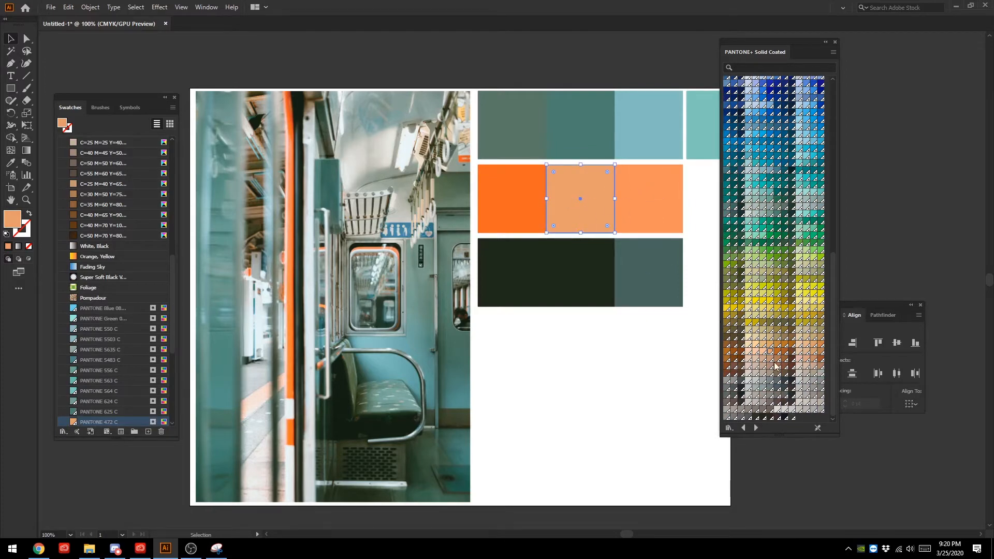
pyautogui.scroll(15, 775, 366)
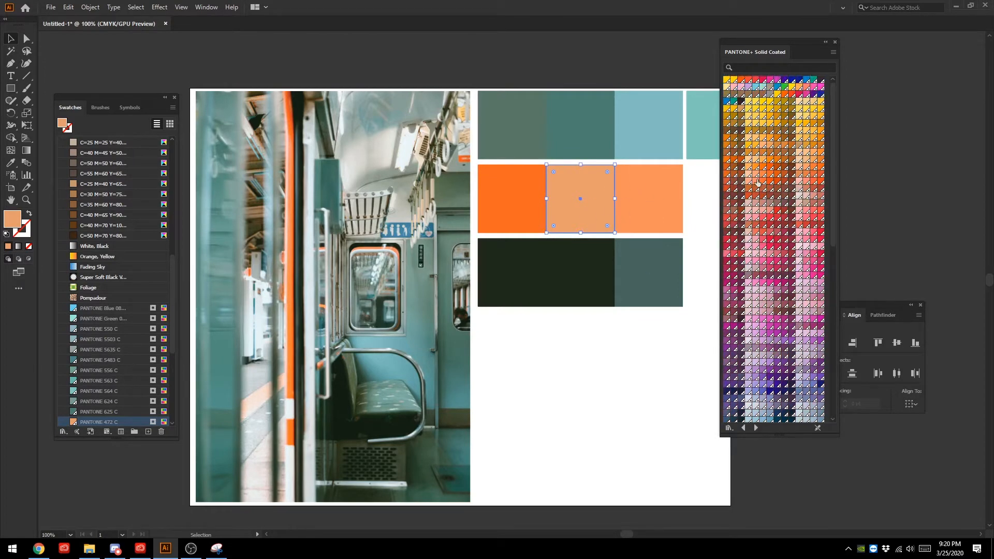
pyautogui.click(755, 175)
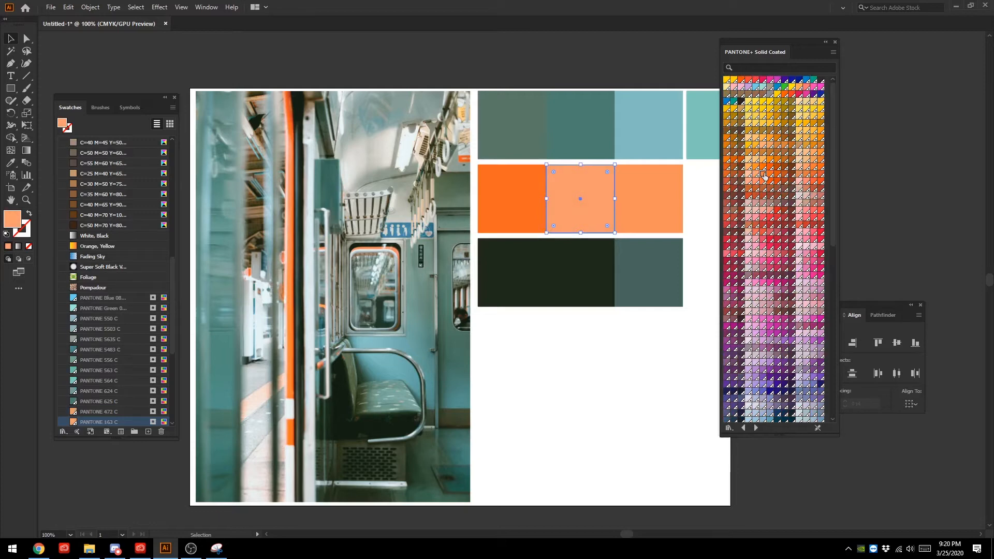
pyautogui.click(763, 174)
pyautogui.click(595, 374)
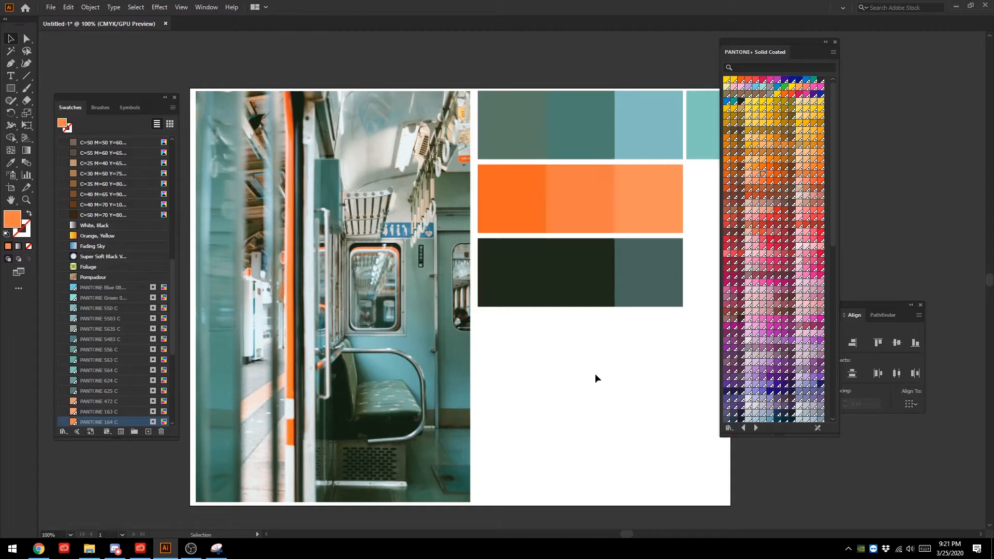
pyautogui.click(770, 174)
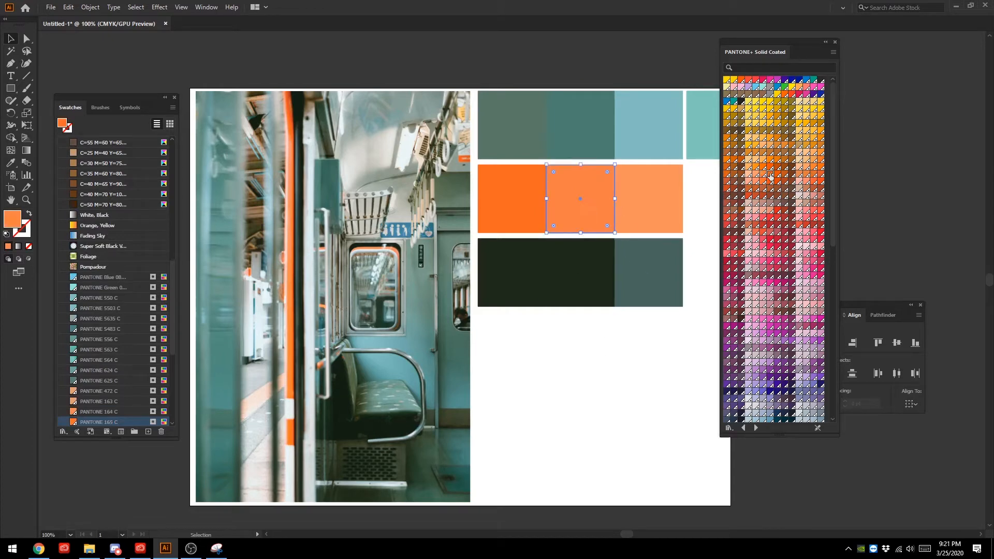
pyautogui.click(645, 340)
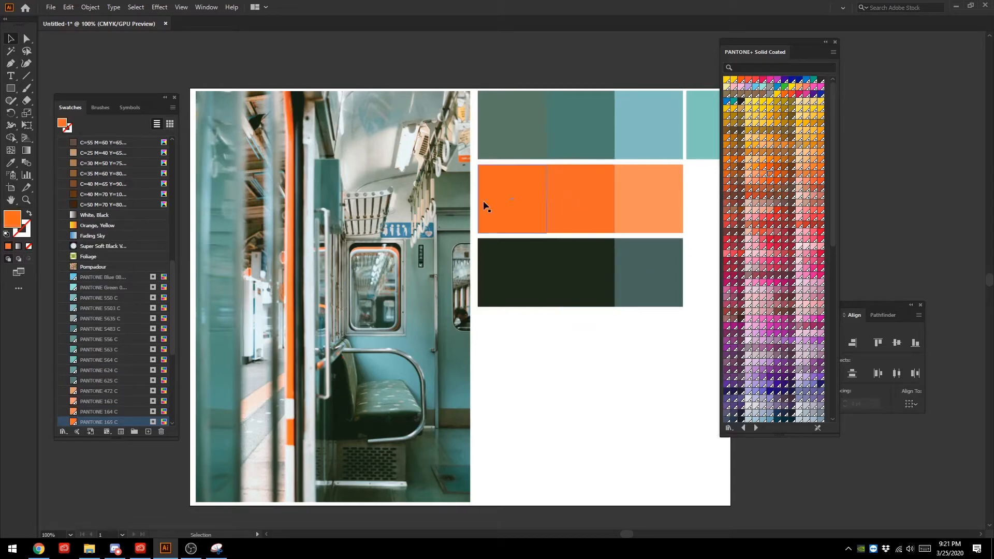
# - Duplicate the orange row's lightest square and place the copy in line with the row, overlapping its end
pyautogui.click(605, 278)
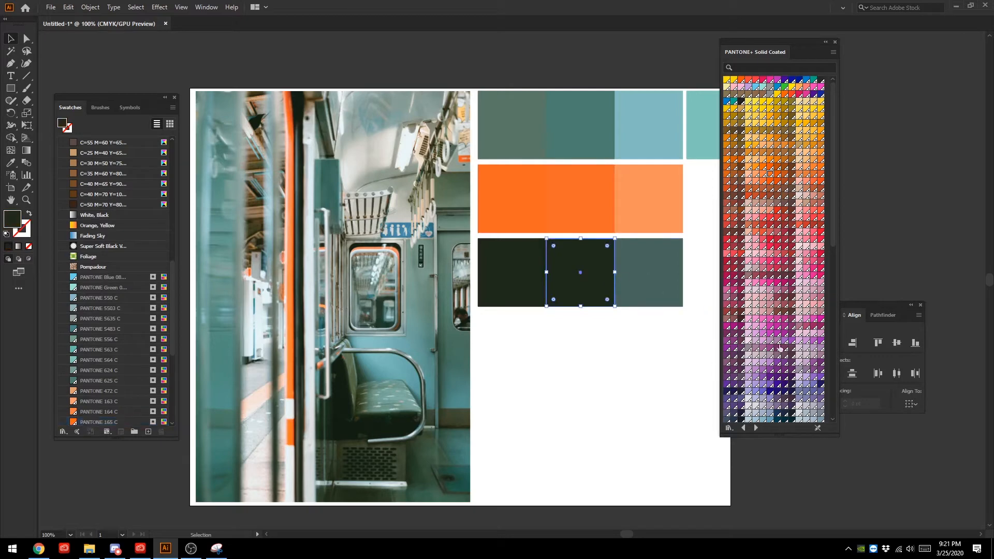
pyautogui.click(640, 203)
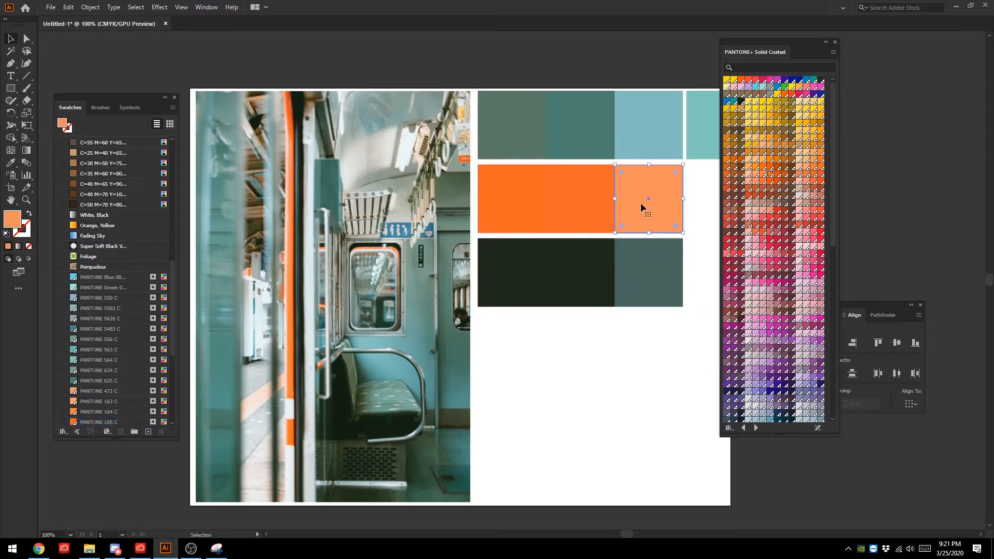
pyautogui.hotkey('ctrl', 'c')
pyautogui.hotkey('ctrl', 'v')
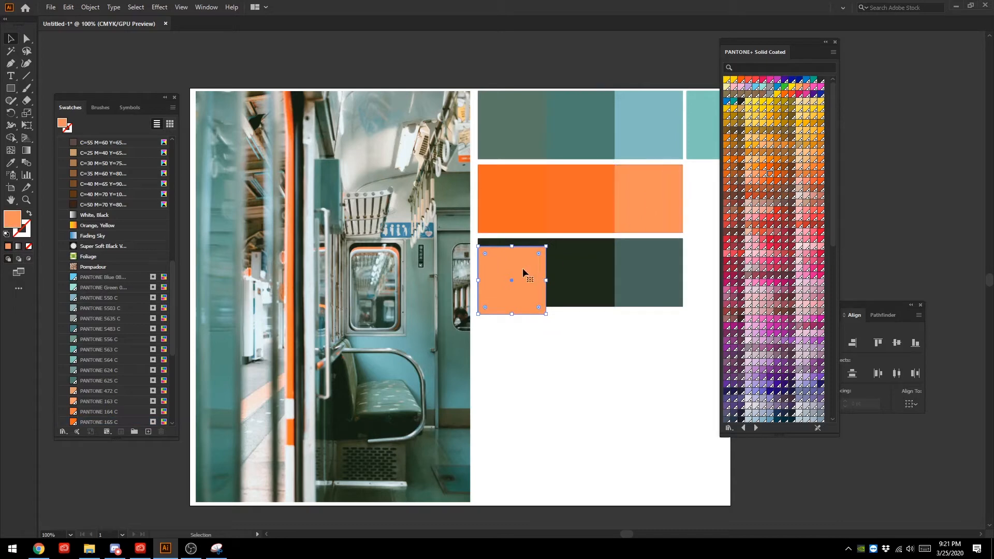
pyautogui.moveTo(523, 268); pyautogui.dragTo(707, 187)
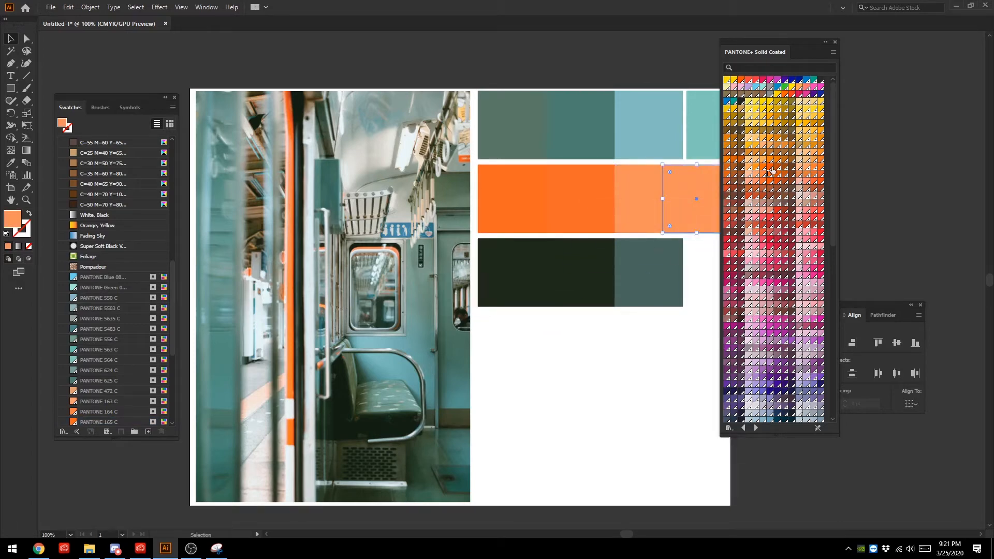
# - Fill the duplicate orange square with PANTONE 163 C after trying 164 C, 170 C and 1635 C, then overlap it with the row's last two squares
pyautogui.click(754, 176)
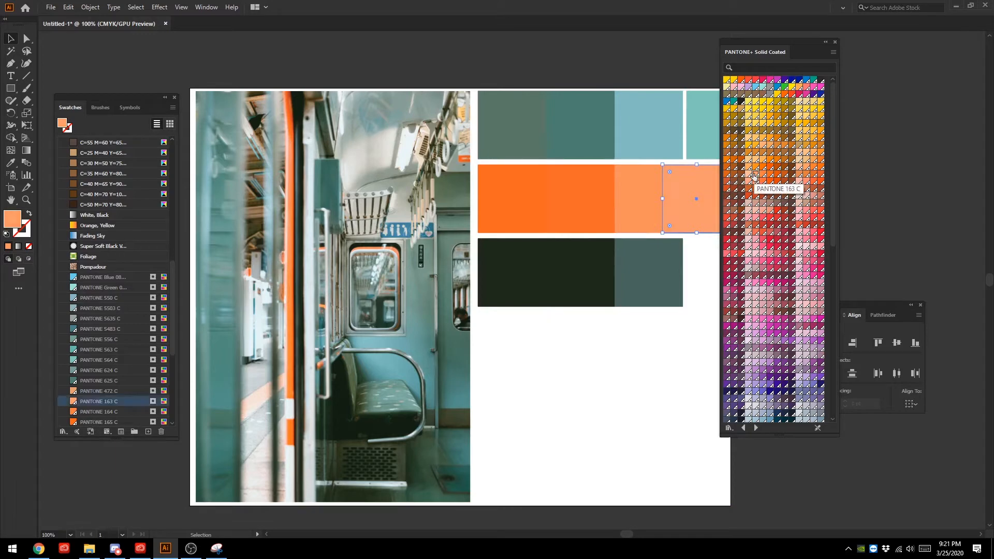
pyautogui.click(763, 174)
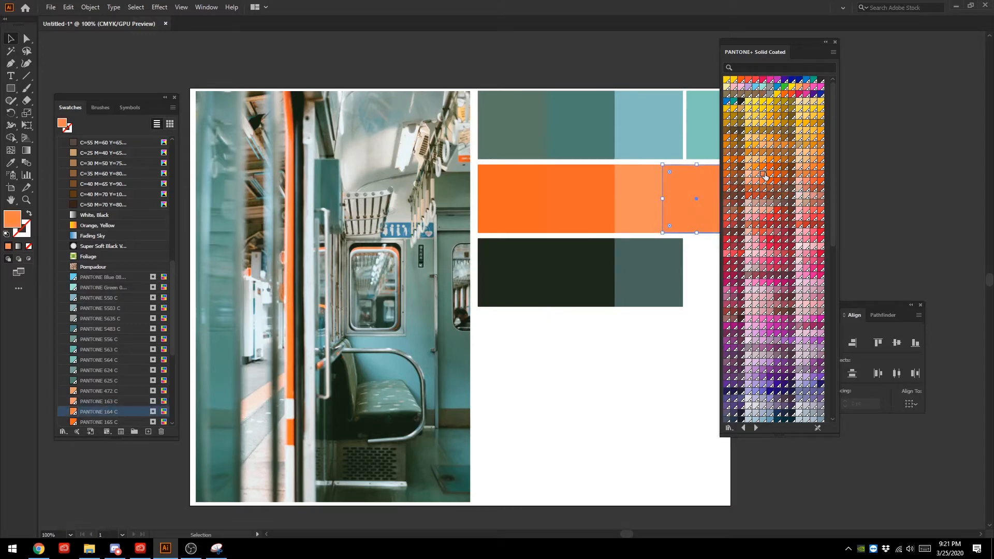
pyautogui.click(806, 182)
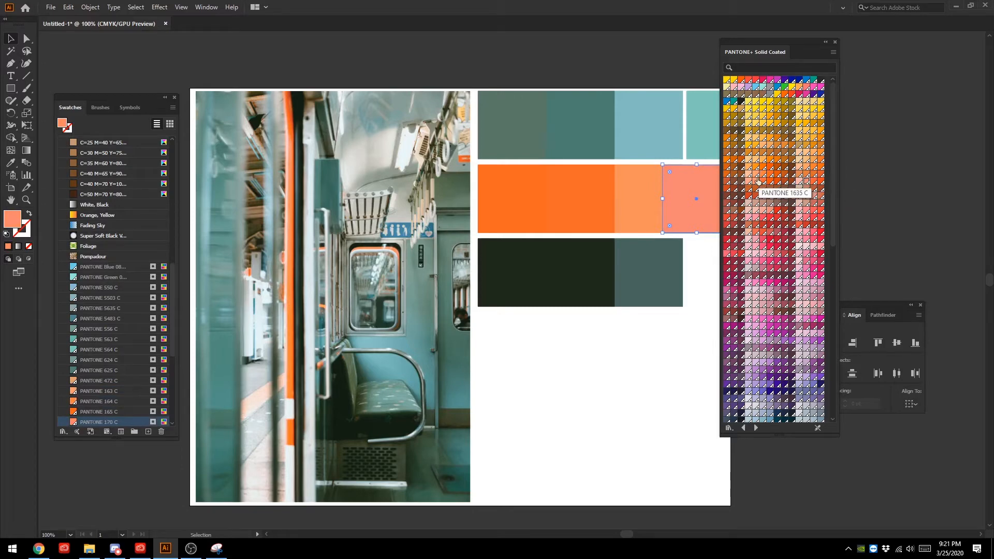
pyautogui.click(755, 181)
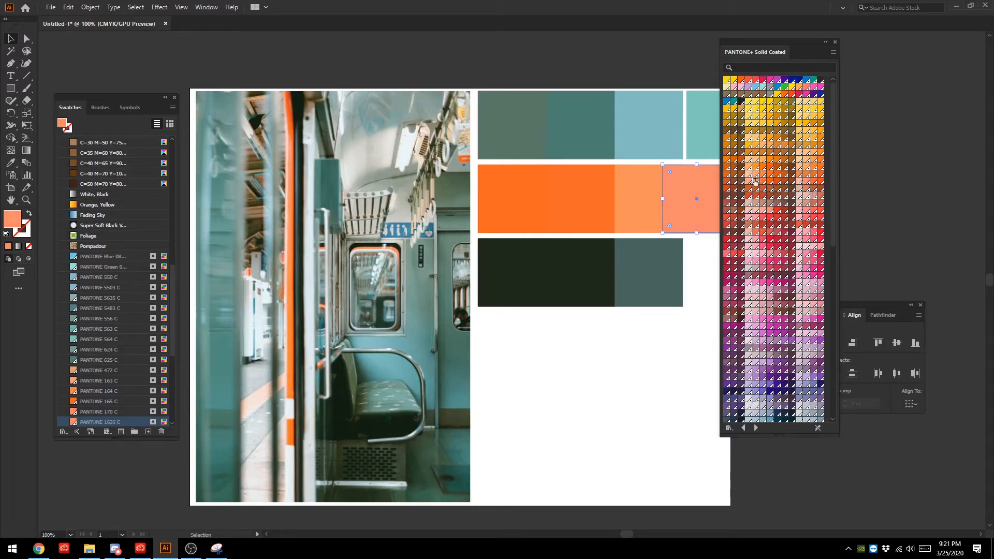
pyautogui.click(762, 175)
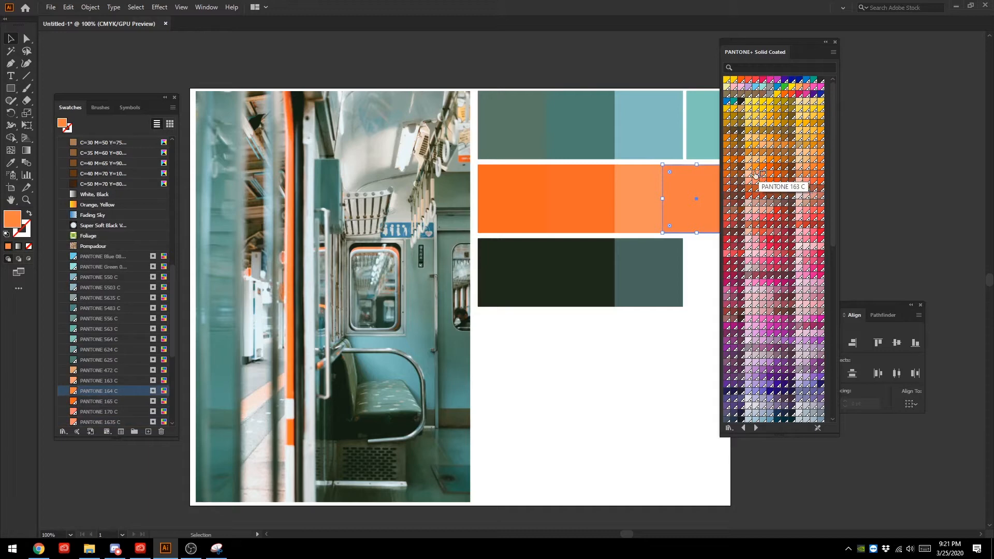
pyautogui.click(755, 172)
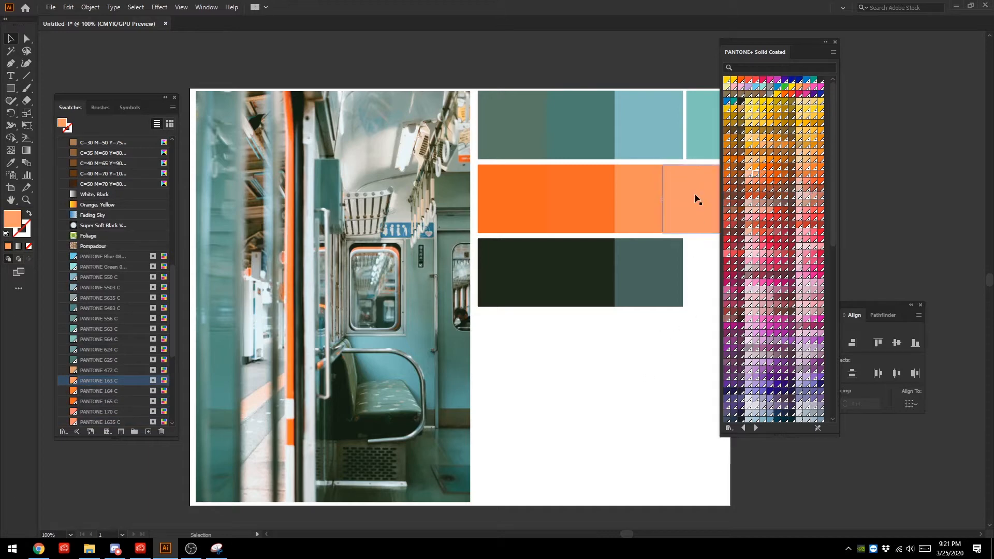
pyautogui.moveTo(696, 200); pyautogui.dragTo(632, 194)
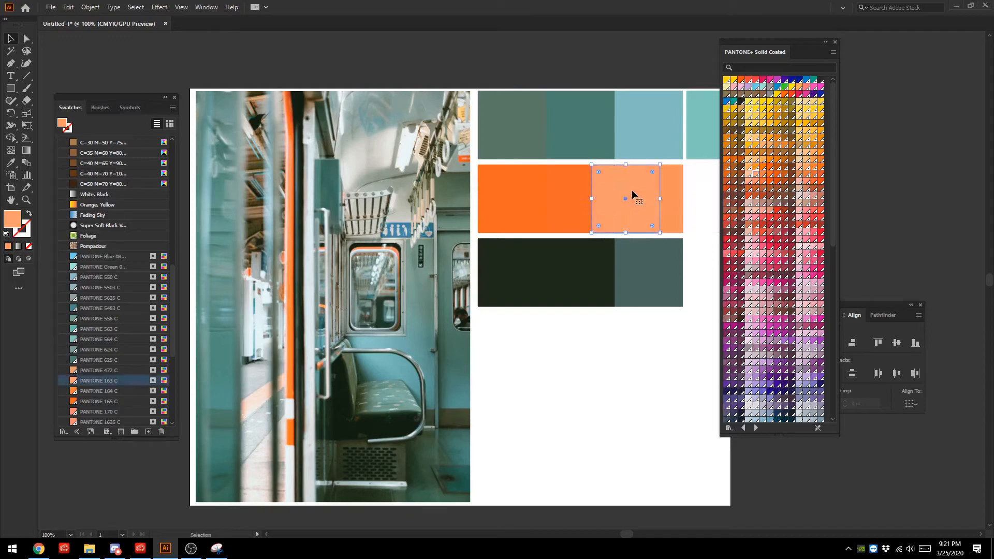
pyautogui.click(671, 371)
# - Try filling the dark row's middle square with PANTONE 547 C, 330 C, 3305 C and 560 C
pyautogui.moveTo(517, 277); pyautogui.dragTo(582, 277)
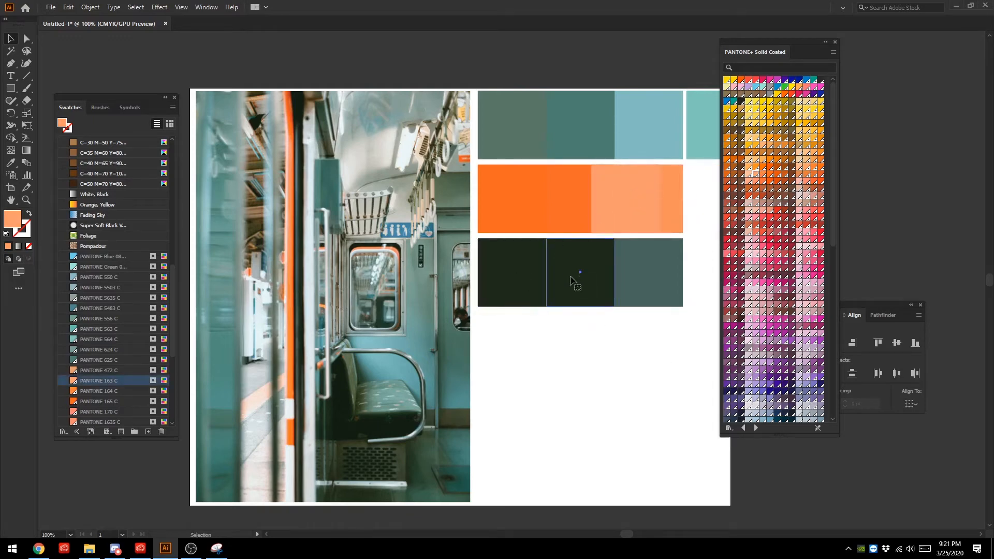
pyautogui.scroll(-6, 760, 381)
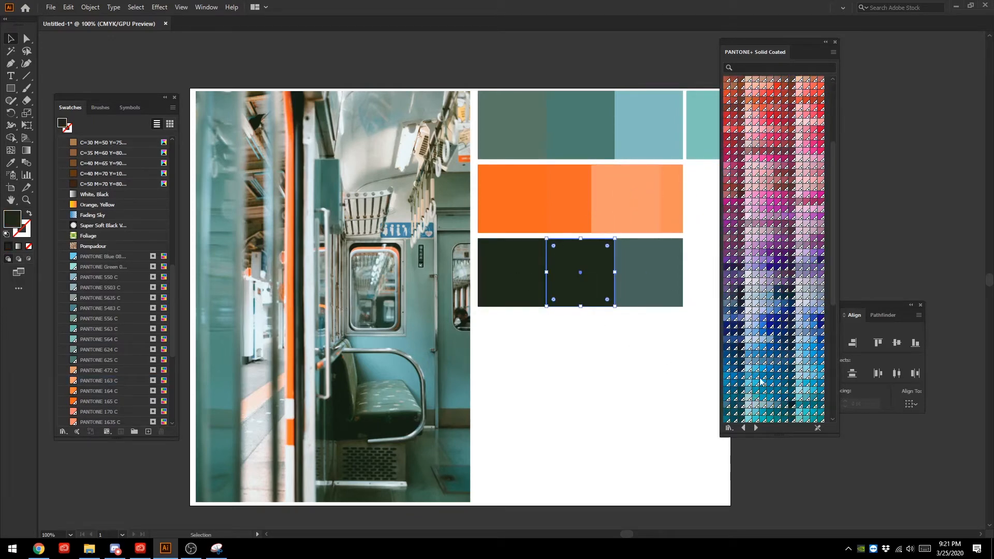
pyautogui.click(784, 295)
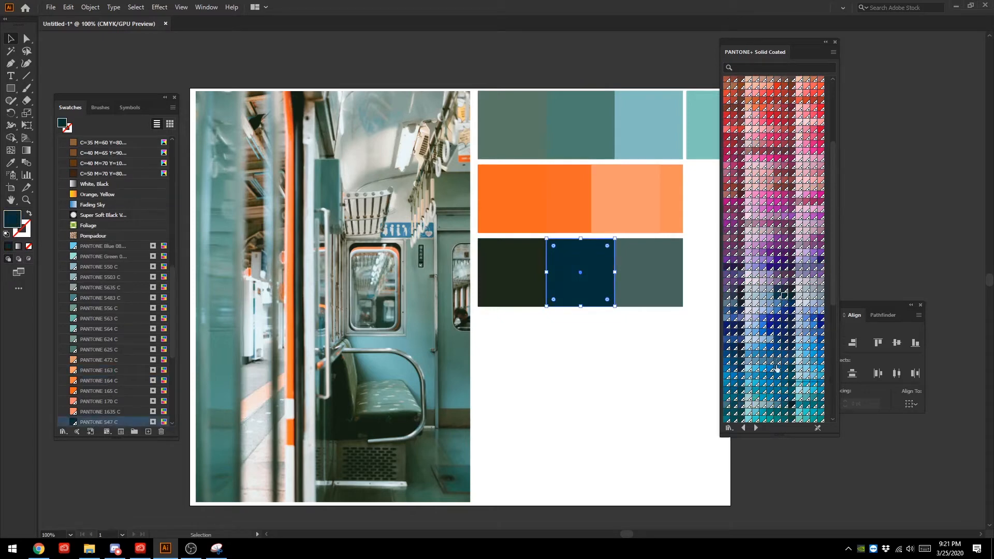
pyautogui.scroll(-2, 781, 388)
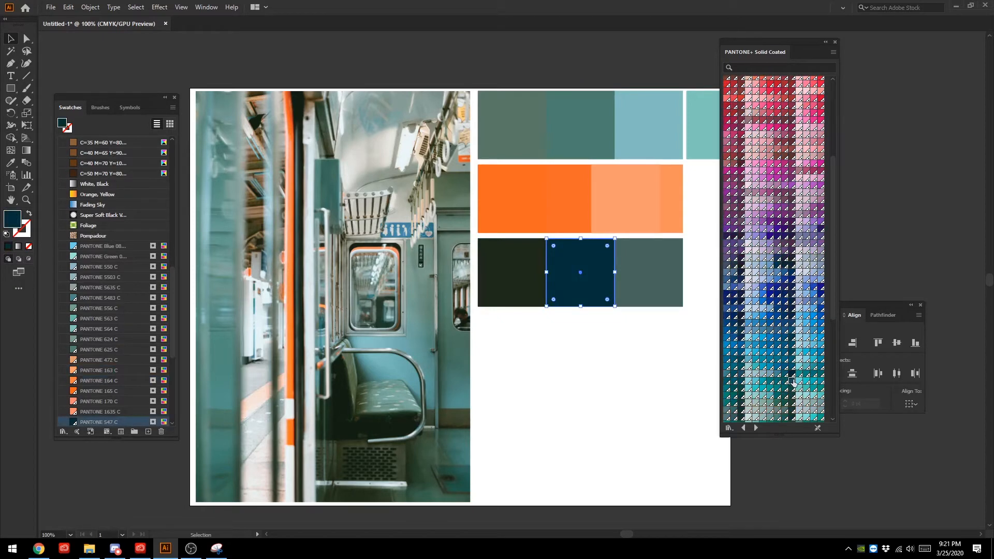
pyautogui.click(792, 381)
pyautogui.click(792, 387)
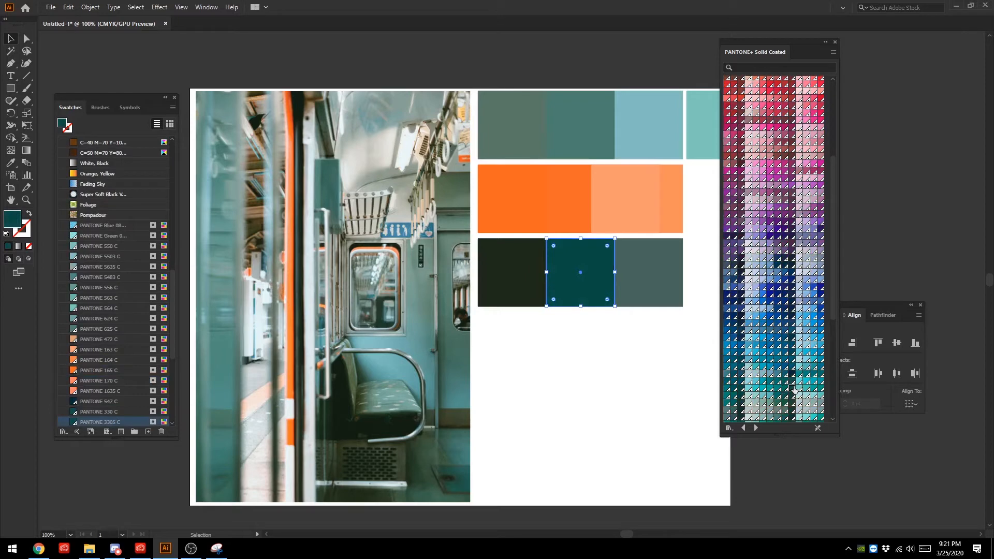
pyautogui.click(792, 394)
# - Try PANTONE 553 C, 567 C and 5535 C on the dark row's middle square, then deselect it to compare
pyautogui.scroll(-2, 791, 400)
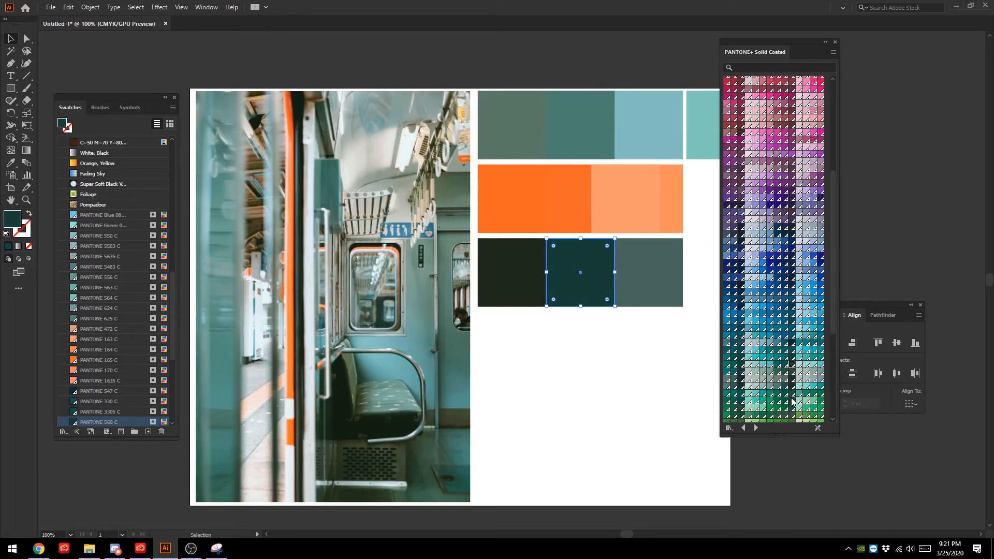
pyautogui.click(792, 375)
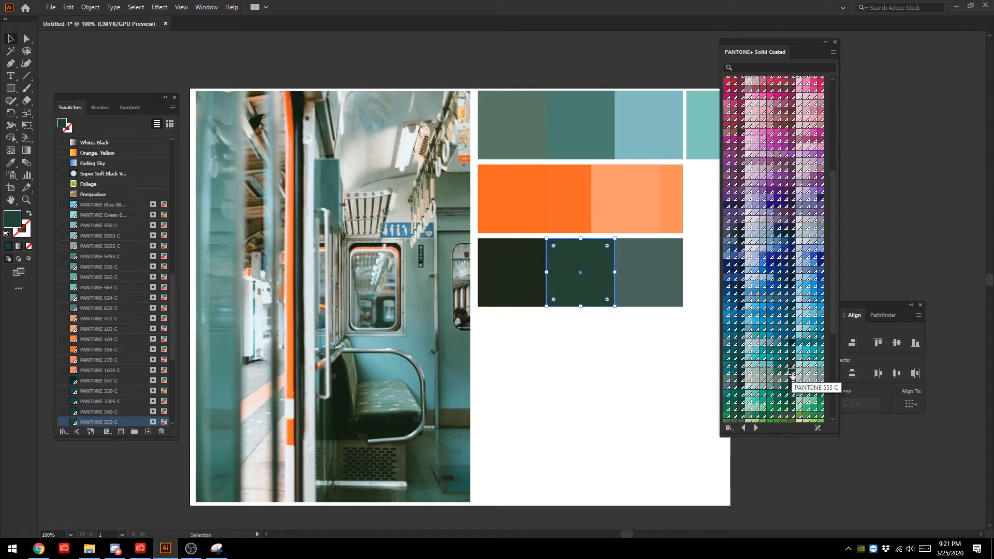
pyautogui.click(741, 372)
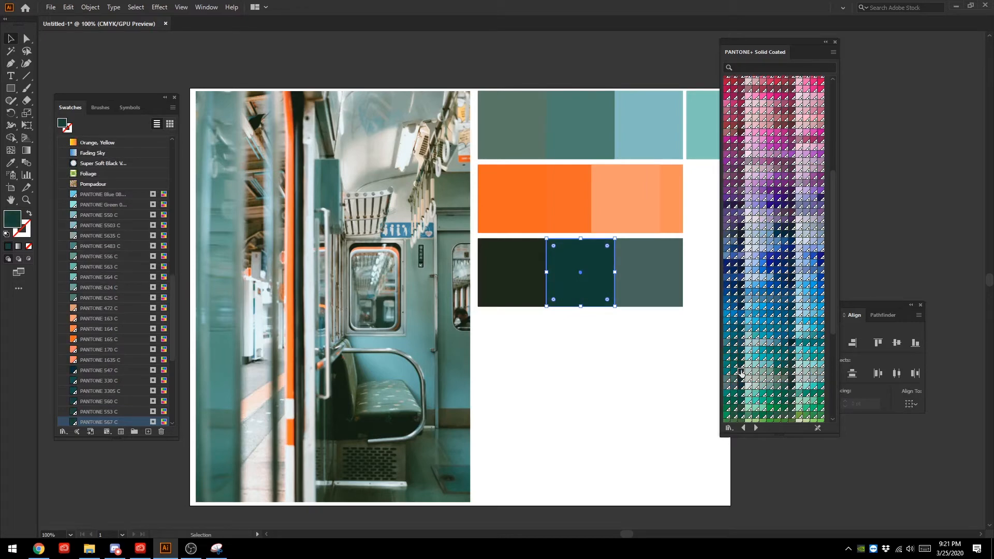
pyautogui.click(740, 379)
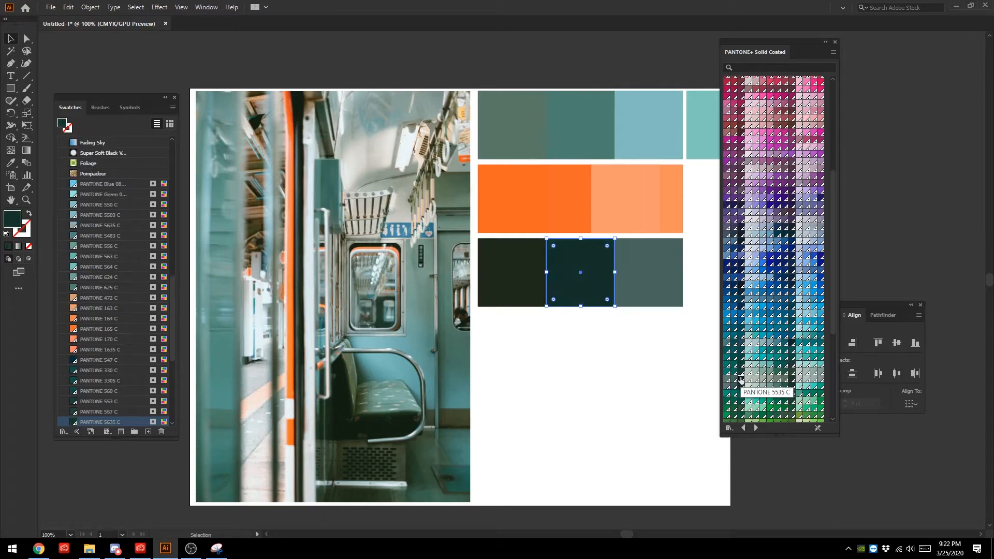
pyautogui.click(604, 362)
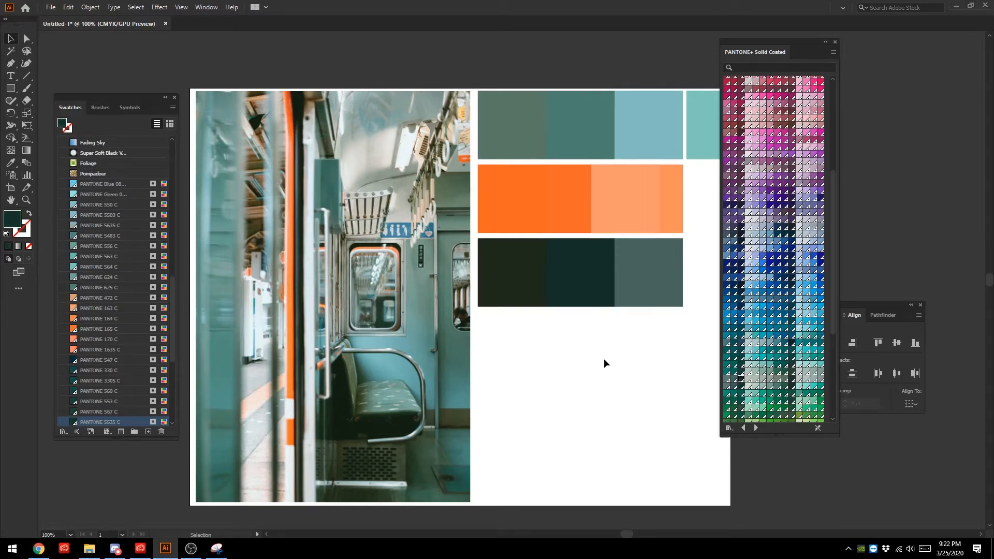
# - Reselect the dark row's middle square and try PANTONE 5605 C, 5467 C and 627 C as its fill
pyautogui.click(582, 271)
pyautogui.click(499, 277)
pyautogui.click(619, 377)
pyautogui.click(575, 282)
pyautogui.click(791, 379)
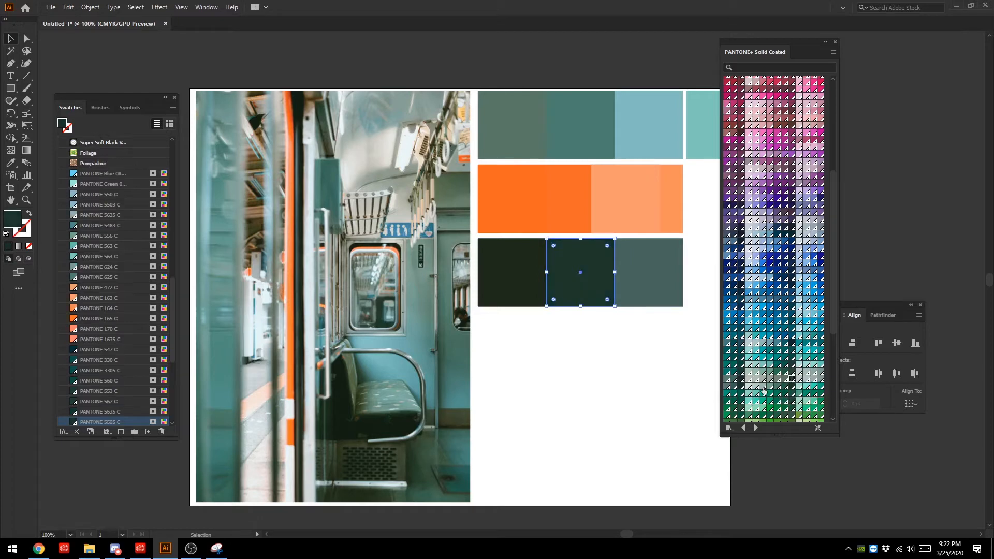
pyautogui.click(738, 388)
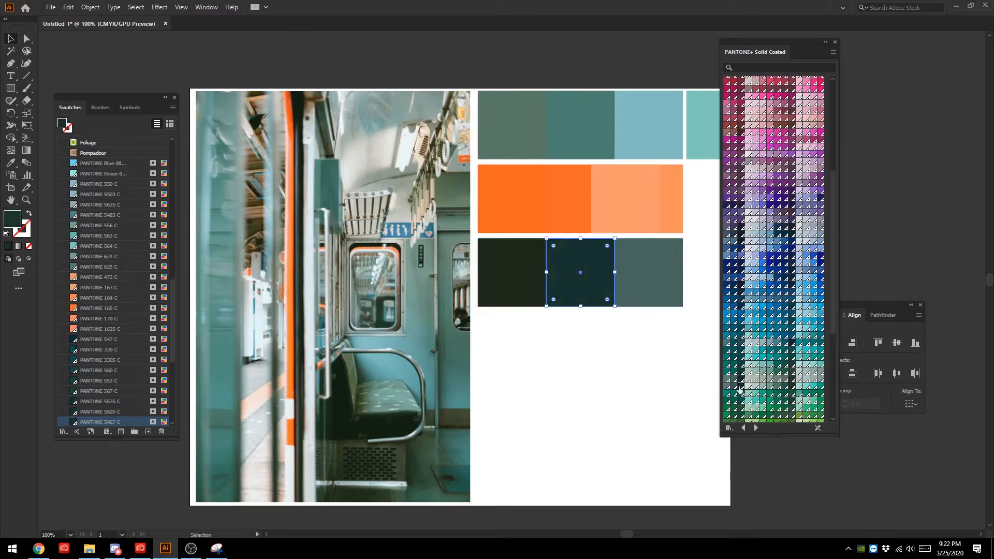
pyautogui.click(790, 388)
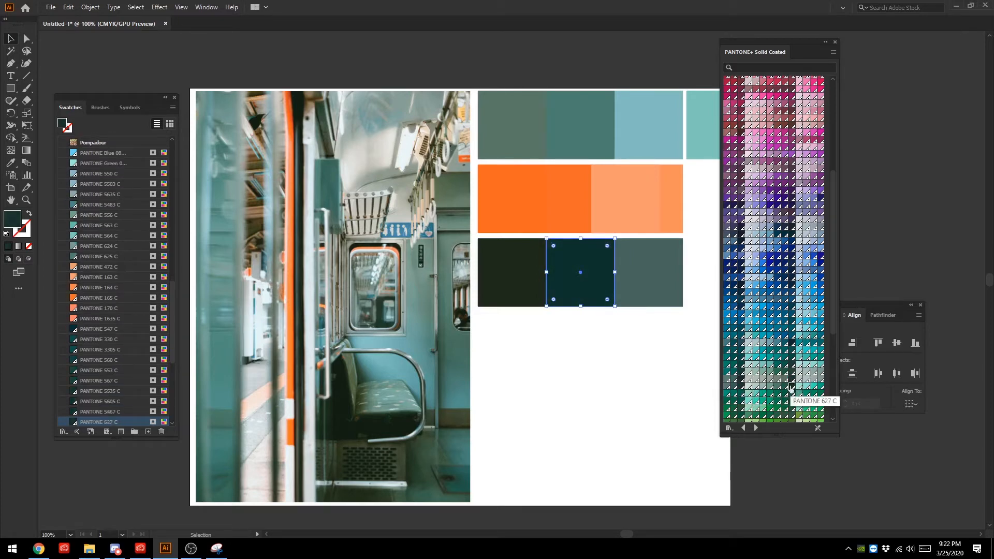
# - Try the greens PANTONE 7736 C, 7735 C and 7734 C on the dark row's middle square, returning to 7735 C
pyautogui.scroll(-3, 790, 388)
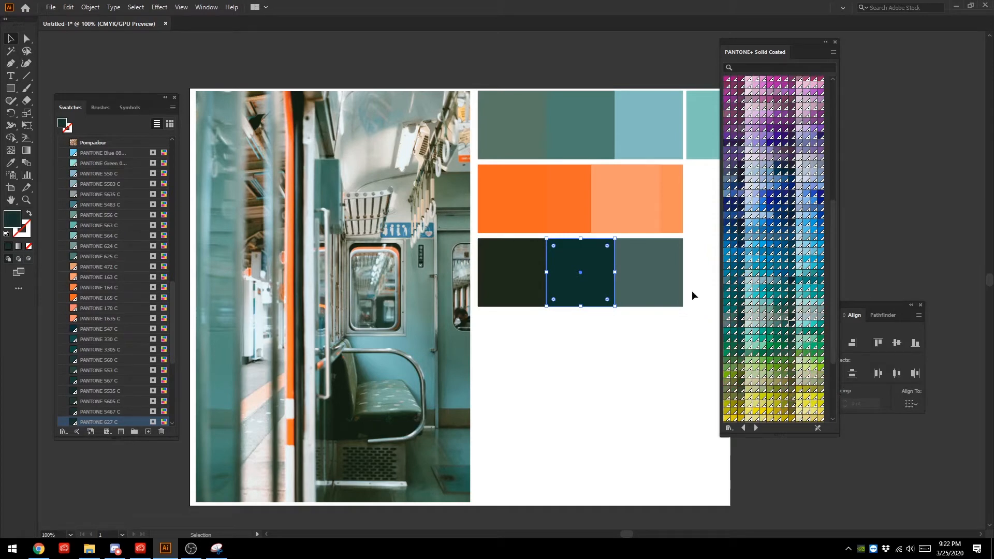
pyautogui.click(791, 355)
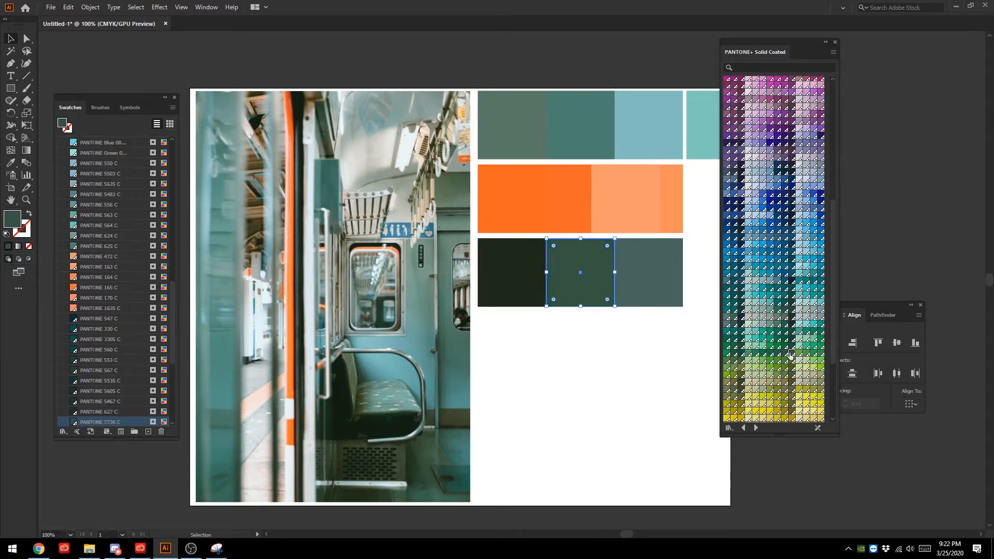
pyautogui.click(625, 342)
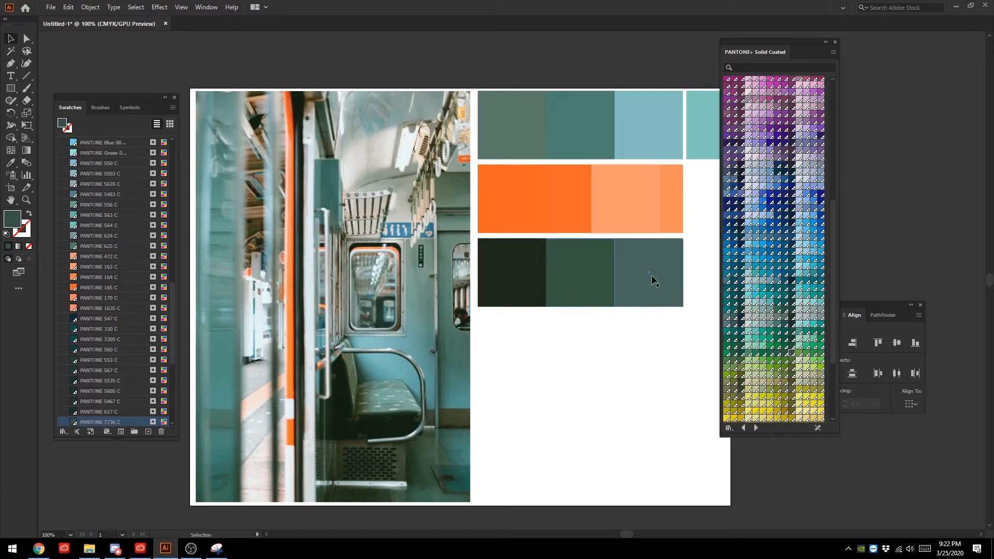
pyautogui.click(785, 353)
pyautogui.click(593, 297)
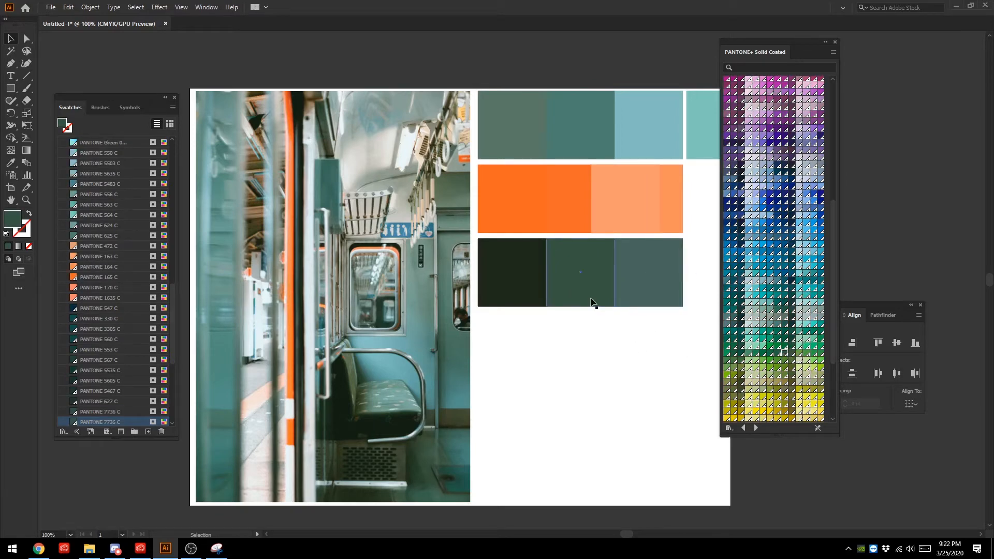
pyautogui.click(778, 353)
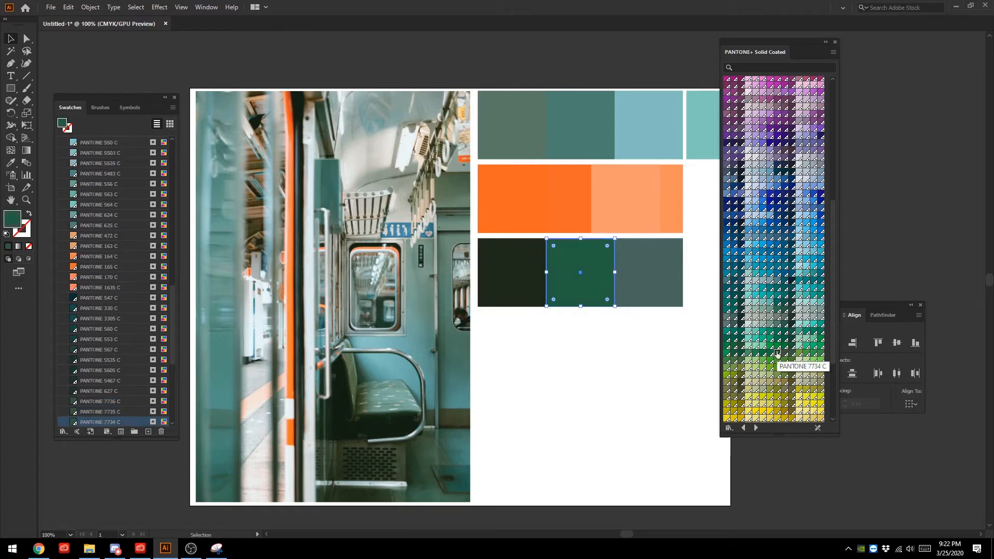
pyautogui.click(783, 353)
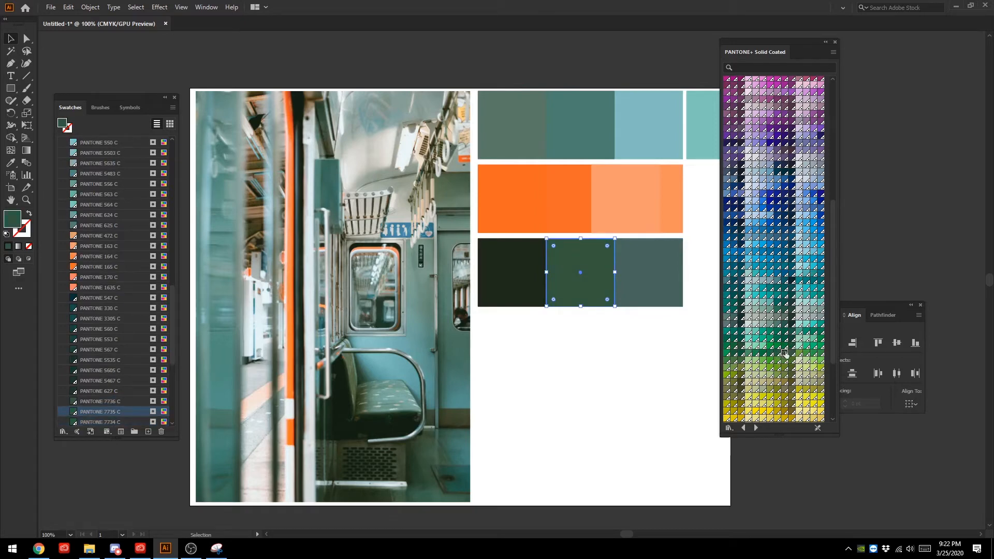
# - Try PANTONE 7729 C, 3435 C, 343 C, 627 C and 5605 C on the dark row's middle square, then deselect it
pyautogui.scroll(-3, 793, 382)
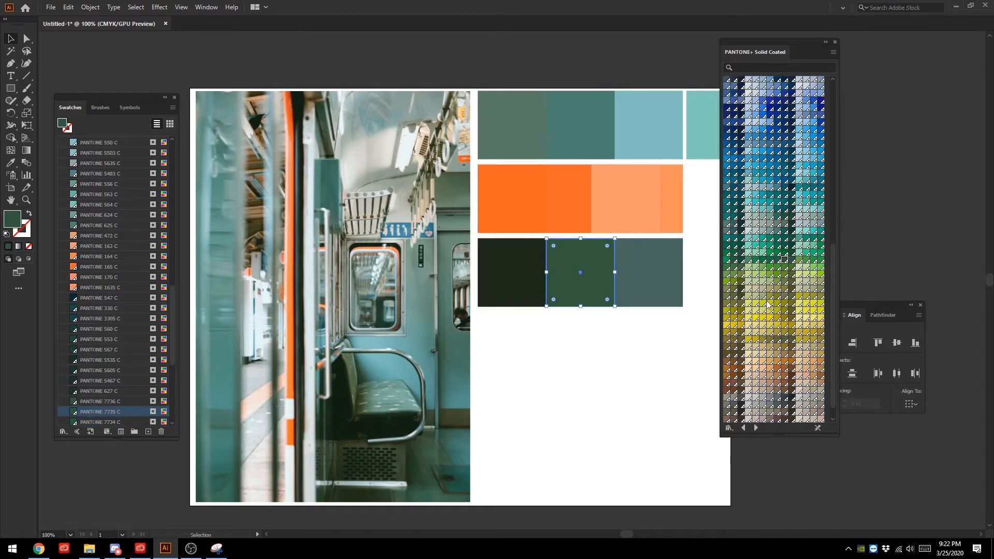
pyautogui.click(741, 244)
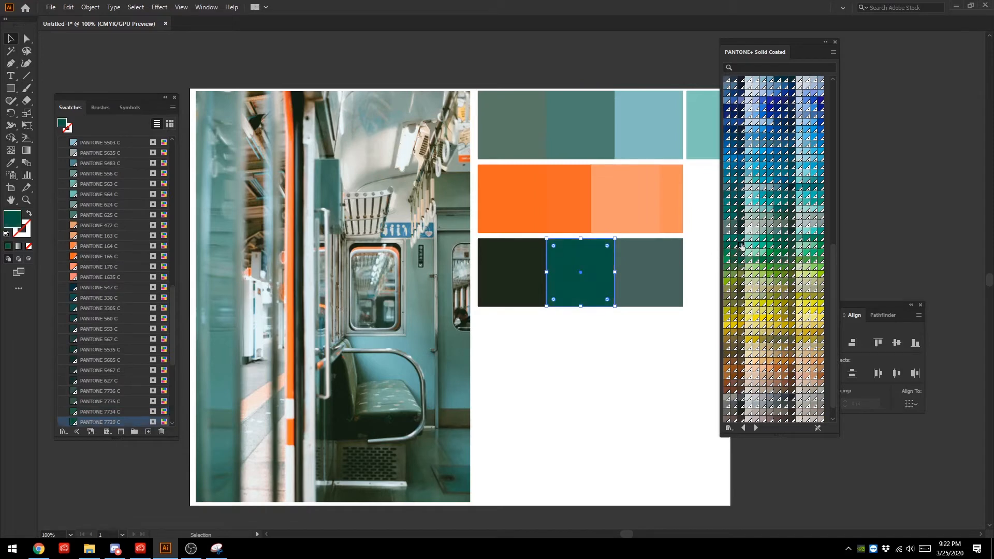
pyautogui.click(791, 242)
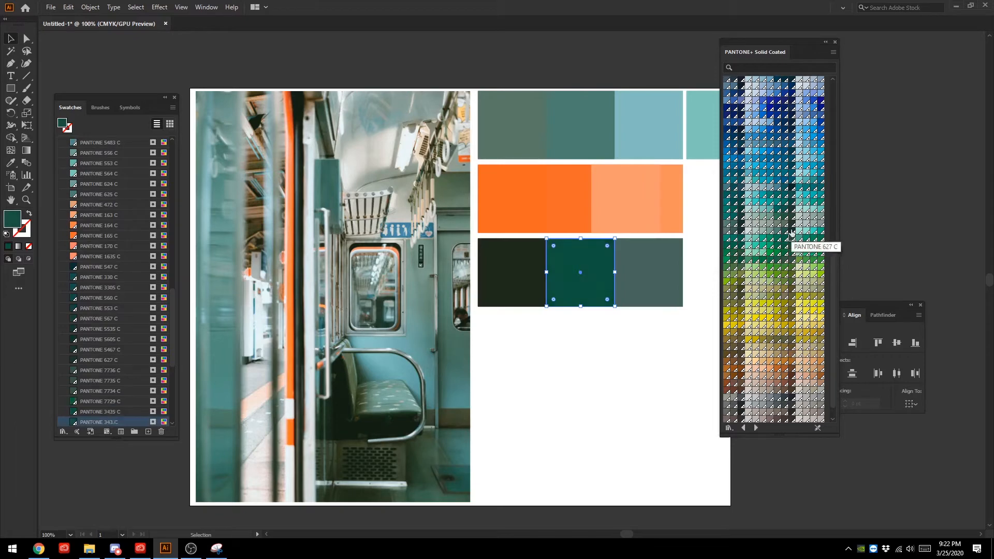
pyautogui.click(791, 232)
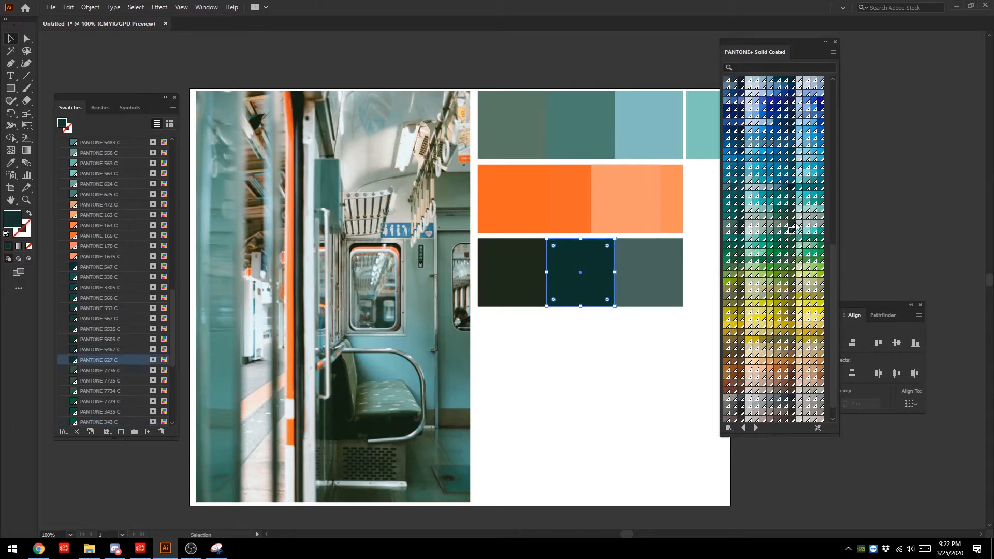
pyautogui.click(791, 224)
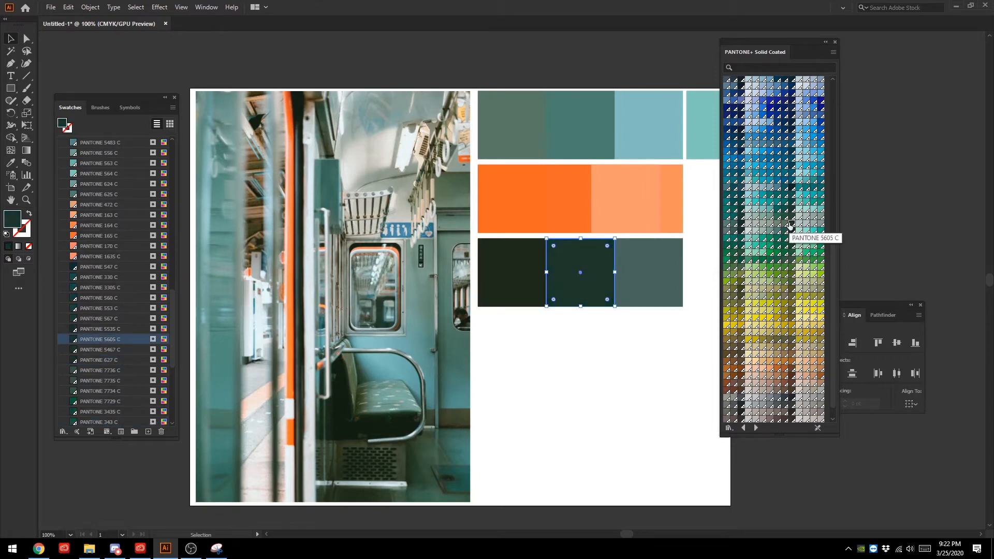
pyautogui.click(556, 363)
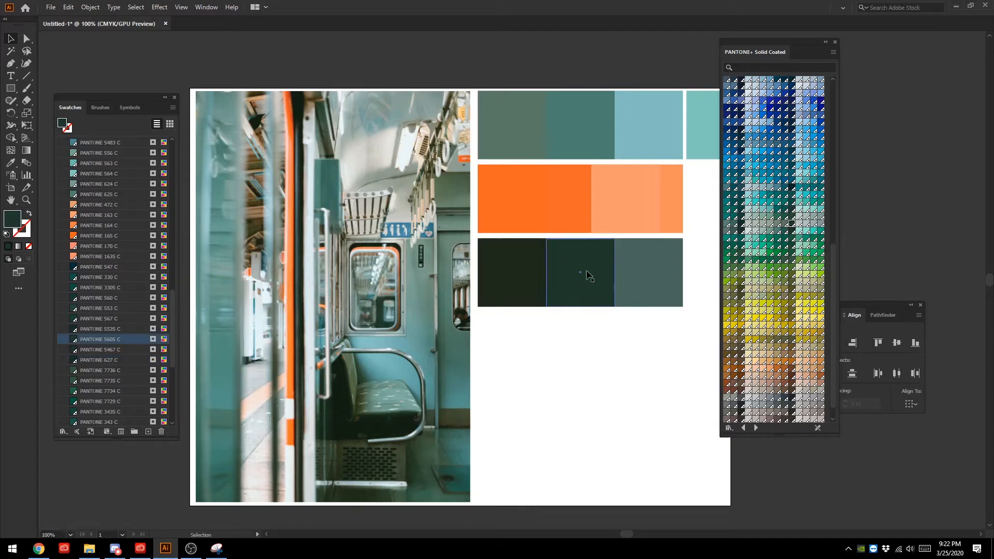
# - Fill the dark row's middle square with PANTONE 5605 C after comparing 560 C and 627 C, then deselect it
pyautogui.hotkey('ctrl', 'z')
pyautogui.click(791, 231)
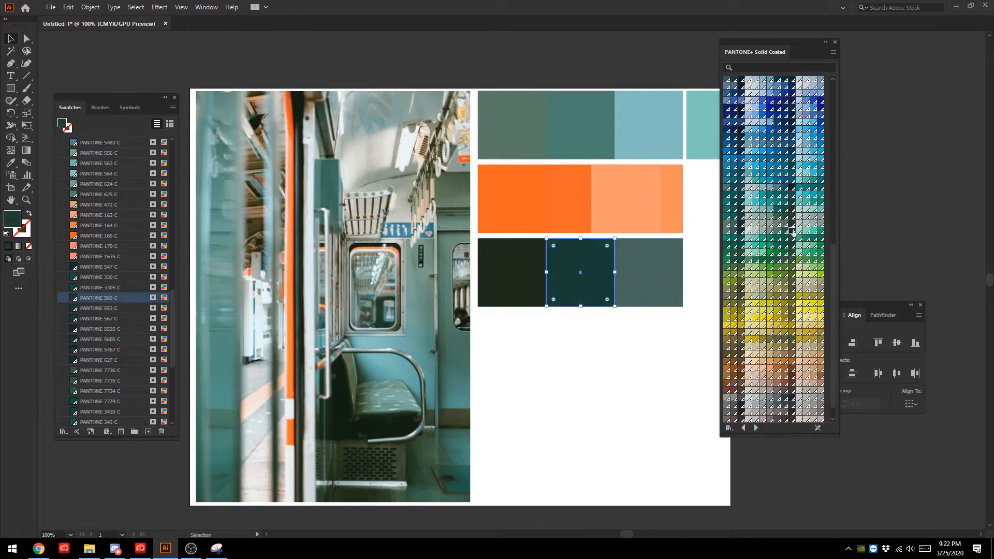
pyautogui.hotkey('ctrl', 'z')
pyautogui.click(630, 341)
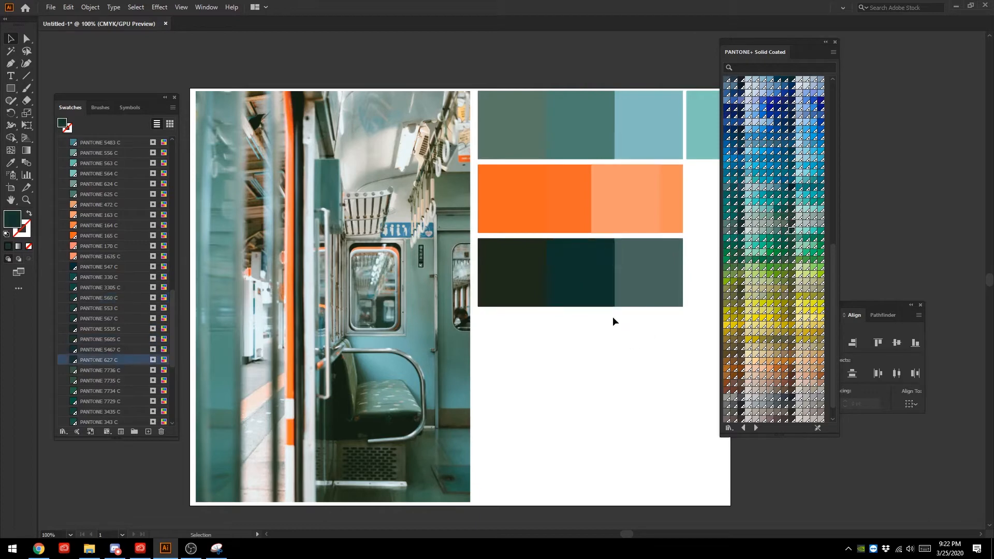
pyautogui.hotkey('ctrl', 'z')
pyautogui.click(792, 223)
pyautogui.click(616, 355)
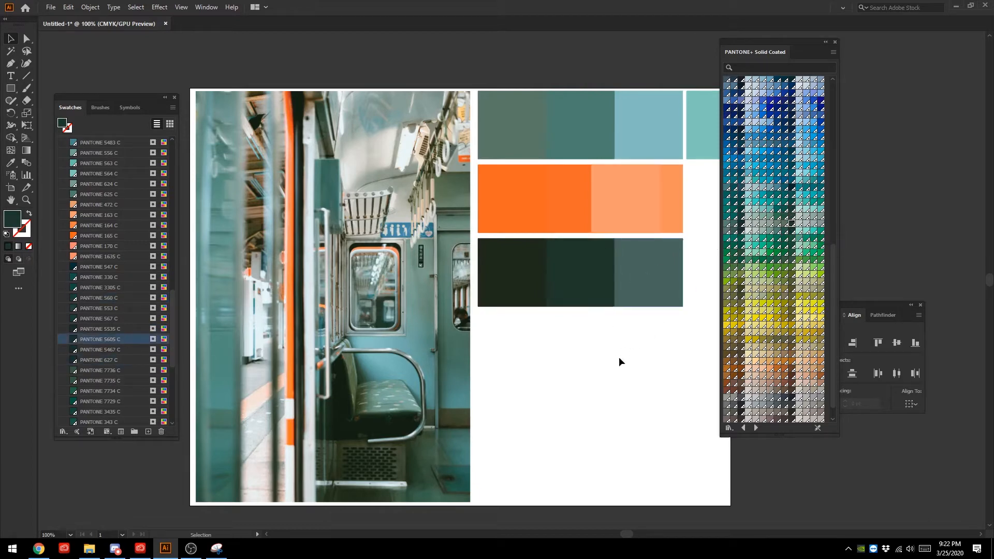
pyautogui.moveTo(577, 262); pyautogui.dragTo(600, 266)
pyautogui.click(536, 375)
pyautogui.click(552, 387)
pyautogui.click(612, 353)
# - Duplicate the dark row's lightest square and place the copy directly against the row's end
pyautogui.click(654, 268)
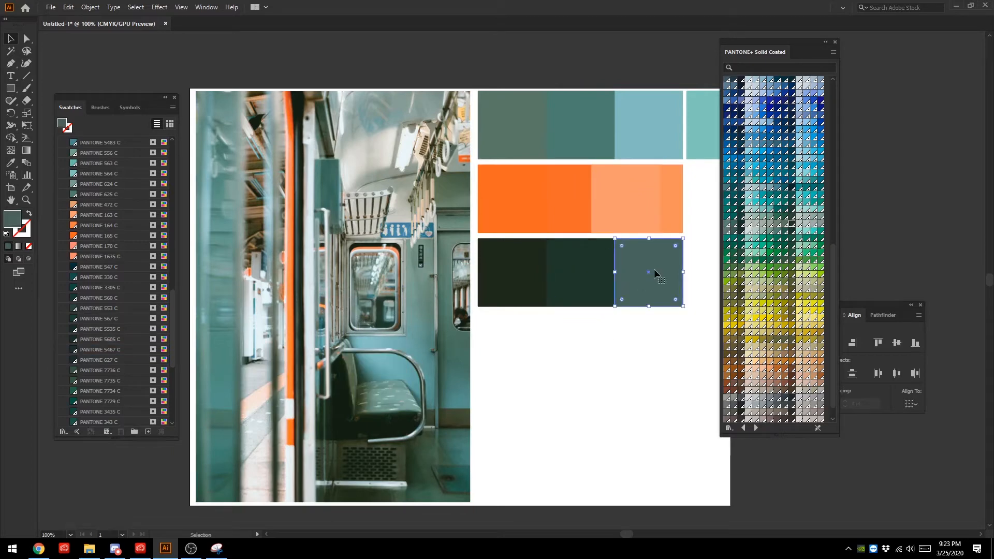
pyautogui.press('a')
pyautogui.press('v')
pyautogui.moveTo(641, 259); pyautogui.dragTo(709, 260)
pyautogui.click(659, 344)
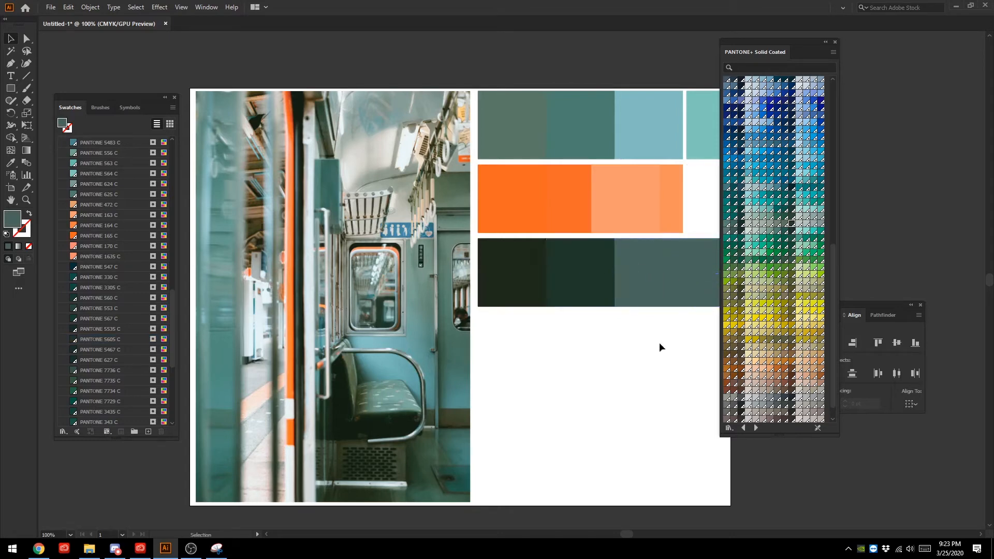
# - Try filling the duplicate grey-green square with PANTONE 5615 C, 553 C and 5645 C, returning to 5615 C
pyautogui.click(707, 279)
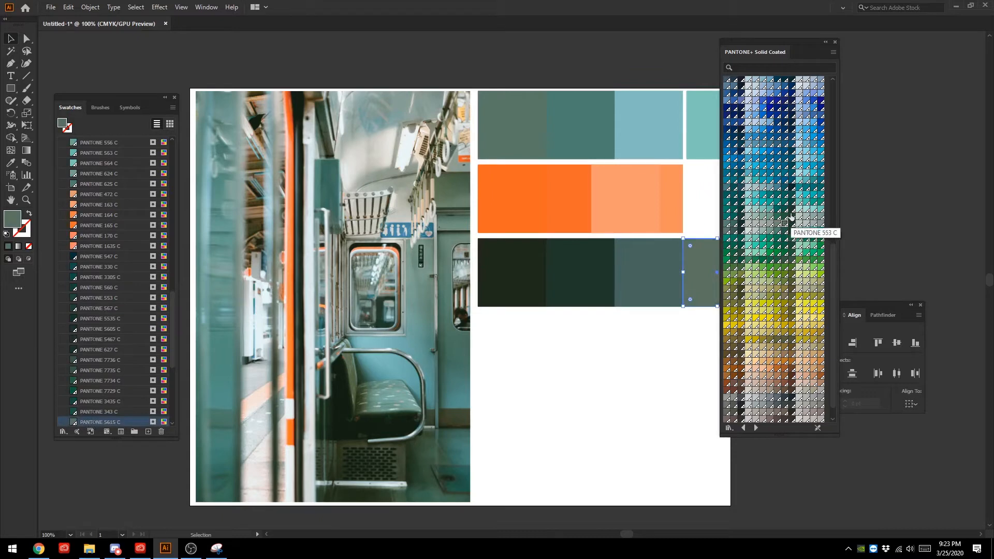
pyautogui.click(792, 217)
pyautogui.click(763, 224)
pyautogui.click(783, 224)
# - Try PANTONE 5545 C, 5477 C and 5487 C on the duplicate grey-green square, then deselect it to compare
pyautogui.scroll(2, 764, 324)
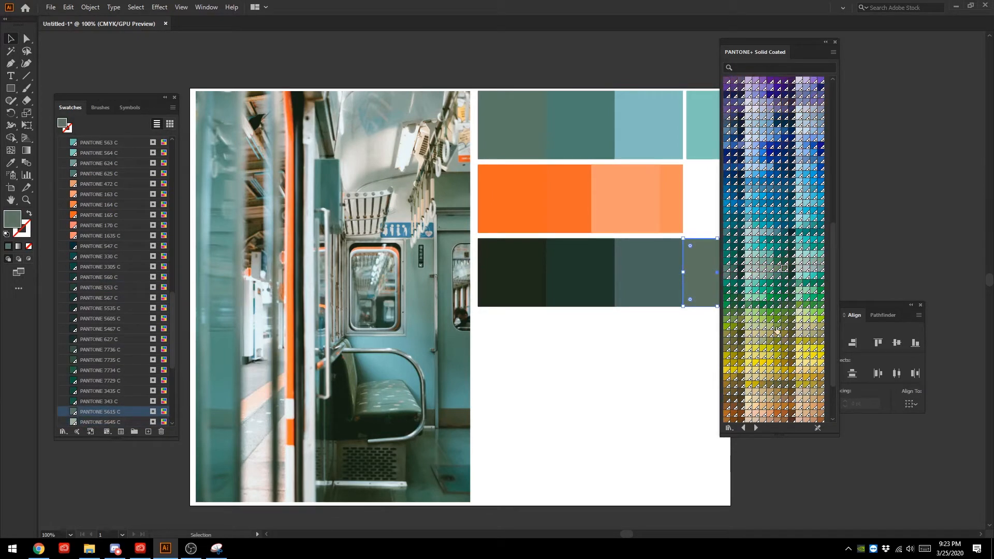
pyautogui.click(736, 269)
pyautogui.click(734, 276)
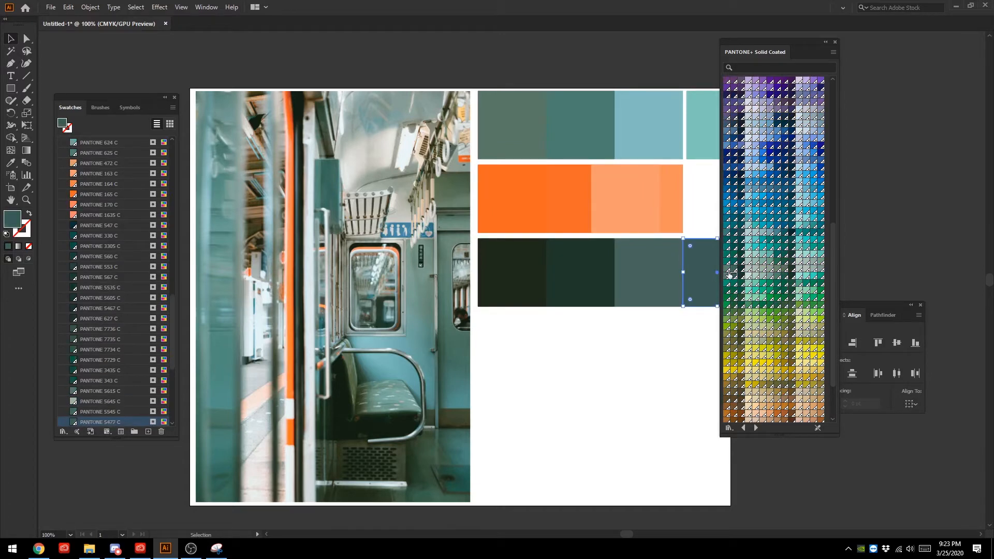
pyautogui.click(727, 276)
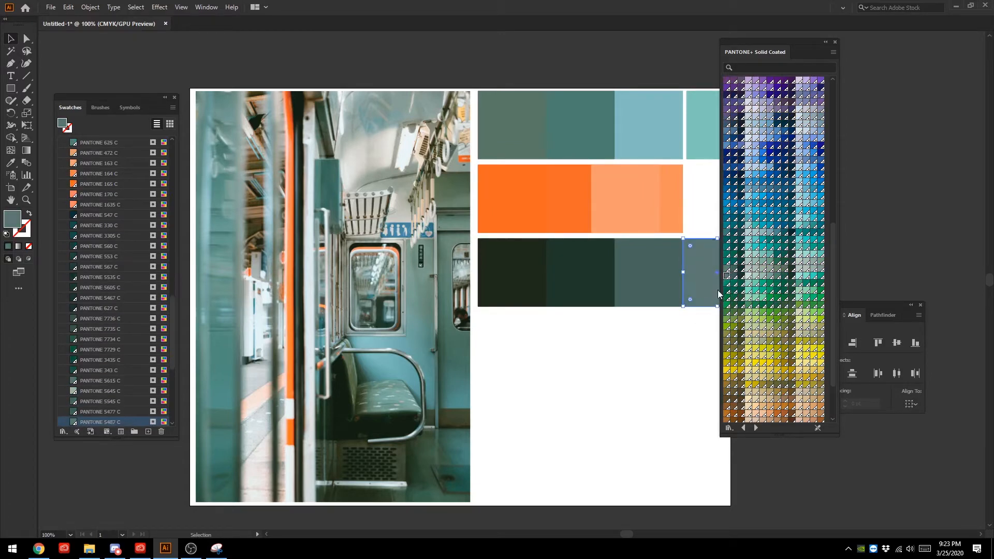
pyautogui.click(672, 342)
# - Fill the duplicate grey-green square with PANTONE 5545 C after trying 5555 C, and leave it deselected
pyautogui.click(694, 270)
pyautogui.click(727, 269)
pyautogui.click(669, 359)
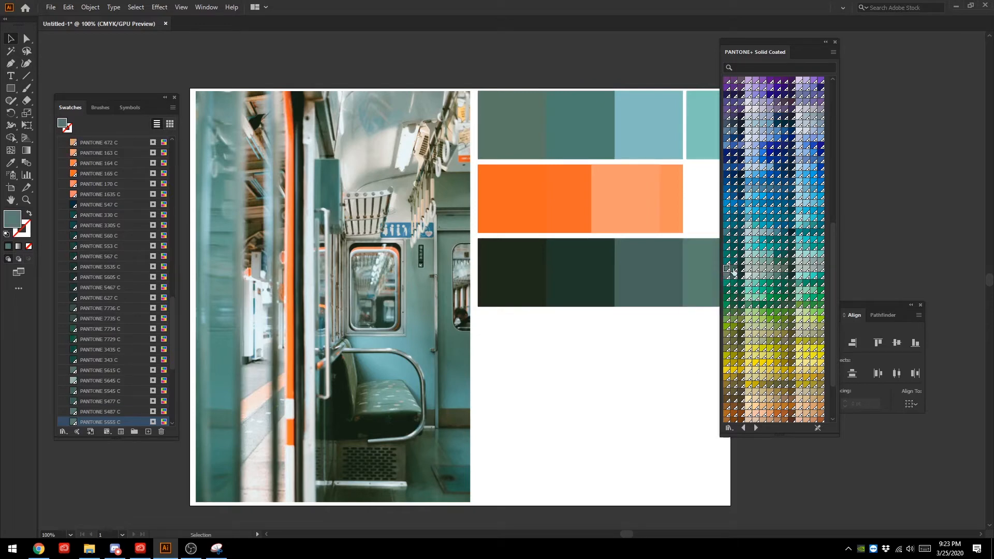
pyautogui.click(733, 269)
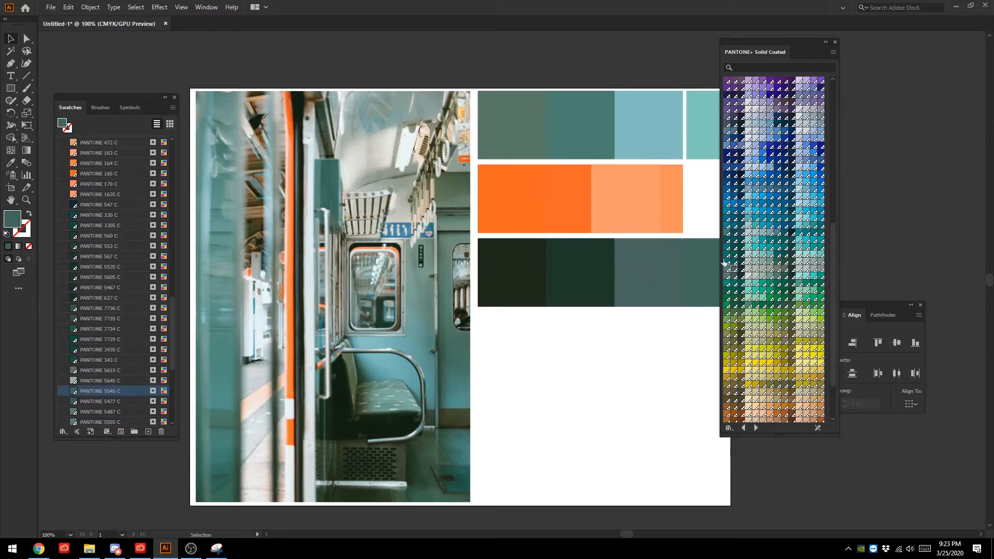
# - Select the duplicate grey-green square and move the PANTONE+ Solid Coated library off the artboard, clear of the palette
pyautogui.moveTo(725, 263)
pyautogui.mouseDown()
pyautogui.moveTo(362, 328)
pyautogui.moveTo(409, 334)
pyautogui.moveTo(600, 303)
pyautogui.moveTo(687, 284)
pyautogui.moveTo(699, 262)
pyautogui.moveTo(706, 267)
pyautogui.mouseUp()
pyautogui.click(526, 385)
pyautogui.scroll(5, 835, 222)
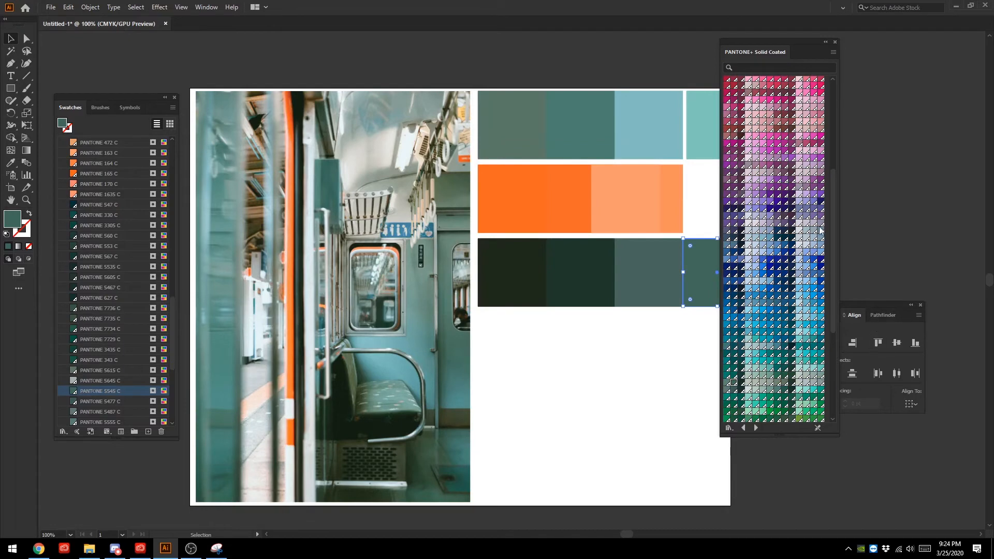
pyautogui.click(198, 7)
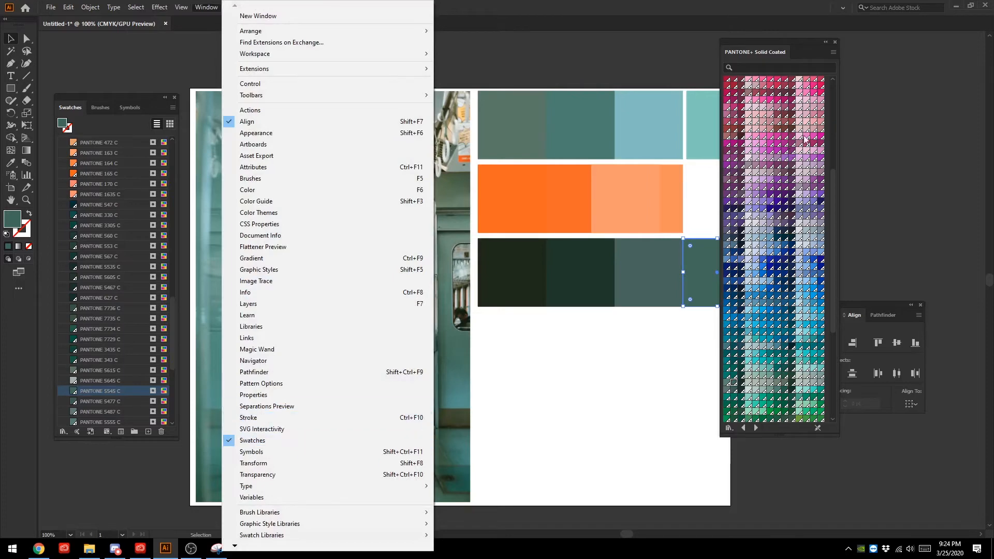
pyautogui.moveTo(836, 222); pyautogui.dragTo(836, 82)
pyautogui.moveTo(800, 40); pyautogui.dragTo(859, 55)
# - Close the PANTONE+ Solid Coated library and place the document's Swatches list on the empty canvas beside the palette
pyautogui.click(206, 7)
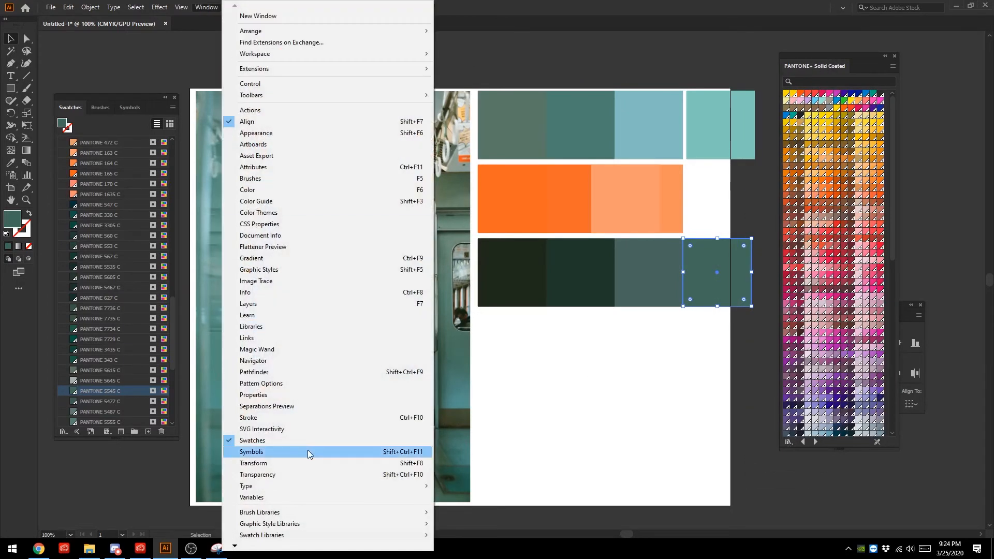
pyautogui.click(254, 440)
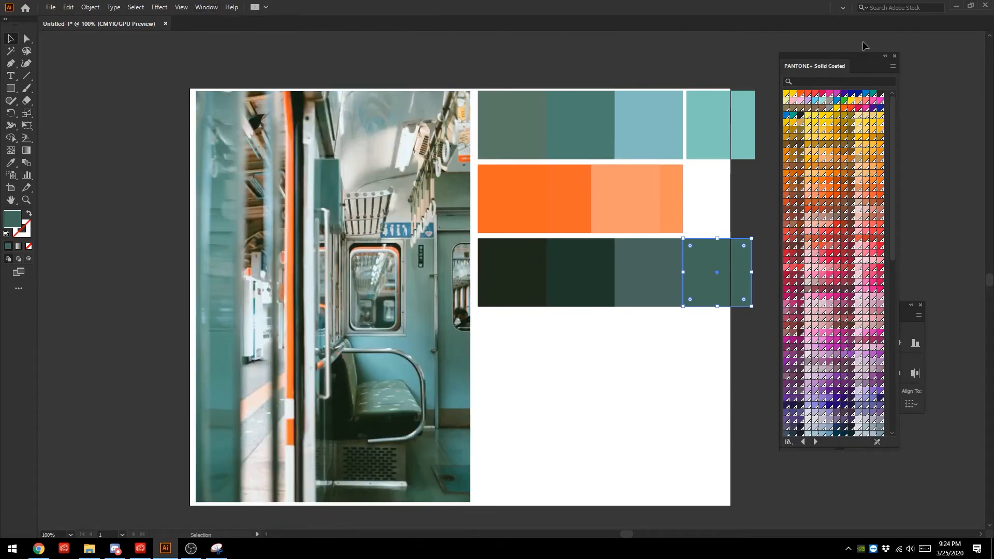
pyautogui.click(206, 7)
pyautogui.click(249, 451)
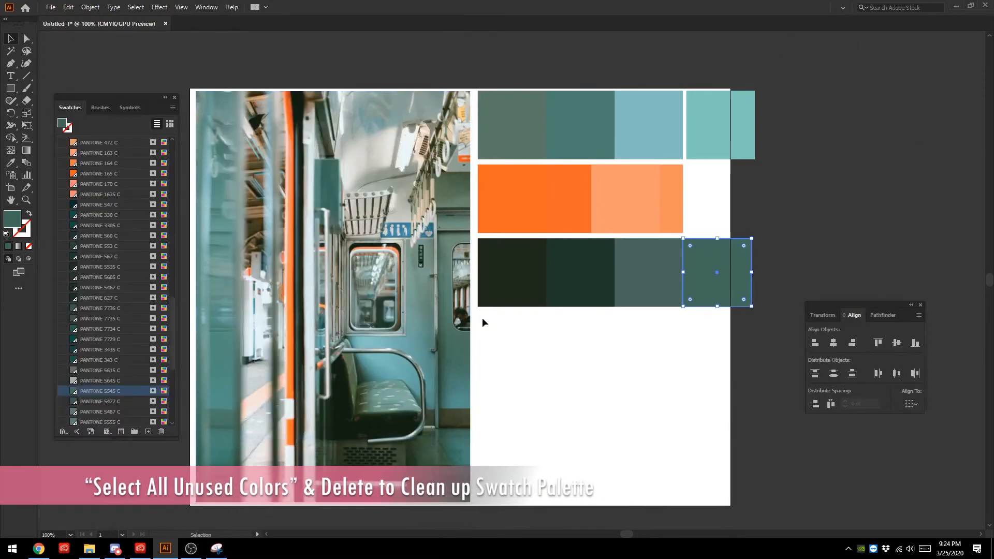
pyautogui.moveTo(125, 94); pyautogui.dragTo(880, 51)
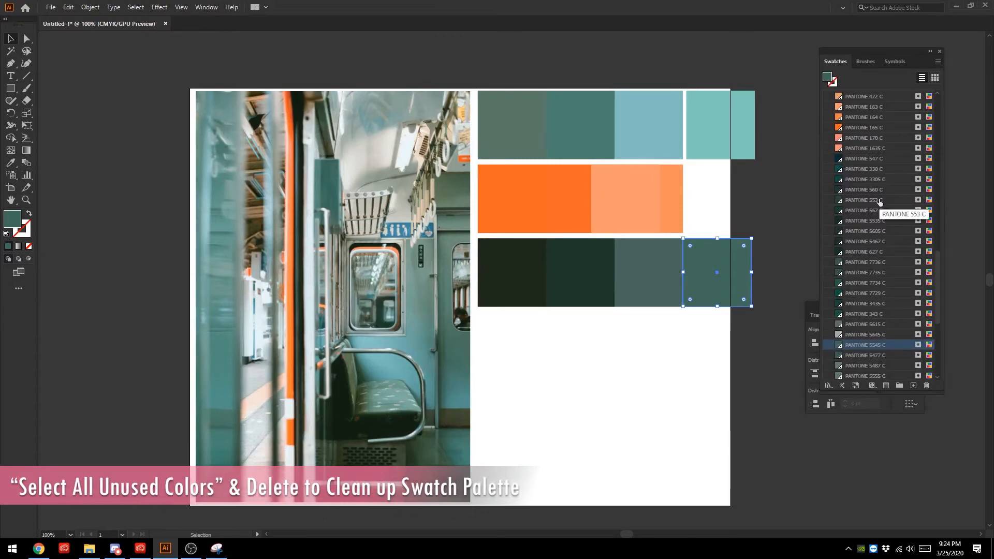
# - Review the document's swatch list, from the default CMYK colours through the added PANTONE colours to the Grays and Brights groups
pyautogui.scroll(8, 865, 187)
pyautogui.scroll(5, 866, 188)
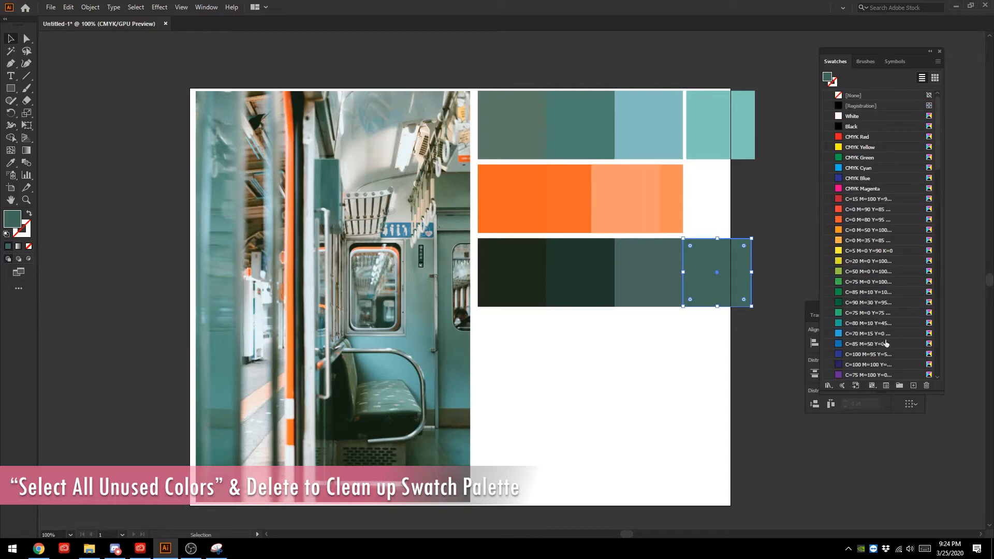
pyautogui.scroll(-12, 878, 149)
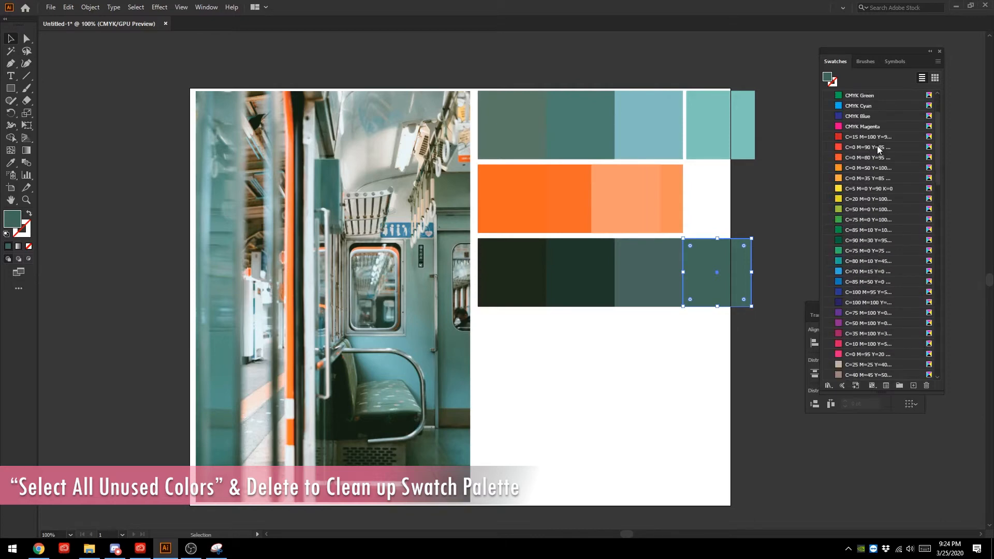
pyautogui.scroll(-1, 884, 200)
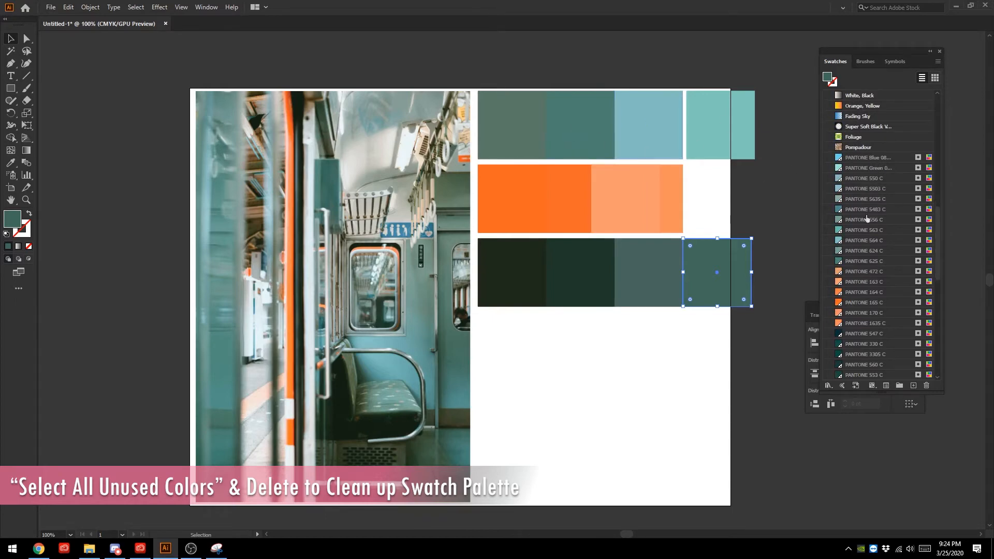
pyautogui.scroll(-10, 891, 187)
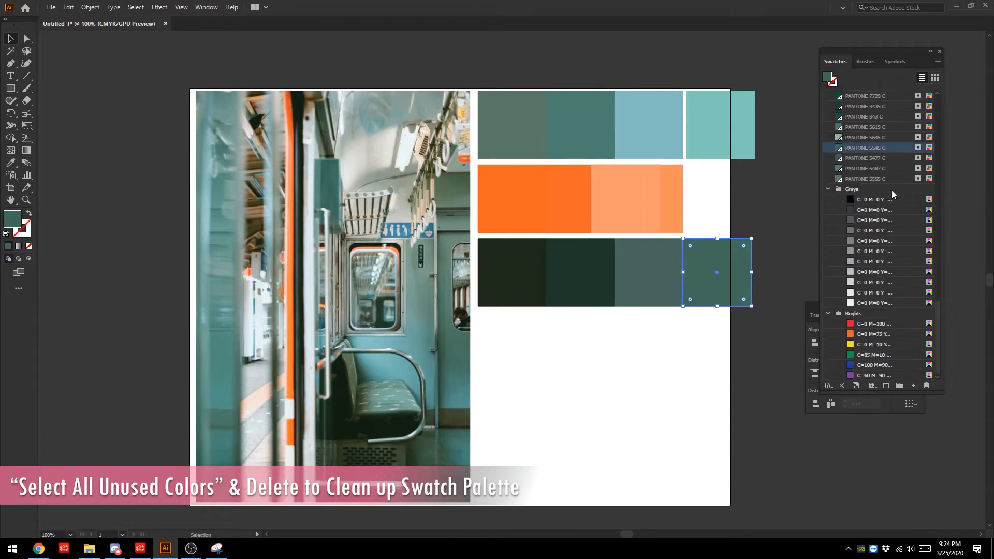
pyautogui.scroll(6, 879, 230)
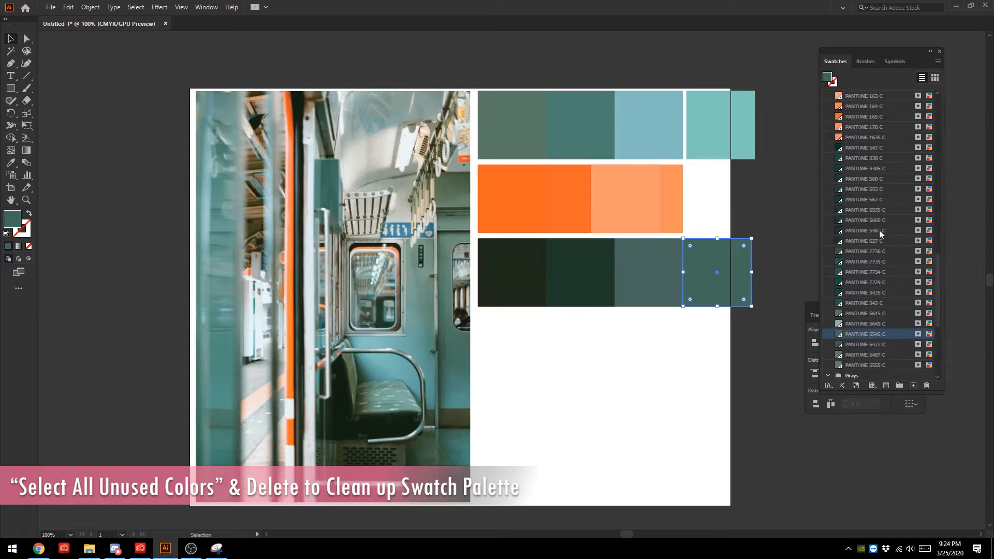
pyautogui.scroll(10, 884, 189)
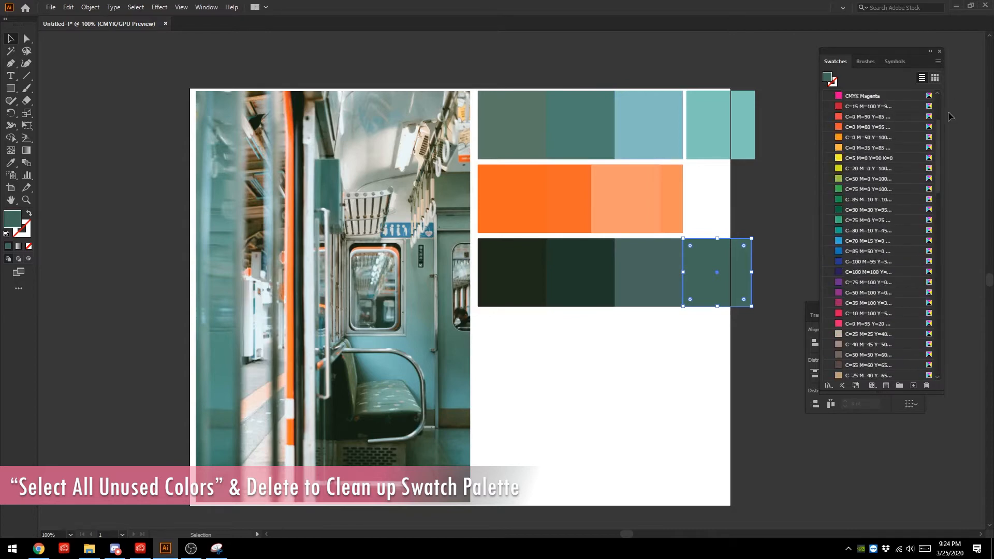
pyautogui.scroll(3, 948, 116)
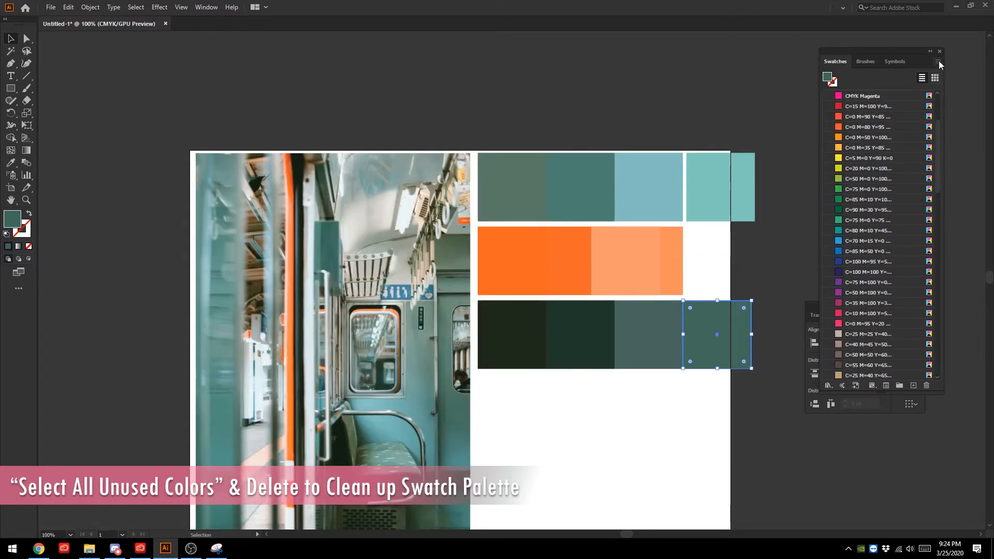
# - Select all unused swatches, check the selection through the list, and delete them from the document
pyautogui.click(938, 61)
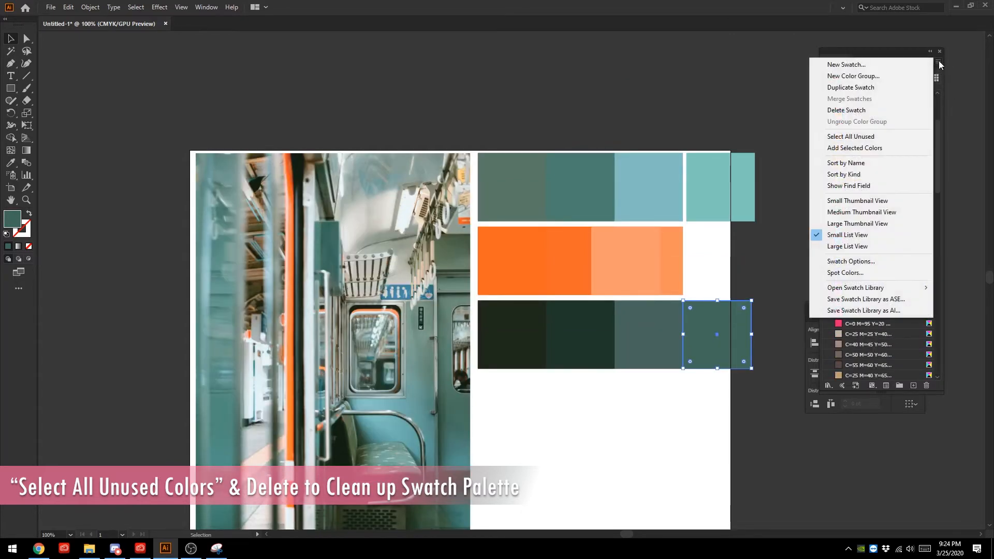
pyautogui.click(874, 137)
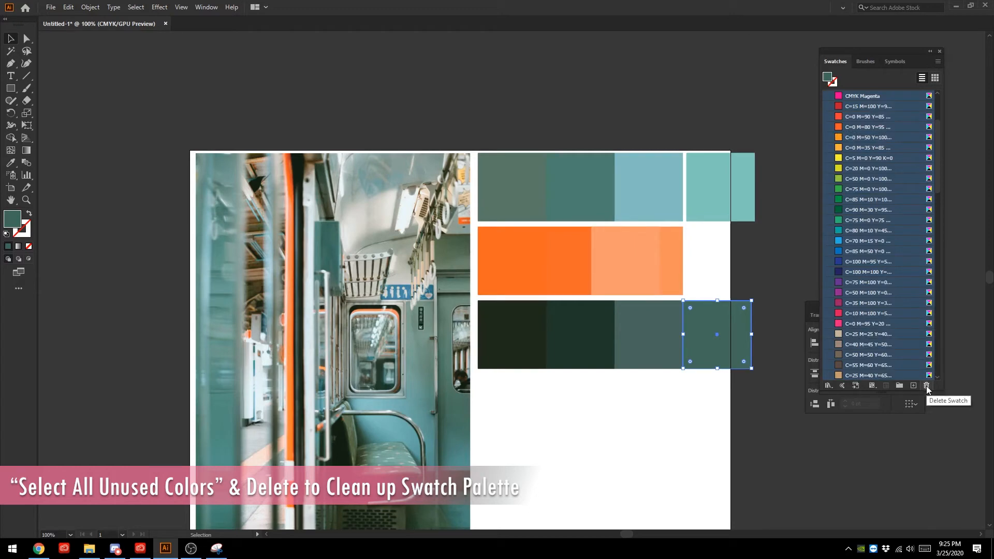
pyautogui.scroll(3, 885, 232)
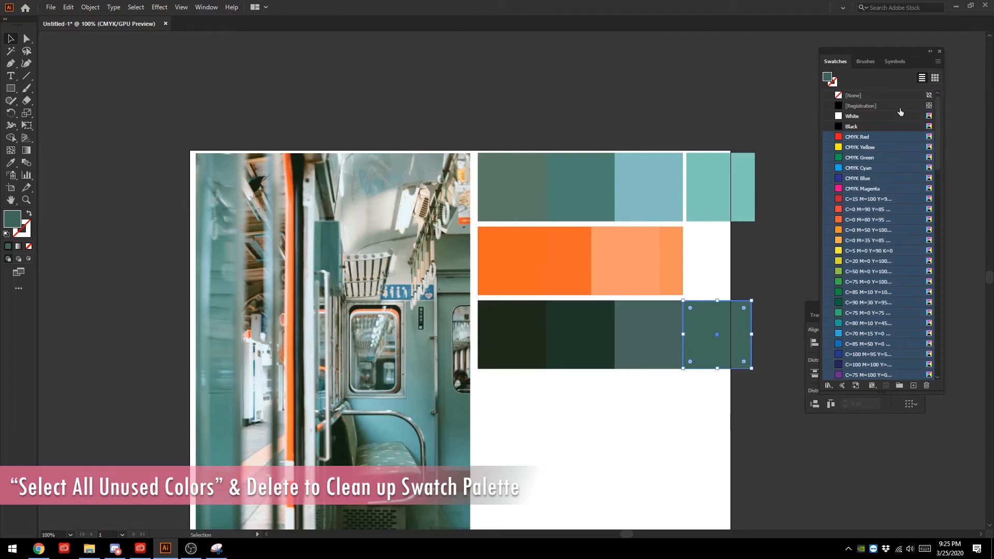
pyautogui.scroll(-15, 920, 318)
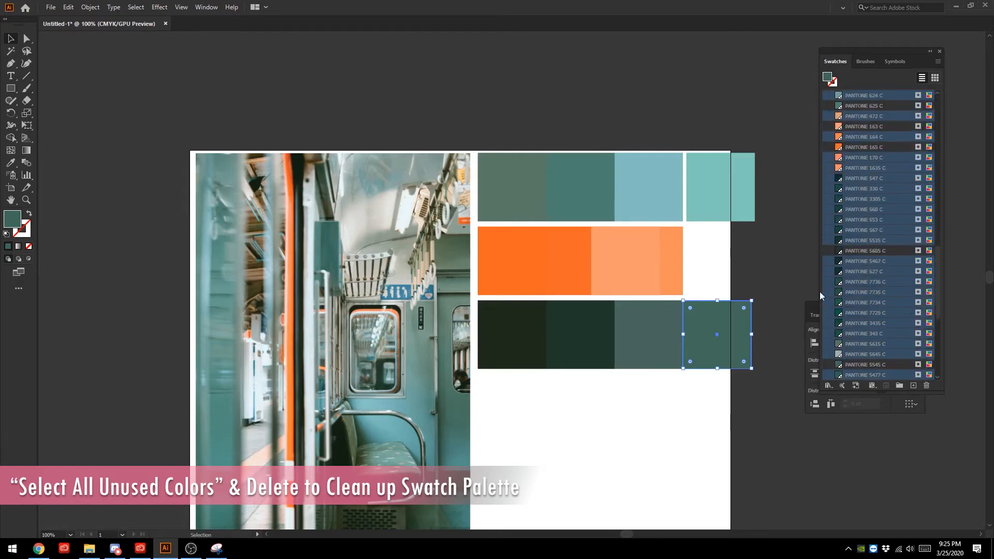
pyautogui.scroll(-2, 650, 267)
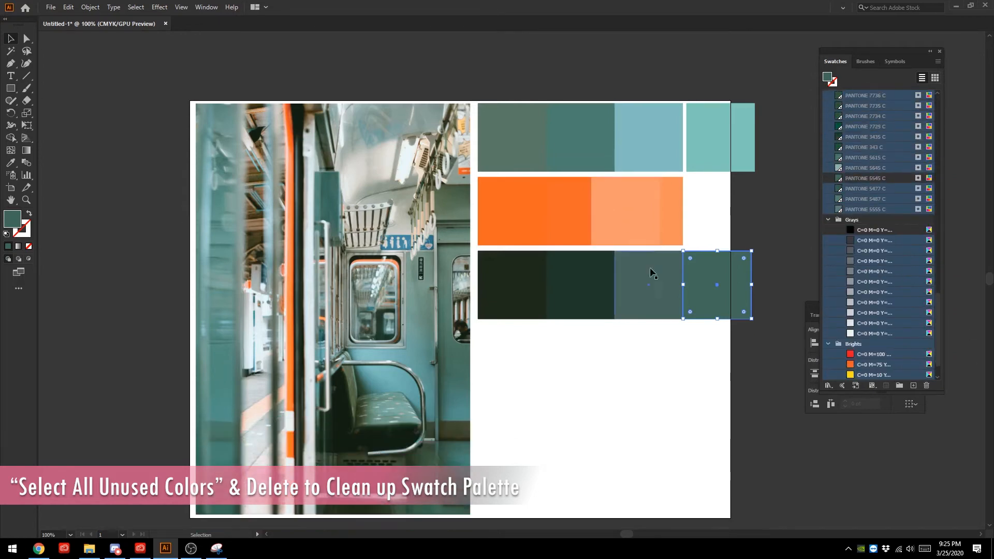
pyautogui.click(926, 386)
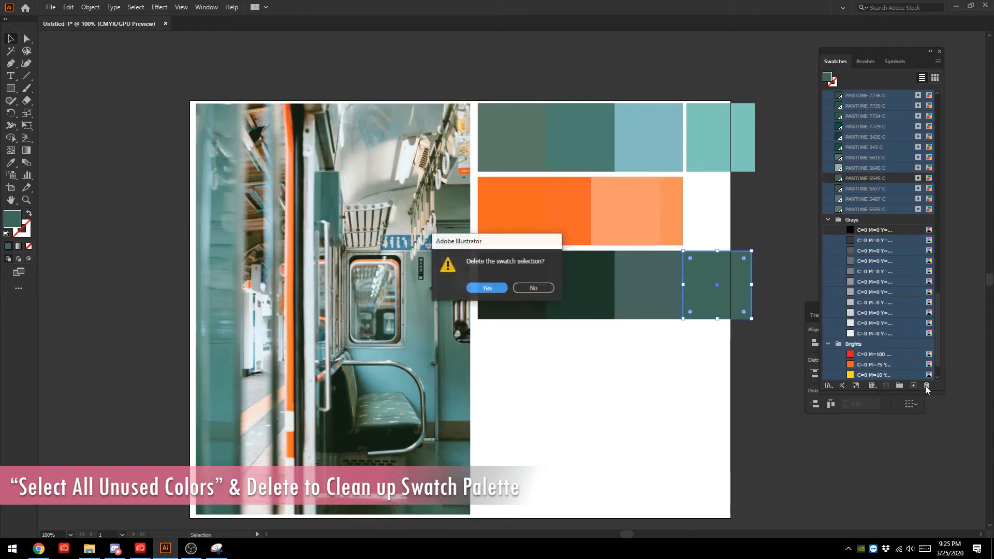
pyautogui.click(492, 288)
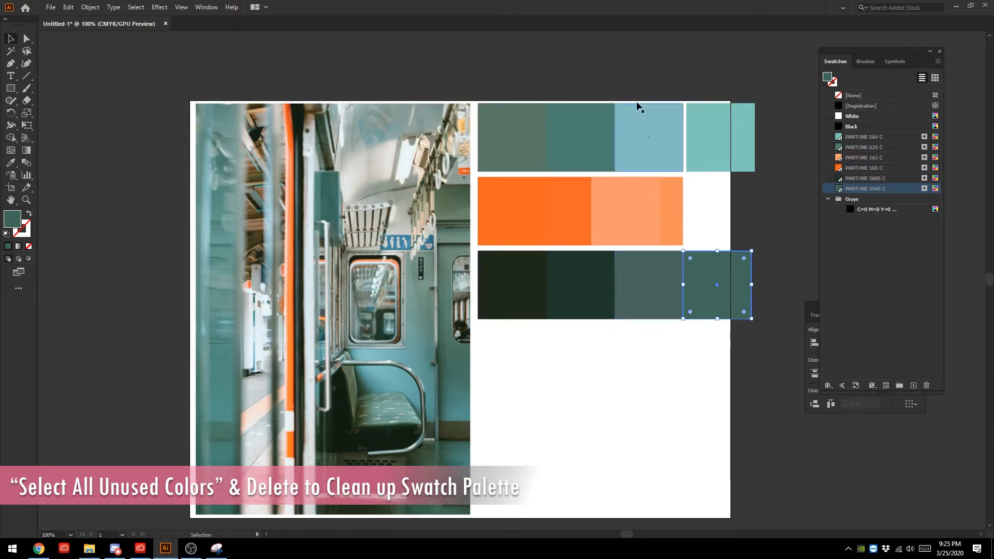
# - Clear the selection and check which swatches the first two squares of the top green row use
pyautogui.click(690, 402)
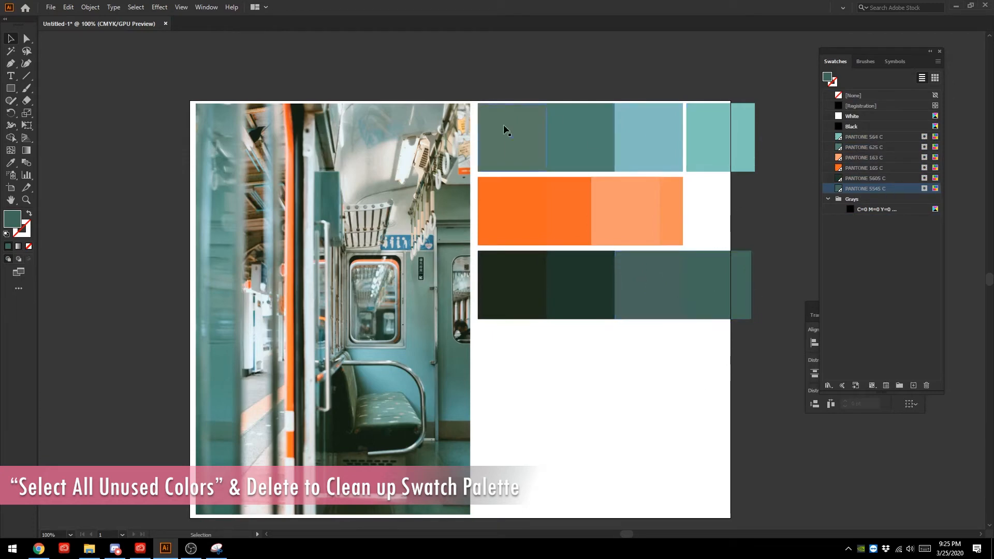
pyautogui.click(505, 129)
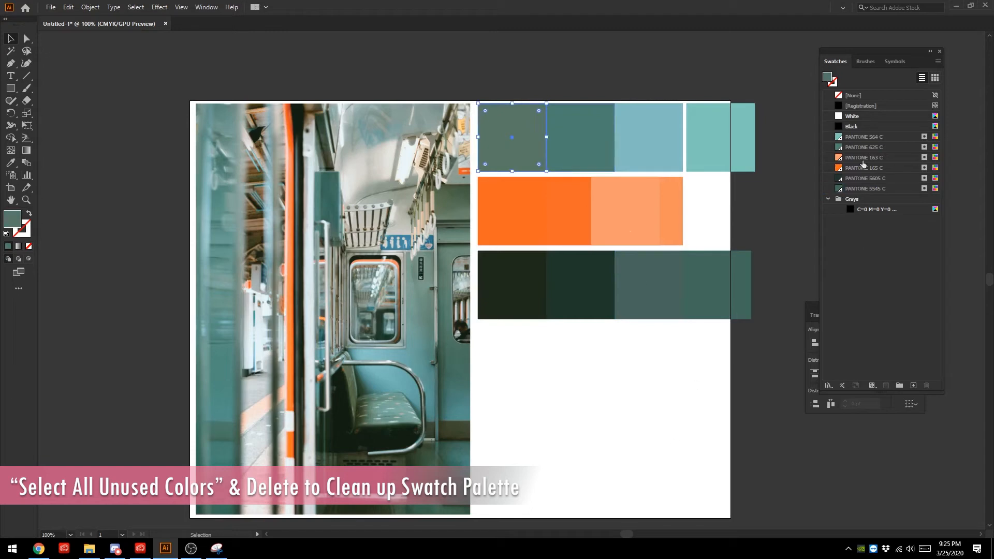
pyautogui.click(568, 117)
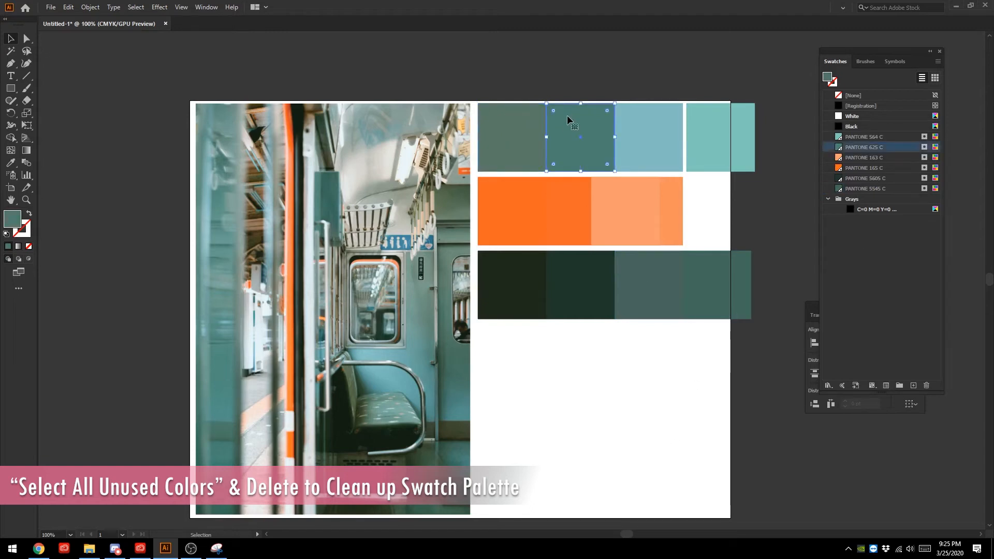
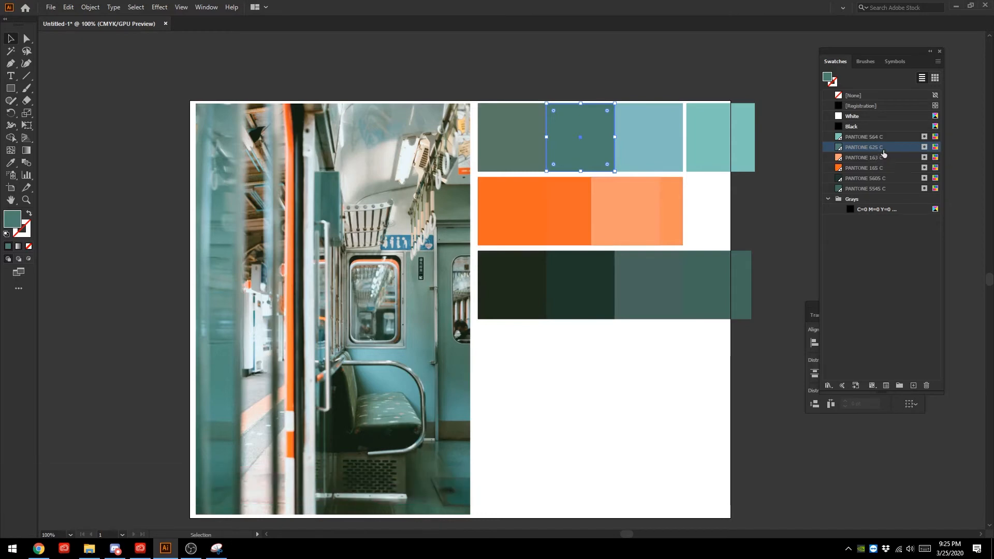
# - Delete the unmatched first and third squares of the top green row and check the swatches of the two remaining squares
pyautogui.click(655, 129)
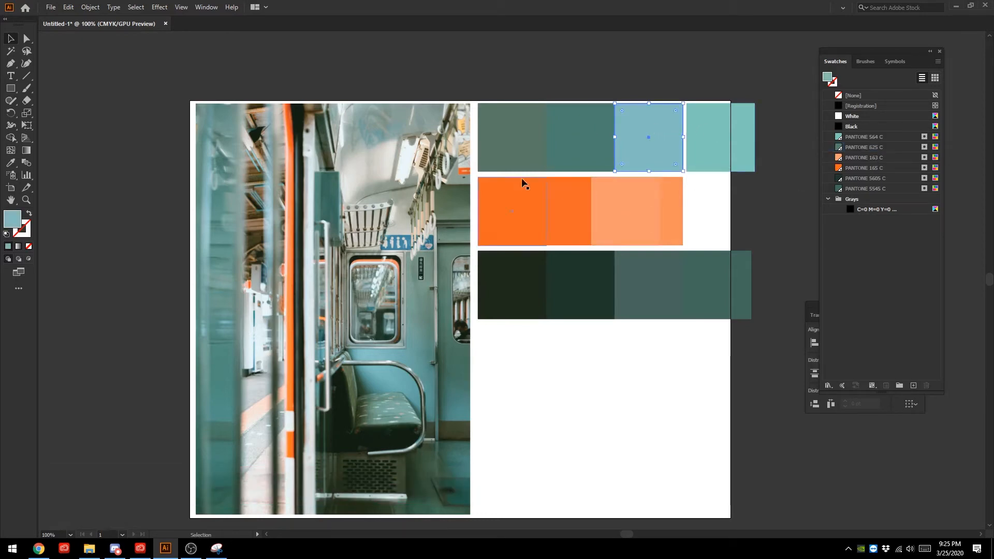
pyautogui.click(500, 124)
pyautogui.press('Delete')
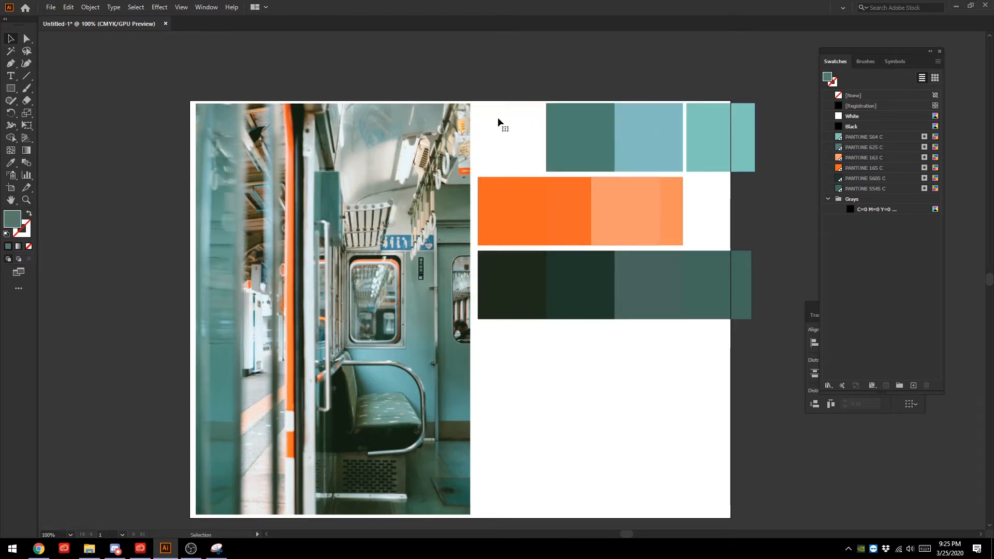
pyautogui.click(653, 123)
pyautogui.press('Delete')
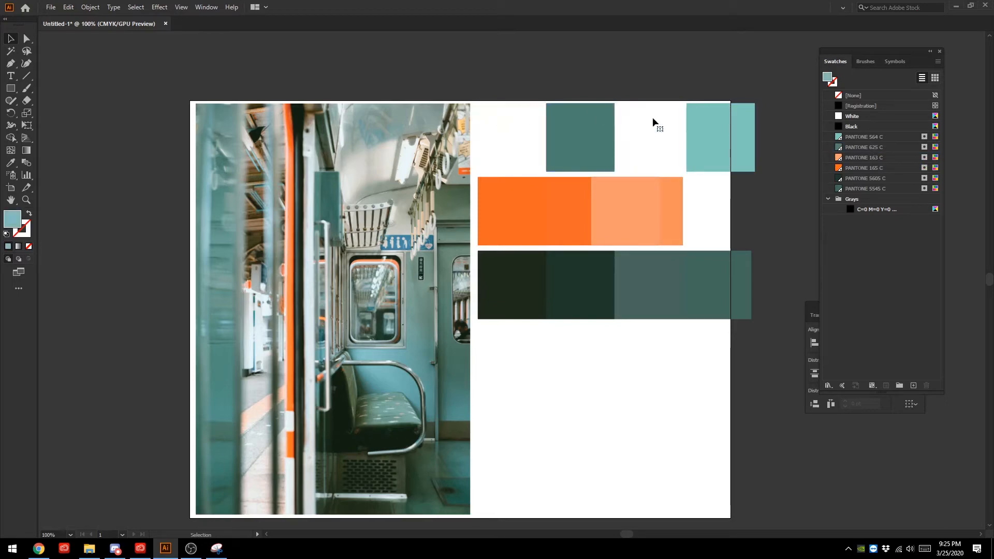
pyautogui.click(714, 132)
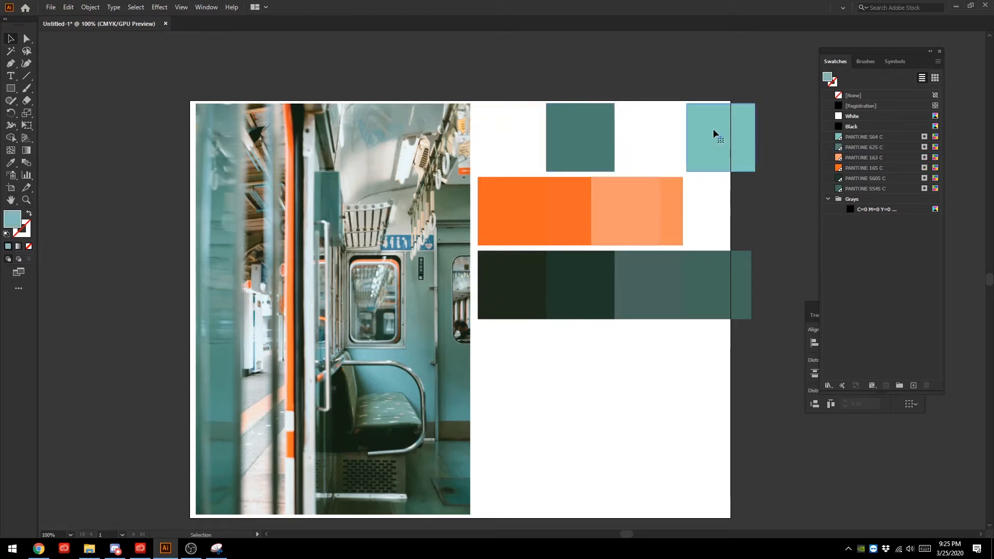
pyautogui.click(590, 126)
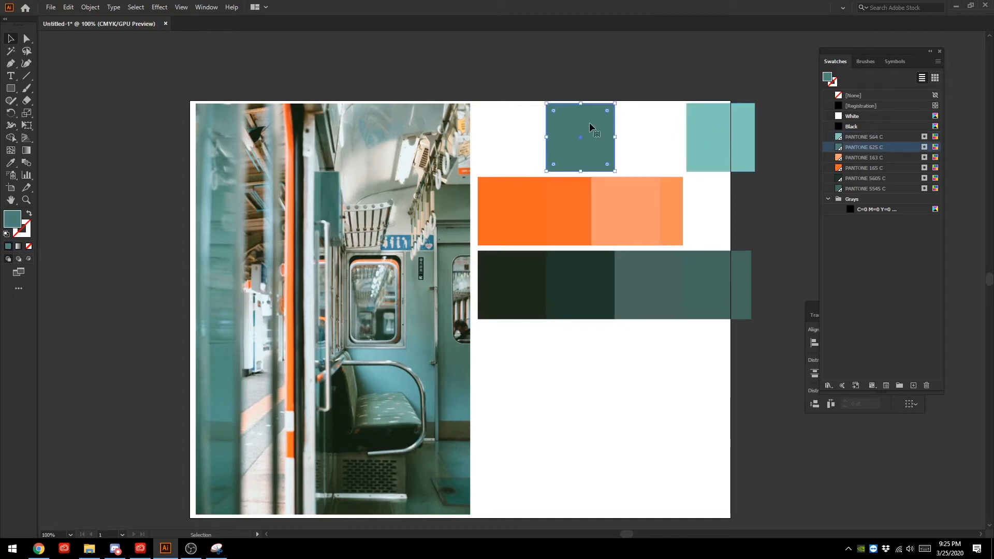
# - Delete the original orange and light orange squares that have no PANTONE swatch, keeping their PANTONE-matched counterparts
pyautogui.click(531, 213)
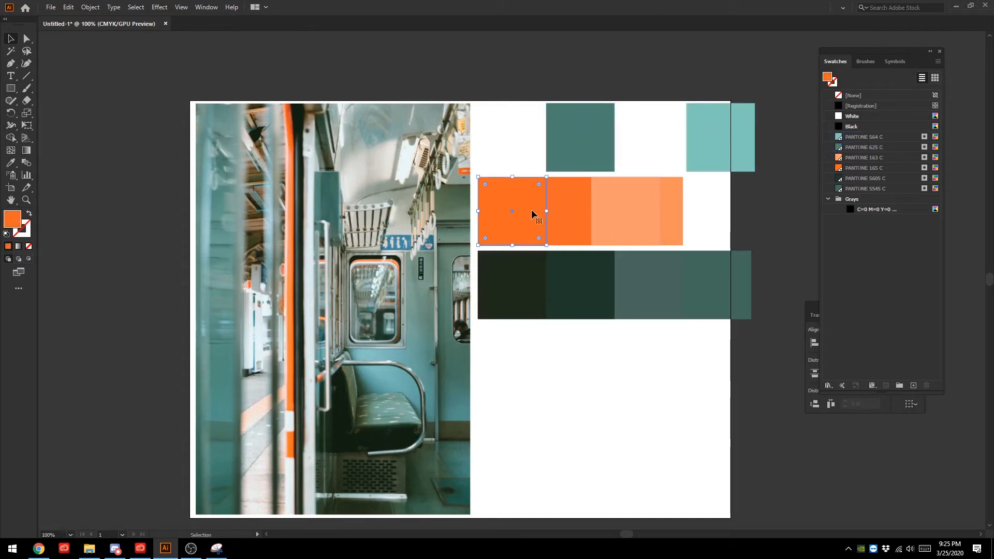
pyautogui.click(582, 200)
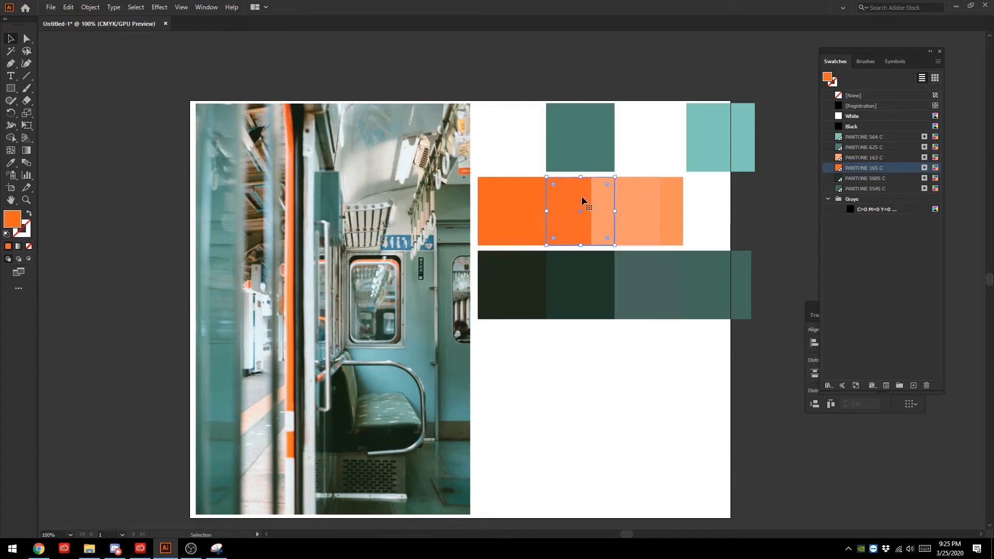
pyautogui.click(508, 211)
pyautogui.press('Delete')
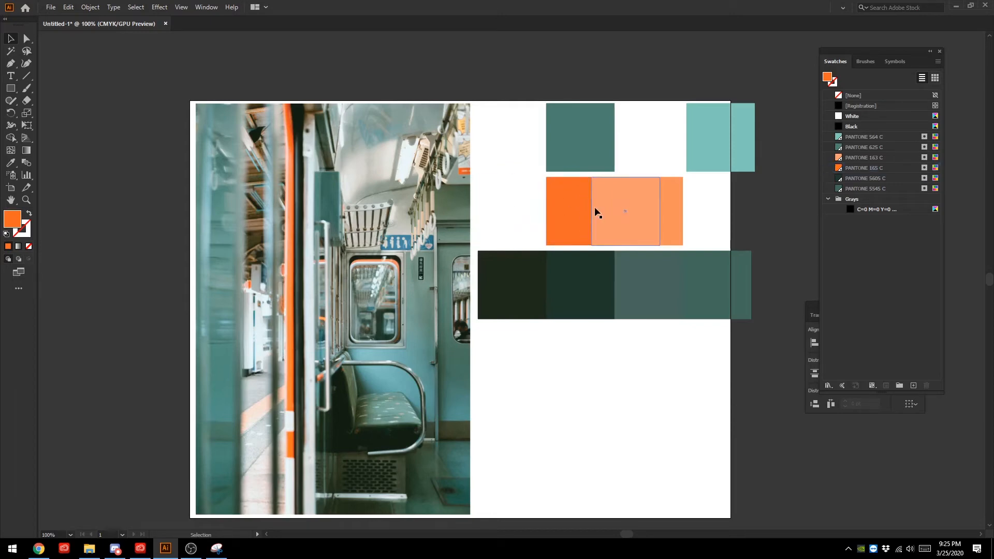
pyautogui.click(615, 211)
pyautogui.click(674, 206)
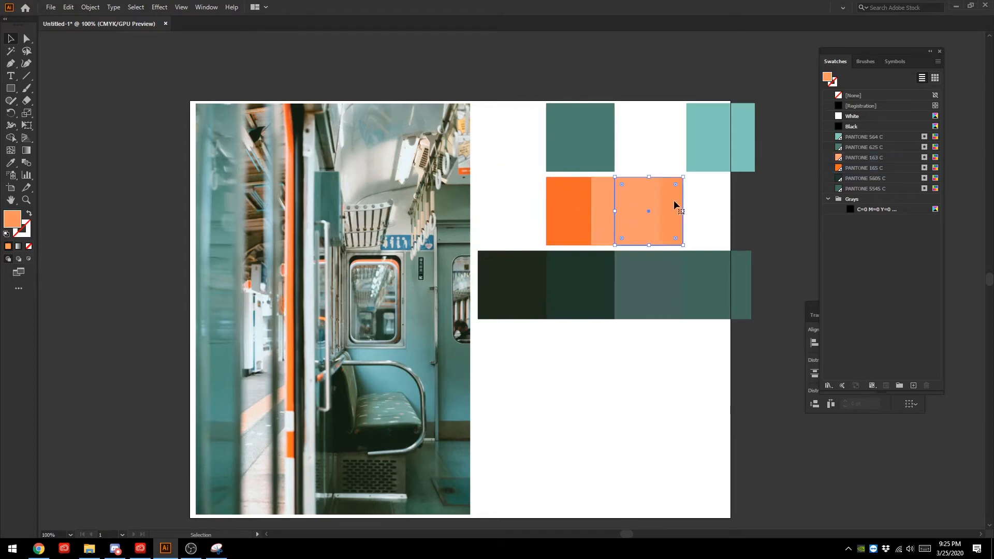
pyautogui.press('Delete')
# - Delete the unmatched near-black and grey-green squares from the dark row and check the swatches of the remaining squares
pyautogui.click(522, 284)
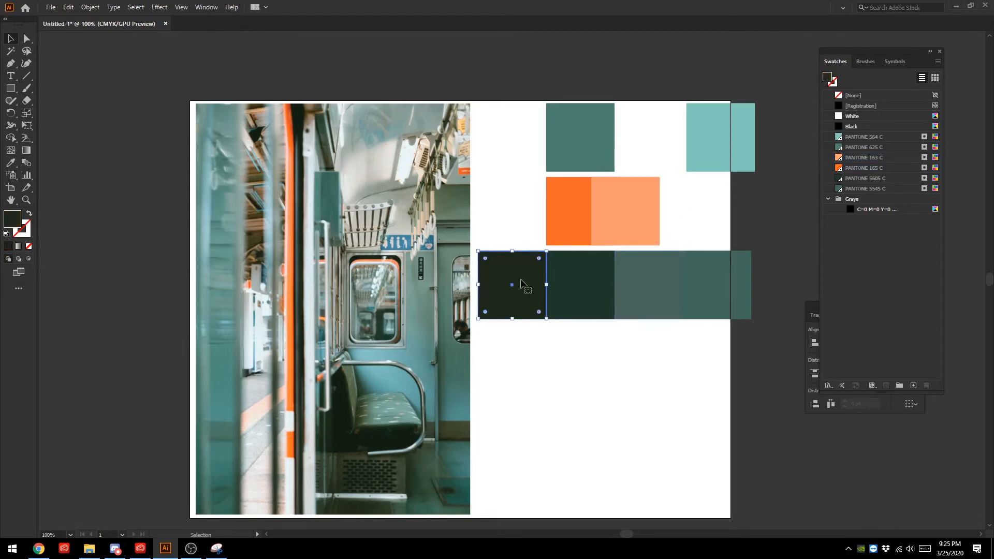
pyautogui.click(572, 283)
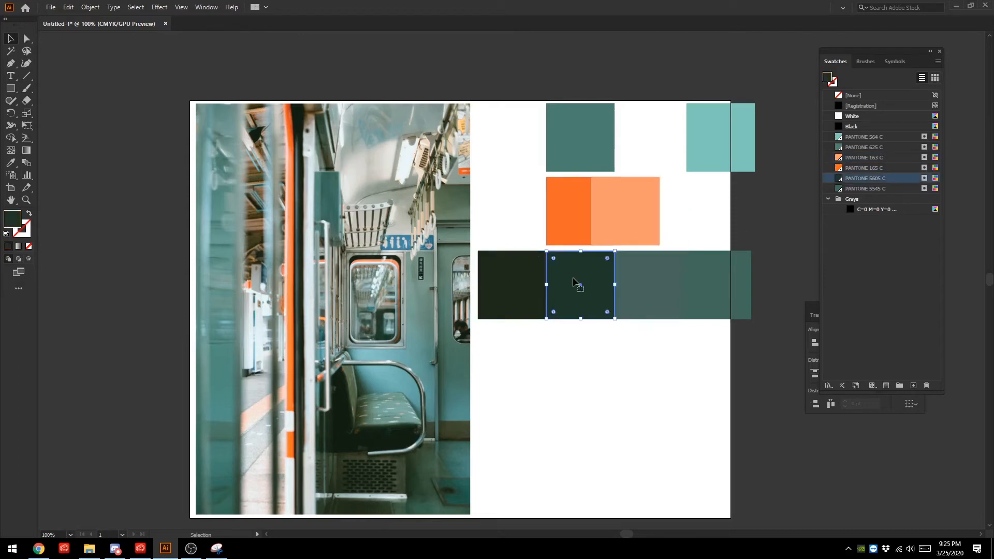
pyautogui.click(533, 284)
pyautogui.press('Delete')
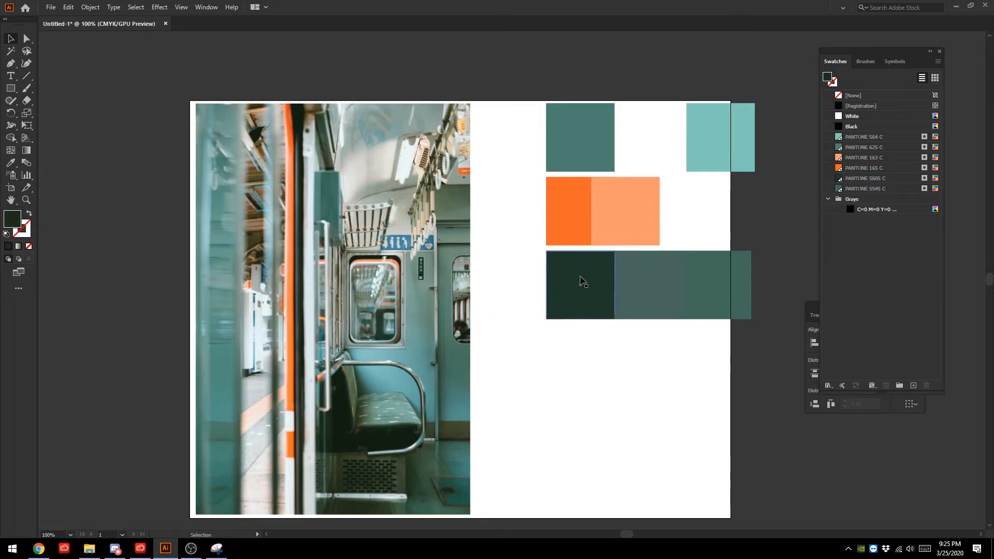
pyautogui.click(578, 283)
pyautogui.click(667, 282)
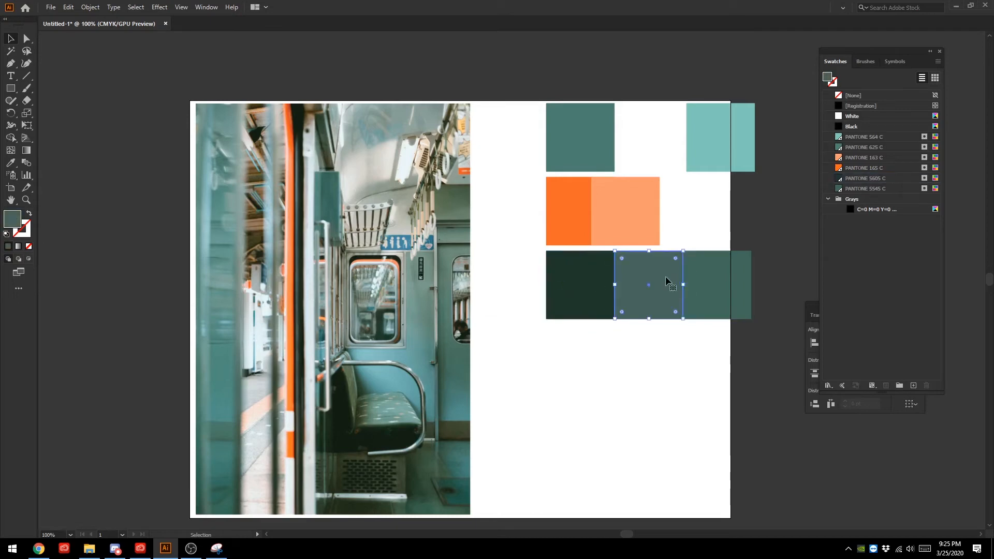
pyautogui.press('Delete')
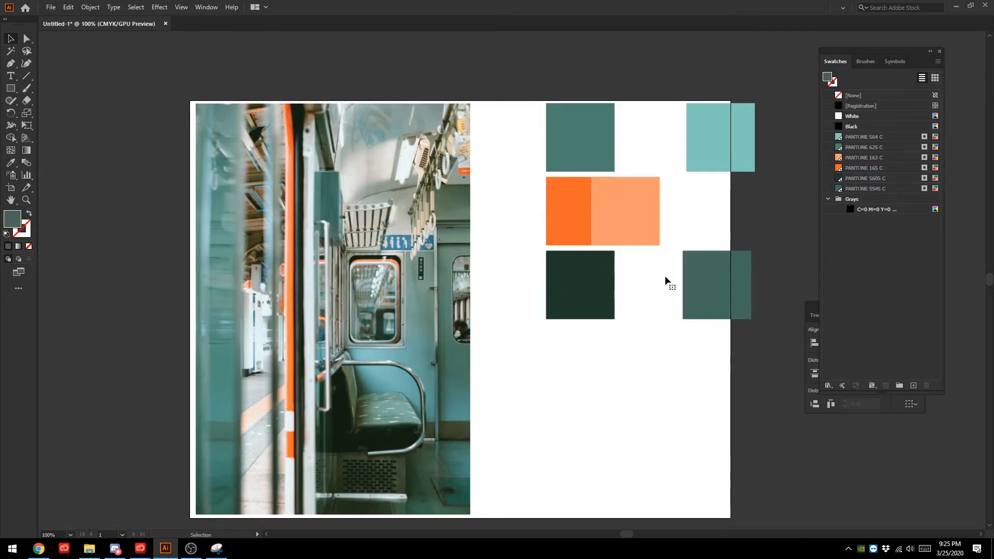
pyautogui.click(697, 288)
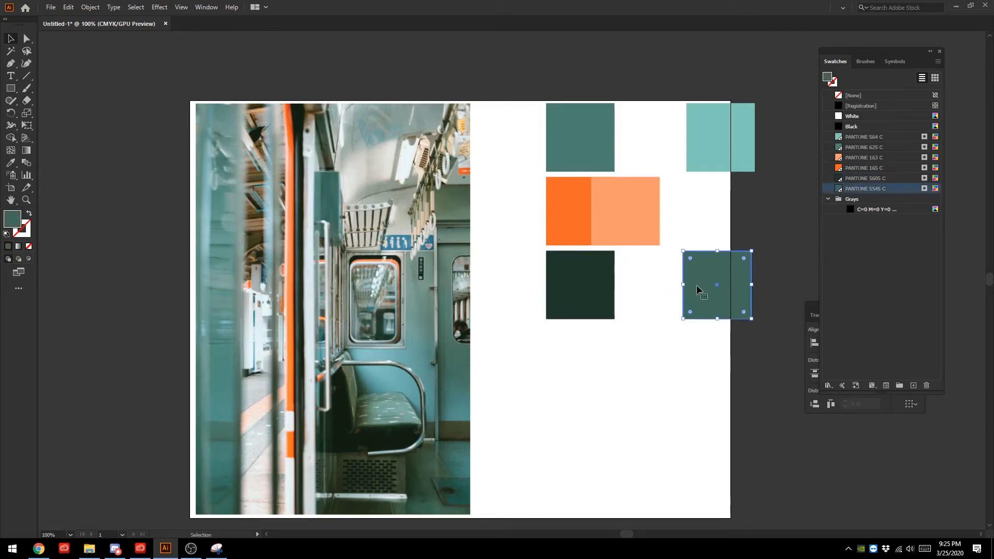
pyautogui.click(713, 152)
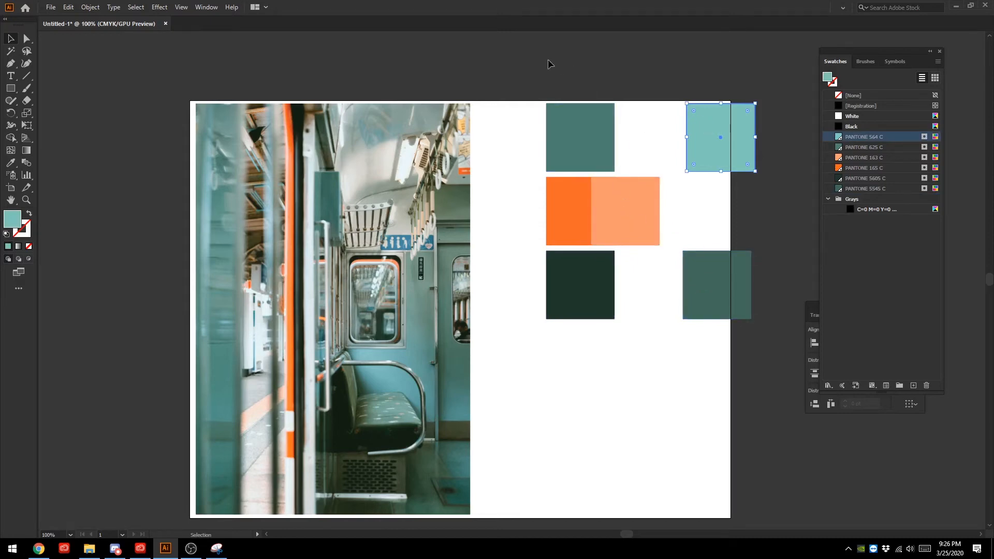
# - Duplicate the dark green square below its row and recolour the copy with blue sampled from the sign above the train window
pyautogui.click(577, 290)
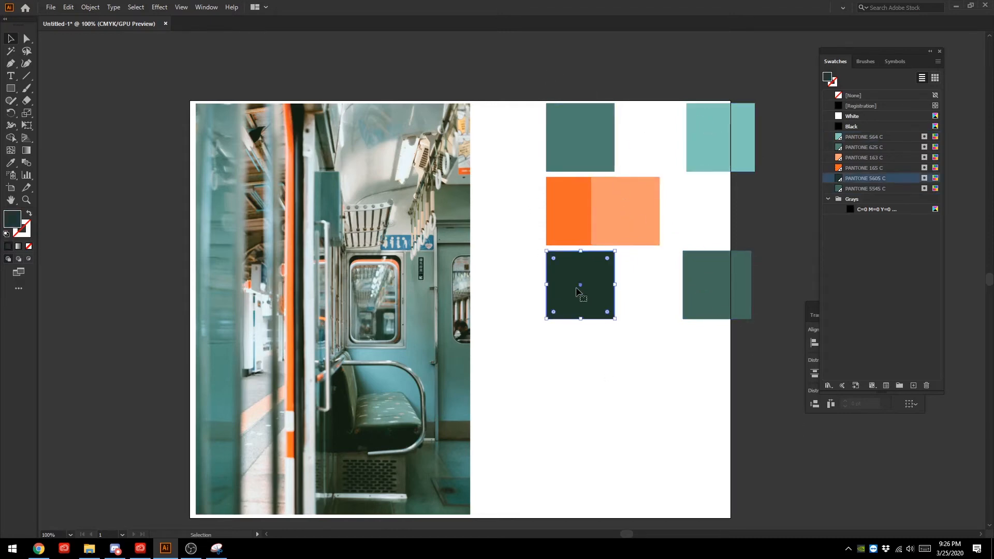
pyautogui.hotkey('ctrl', 'd')
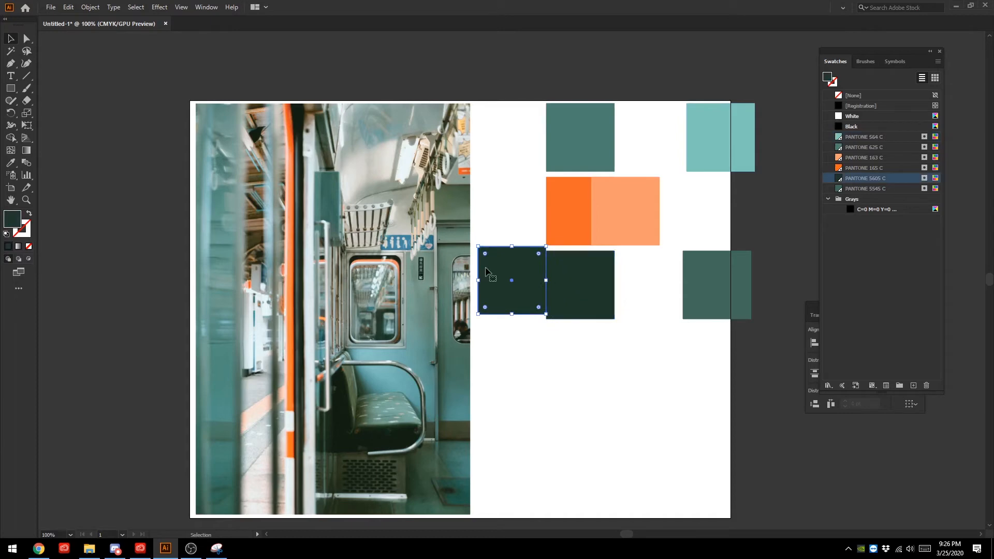
pyautogui.moveTo(511, 273); pyautogui.dragTo(581, 356)
pyautogui.scroll(-1, 563, 424)
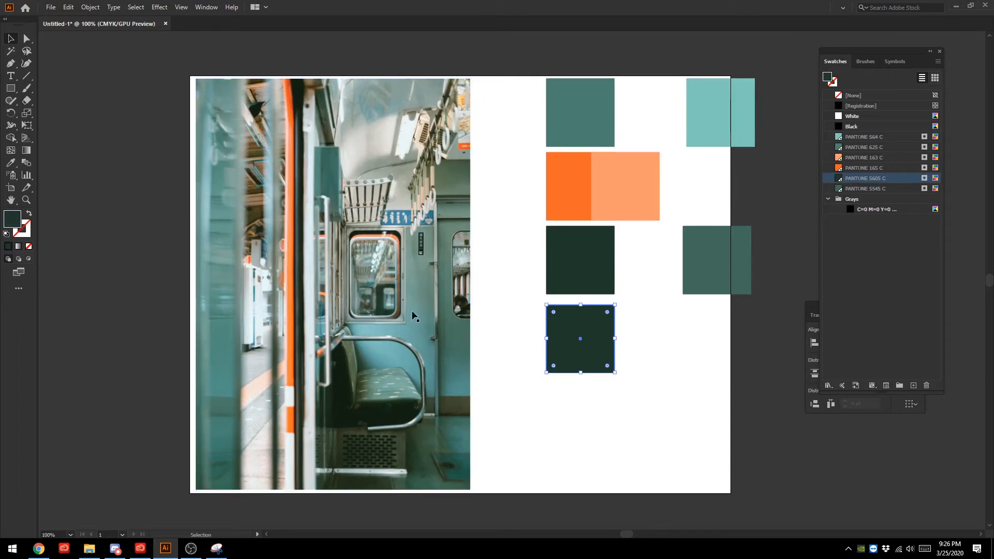
pyautogui.press('i')
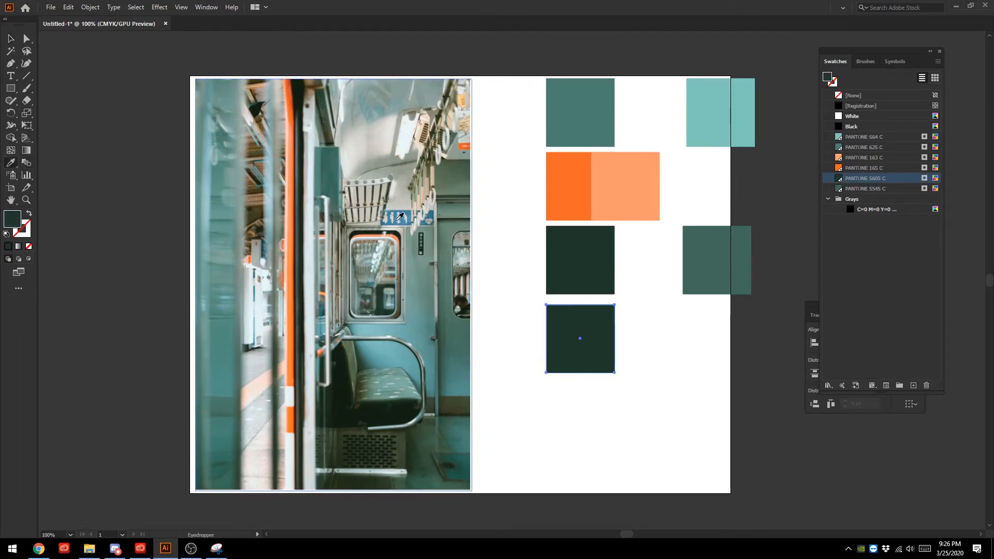
pyautogui.click(397, 220)
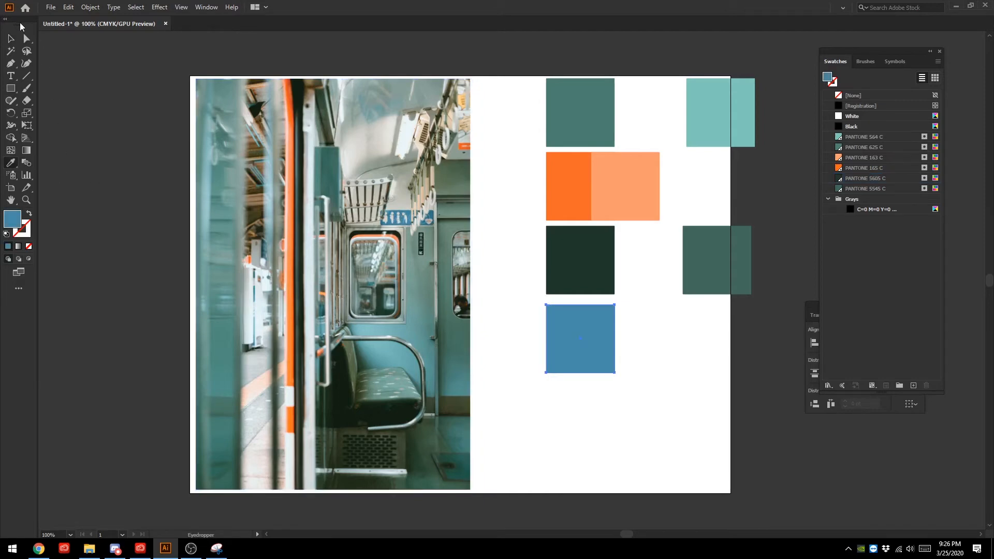
pyautogui.press('v')
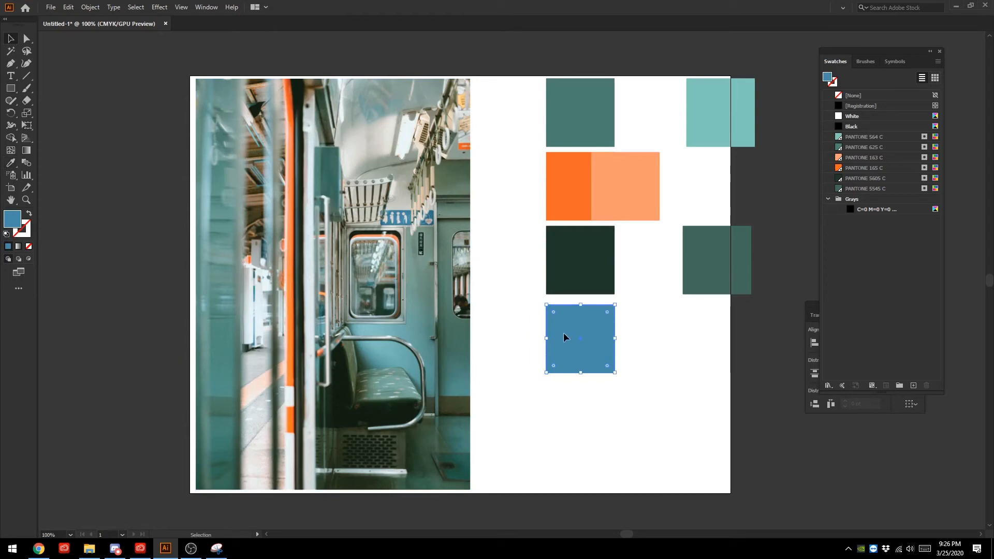
# - Place another copy of the dark green square below the blue one and recolour it with light grey sampled from the platform
pyautogui.press('a')
pyautogui.press('v')
pyautogui.moveTo(580, 259); pyautogui.dragTo(581, 416)
pyautogui.click(10, 162)
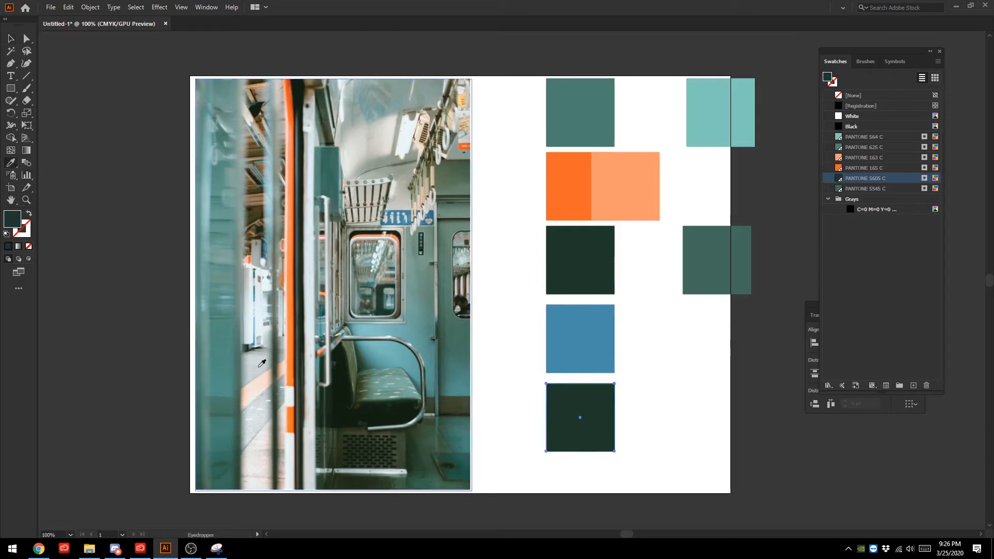
pyautogui.click(257, 414)
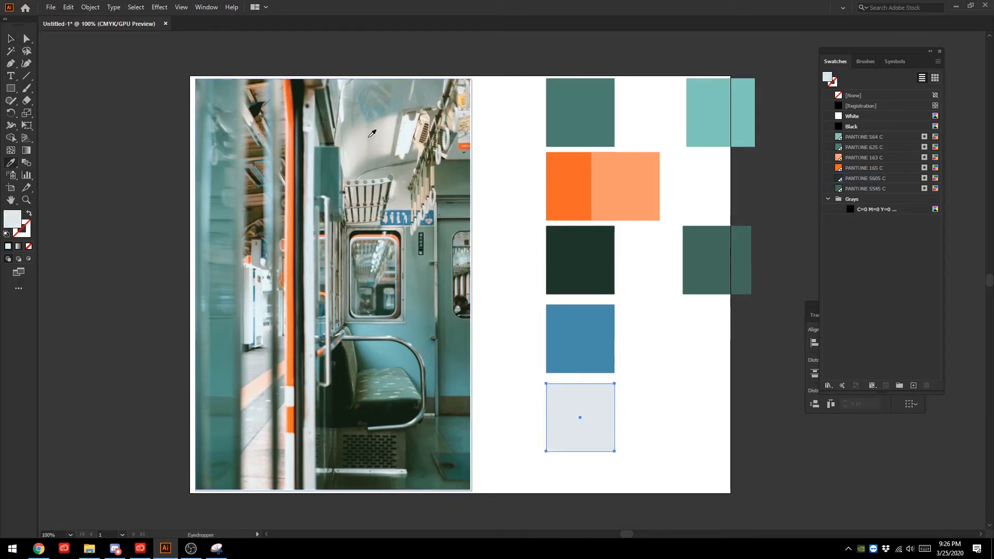
pyautogui.click(11, 38)
pyautogui.click(73, 63)
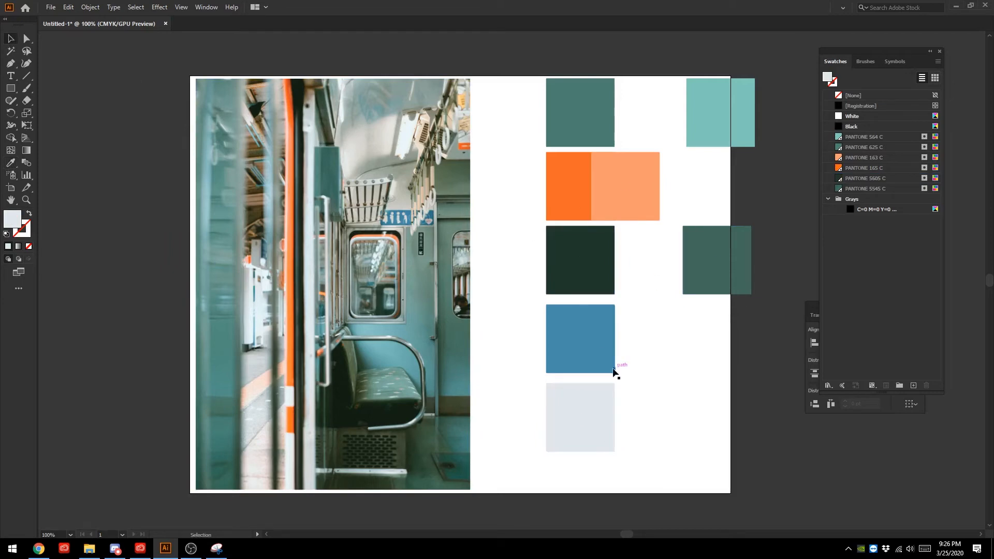
# - Copy the blue and light grey squares and place the copies directly against the originals, edge to edge
pyautogui.click(593, 348)
pyautogui.keyDown('shift'); pyautogui.click(602, 399); pyautogui.keyUp('shift')
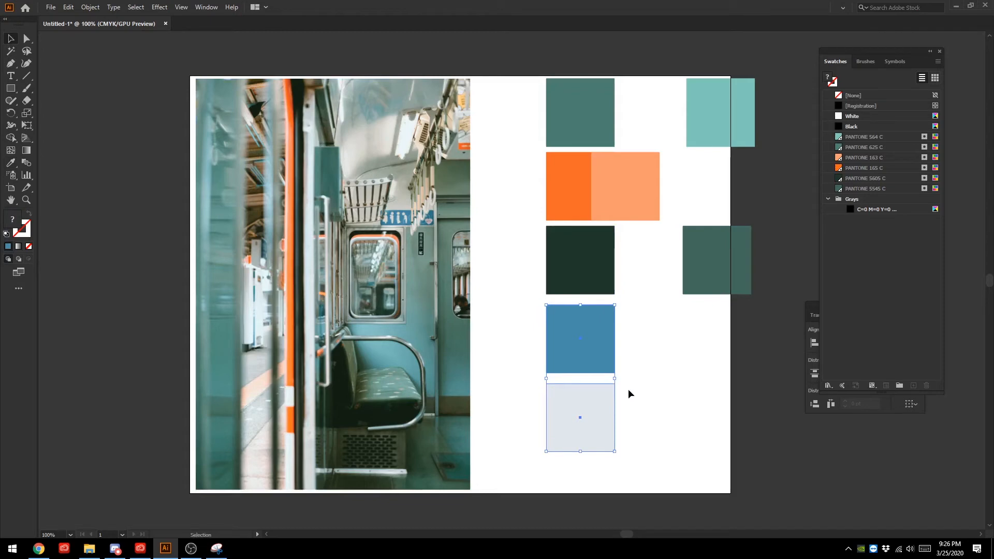
pyautogui.hotkey('ctrl', 'c')
pyautogui.hotkey('ctrl', 'v')
pyautogui.moveTo(521, 253); pyautogui.dragTo(668, 348)
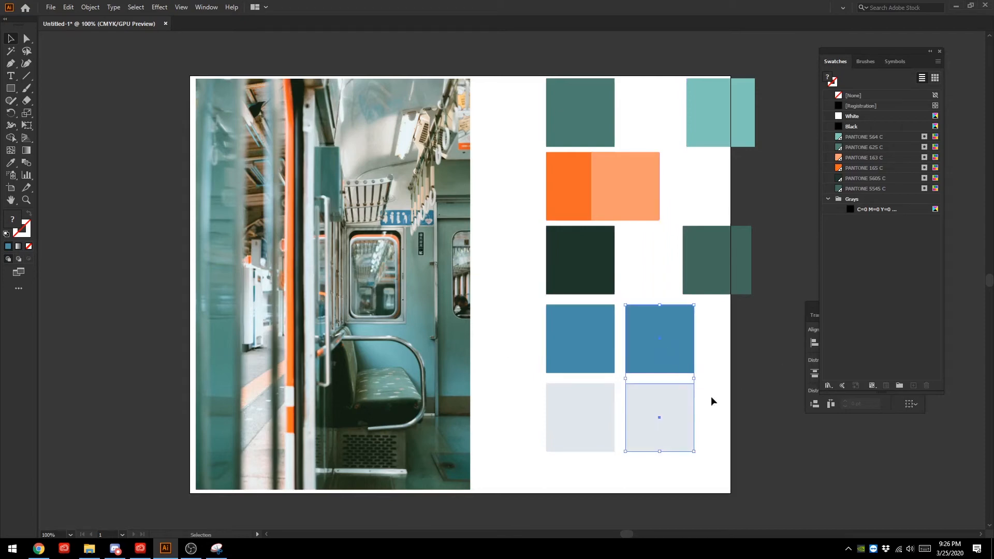
pyautogui.click(666, 344)
pyautogui.keyDown('shift'); pyautogui.click(668, 391); pyautogui.keyUp('shift')
pyautogui.moveTo(654, 334); pyautogui.dragTo(642, 334)
# - Select only the copied blue square and open the PANTONE+ Solid Coated colour book
pyautogui.click(634, 317)
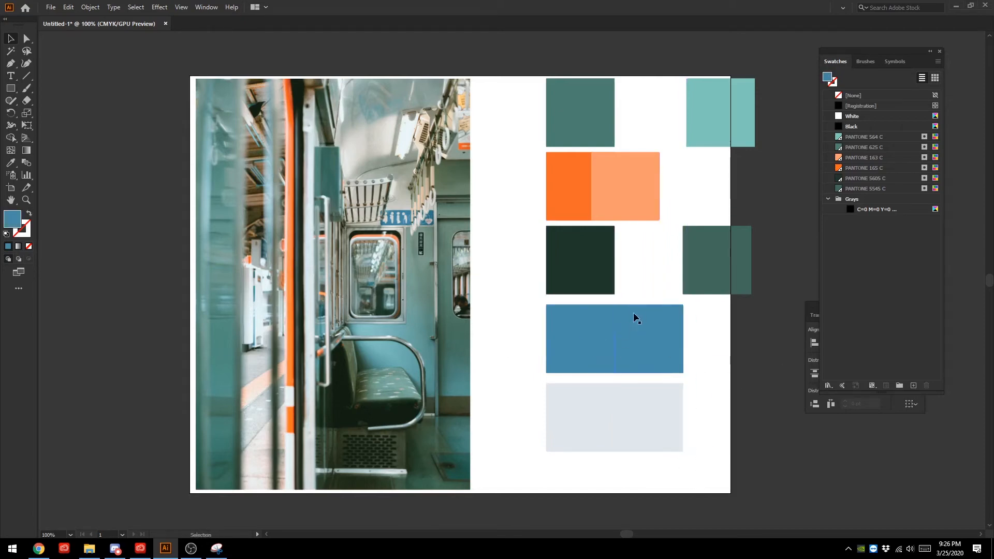
pyautogui.click(828, 386)
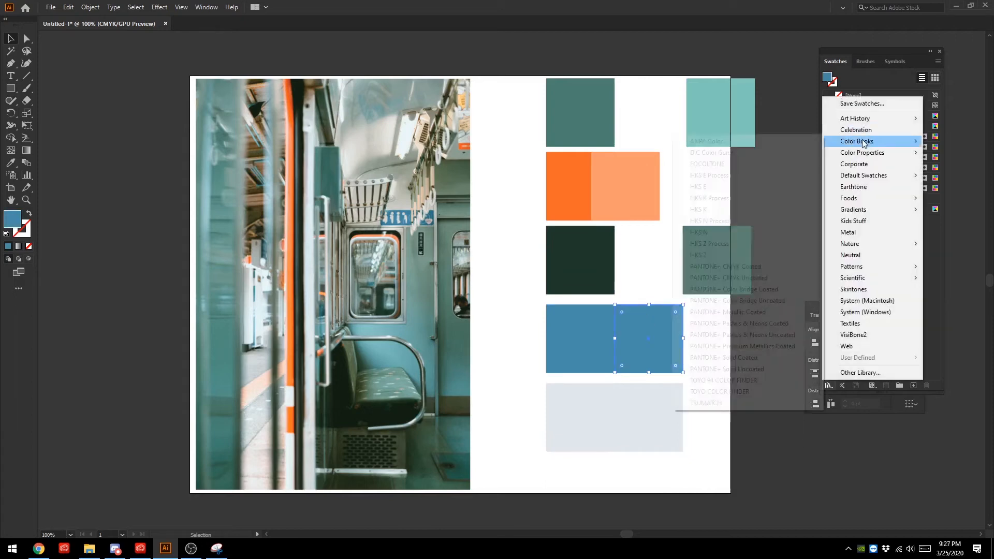
pyautogui.moveTo(858, 142)
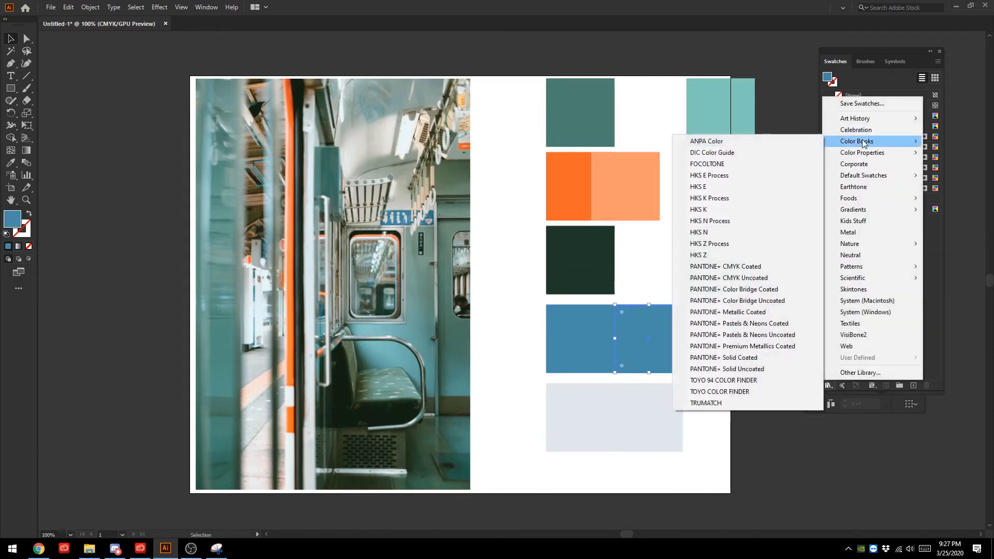
pyautogui.click(775, 357)
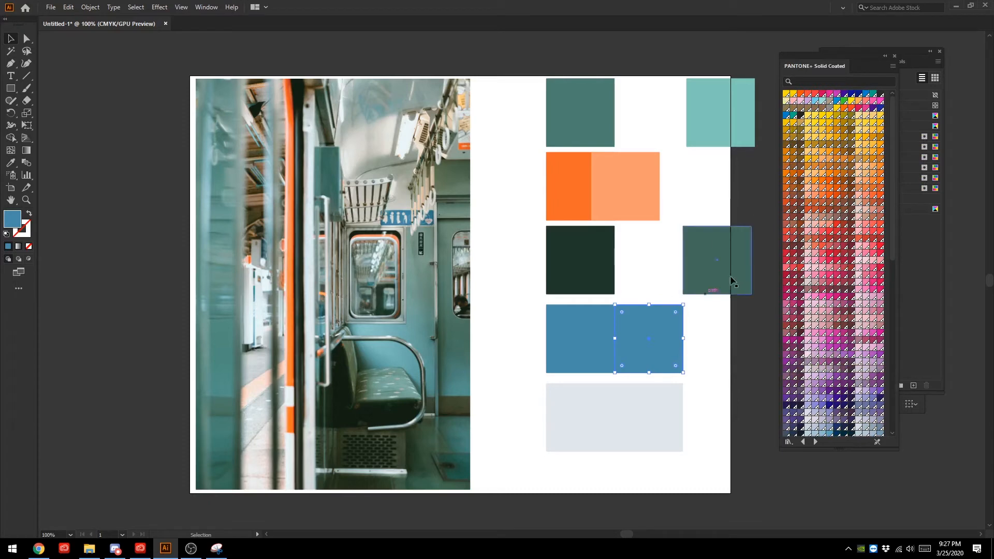
# - Try solid coated blues on the copied blue square, including a light sky blue, PANTONE 549 C and PANTONE 645 C
pyautogui.click(816, 101)
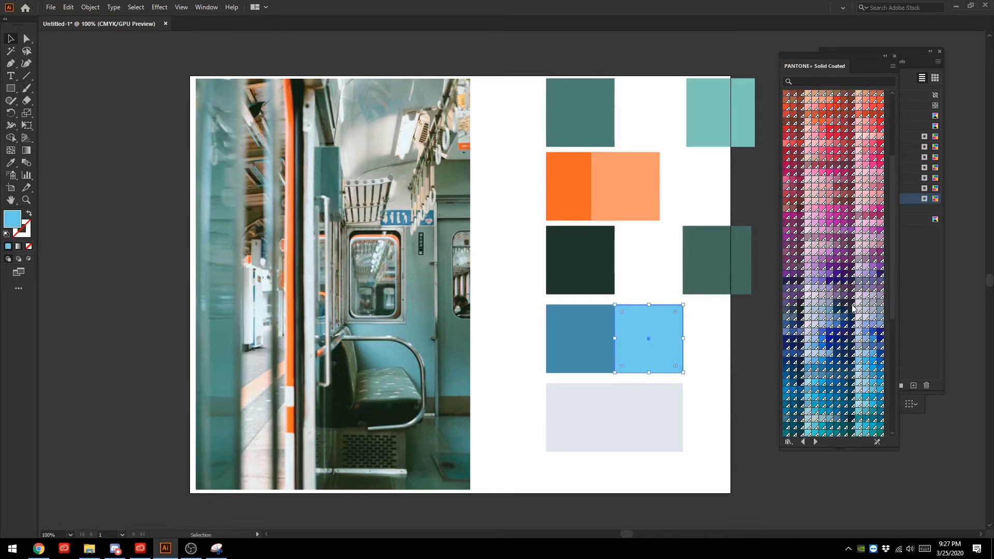
pyautogui.scroll(-5, 834, 329)
pyautogui.click(830, 313)
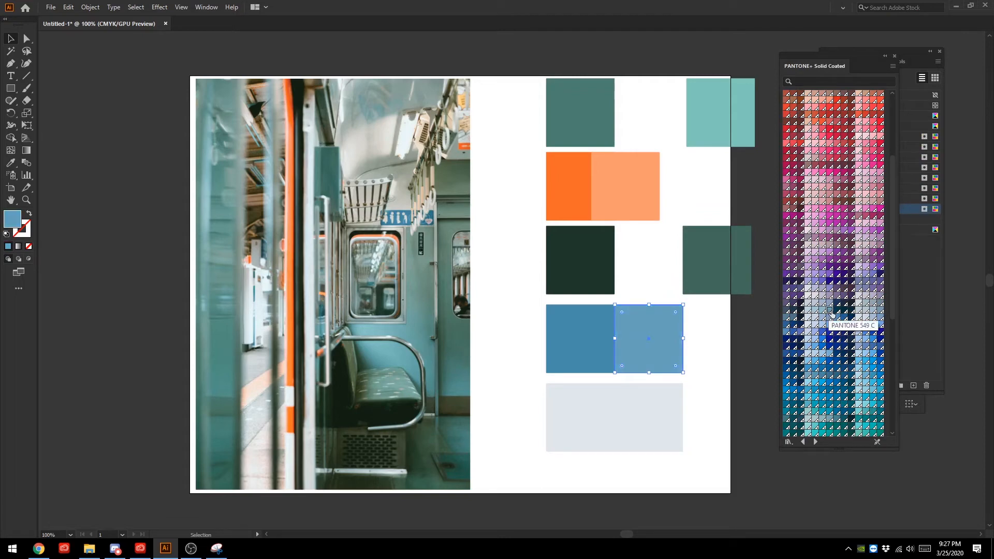
pyautogui.scroll(-2, 832, 327)
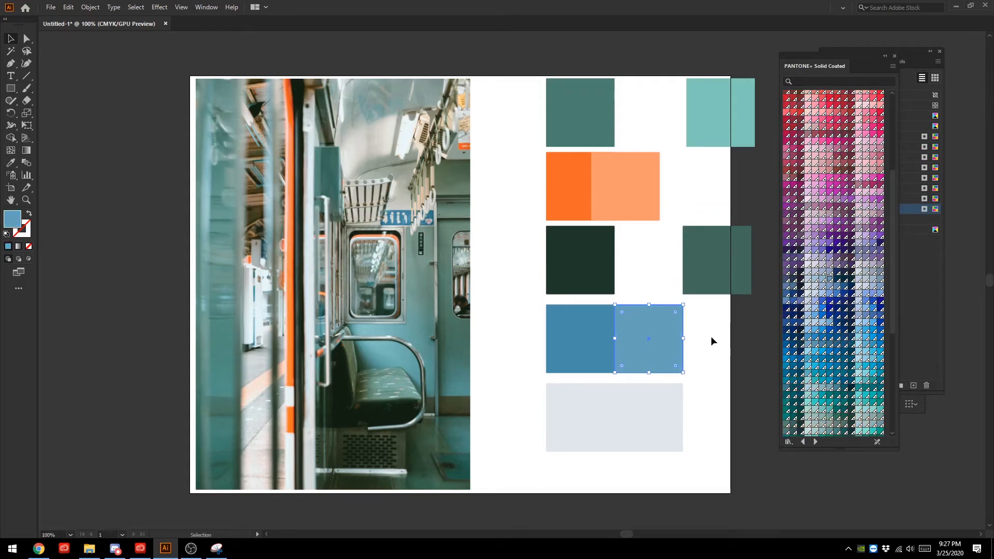
pyautogui.click(835, 288)
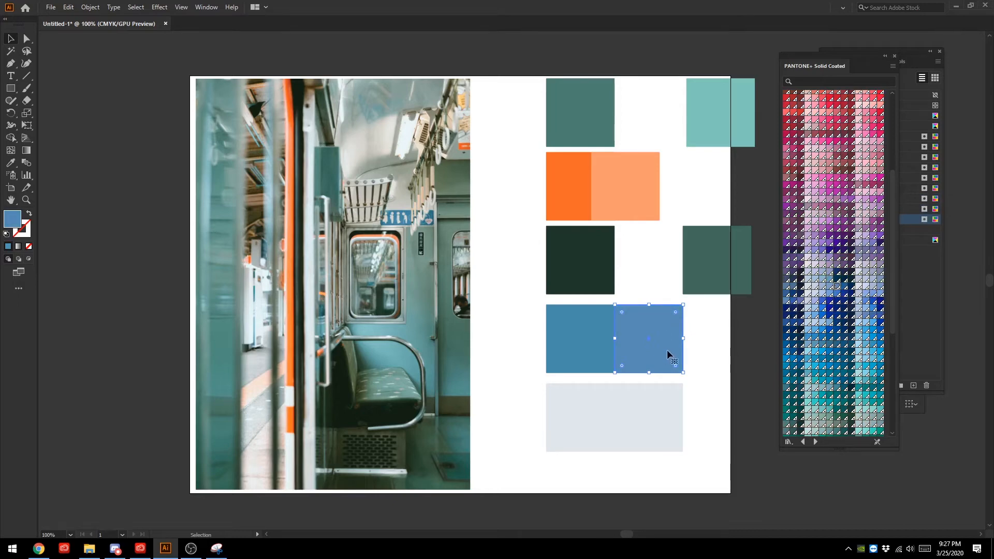
pyautogui.click(829, 288)
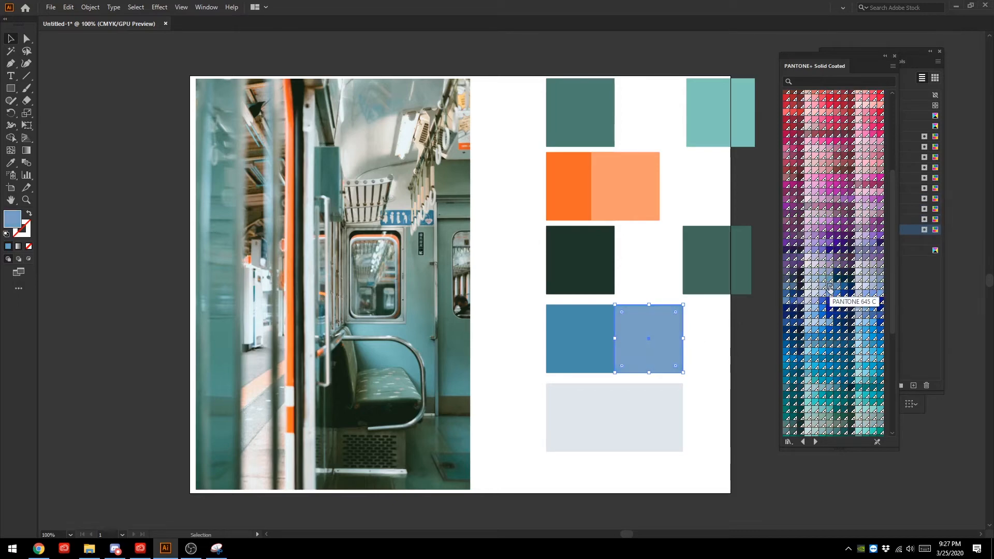
pyautogui.click(838, 294)
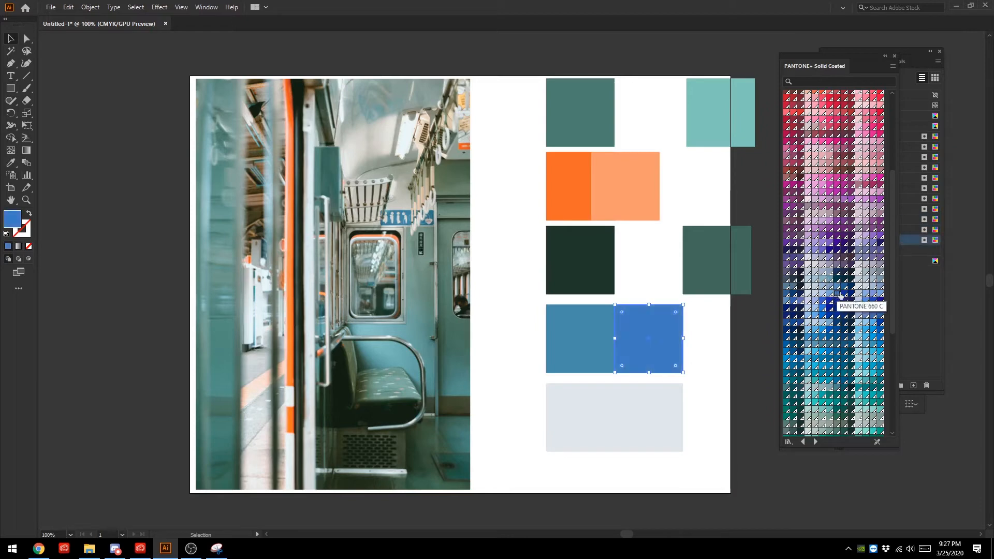
# - Test bright sky blue and dark blue solid coated swatches on the copied blue square
pyautogui.click(821, 355)
pyautogui.click(822, 341)
pyautogui.click(815, 332)
pyautogui.click(815, 331)
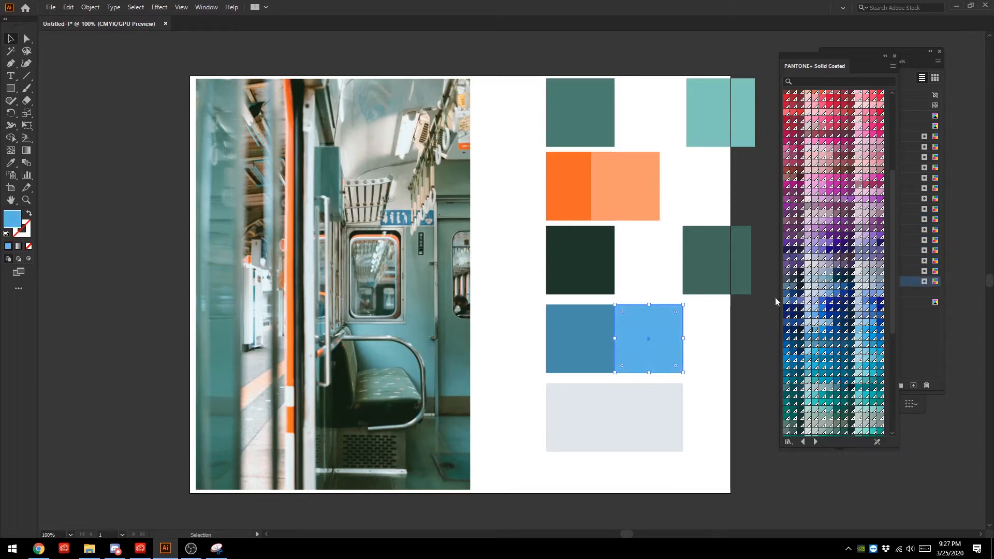
pyautogui.click(788, 303)
pyautogui.click(837, 296)
pyautogui.click(841, 290)
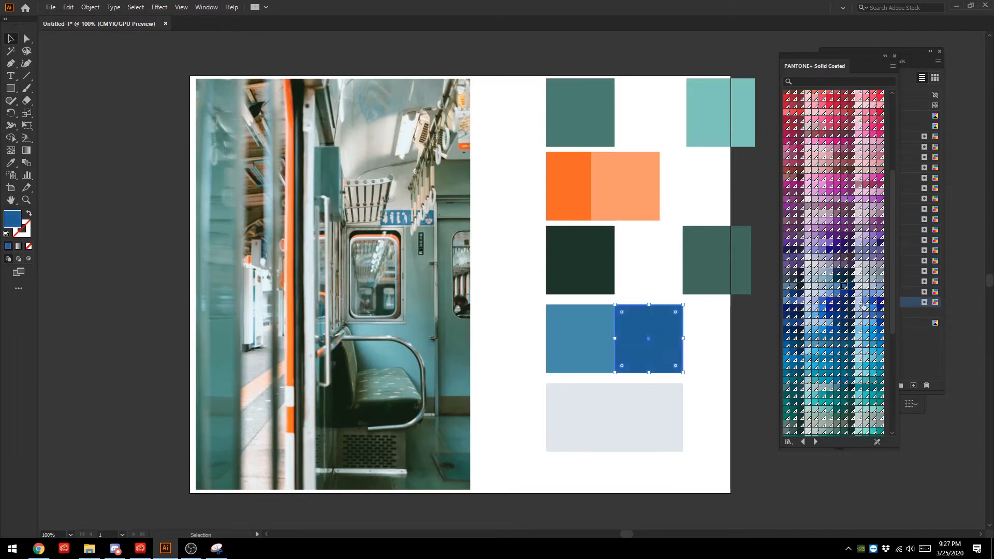
# - Test muted mid-blue, teal-leaning blue and pale blue solid coated swatches on the copied blue square
pyautogui.click(873, 308)
pyautogui.click(868, 344)
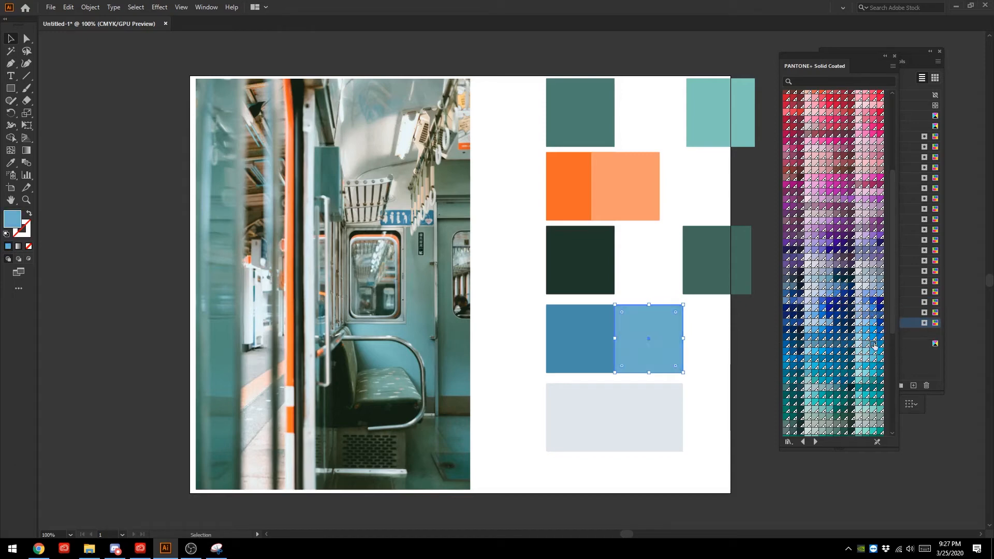
pyautogui.click(837, 361)
pyautogui.scroll(-3, 828, 368)
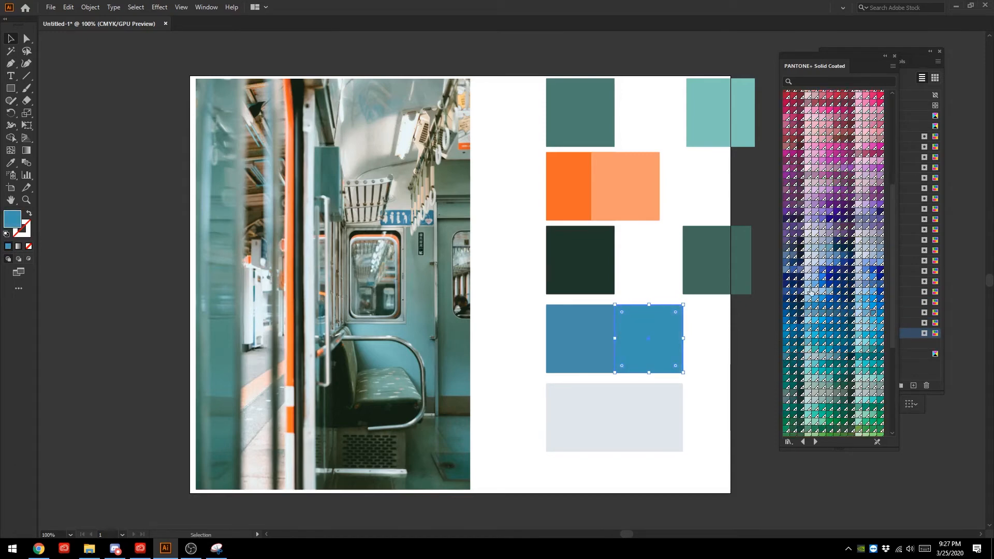
pyautogui.click(872, 293)
pyautogui.click(858, 306)
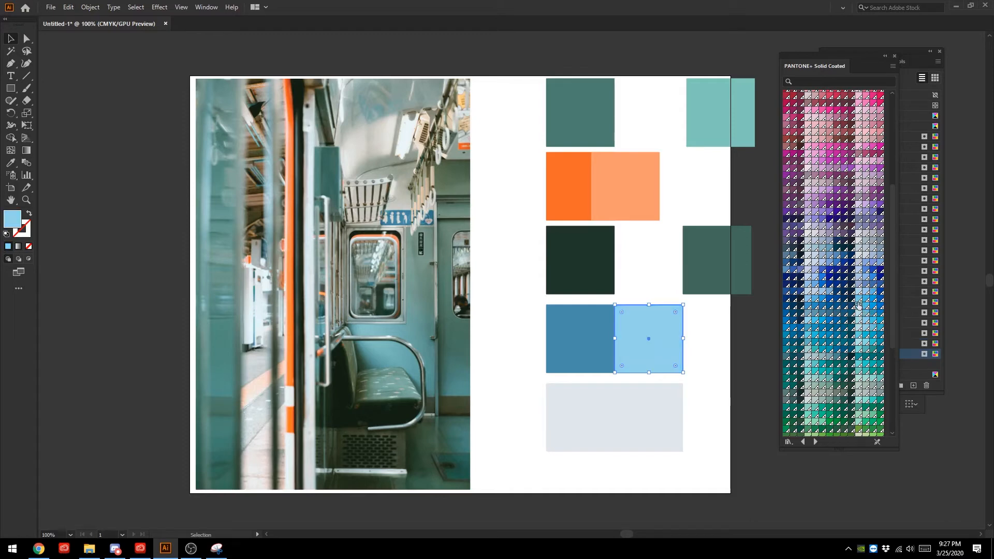
pyautogui.click(865, 305)
# - Compare PANTONE 7696 C on the copied blue square, settle on PANTONE 7697 C for its fill, and deselect it
pyautogui.click(815, 313)
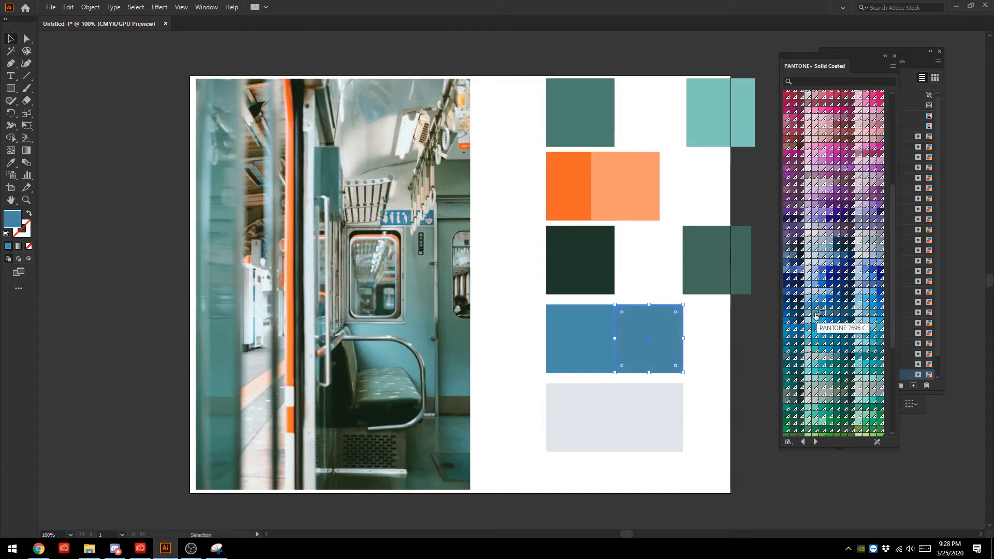
pyautogui.click(822, 314)
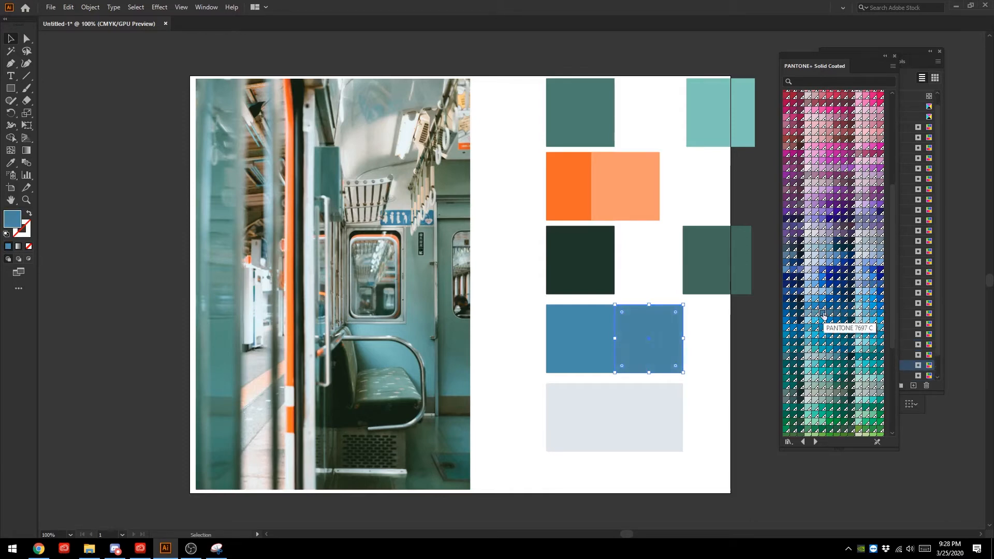
pyautogui.click(751, 358)
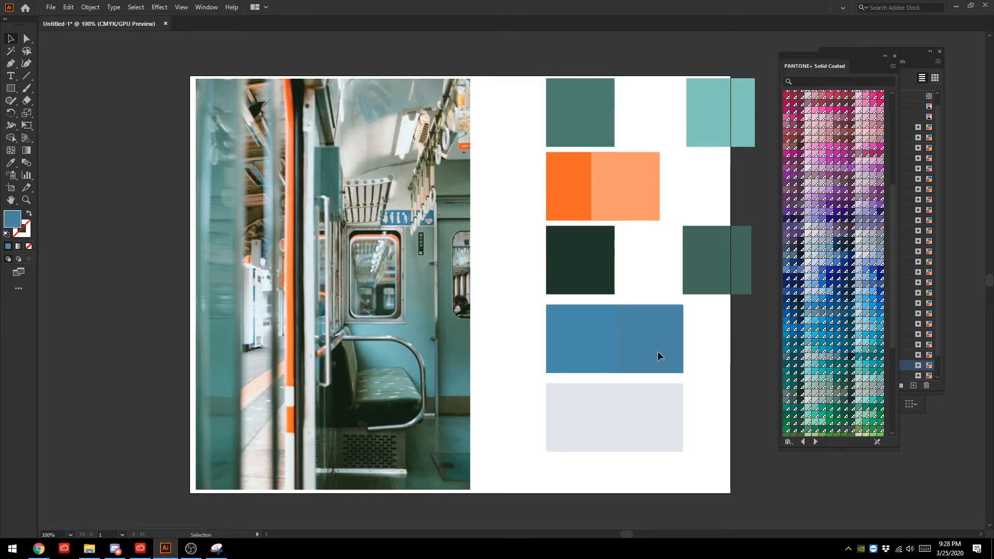
# - Try PANTONE 7690 C and a more saturated blue on the copied blue square, and undo these recolours
pyautogui.moveTo(657, 357); pyautogui.dragTo(675, 331)
pyautogui.click(674, 372)
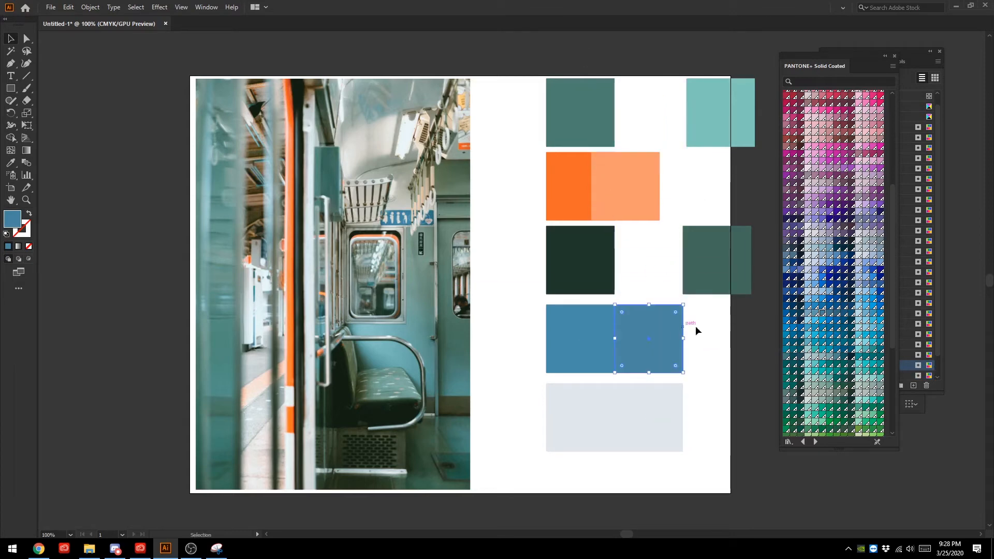
pyautogui.click(829, 313)
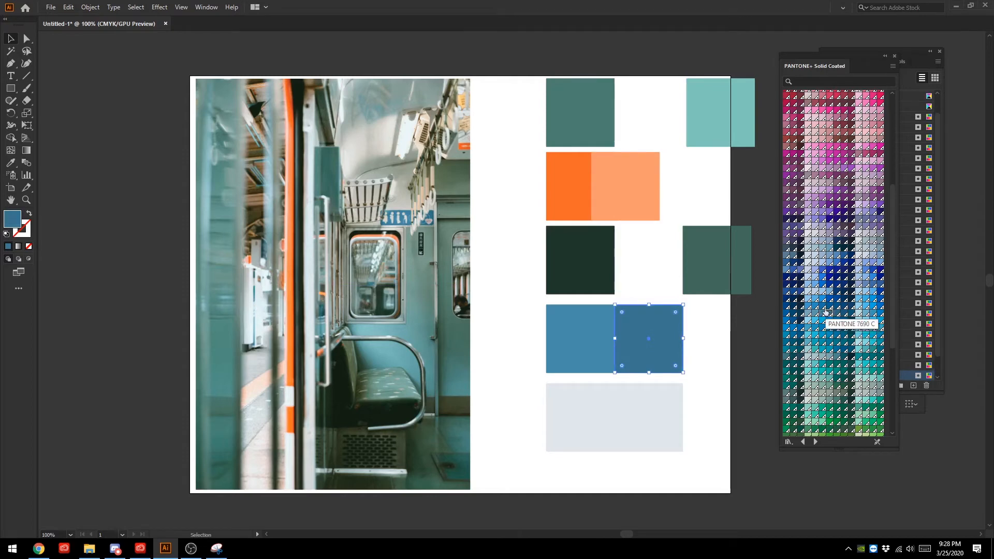
pyautogui.click(816, 310)
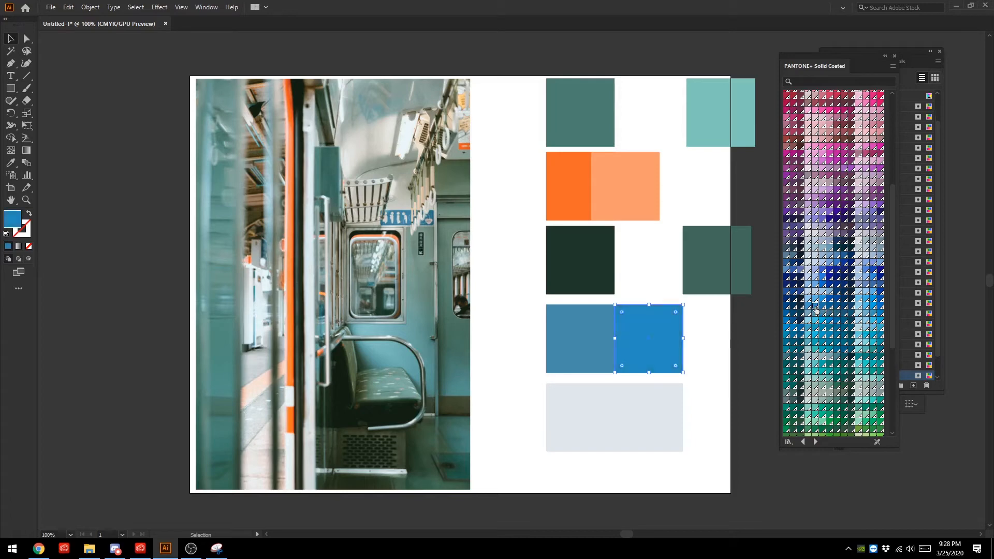
pyautogui.click(824, 316)
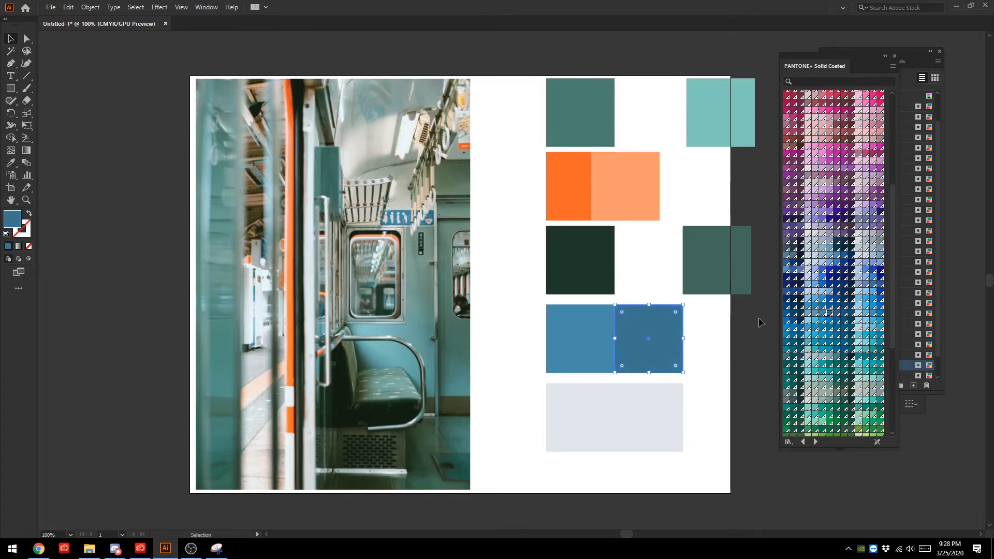
pyautogui.click(828, 355)
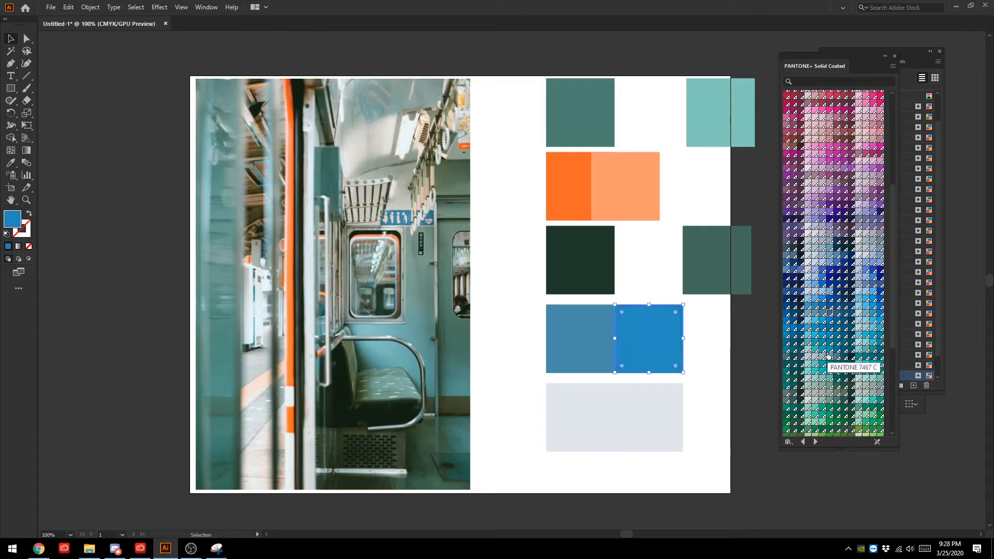
pyautogui.hotkey('ctrl', 'z')
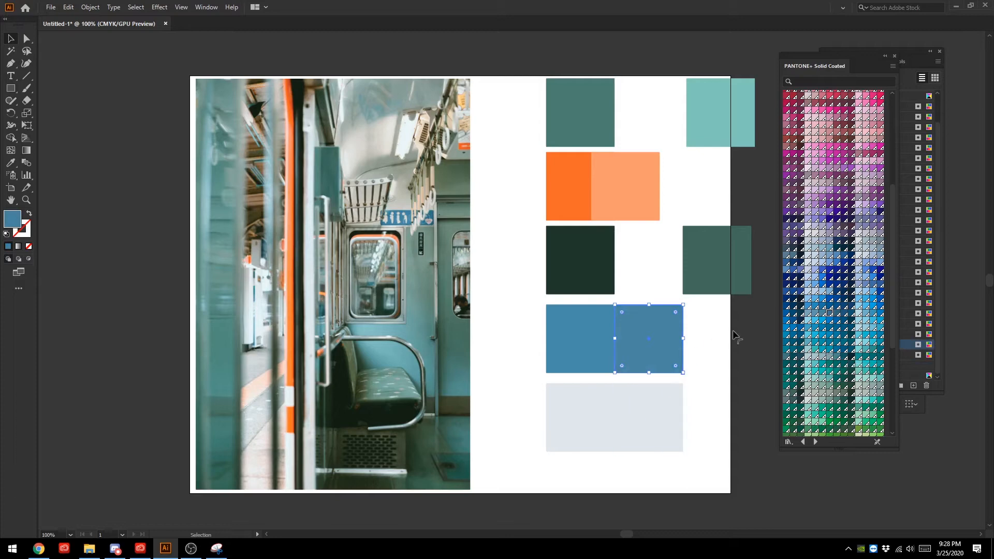
pyautogui.click(733, 332)
# - Select the copied light grey square and try muted blue-green and pale green swatches on it, including PANTONE 5523 C
pyautogui.click(647, 425)
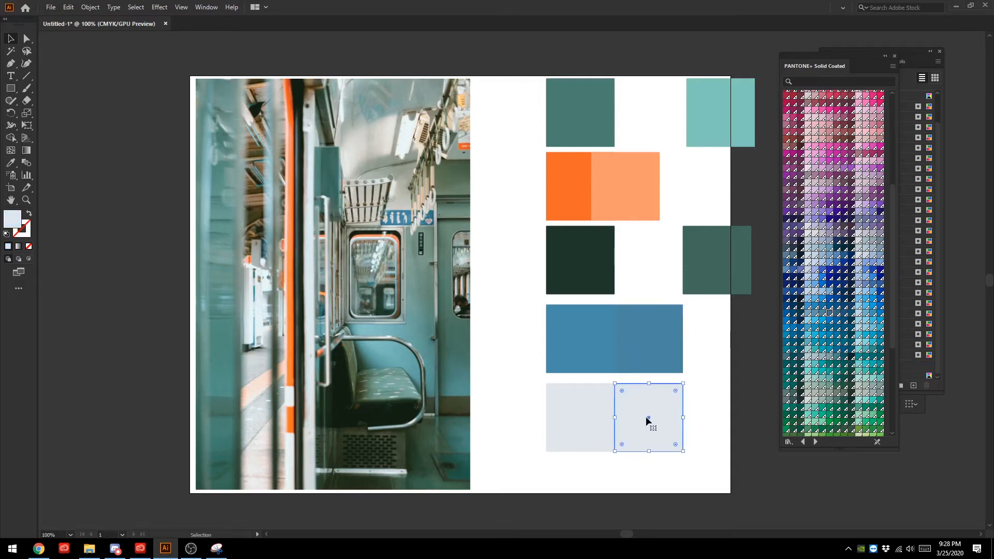
pyautogui.click(814, 357)
pyautogui.click(821, 357)
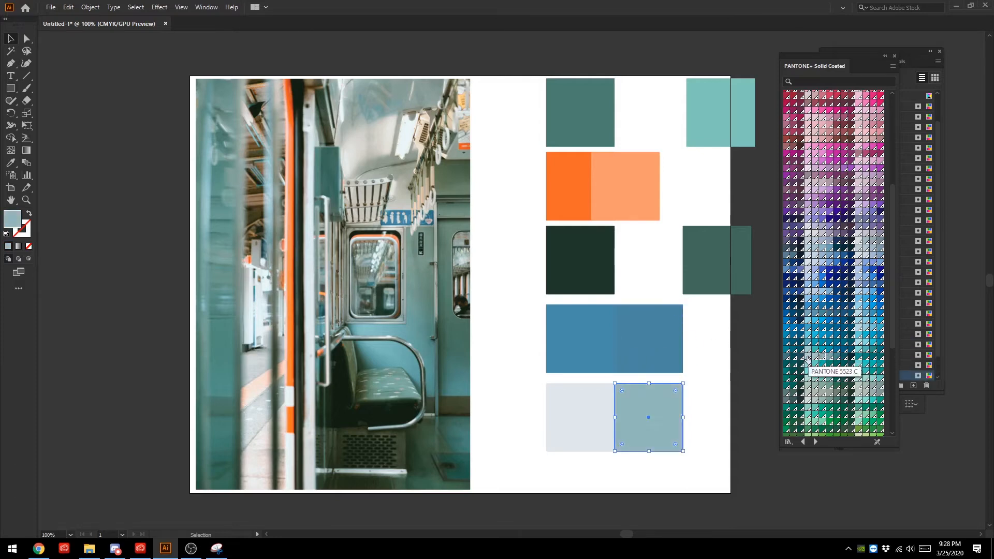
pyautogui.click(808, 357)
pyautogui.click(808, 401)
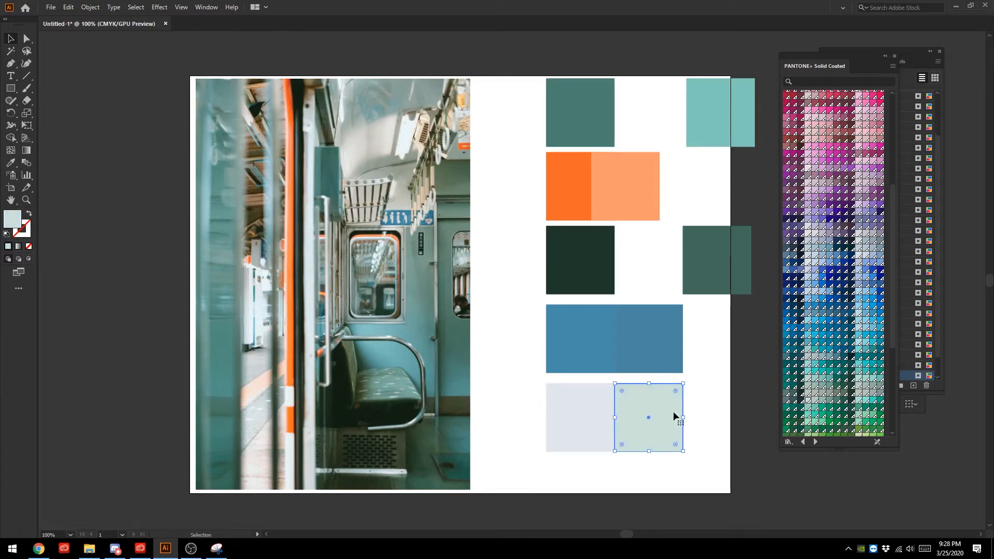
# - Find the greys in the solid coated book and recolour the copied light grey square with PANTONE Cool Gray 1 C
pyautogui.scroll(5, 824, 388)
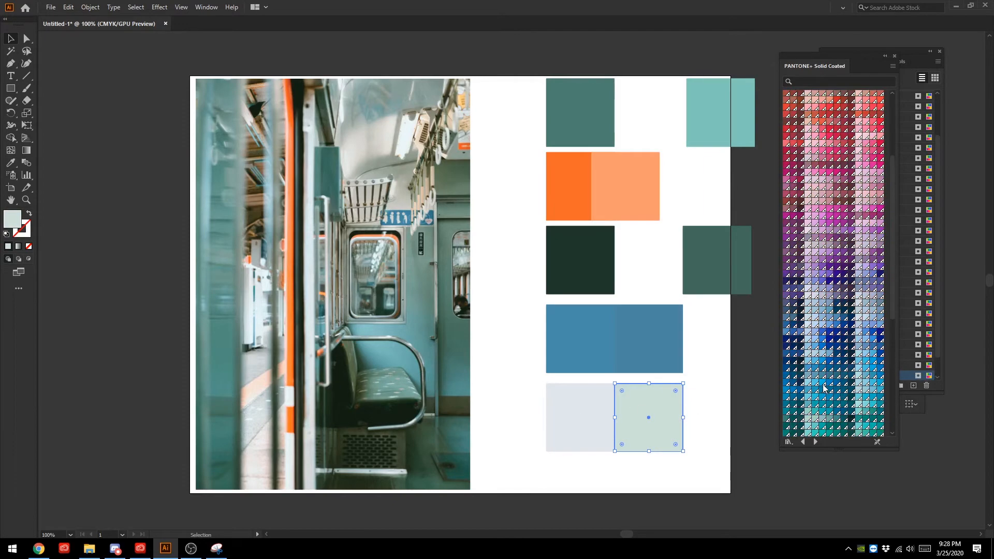
pyautogui.scroll(3, 824, 388)
pyautogui.scroll(3, 807, 390)
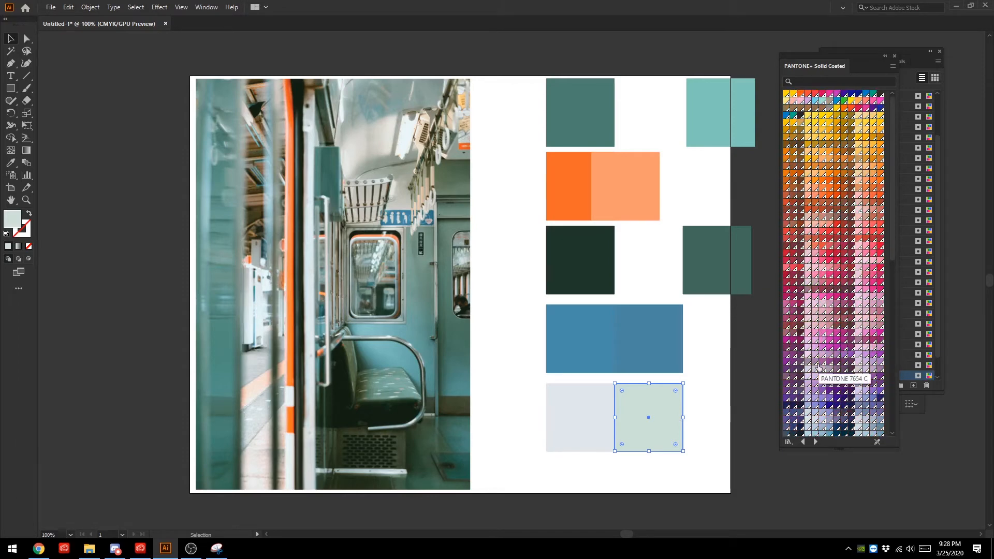
pyautogui.scroll(-10, 817, 409)
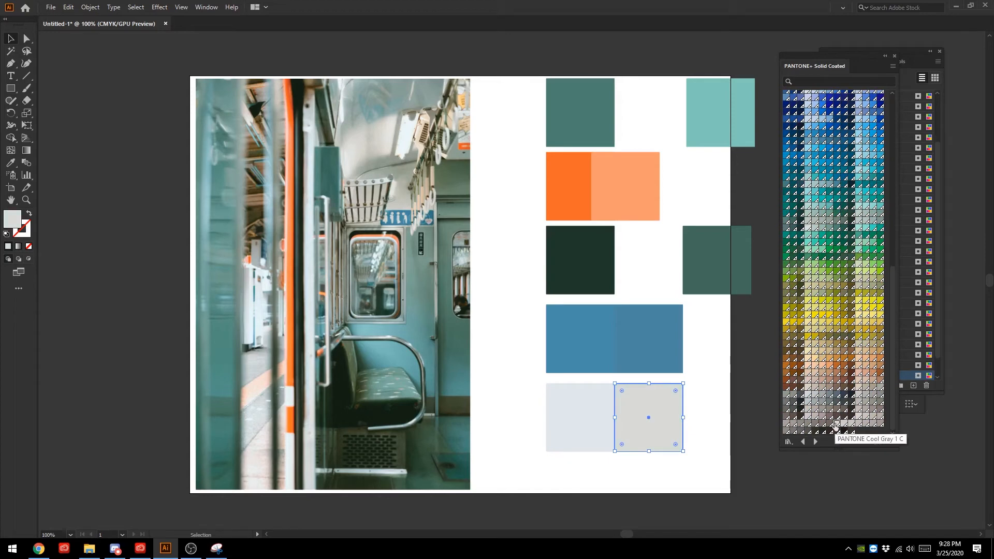
pyautogui.click(837, 424)
pyautogui.click(710, 466)
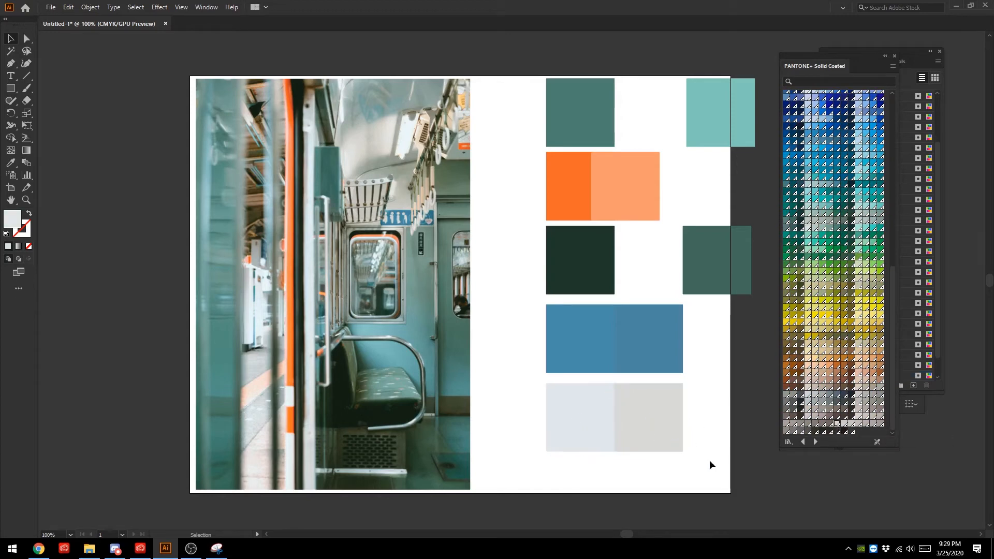
pyautogui.click(581, 417)
pyautogui.click(860, 396)
pyautogui.hotkey('ctrl', 'z')
# - Reselect the copied light grey square and compare warm beige, PANTONE 427 C, pinkish grey and cool grey swatches on it
pyautogui.click(649, 418)
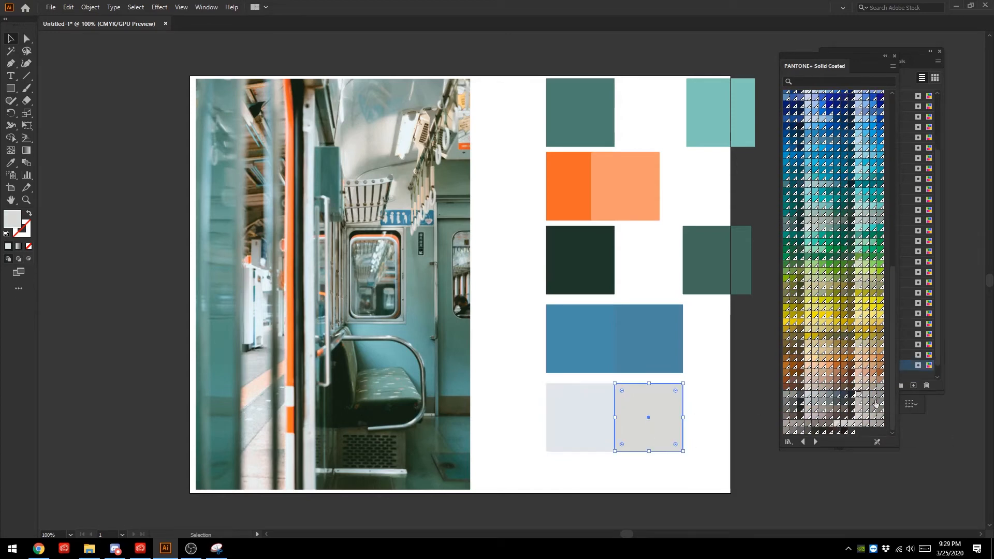
pyautogui.click(860, 397)
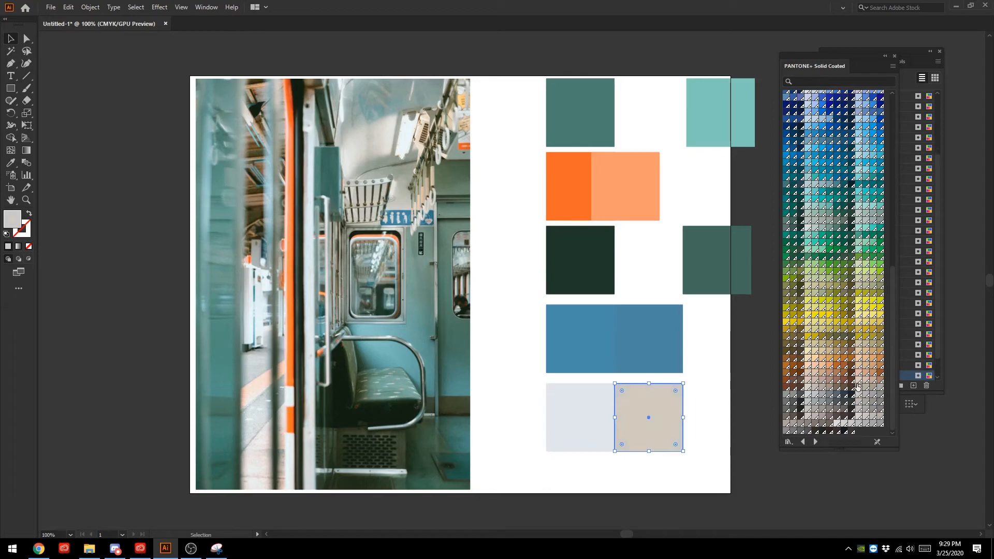
pyautogui.click(809, 395)
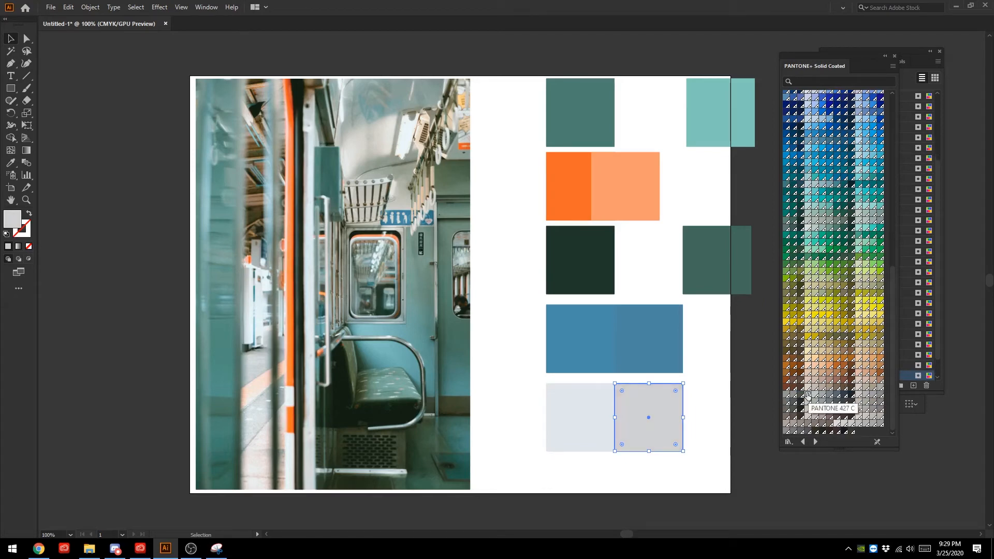
pyautogui.click(809, 417)
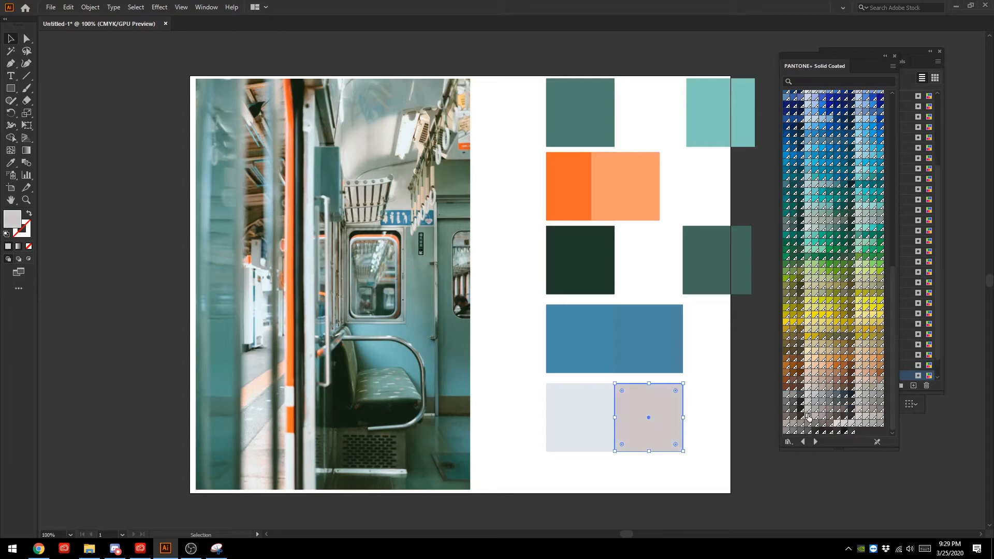
pyautogui.click(843, 423)
# - Open the PANTONE+ Pastels & Neons Coated book and try beige, pinkish off-white and pale green swatches on the copied light grey square
pyautogui.click(788, 442)
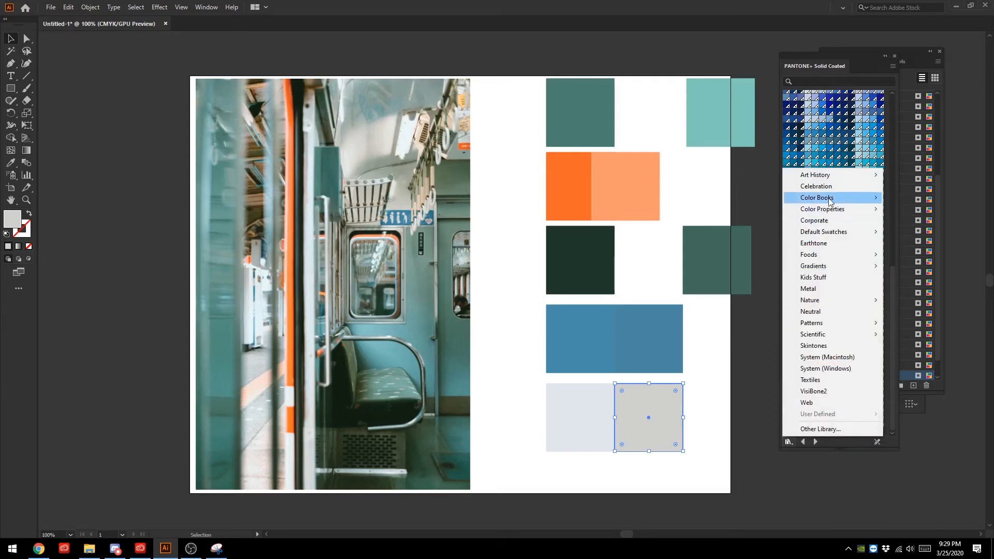
pyautogui.moveTo(830, 201)
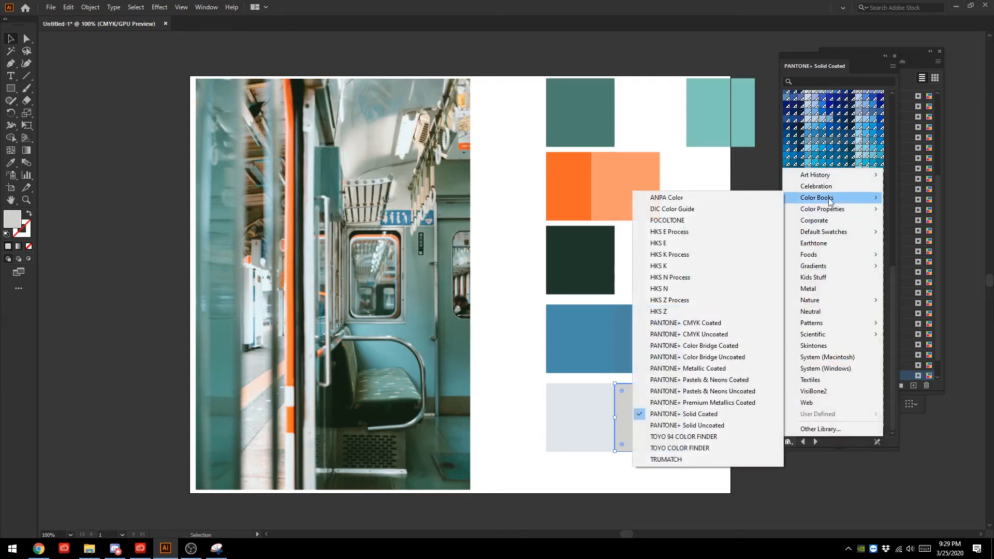
pyautogui.click(743, 381)
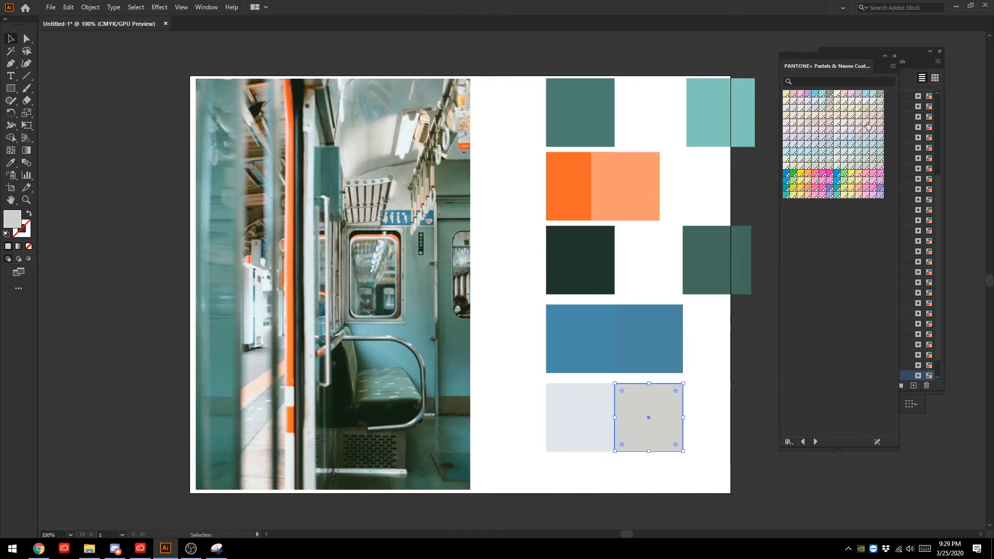
pyautogui.click(854, 167)
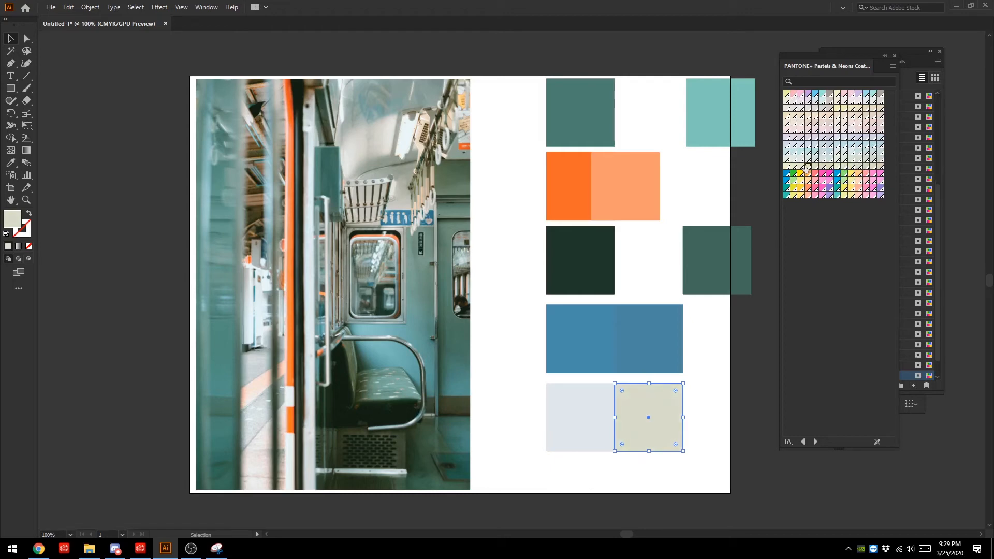
pyautogui.click(874, 102)
pyautogui.click(866, 102)
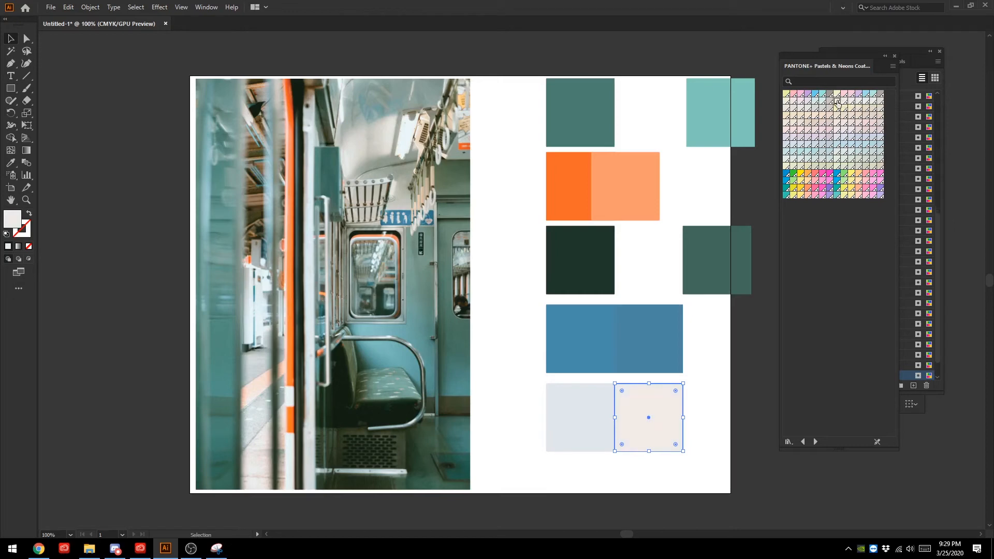
pyautogui.click(837, 102)
pyautogui.click(837, 159)
# - Open the PANTONE+ Solid Uncoated book, try olive-beige and warm grey swatches, and recolour the copied square with a light neutral grey
pyautogui.click(789, 442)
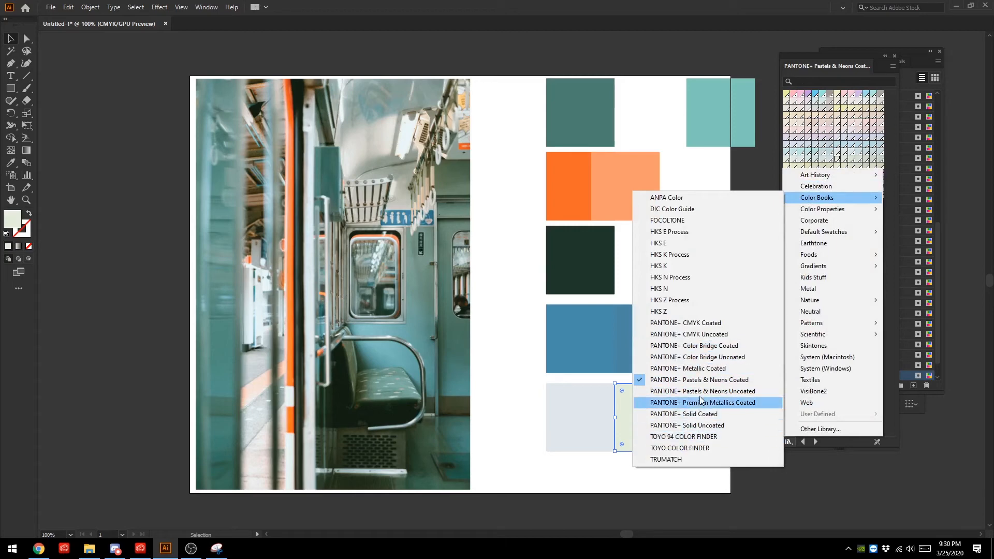
pyautogui.click(702, 425)
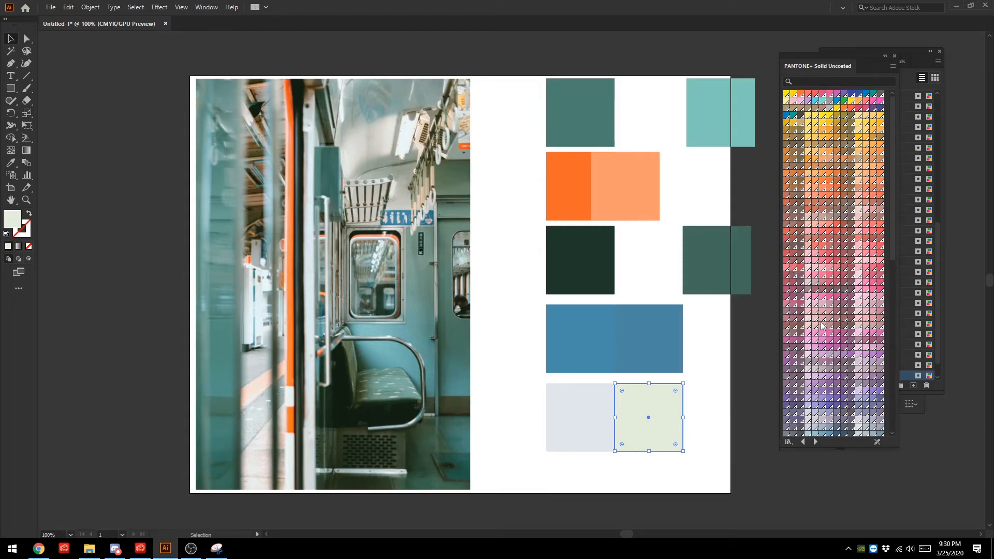
pyautogui.scroll(-5, 823, 326)
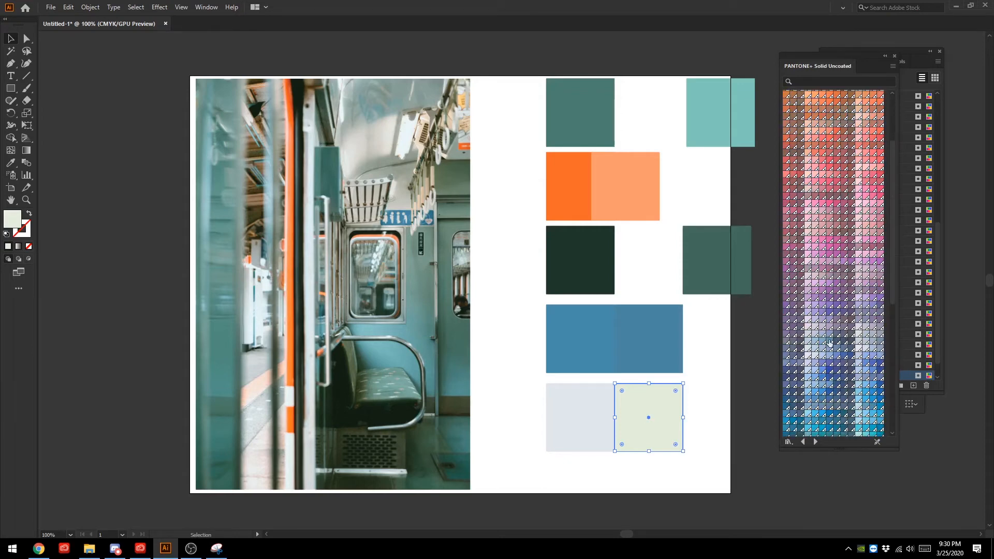
pyautogui.scroll(-10, 831, 345)
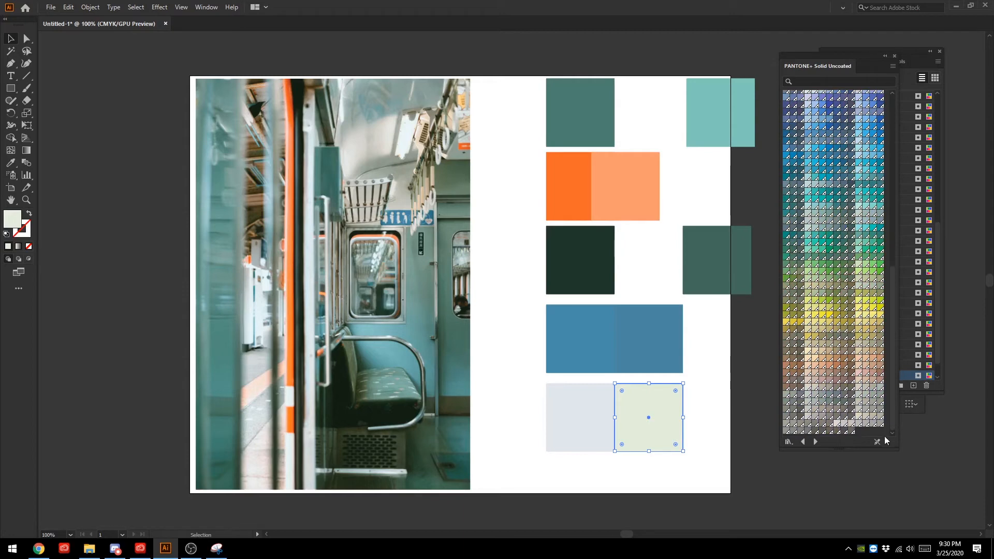
pyautogui.click(858, 280)
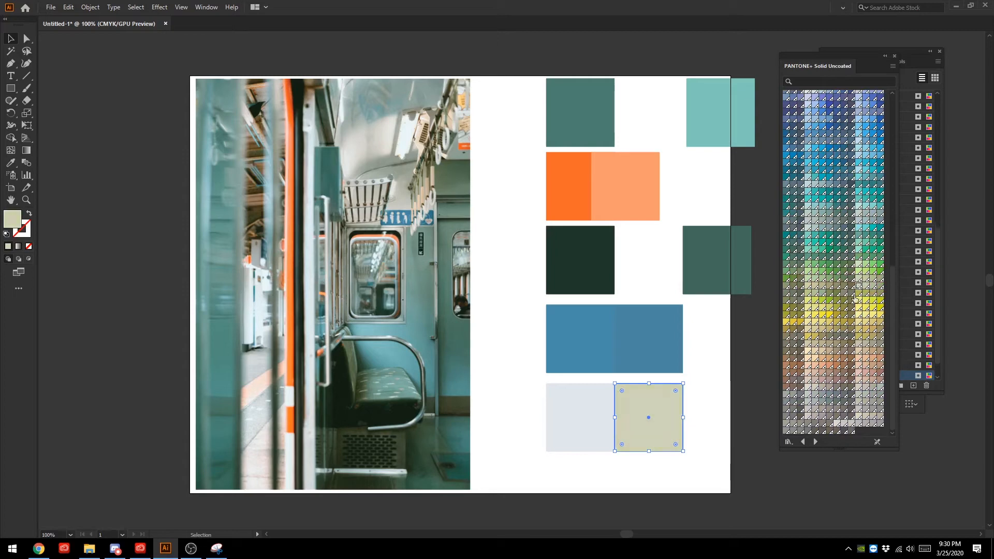
pyautogui.click(836, 424)
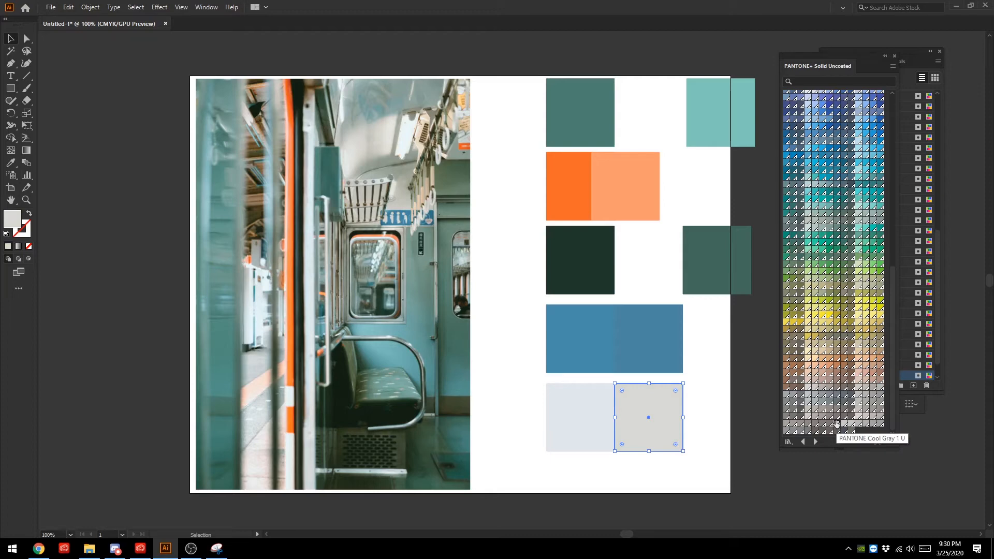
pyautogui.click(865, 424)
pyautogui.click(837, 424)
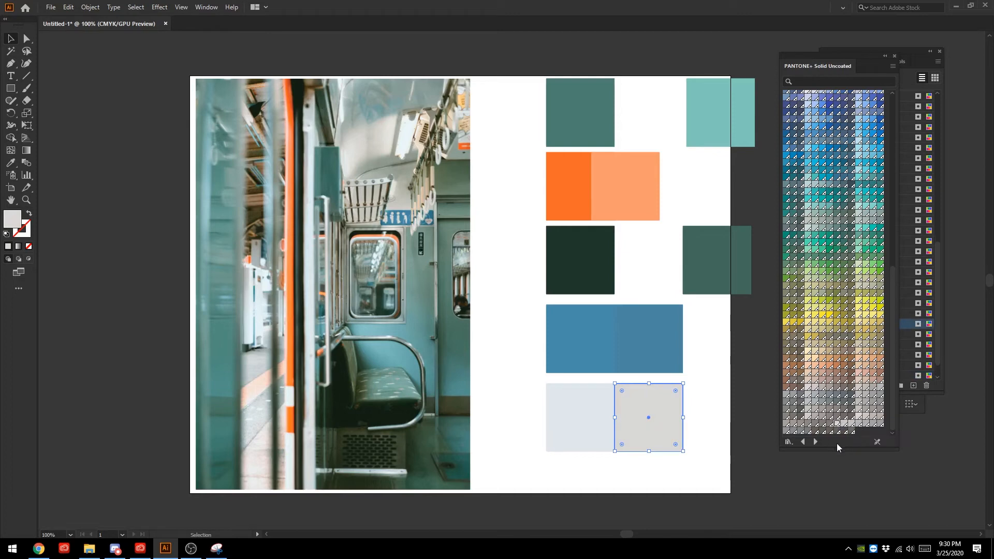
# - Reselect the copied grey square, compare a darker grey from the solid uncoated greys, and reapply the light neutral grey
pyautogui.click(759, 467)
pyautogui.click(650, 417)
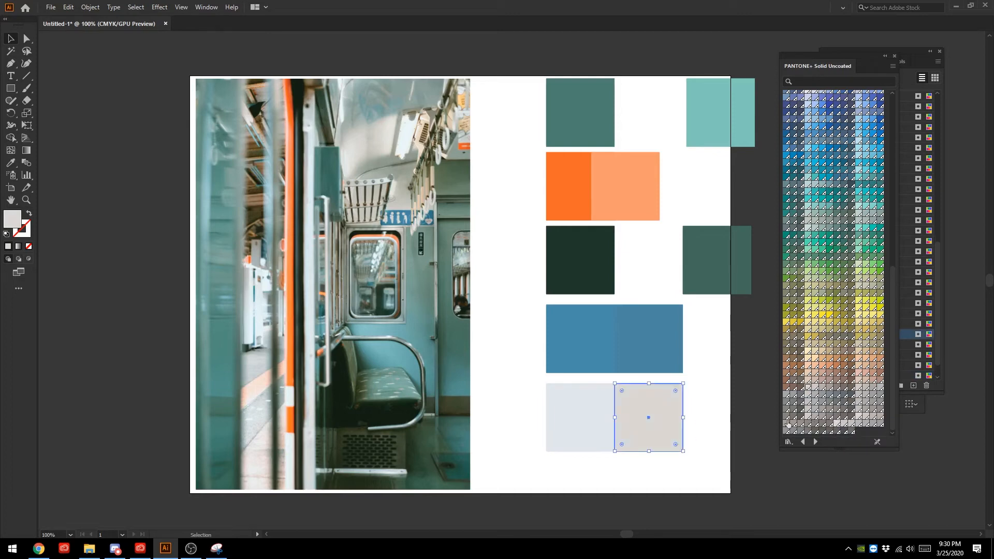
pyautogui.click(858, 388)
pyautogui.click(857, 389)
pyautogui.click(851, 423)
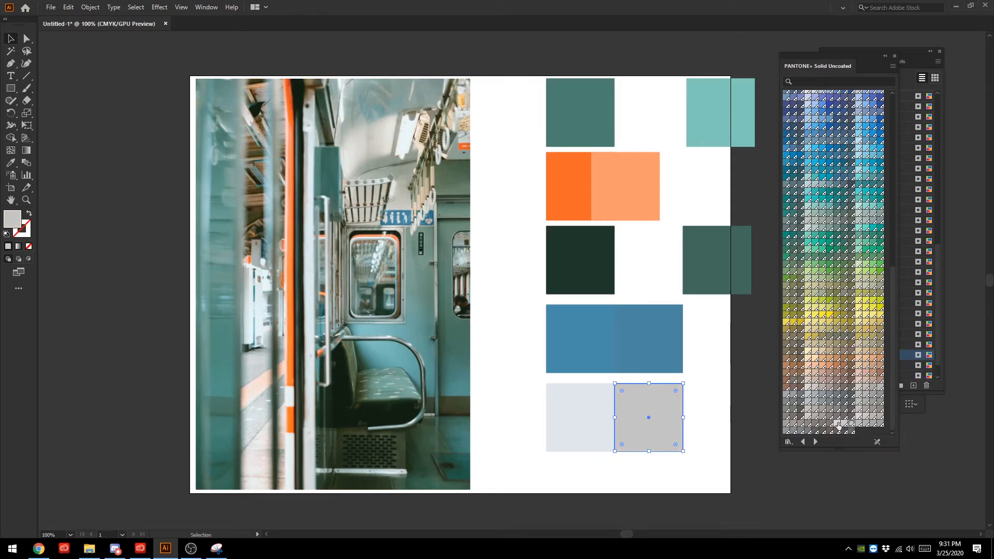
pyautogui.click(838, 423)
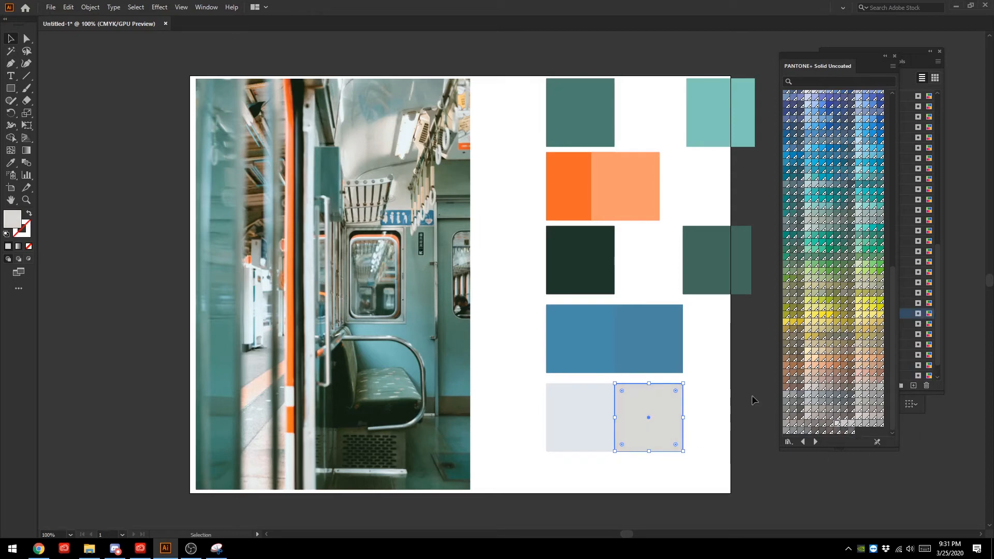
# - Try a muted sage green swatch on the copied grey square and restore its light neutral grey
pyautogui.click(810, 227)
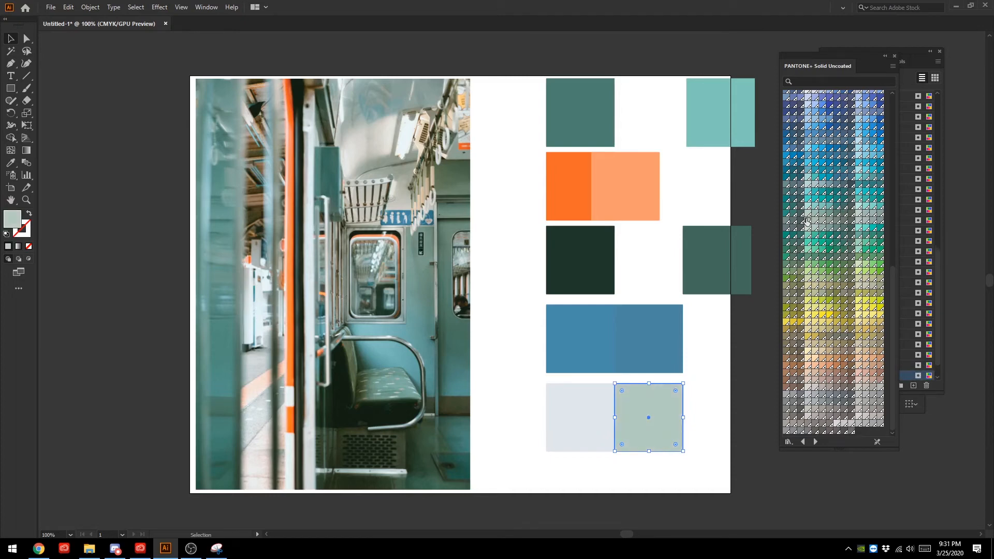
pyautogui.scroll(10, 818, 206)
pyautogui.scroll(-10, 819, 206)
pyautogui.click(836, 423)
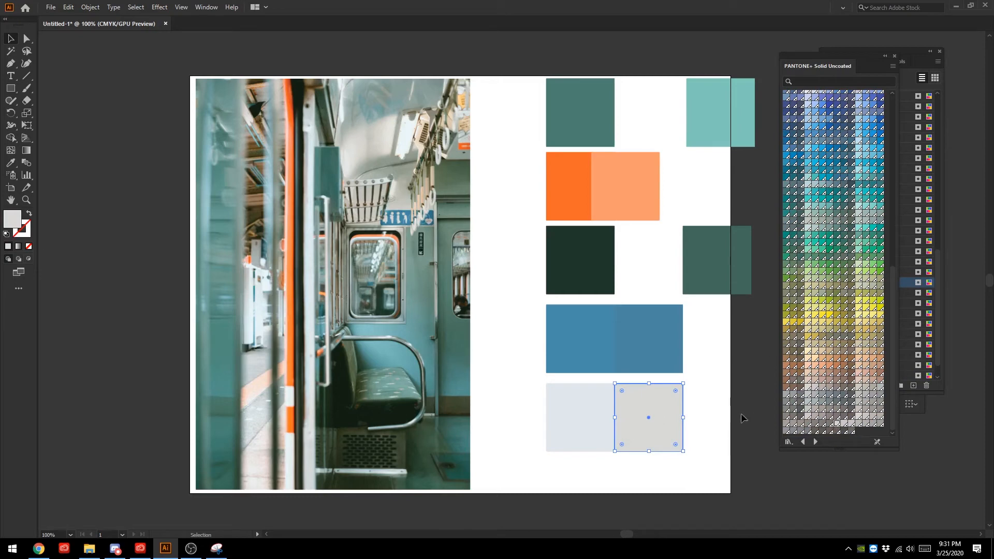
# - Duplicate the neutral grey square and place the copy against the other side of the sampled light blue-grey square
pyautogui.click(641, 425)
pyautogui.press('a')
pyautogui.hotkey('ctrl', 'v')
pyautogui.moveTo(511, 284); pyautogui.dragTo(518, 415)
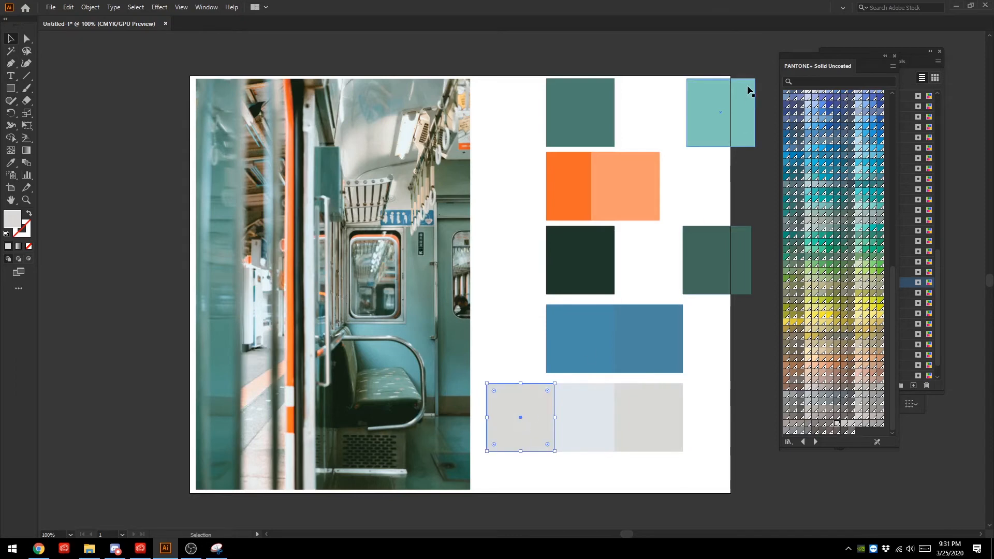
# - Open the PANTONE+ CMYK Uncoated book, find its greys and recolour the new duplicate square with PANTONE P 179-2 U
pyautogui.click(788, 443)
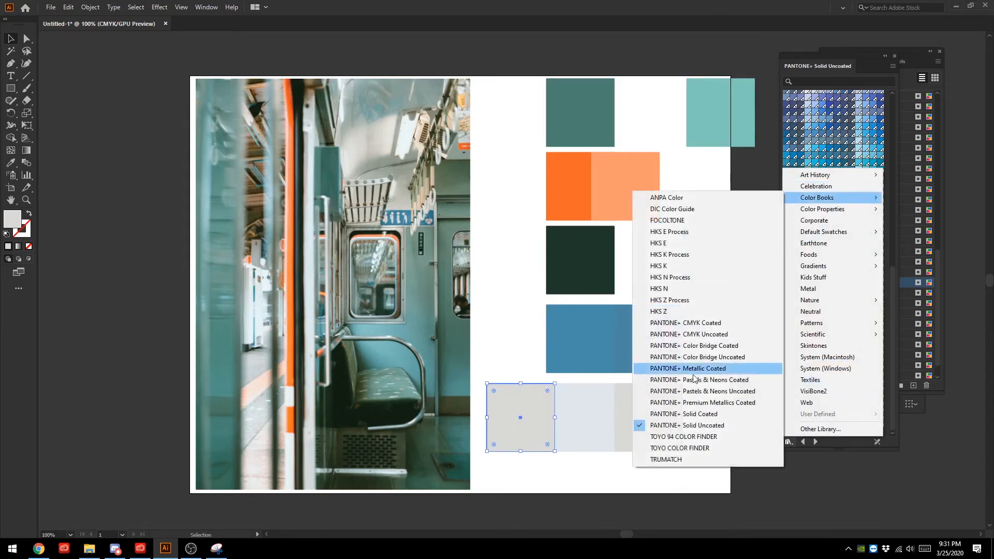
pyautogui.click(689, 334)
pyautogui.scroll(-10, 831, 230)
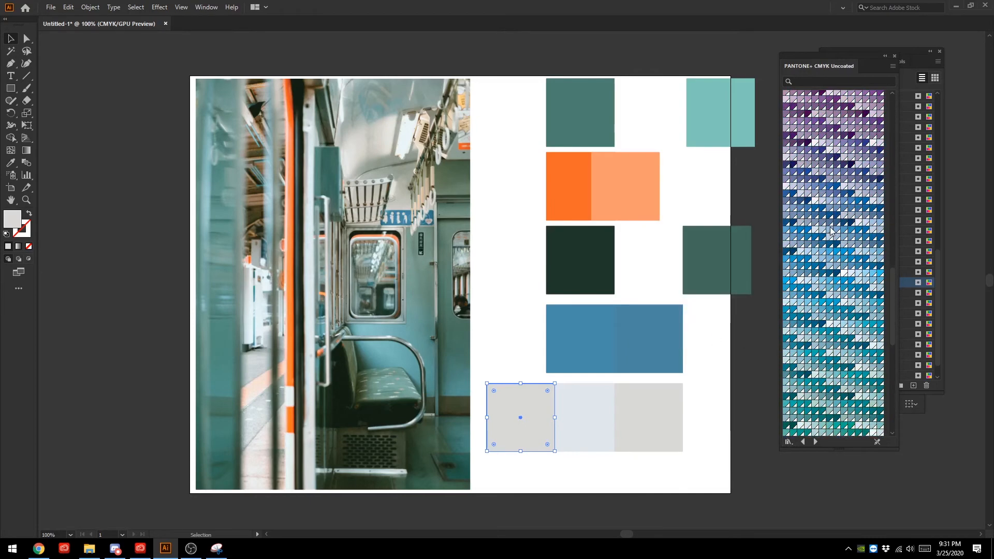
pyautogui.scroll(-6, 831, 230)
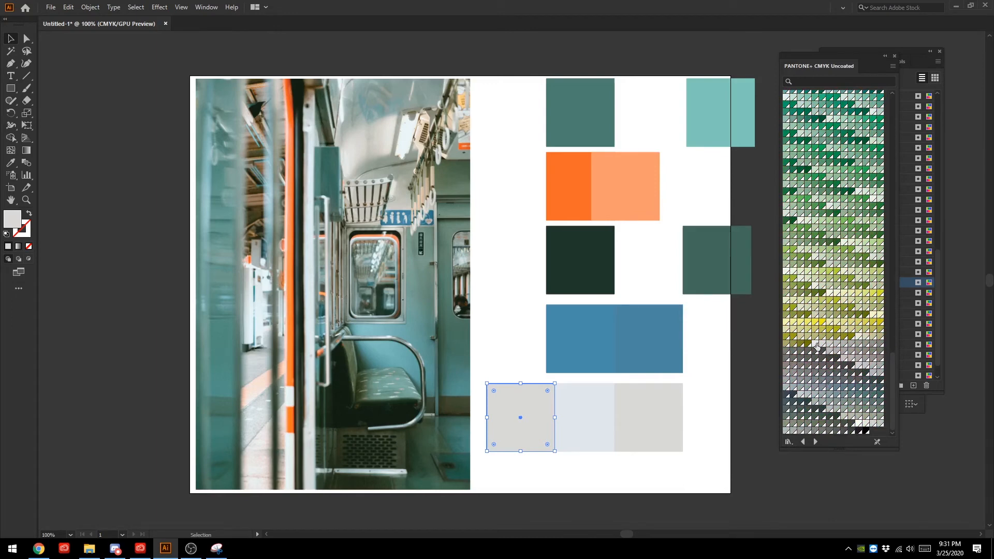
pyautogui.click(859, 365)
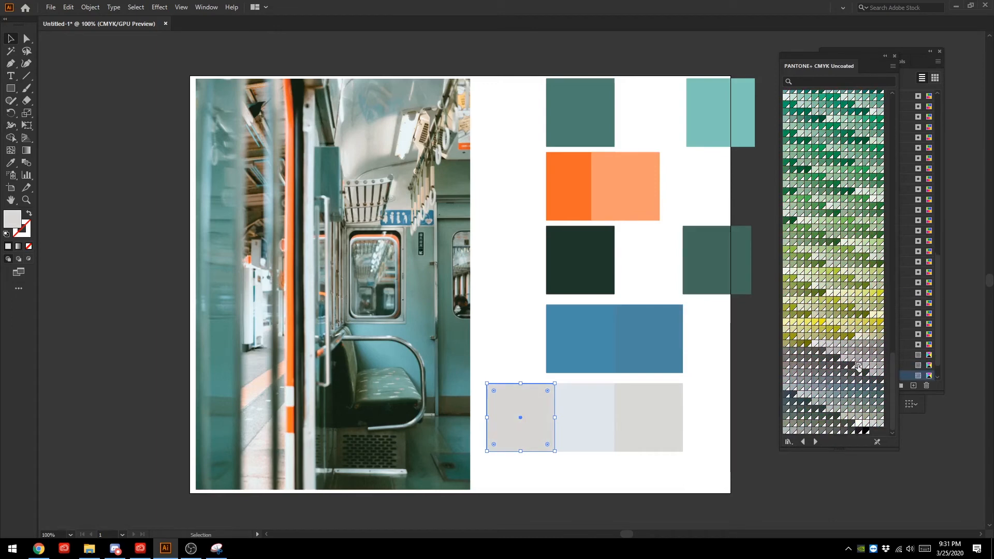
pyautogui.click(859, 423)
pyautogui.click(866, 424)
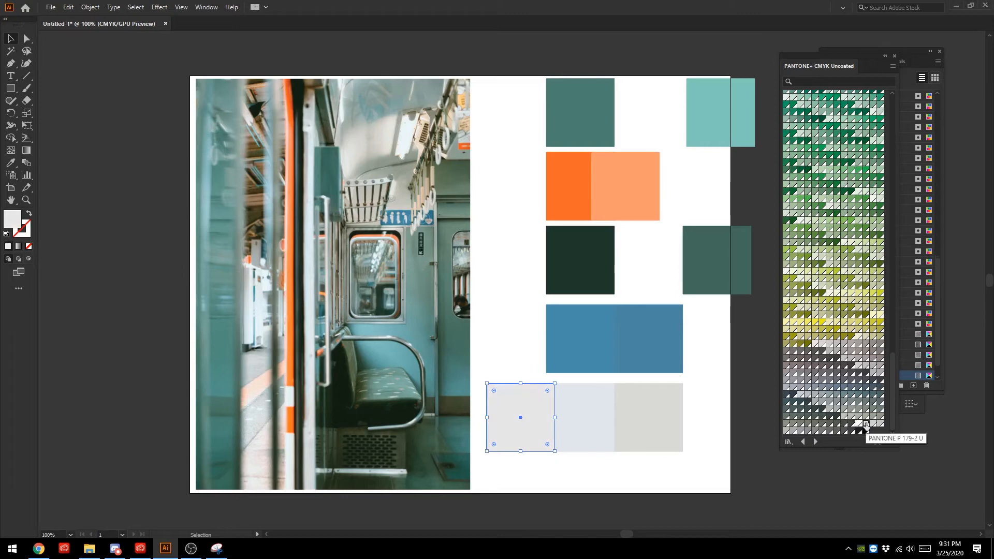
pyautogui.click(807, 478)
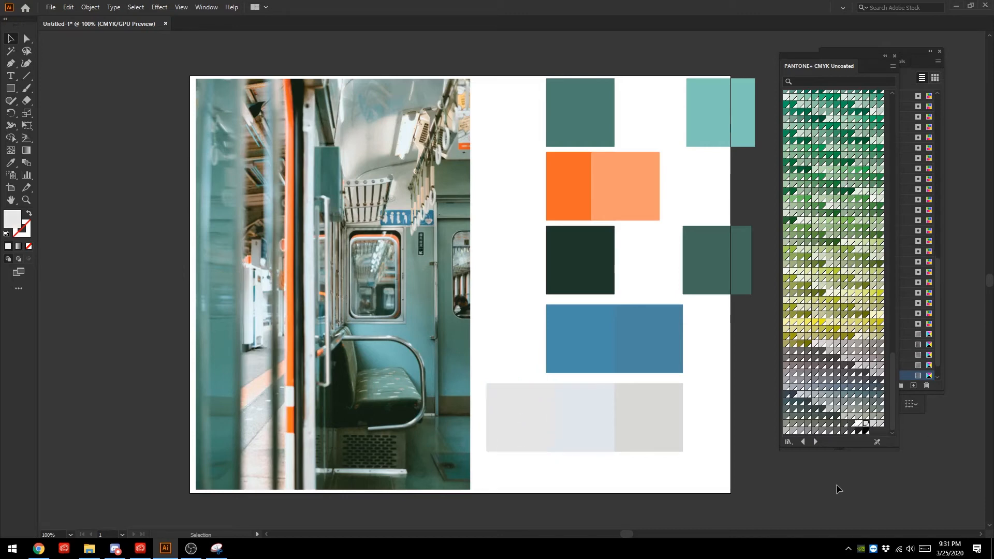
# - Reselect the new duplicate square and compare cool grey, light grey and pinkish grey CMYK uncoated swatches on it
pyautogui.click(517, 442)
pyautogui.click(873, 425)
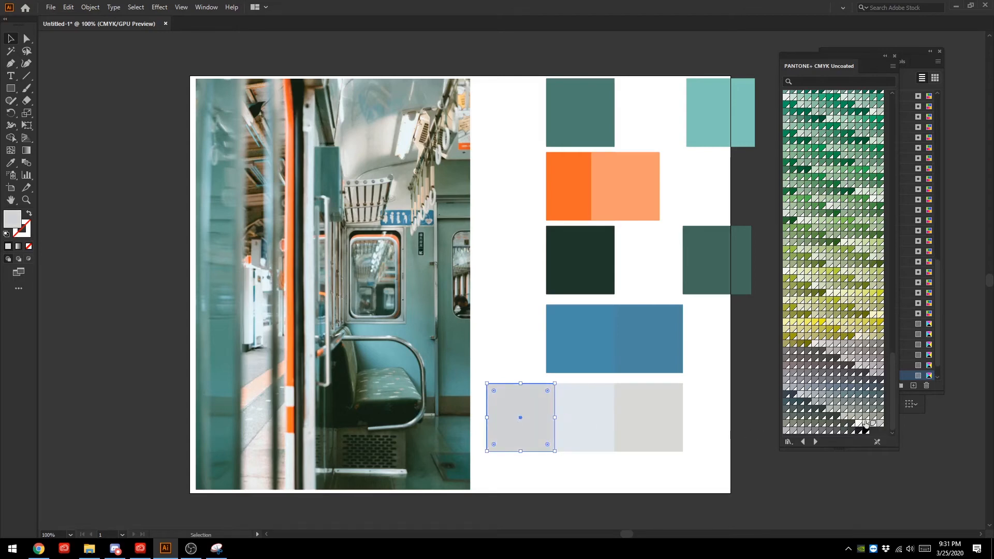
pyautogui.click(866, 425)
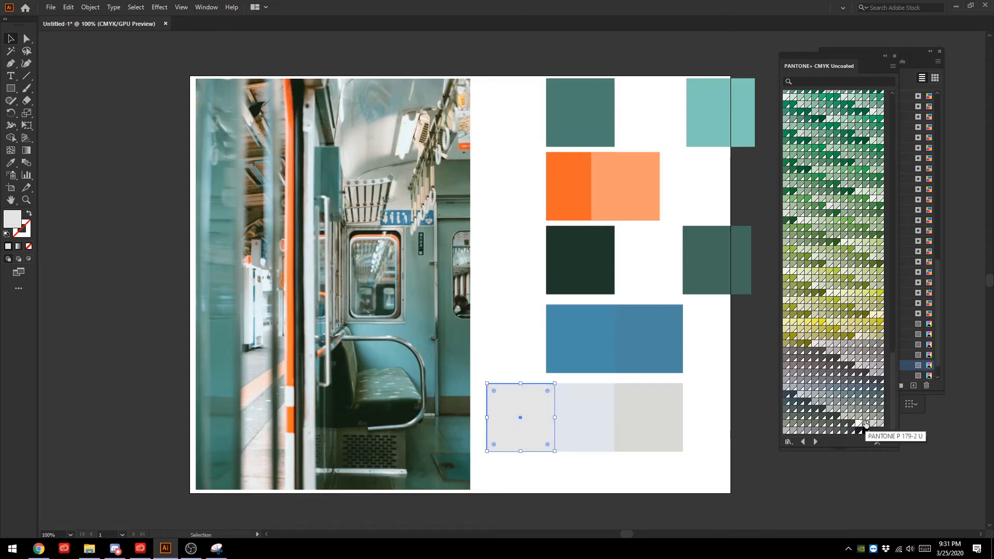
pyautogui.click(858, 366)
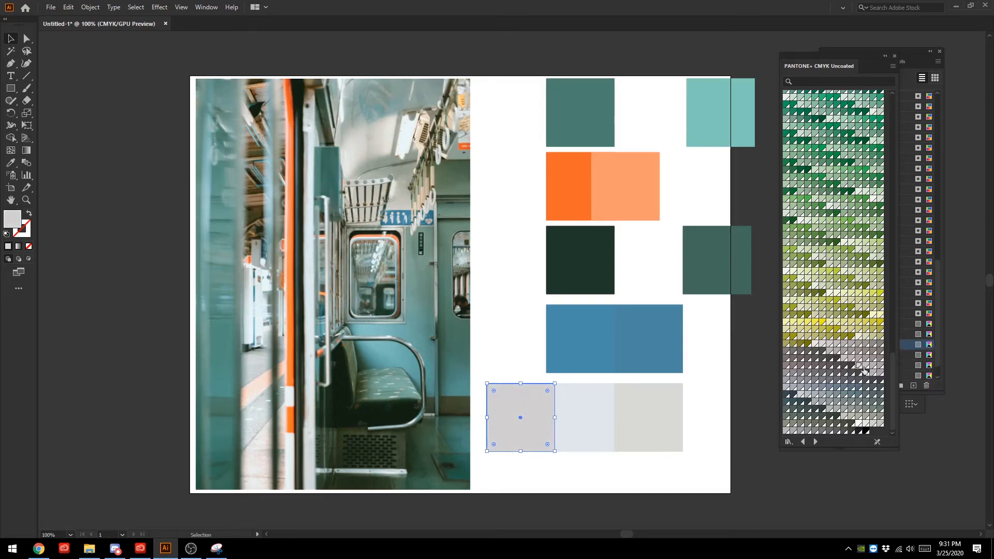
# - Try ivory and cream swatches from the start of the CMYK uncoated book on the new duplicate square
pyautogui.scroll(15, 839, 290)
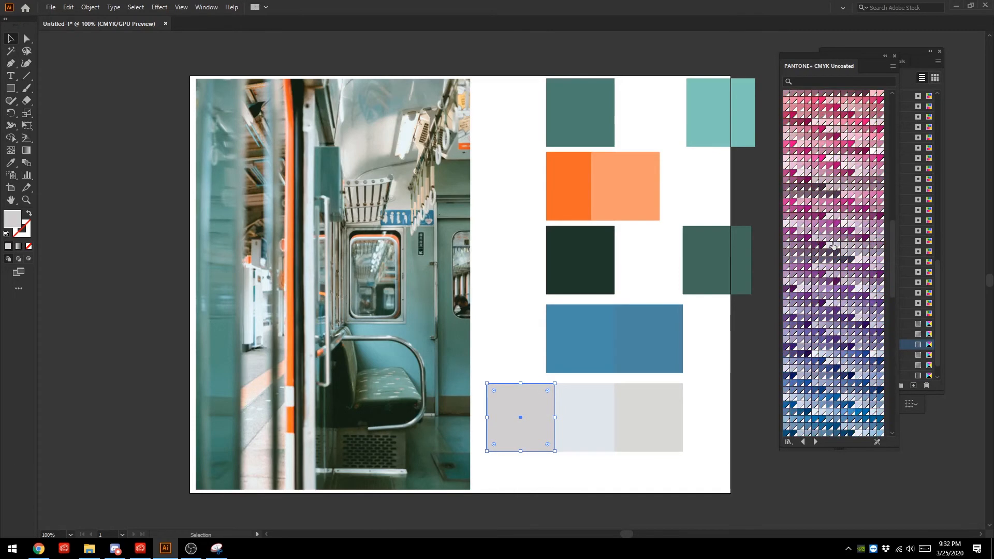
pyautogui.scroll(15, 833, 246)
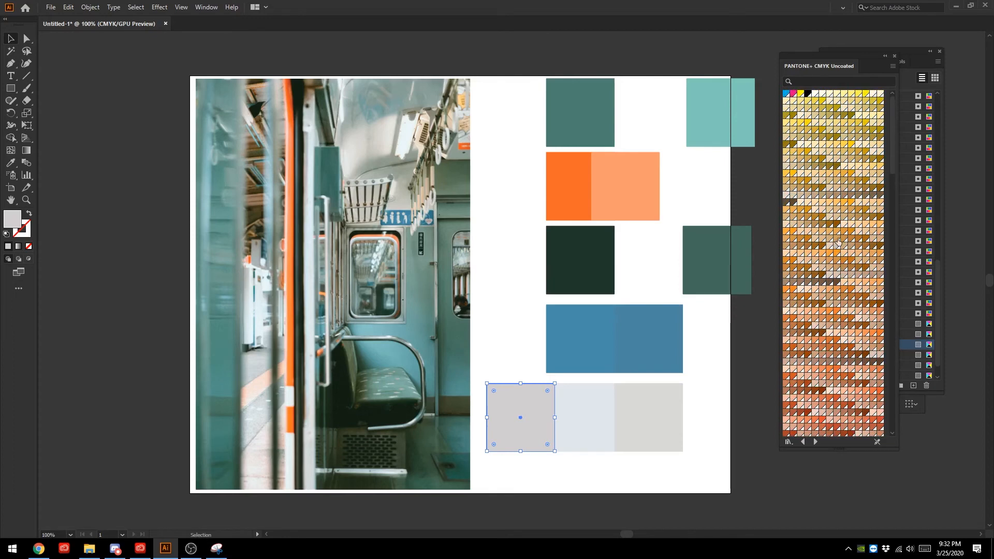
pyautogui.click(823, 101)
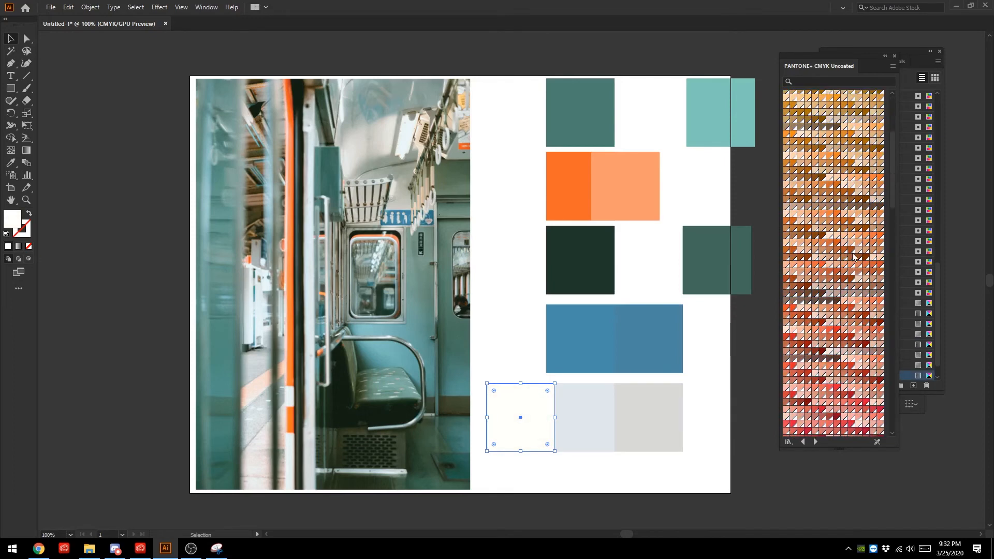
pyautogui.click(787, 196)
pyautogui.click(879, 95)
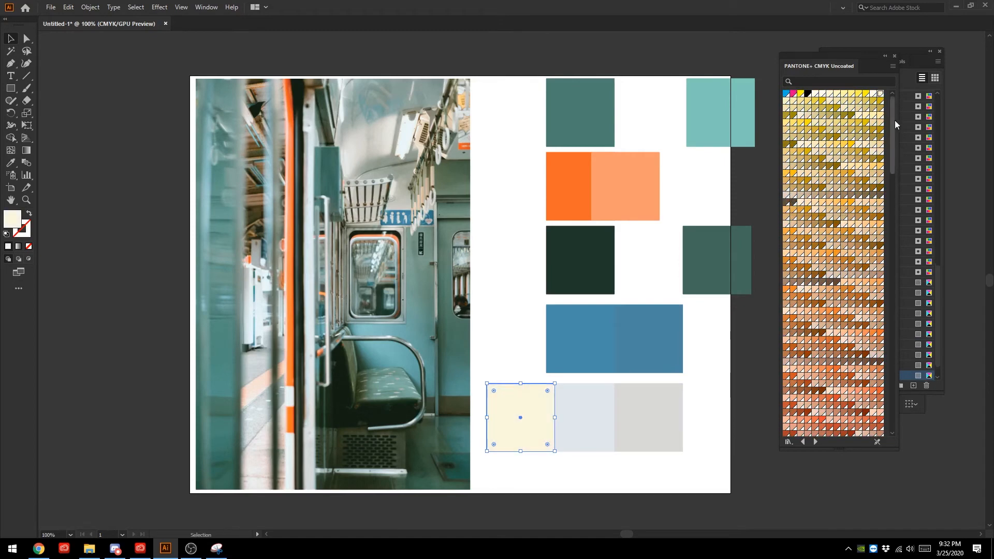
# - Compare light greys in the CMYK uncoated book, recolour the duplicate with PANTONE P 179-2 U, and select the sampled blue-grey square
pyautogui.scroll(-10, 839, 233)
pyautogui.click(816, 344)
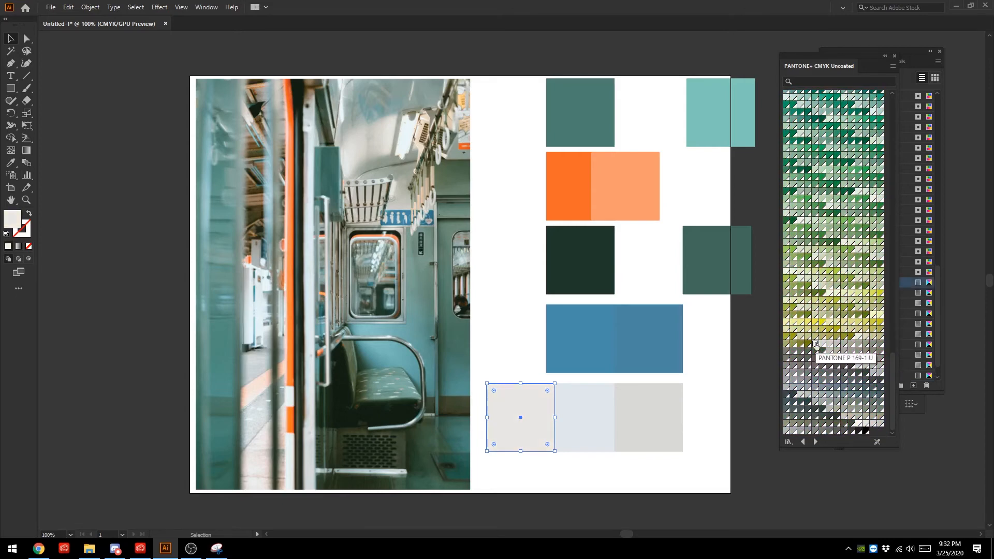
pyautogui.click(859, 366)
pyautogui.click(859, 423)
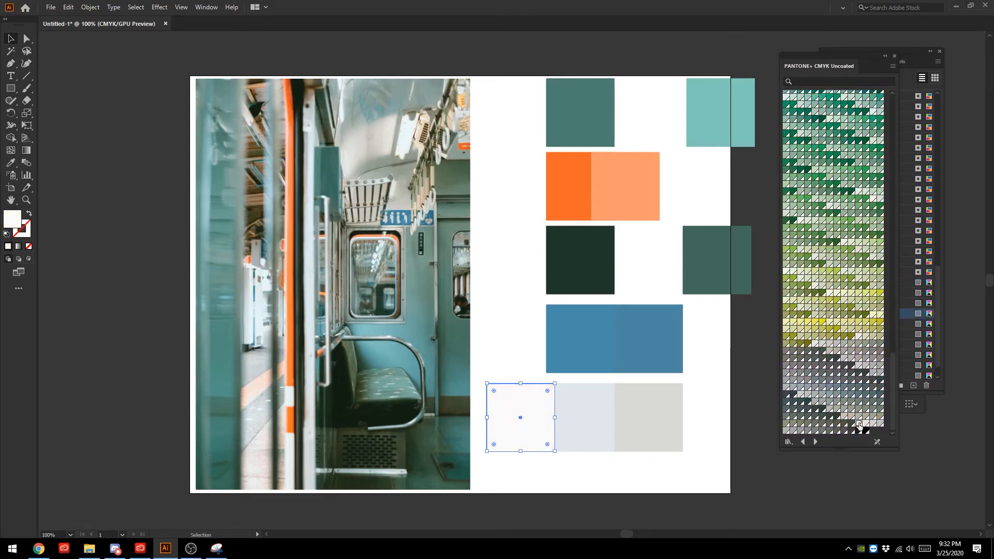
pyautogui.click(865, 423)
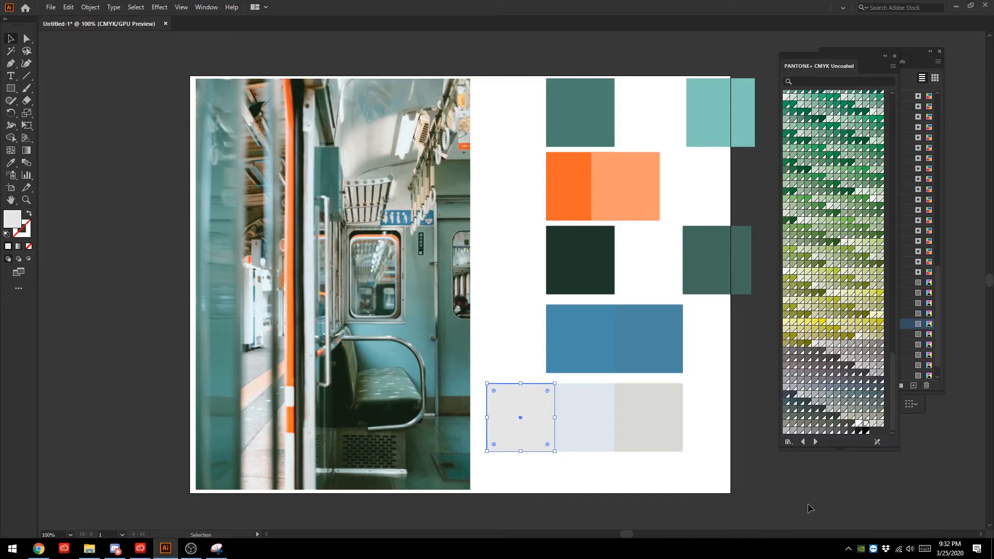
pyautogui.click(770, 482)
pyautogui.click(599, 416)
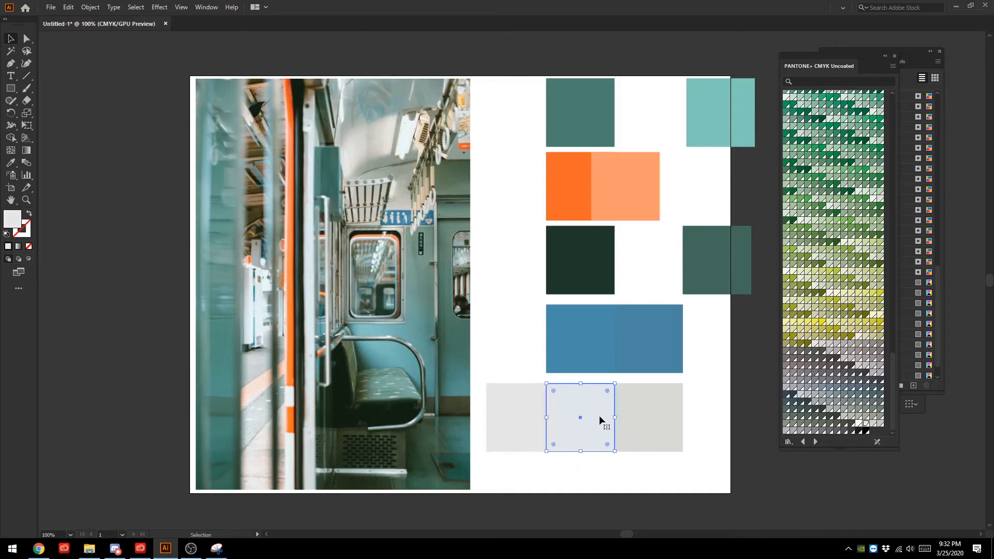
# - Move the PANTONE P 179-2 U square to overlap the sampled blue-grey square, and close the PANTONE+ CMYK Uncoated book
pyautogui.click(501, 433)
pyautogui.click(650, 428)
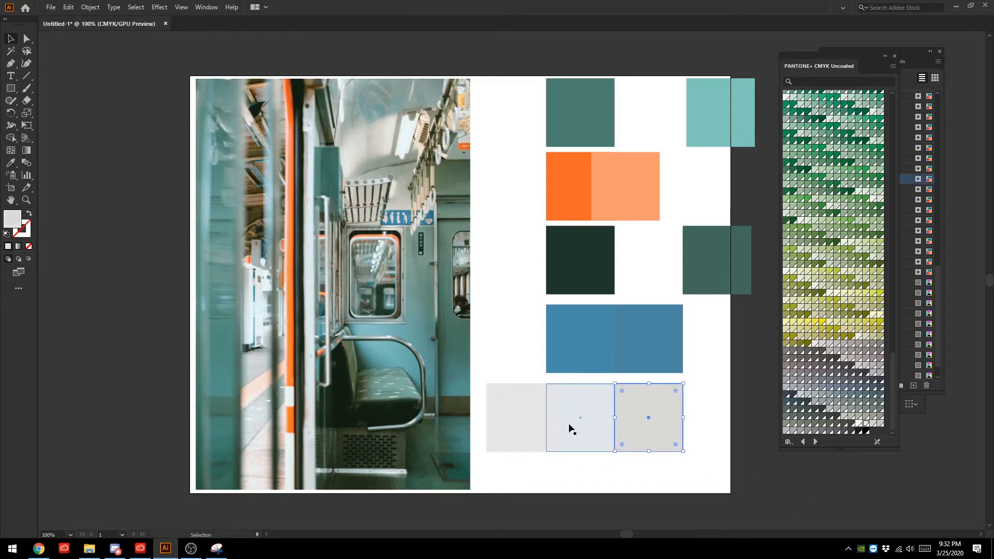
pyautogui.moveTo(523, 423); pyautogui.dragTo(549, 406)
pyautogui.click(602, 406)
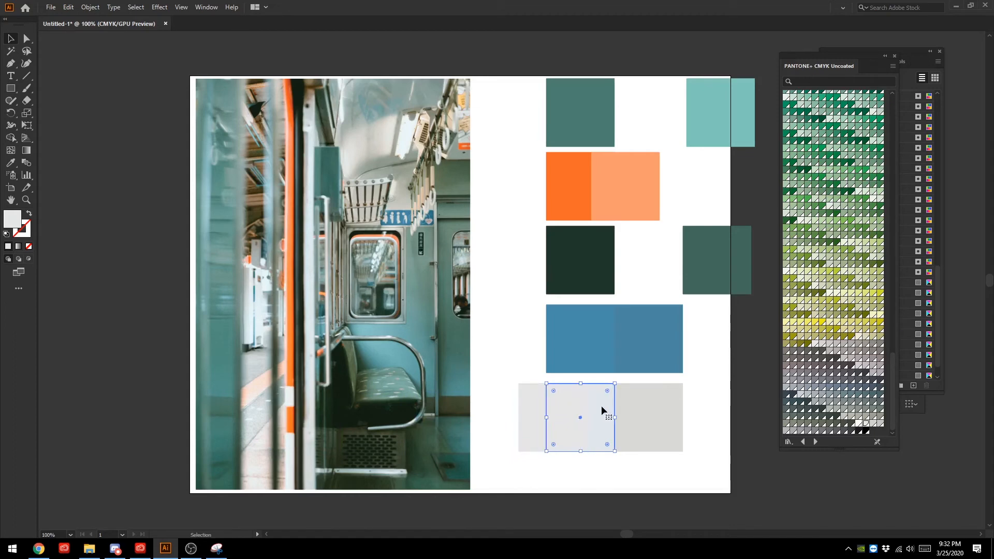
pyautogui.click(895, 56)
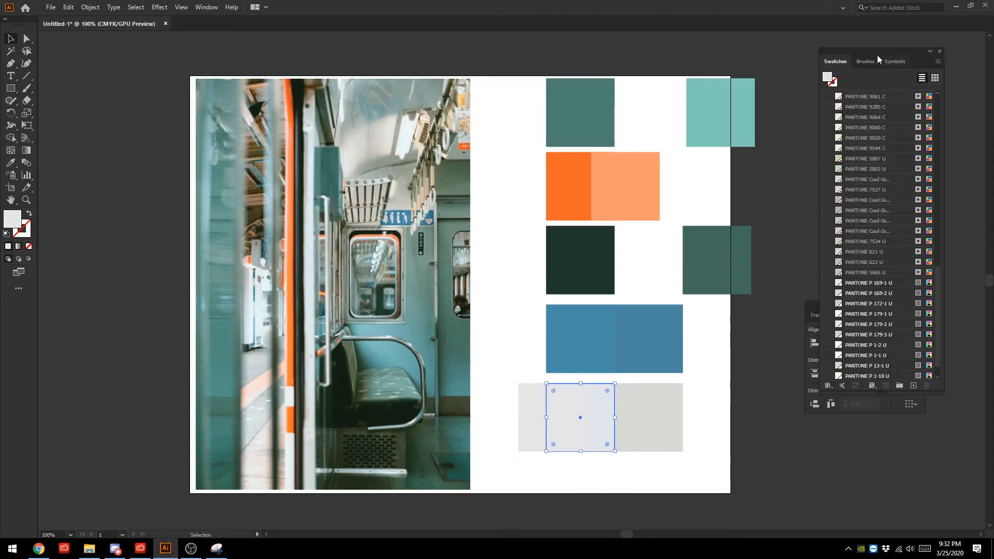
# - Select all unused swatches in the document and delete them
pyautogui.click(206, 6)
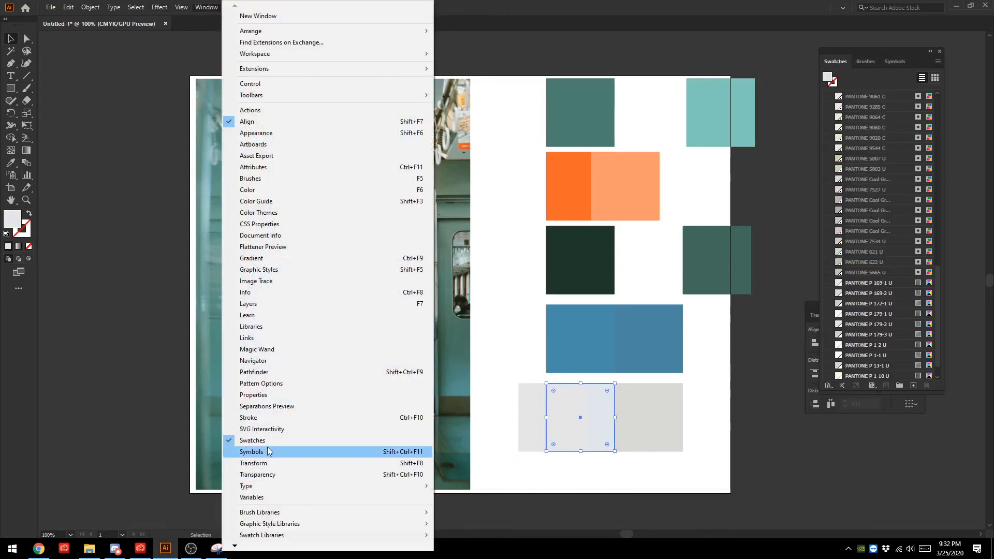
pyautogui.click(878, 82)
pyautogui.scroll(5, 902, 247)
pyautogui.click(938, 61)
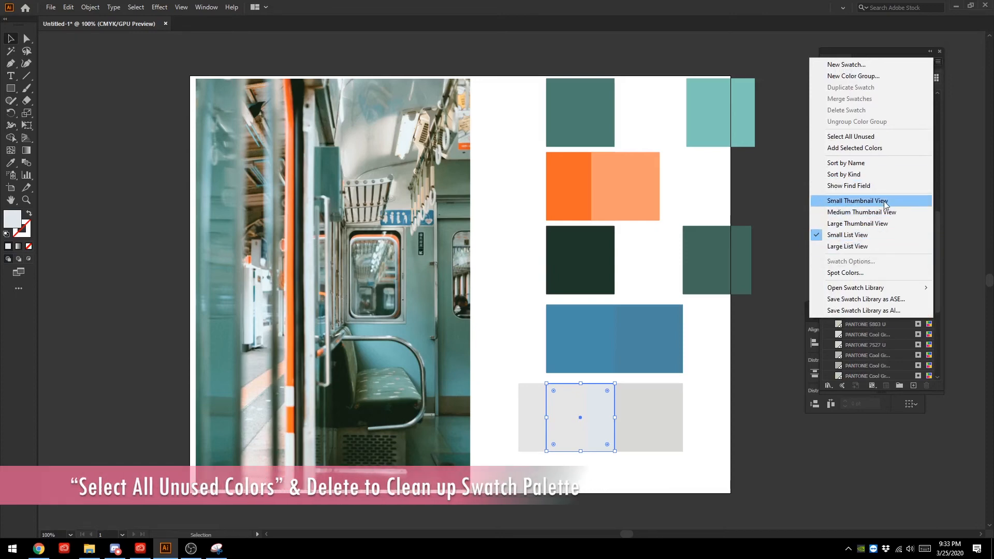
pyautogui.click(887, 136)
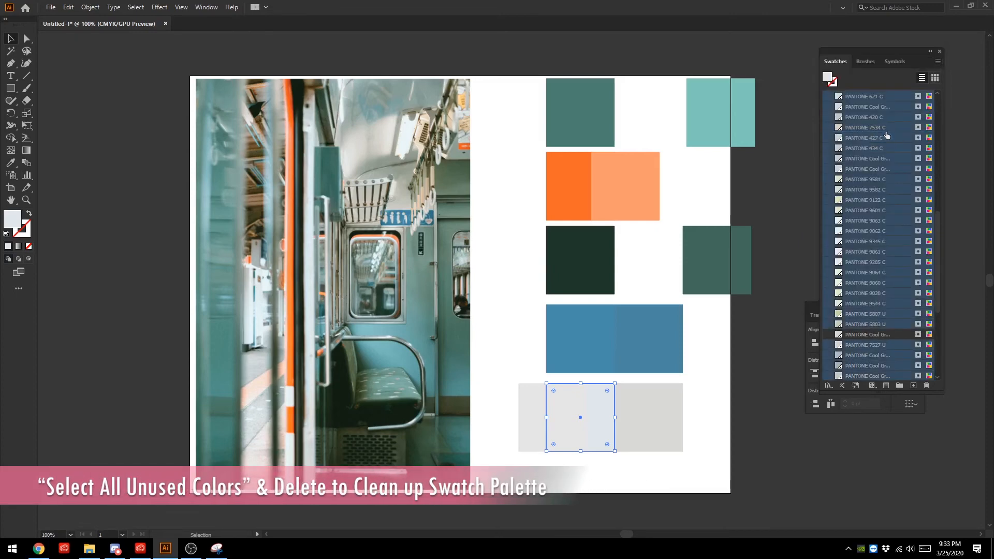
pyautogui.click(927, 385)
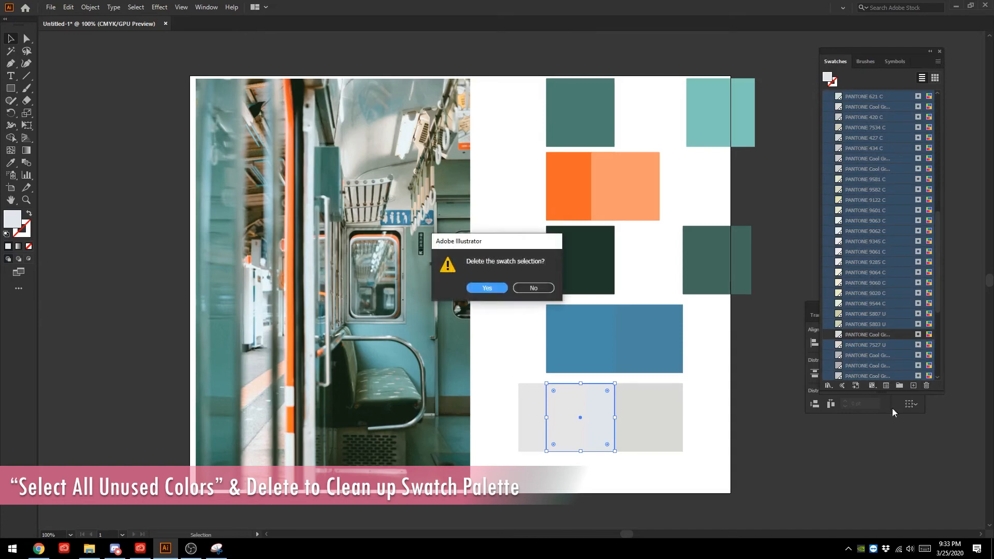
pyautogui.click(486, 288)
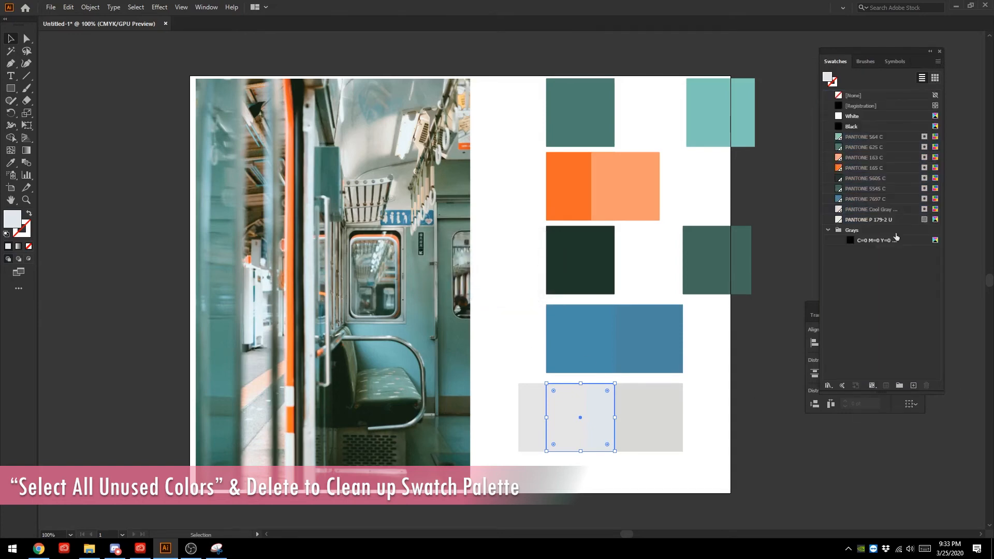
# - Delete the sampled blue-grey square and move the PANTONE P 179-2 U square against the cool grey square
pyautogui.click(669, 413)
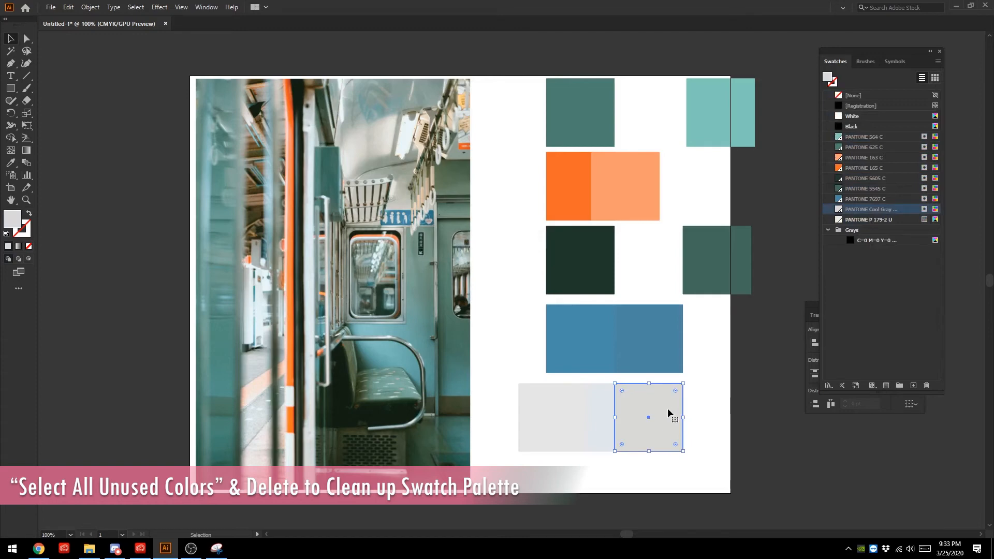
pyautogui.click(598, 407)
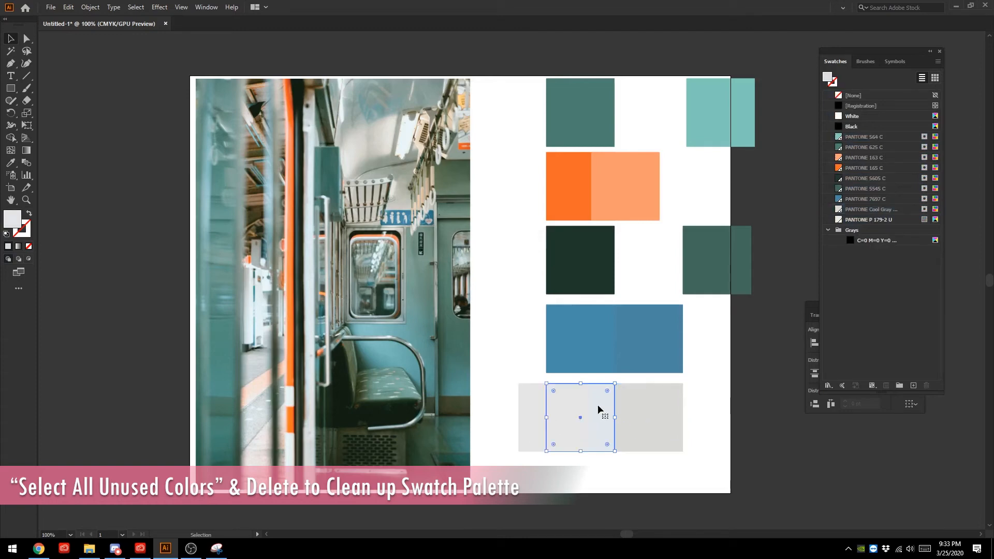
pyautogui.press('Delete')
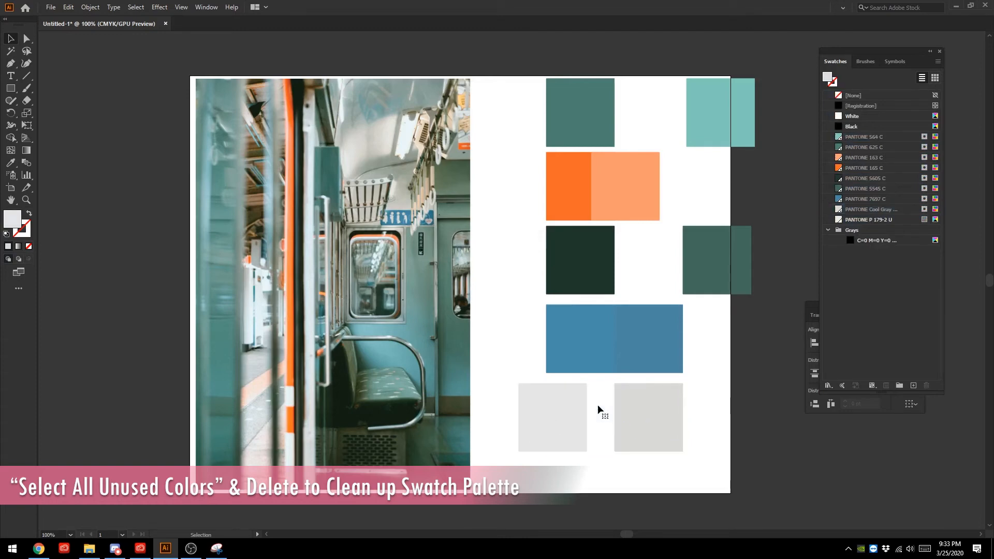
pyautogui.moveTo(559, 426); pyautogui.dragTo(596, 421)
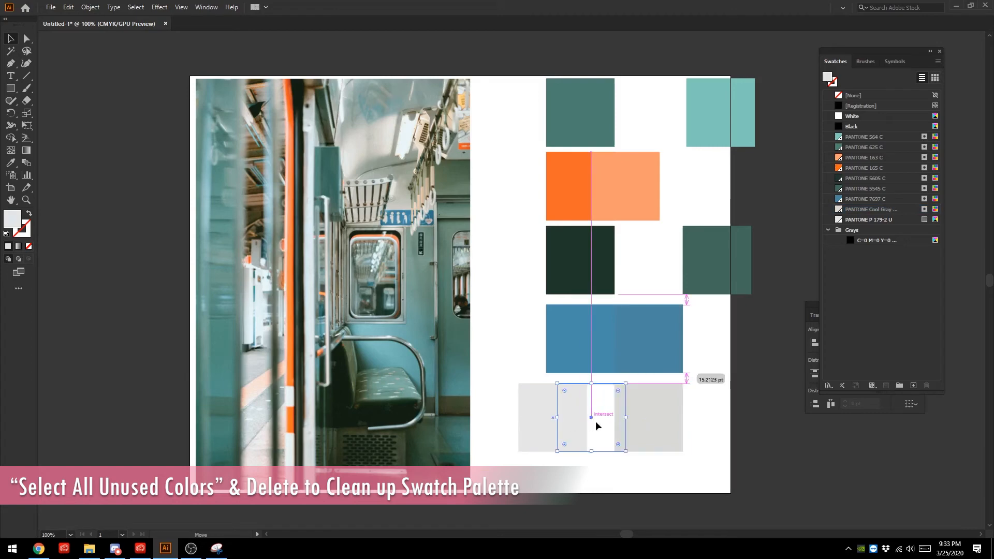
pyautogui.click(689, 463)
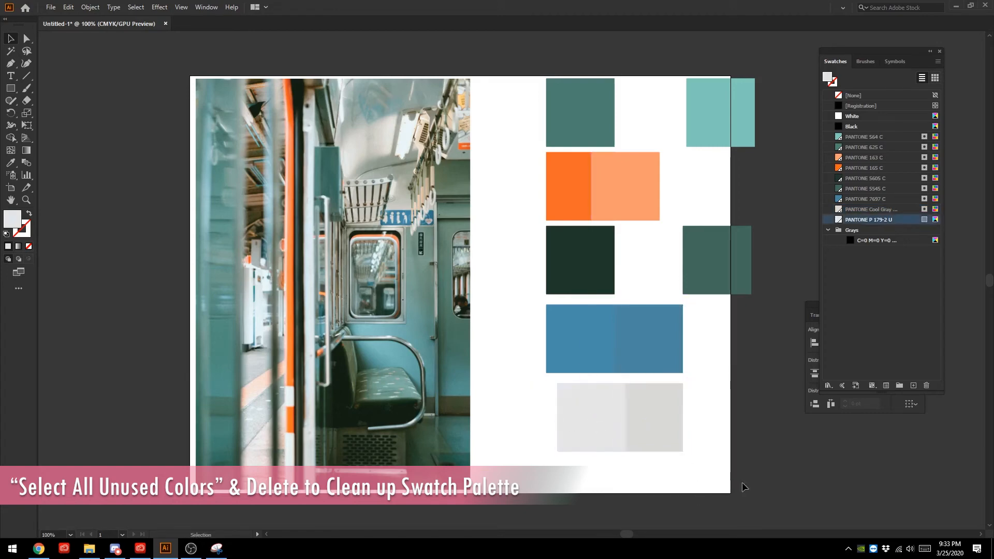
# - Delete the sampled blue square and move the PANTONE 7697 C square into its place
pyautogui.click(595, 329)
pyautogui.click(653, 324)
pyautogui.click(577, 325)
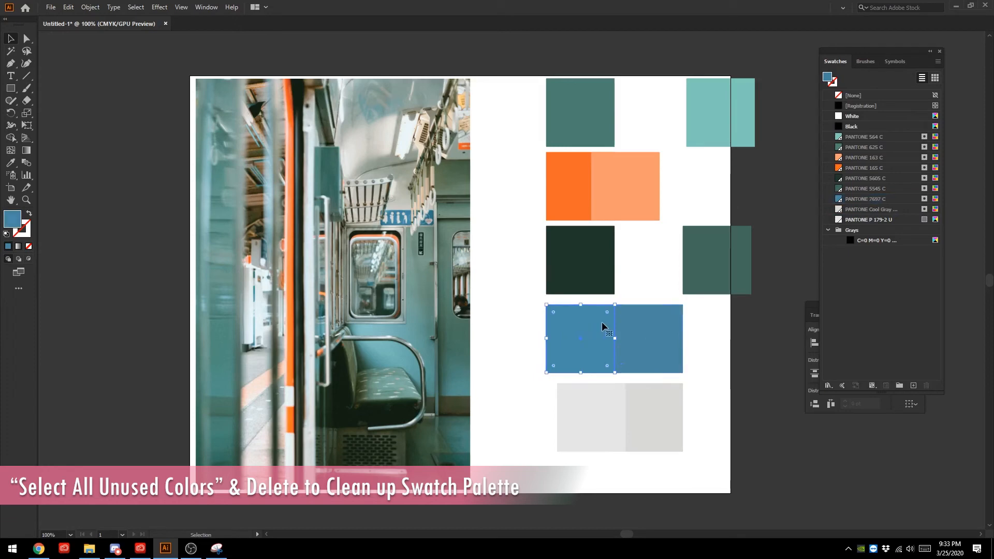
pyautogui.press('Delete')
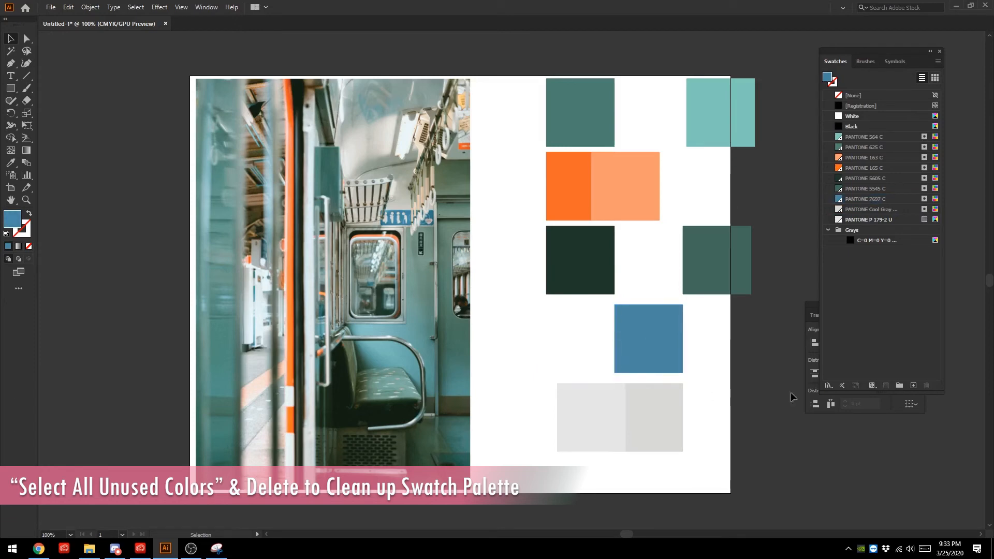
pyautogui.moveTo(648, 331); pyautogui.dragTo(581, 327)
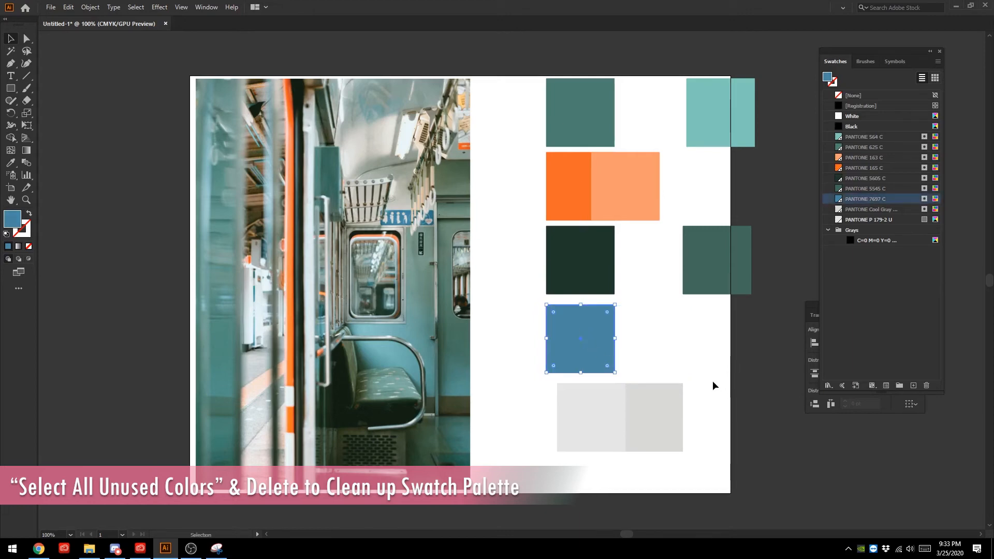
# - Duplicate the blue square beside the original and try grey-teal colours sampled from the train photo on the copy
pyautogui.press('a')
pyautogui.hotkey('ctrl', 'v')
pyautogui.moveTo(527, 262); pyautogui.dragTo(660, 320)
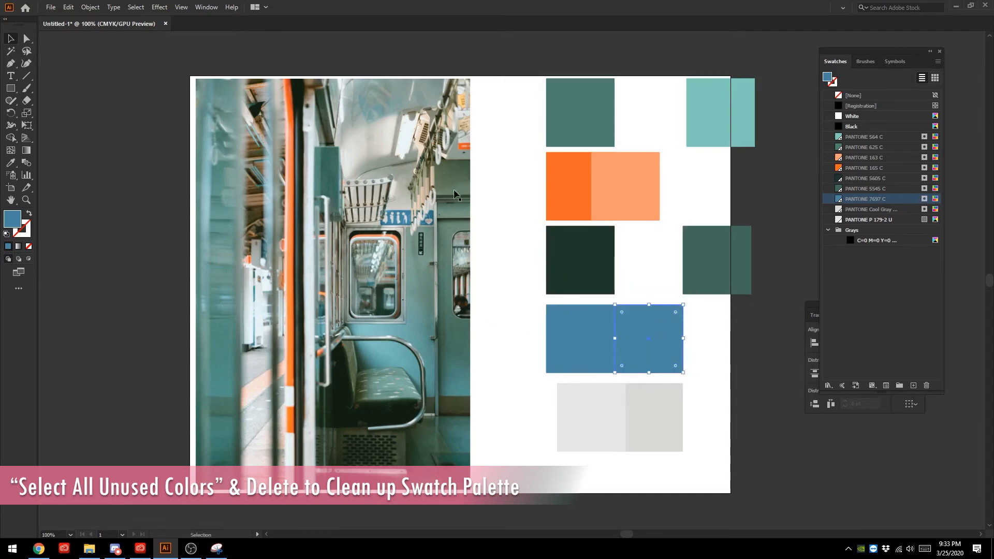
pyautogui.click(9, 164)
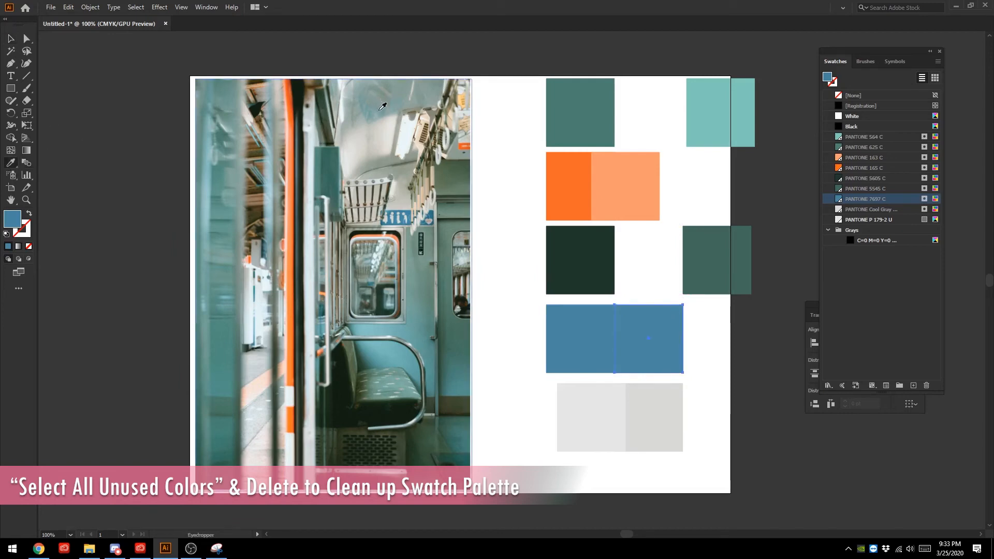
pyautogui.click(384, 106)
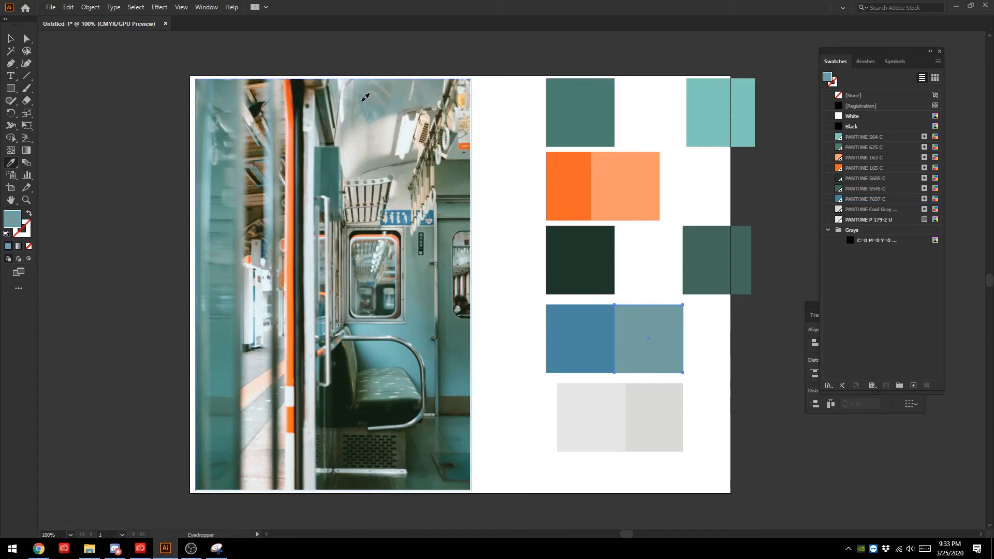
pyautogui.click(361, 102)
pyautogui.click(212, 92)
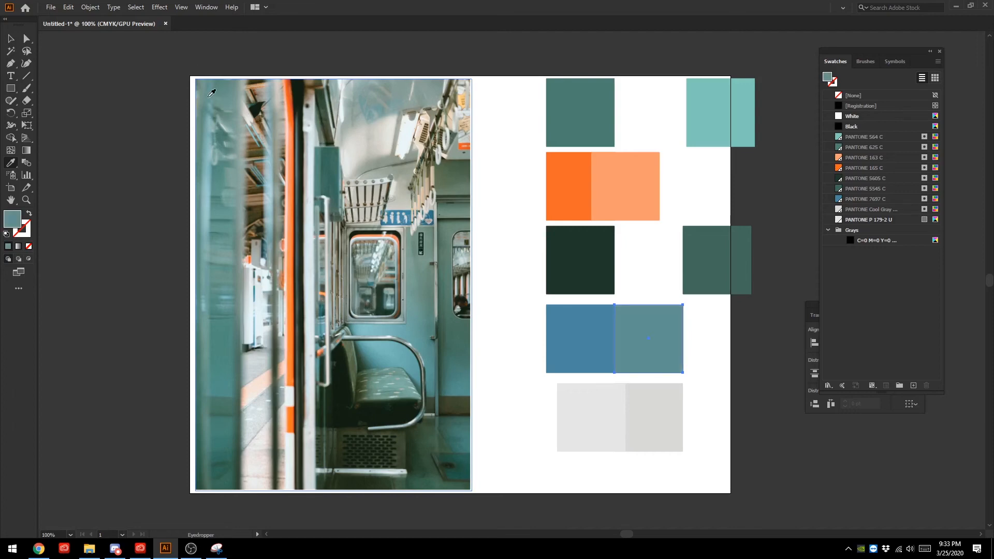
pyautogui.click(381, 112)
pyautogui.click(11, 39)
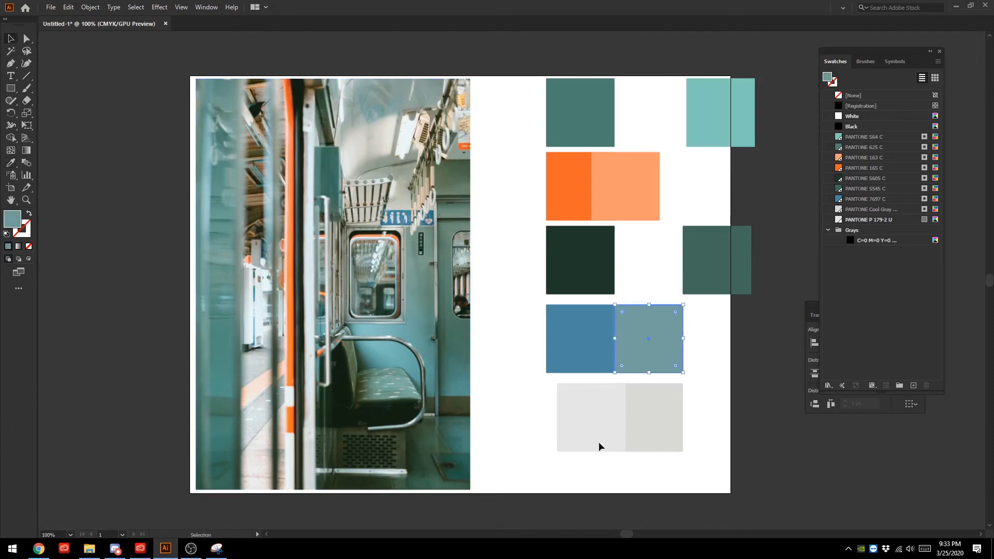
# - Delete the grey-teal duplicate beside the blue square
pyautogui.click(655, 298)
pyautogui.click(654, 337)
pyautogui.press('Delete')
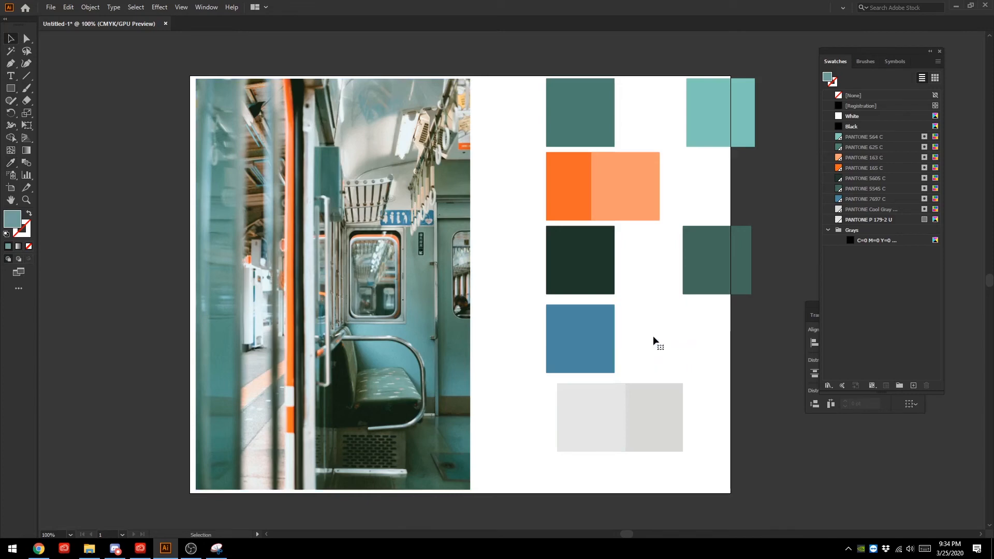
# - Select all the colour squares and align them by their horizontal centres
pyautogui.moveTo(758, 482); pyautogui.dragTo(532, 72)
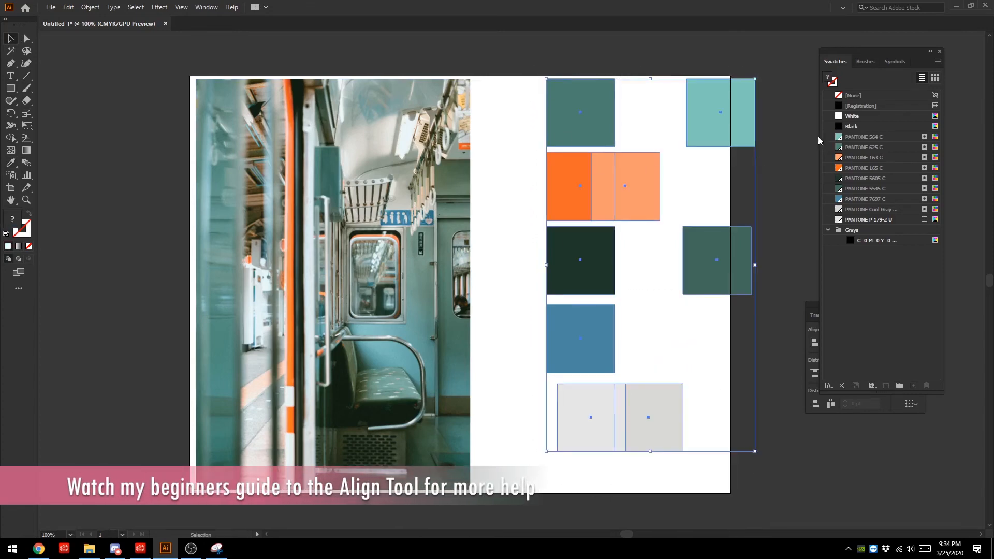
pyautogui.click(810, 308)
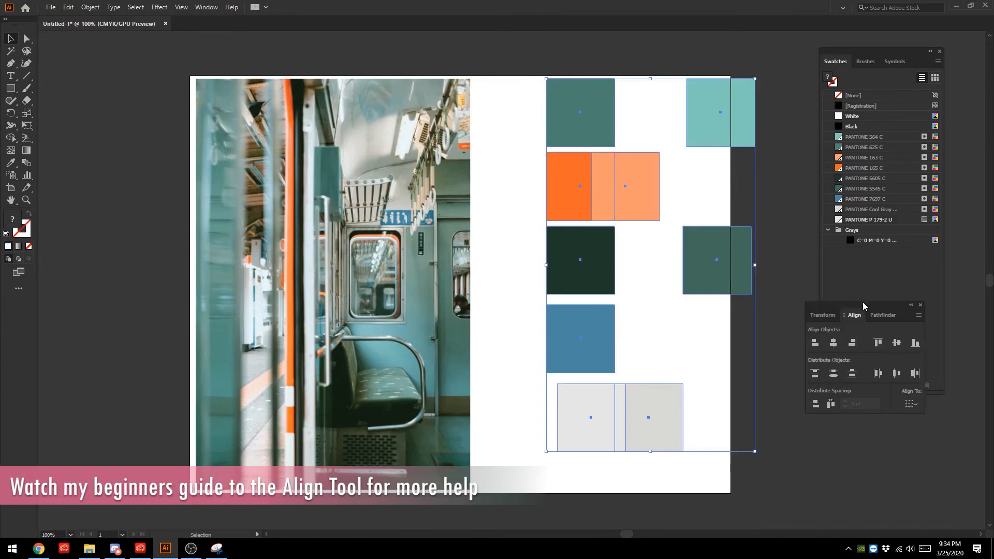
pyautogui.moveTo(862, 302); pyautogui.dragTo(830, 219)
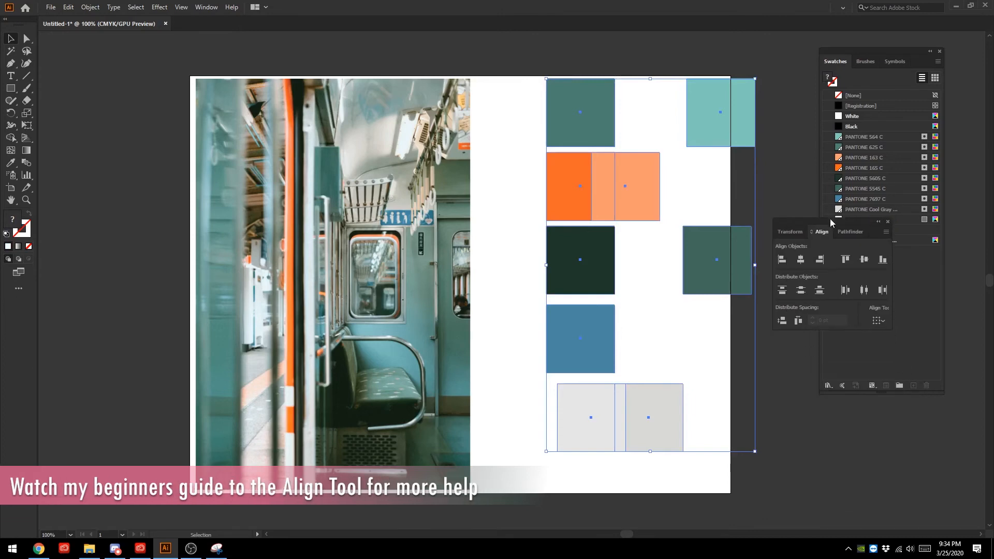
pyautogui.click(801, 259)
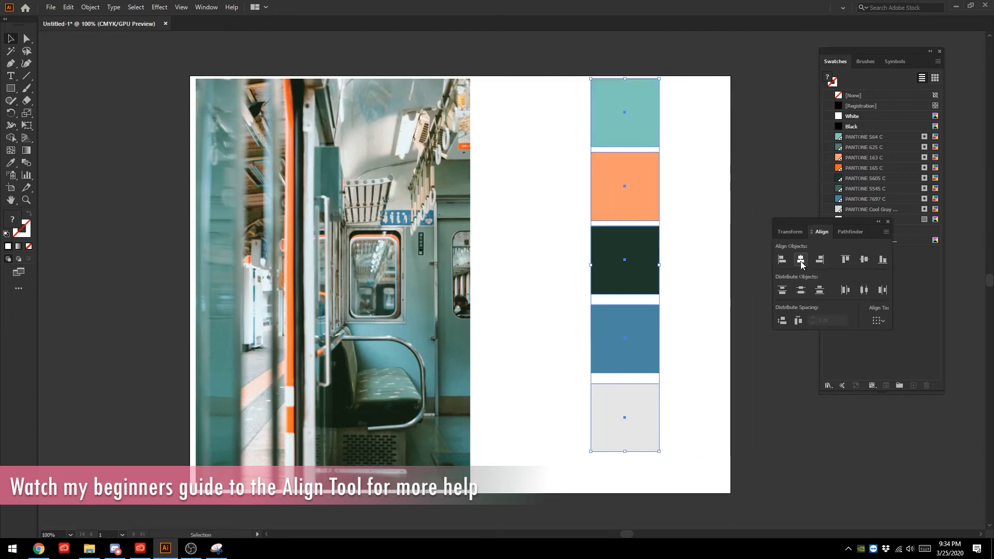
# - Distribute the squares vertically with 0 pt spacing, using the light teal square as the key object
pyautogui.click(632, 104)
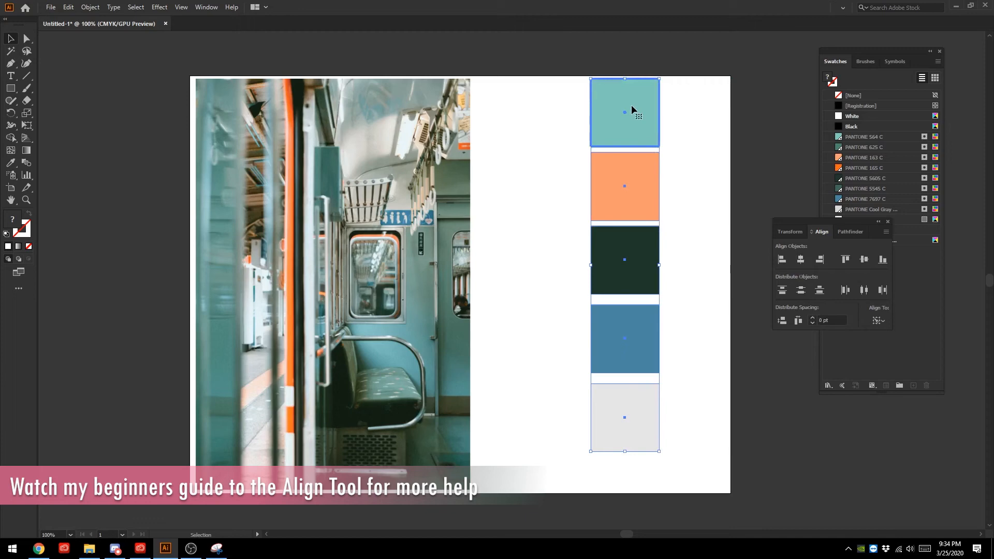
pyautogui.click(784, 321)
pyautogui.scroll(-4, 642, 301)
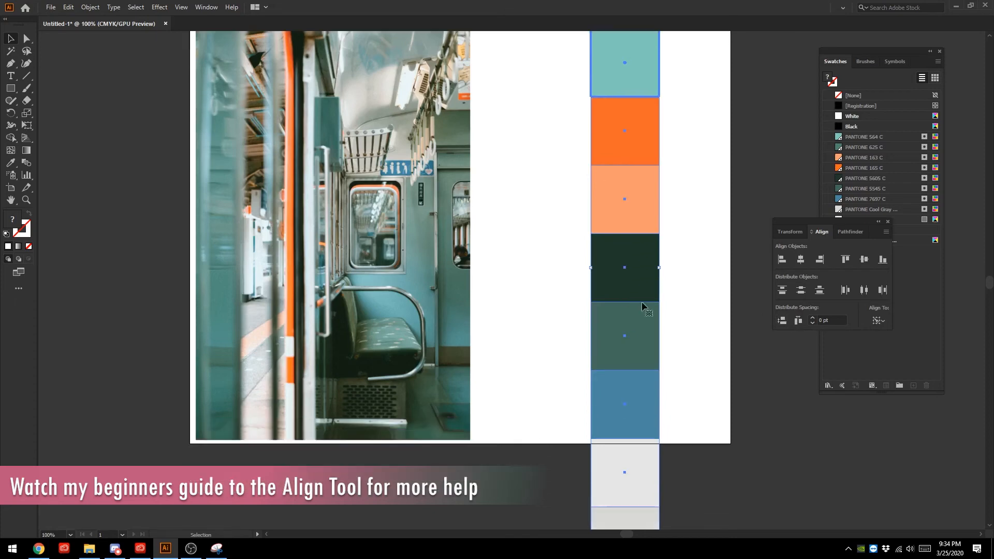
pyautogui.scroll(6, 702, 392)
pyautogui.scroll(-7, 709, 387)
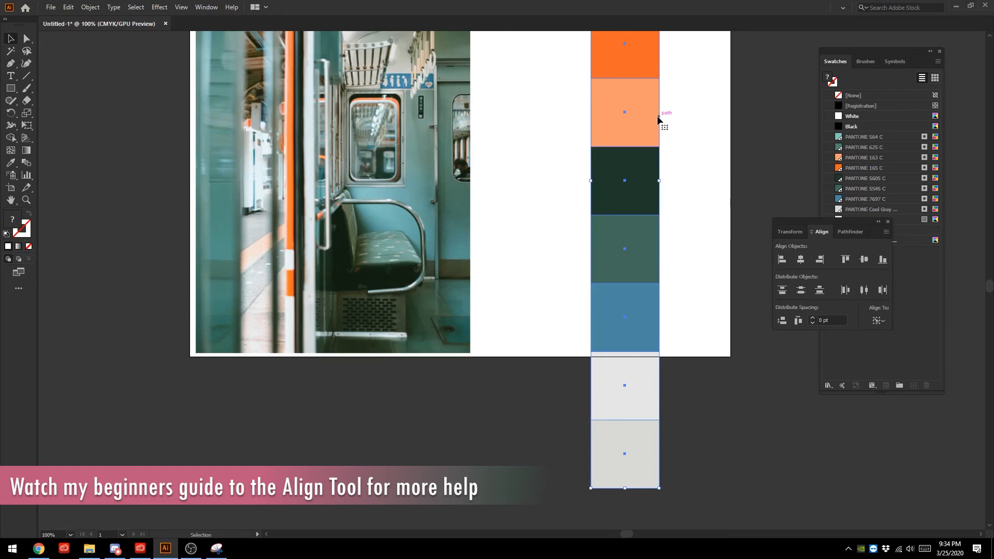
# - Scale the column of colour squares down proportionally so it fits within the artboard's height
pyautogui.press('a')
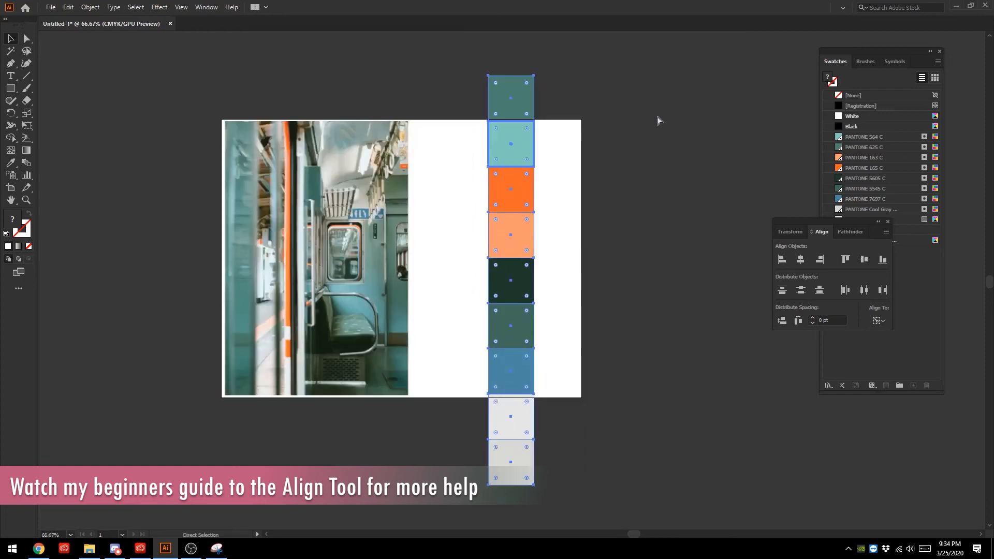
pyautogui.press('v')
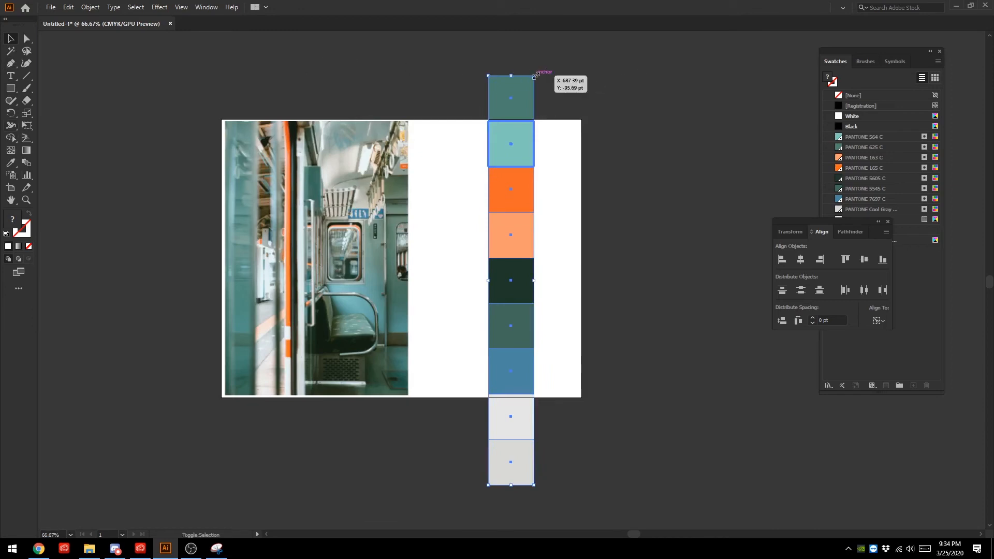
pyautogui.moveTo(534, 76); pyautogui.dragTo(528, 128)
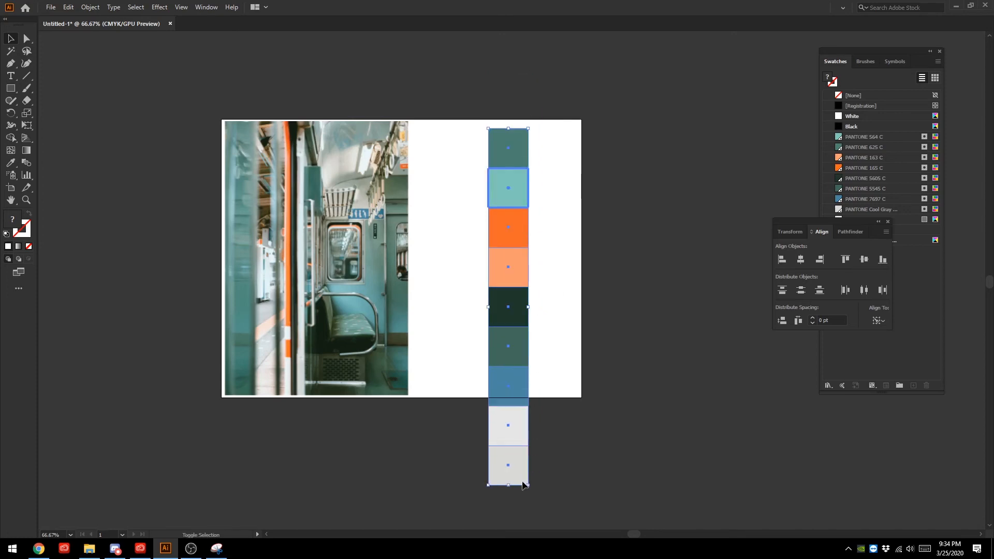
pyautogui.moveTo(527, 485); pyautogui.dragTo(518, 397)
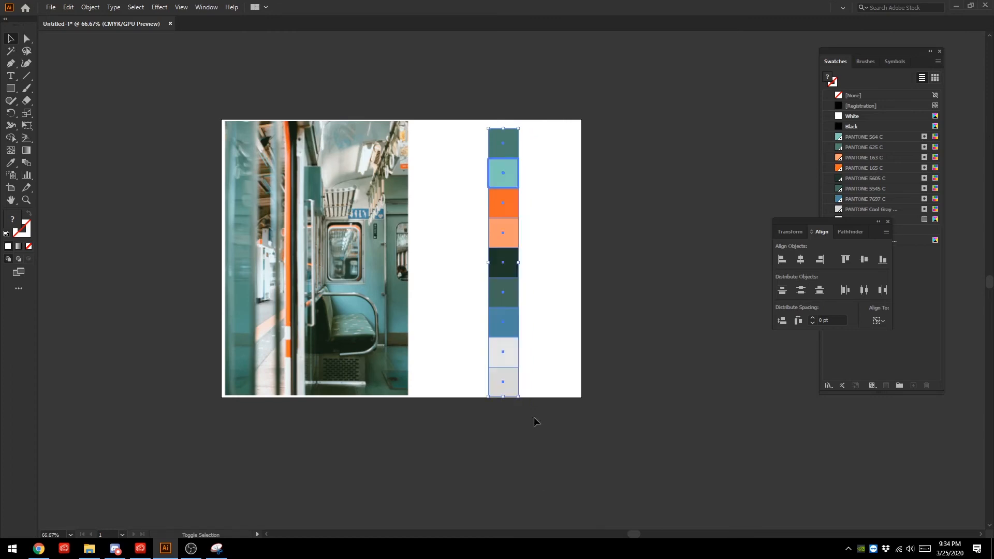
# - Move the column of squares against the photo's right edge and scale it to match the photo's height
pyautogui.moveTo(505, 179); pyautogui.dragTo(434, 177)
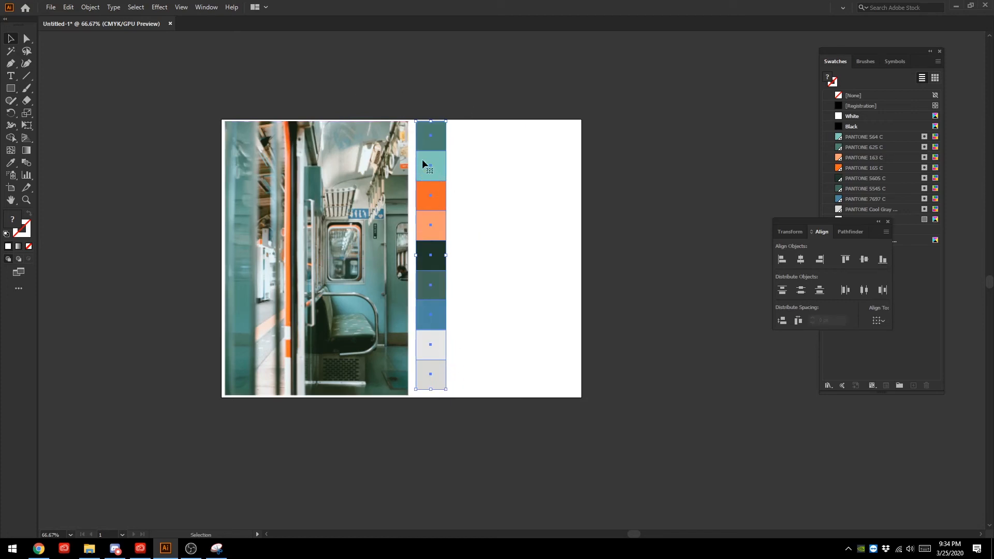
pyautogui.moveTo(428, 145); pyautogui.dragTo(424, 145)
pyautogui.moveTo(441, 389); pyautogui.dragTo(445, 397)
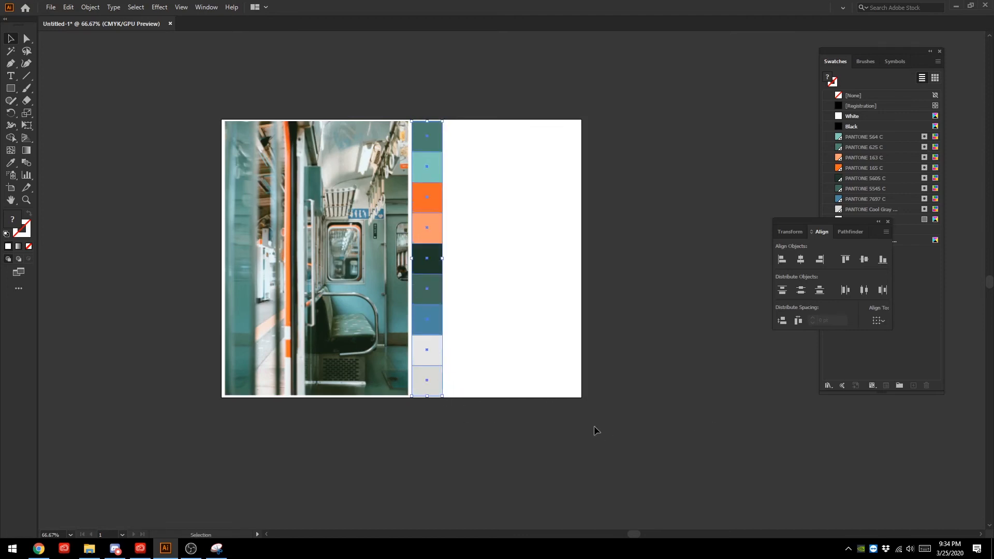
# - Crop the train photo with the crop boundary extended close to the image's outer edges on all four sides
pyautogui.click(456, 434)
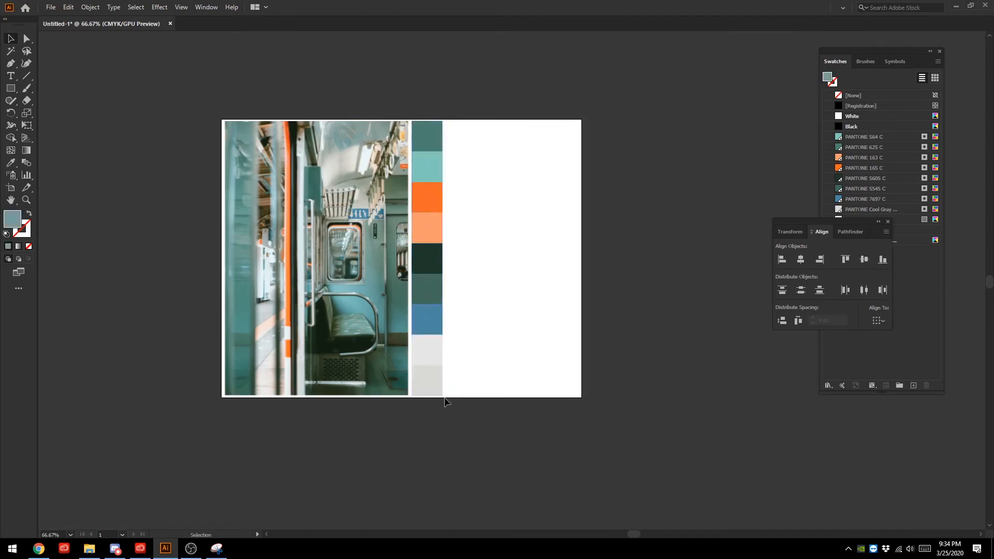
pyautogui.click(354, 390)
pyautogui.click(551, 389)
pyautogui.click(326, 309)
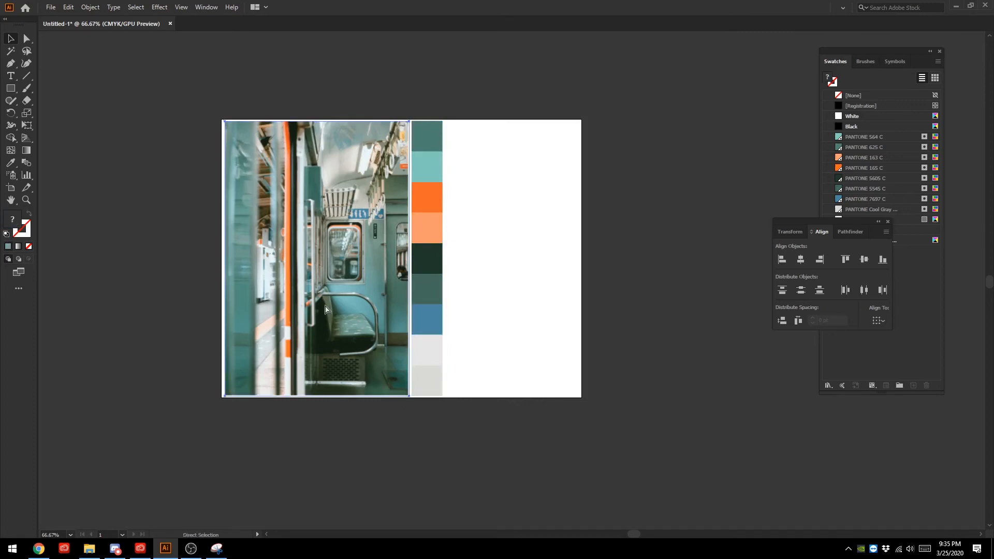
pyautogui.hotkey('ctrl', '=')
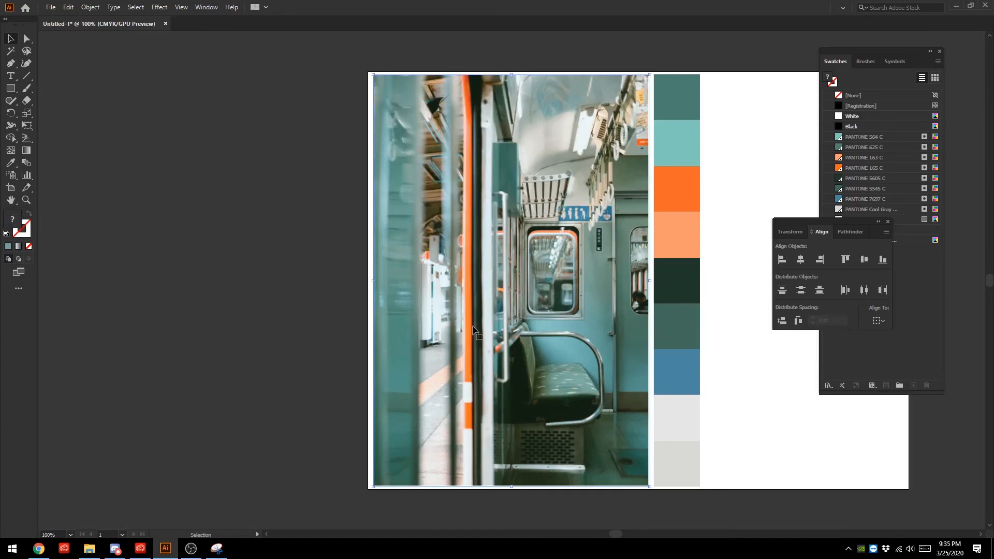
pyautogui.rightClick(544, 327)
pyautogui.click(568, 373)
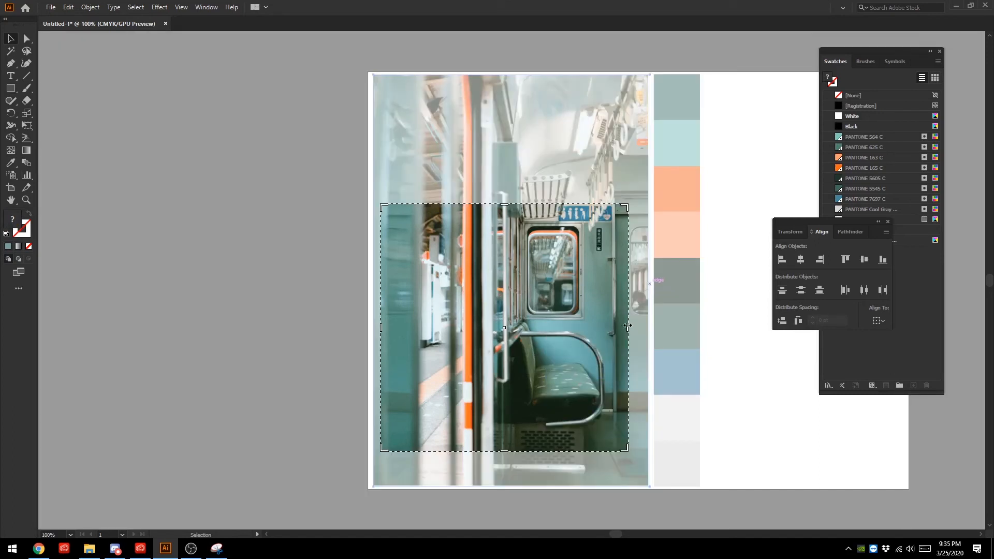
pyautogui.moveTo(628, 326); pyautogui.dragTo(646, 325)
pyautogui.moveTo(643, 445); pyautogui.dragTo(642, 484)
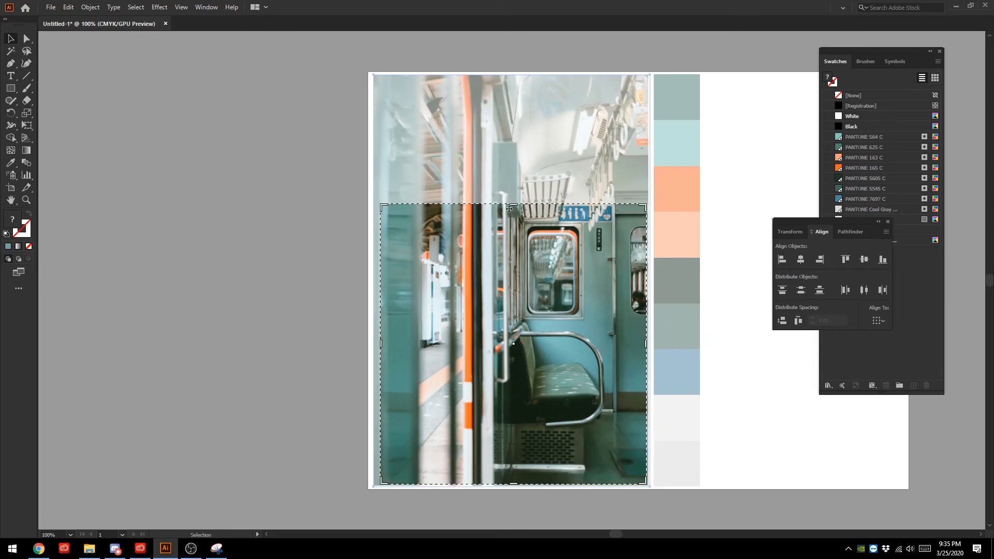
pyautogui.moveTo(512, 206); pyautogui.dragTo(513, 75)
pyautogui.moveTo(381, 278); pyautogui.dragTo(374, 278)
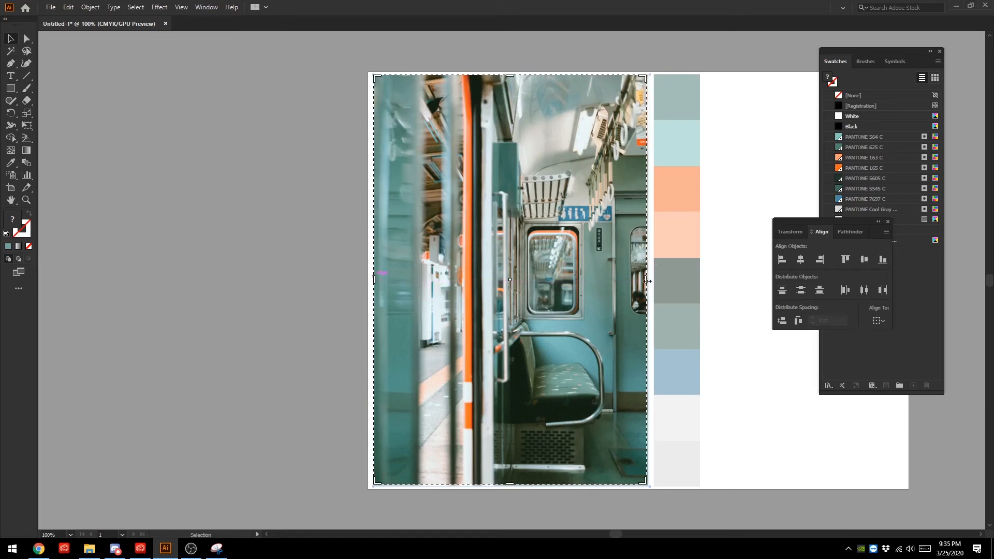
pyautogui.moveTo(647, 281); pyautogui.dragTo(649, 281)
pyautogui.press('Return')
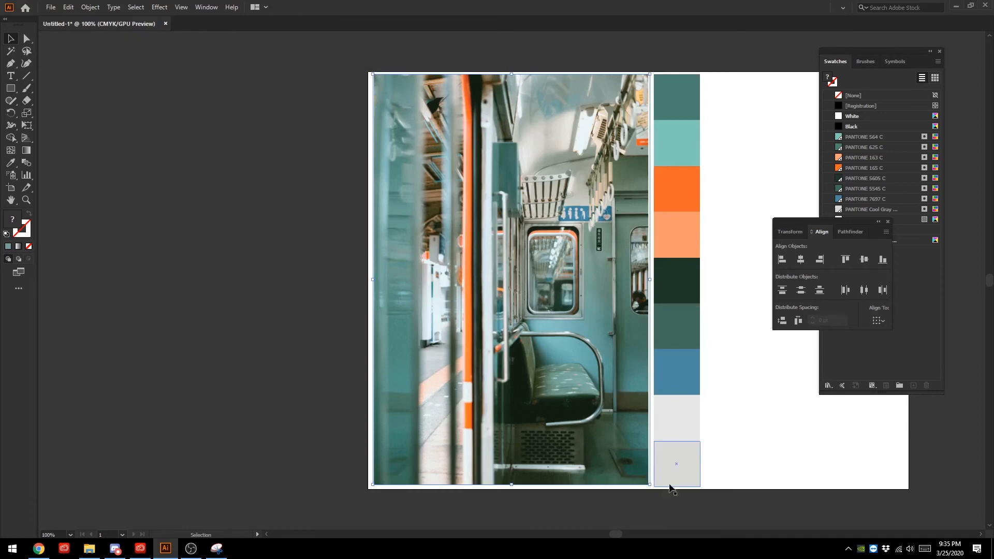
# - Crop the train photo again, trimming thin strips off its left and right sides while keeping its full height
pyautogui.rightClick(511, 253)
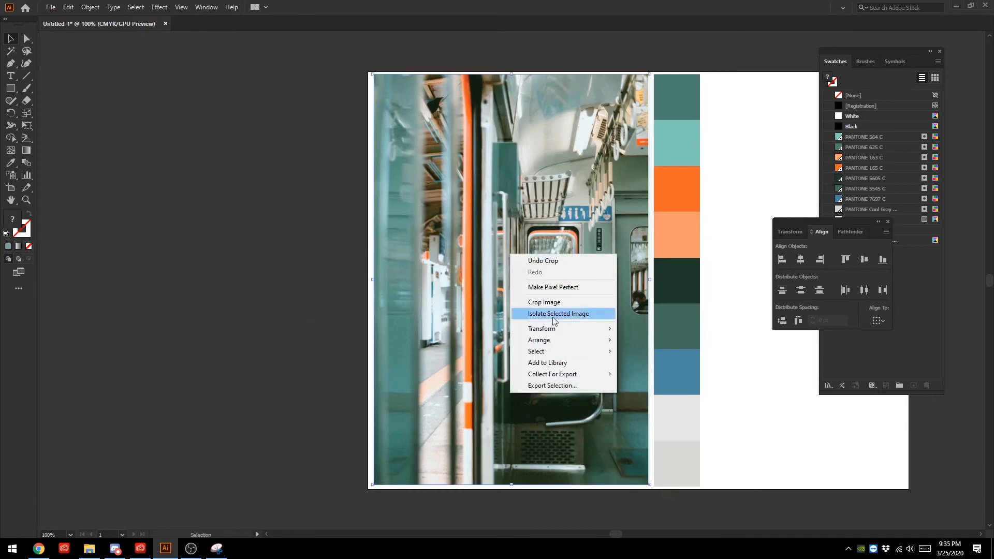
pyautogui.click(546, 302)
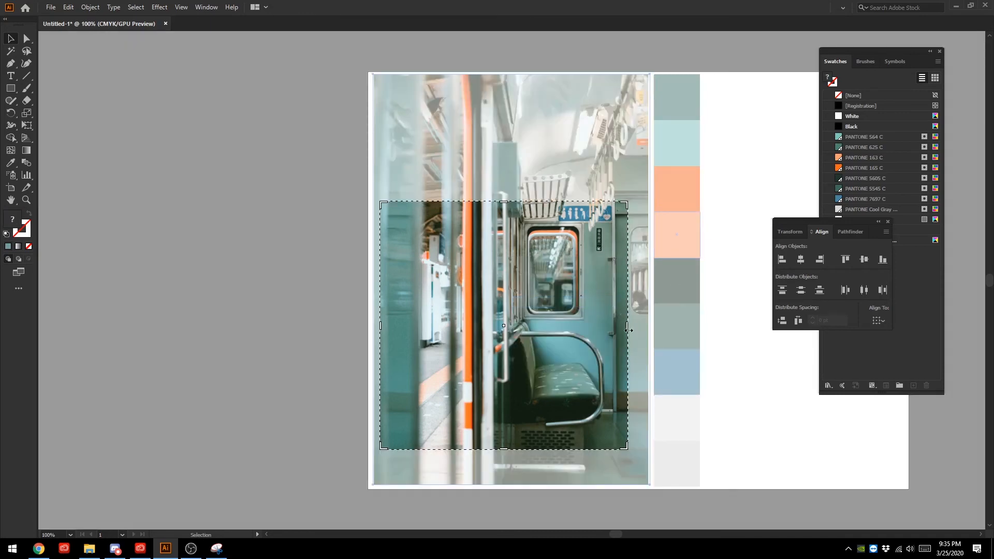
pyautogui.moveTo(628, 329); pyautogui.dragTo(646, 402)
pyautogui.moveTo(514, 447); pyautogui.dragTo(513, 484)
pyautogui.moveTo(381, 345)
pyautogui.mouseDown()
pyautogui.moveTo(349, 345)
pyautogui.moveTo(362, 344)
pyautogui.mouseUp()
pyautogui.moveTo(510, 203); pyautogui.dragTo(510, 74)
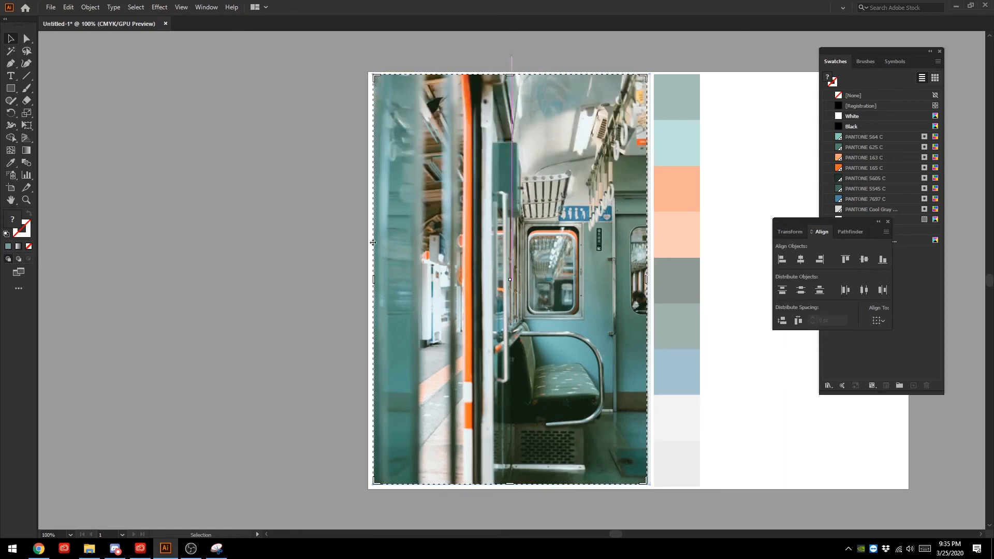
pyautogui.moveTo(375, 280); pyautogui.dragTo(375, 280)
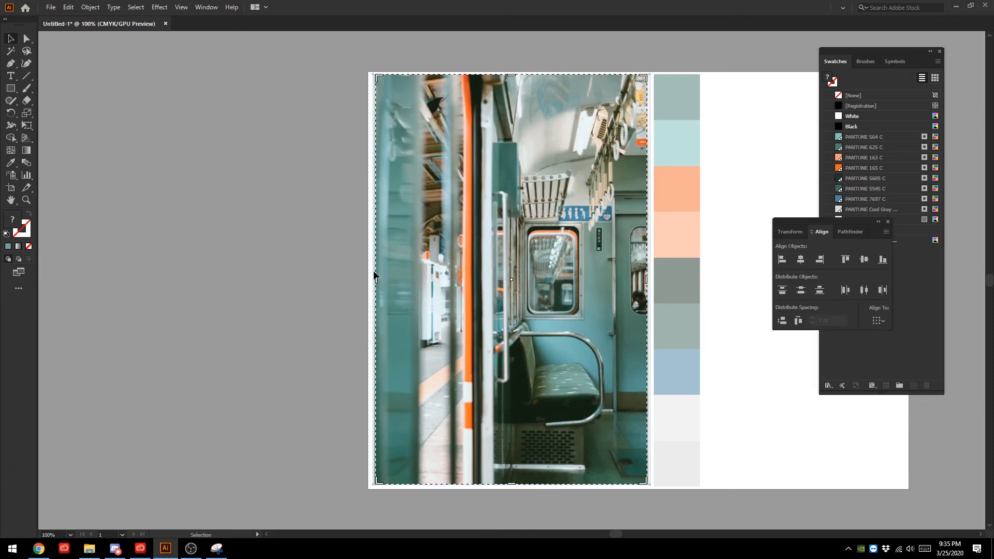
pyautogui.press('Return')
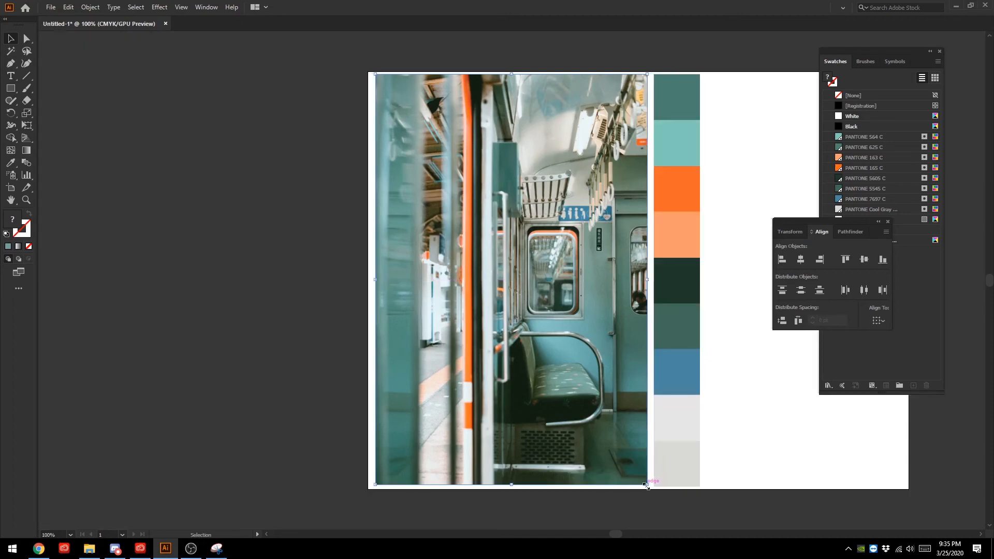
# - Scale the photo up slightly to match the colour column's height, and fine-tune the column's size to line up with it
pyautogui.moveTo(646, 485); pyautogui.dragTo(650, 488)
pyautogui.click(691, 520)
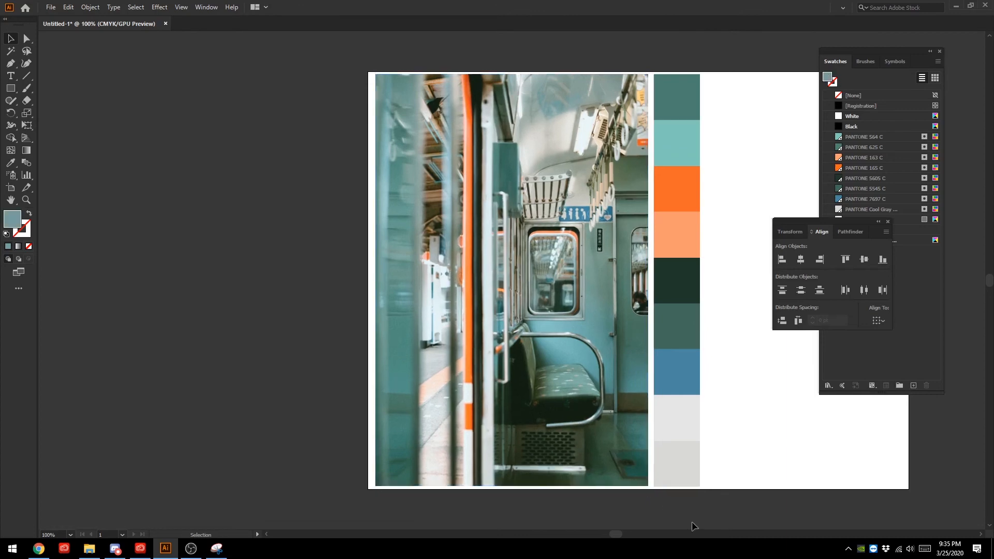
pyautogui.click(682, 466)
pyautogui.click(752, 490)
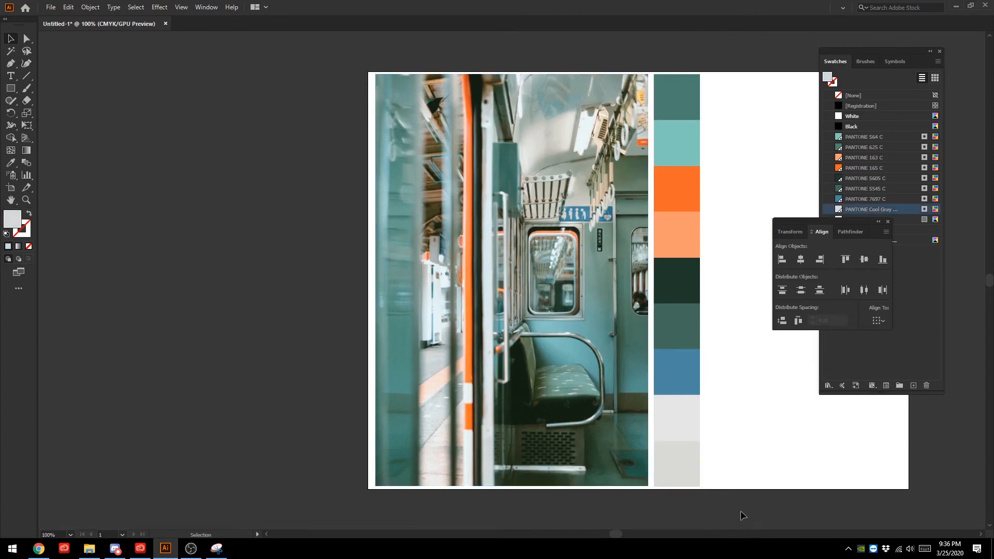
pyautogui.moveTo(740, 512); pyautogui.dragTo(654, 125)
pyautogui.scroll(-3, 675, 381)
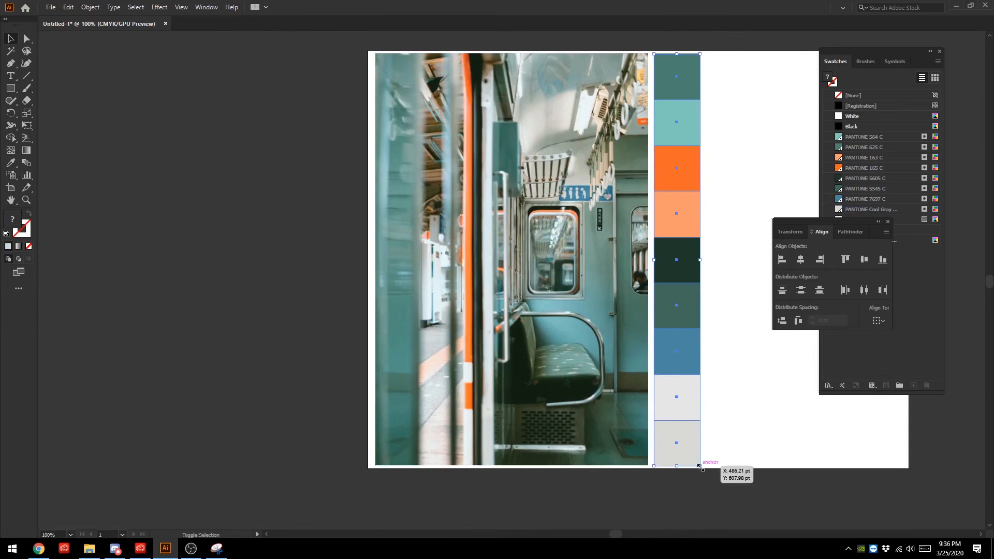
pyautogui.moveTo(700, 467); pyautogui.dragTo(699, 465)
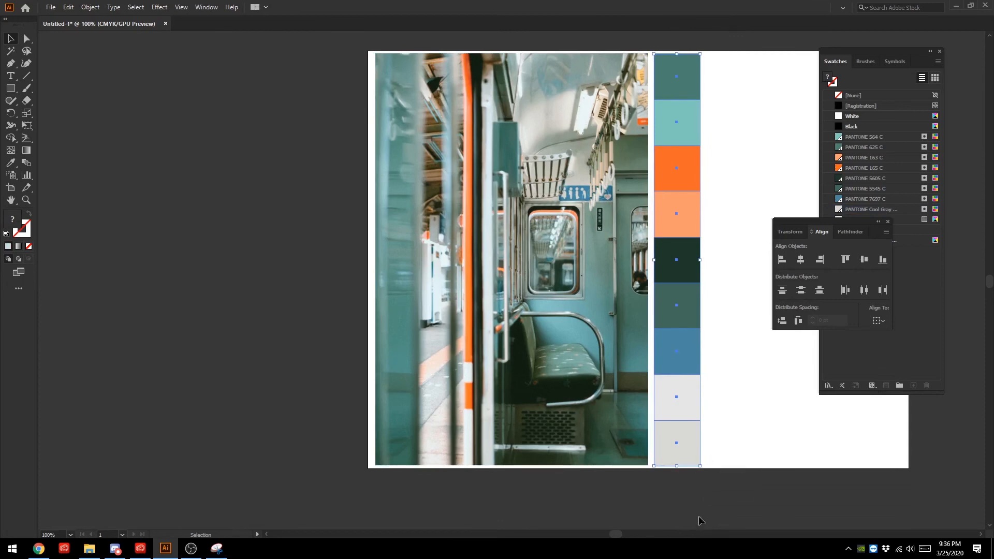
pyautogui.click(693, 498)
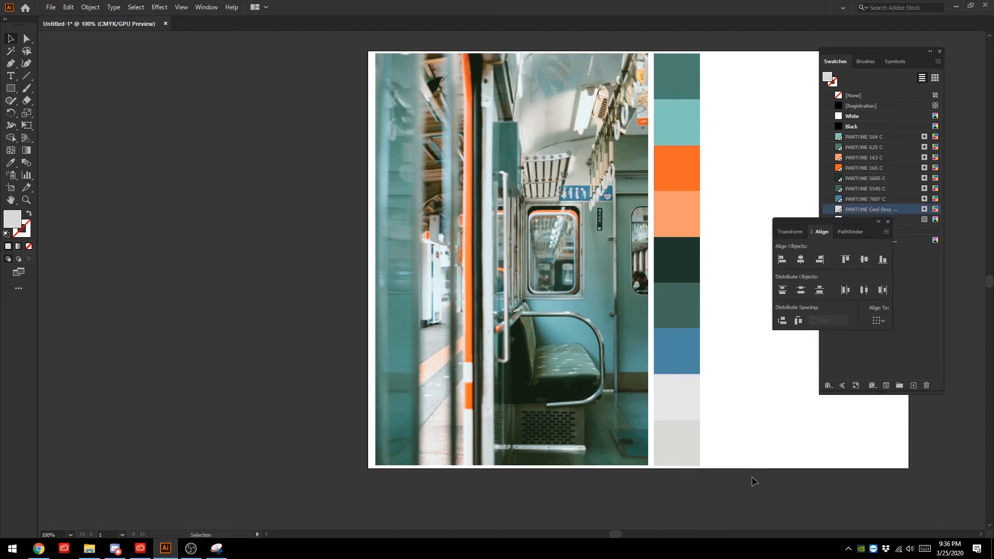
# - Move the photo and colour squares together slightly left, closer to the artboard's left edge
pyautogui.scroll(2, 751, 476)
pyautogui.hotkey('ctrl', '-')
pyautogui.hotkey('ctrl', '-')
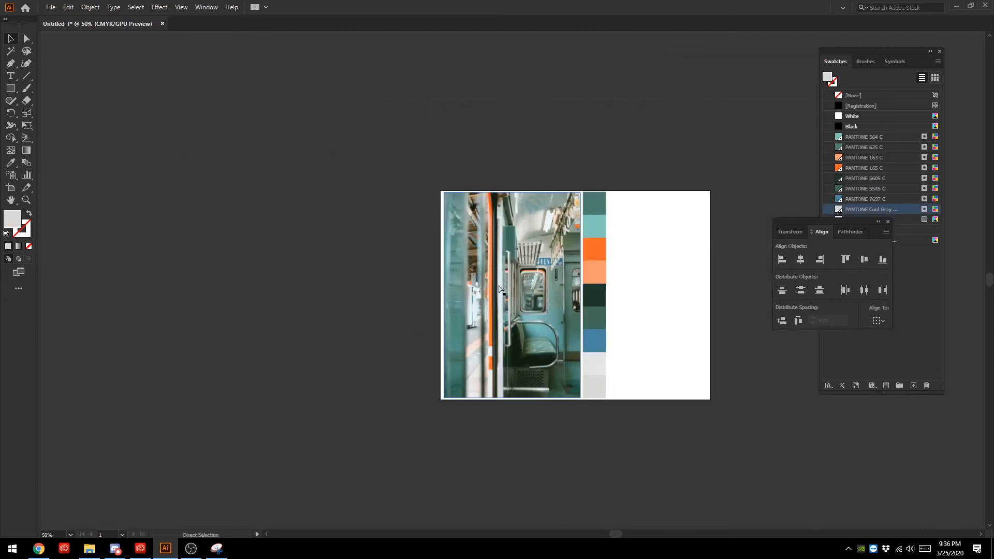
pyautogui.hotkey('ctrl', '+')
pyautogui.hotkey('ctrl', '+')
pyautogui.scroll(-1, 499, 285)
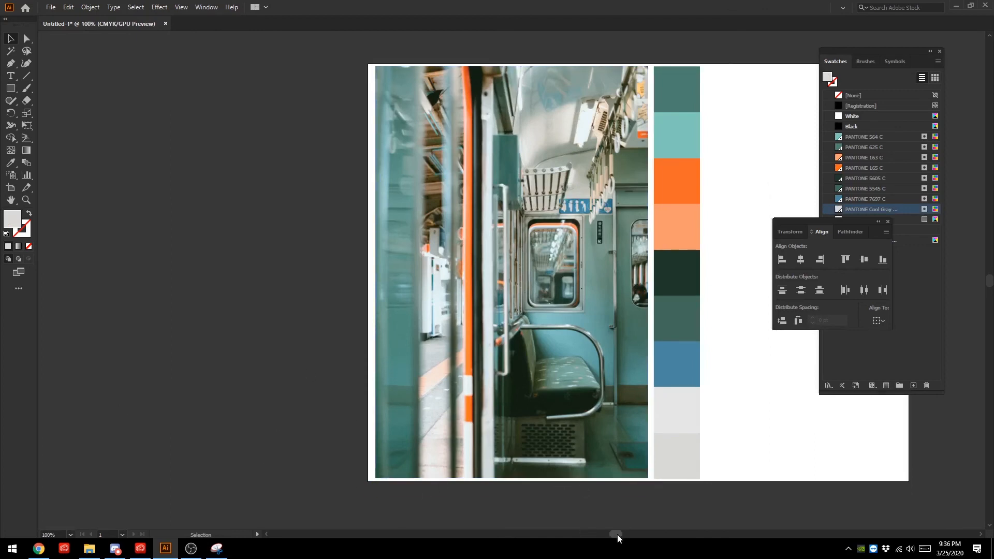
pyautogui.moveTo(617, 534); pyautogui.dragTo(622, 534)
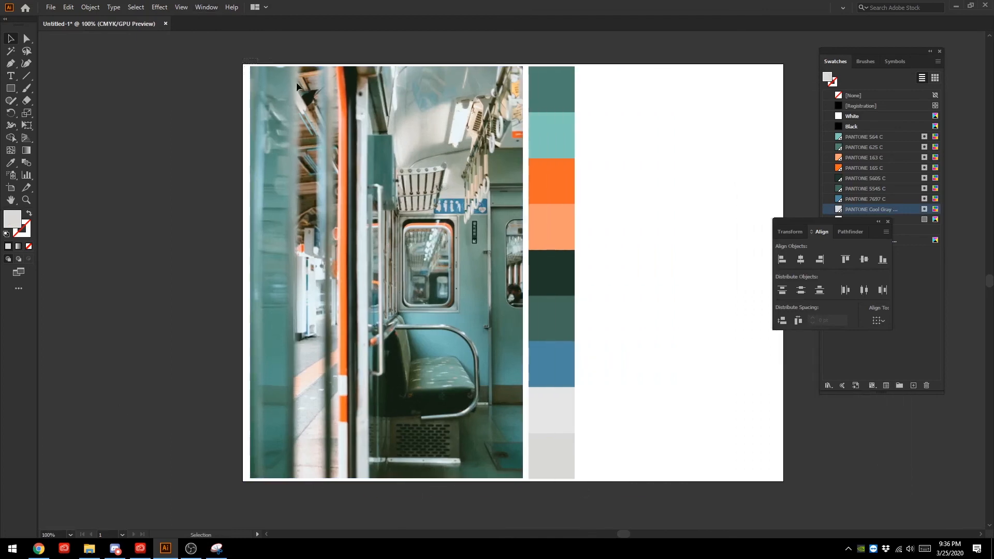
pyautogui.moveTo(296, 82); pyautogui.dragTo(597, 502)
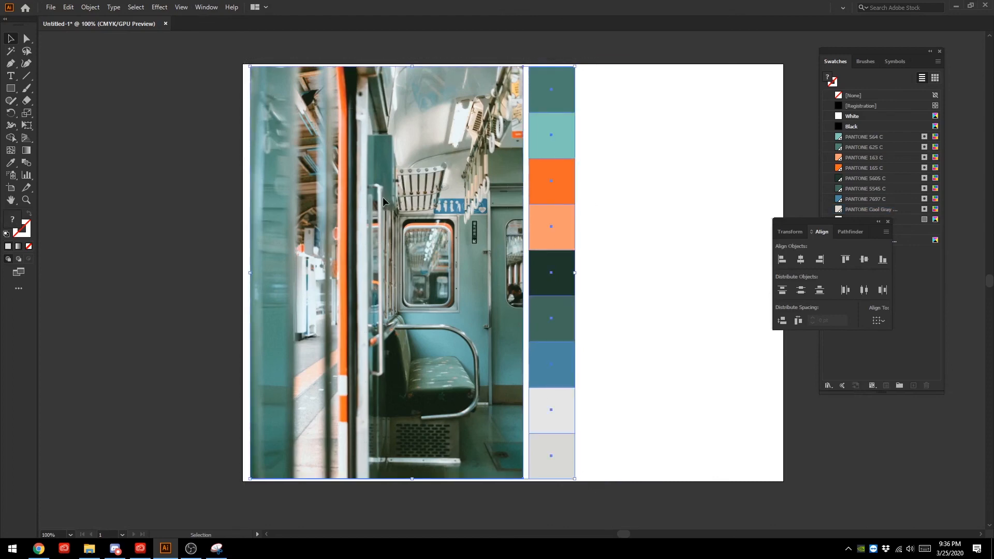
pyautogui.moveTo(383, 196); pyautogui.dragTo(379, 197)
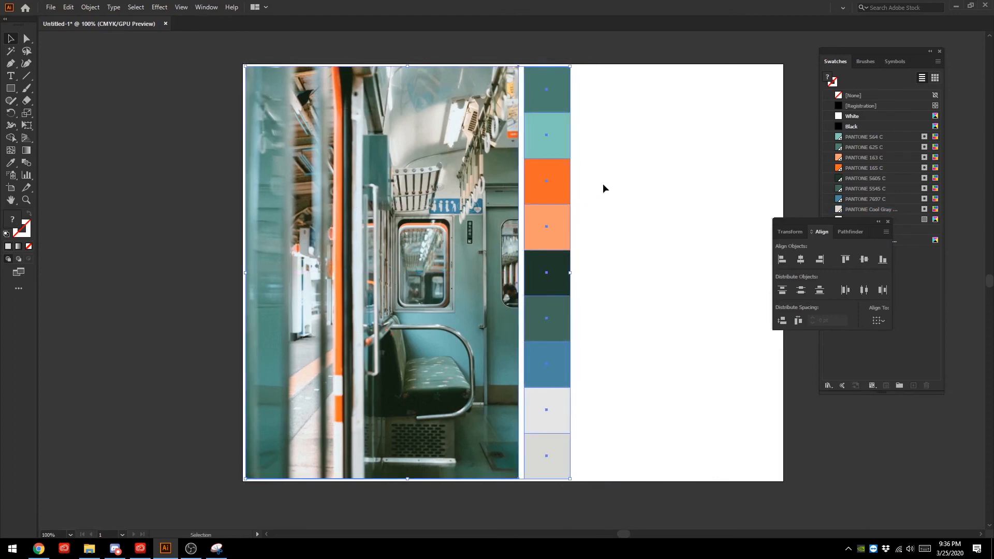
pyautogui.click(603, 183)
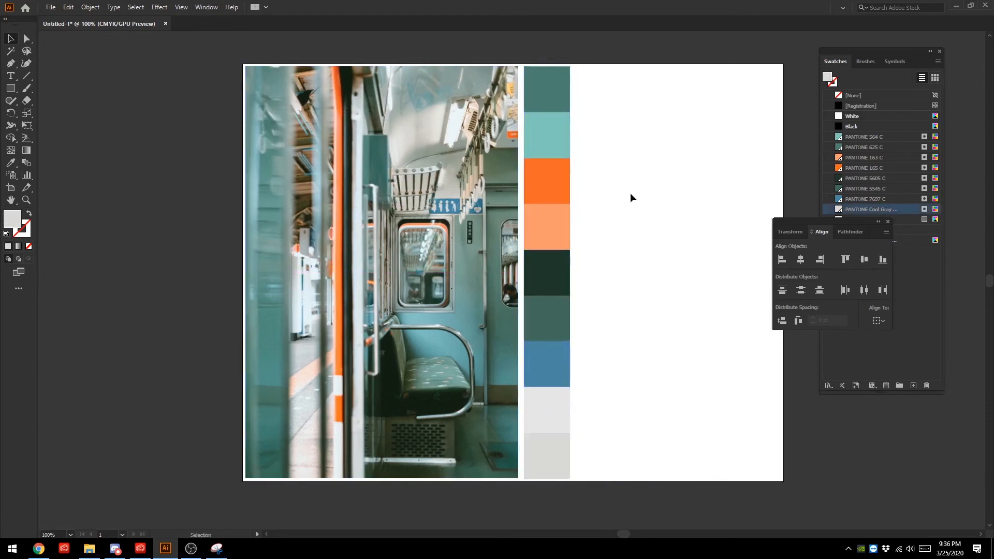
# - Narrow the artboard with the Artboard tool so its right edge ends just past the colour column
pyautogui.click(14, 190)
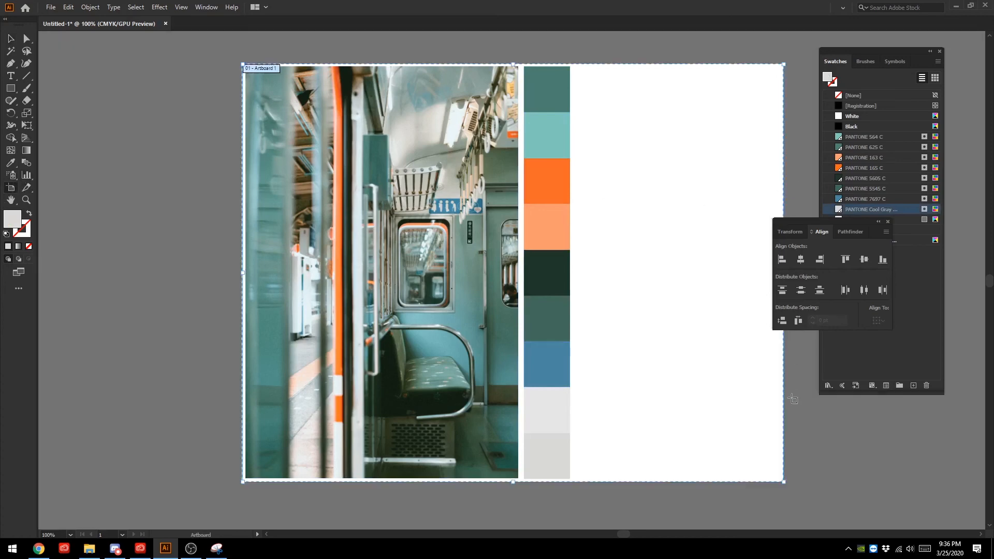
pyautogui.moveTo(813, 222); pyautogui.dragTo(875, 224)
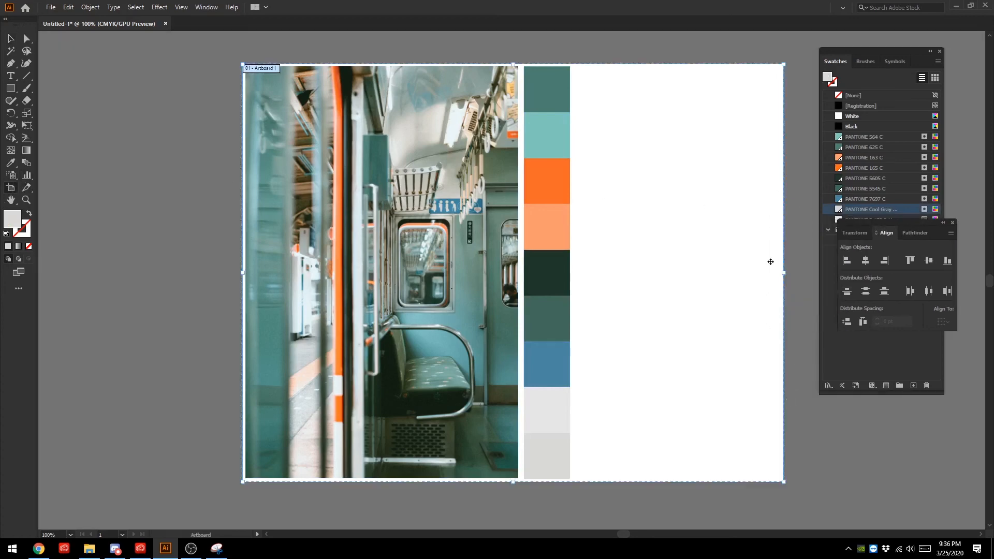
pyautogui.moveTo(783, 273); pyautogui.dragTo(573, 285)
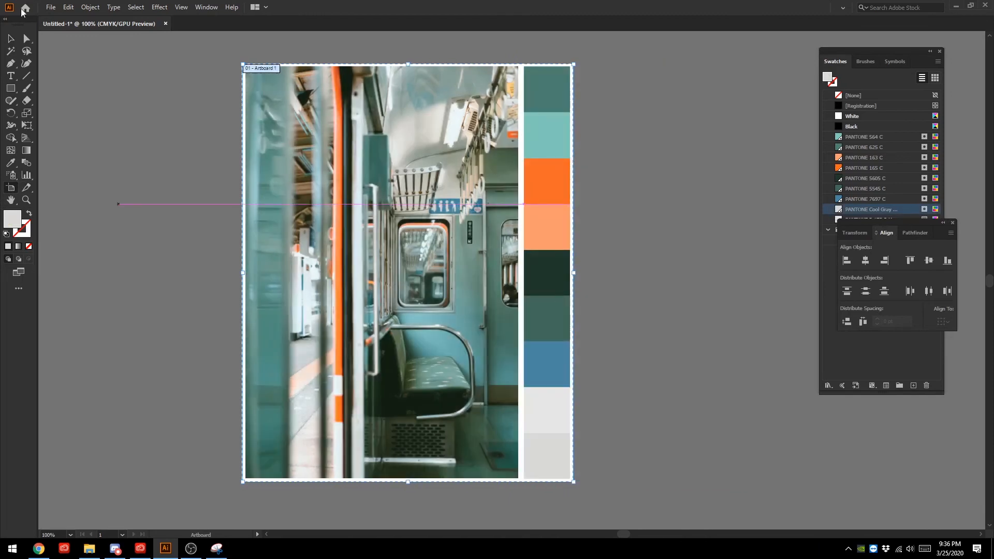
pyautogui.click(10, 38)
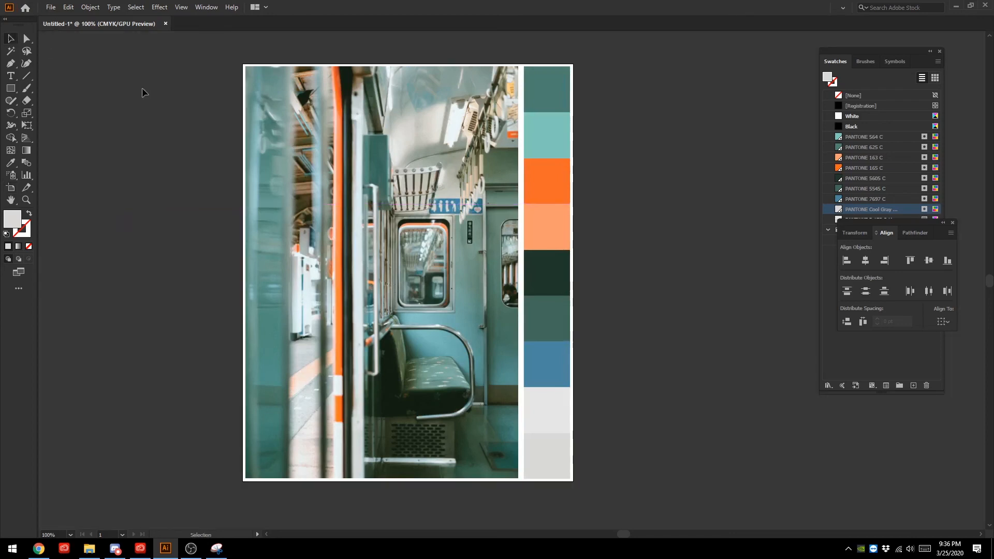
# - Select the column of colour squares and nudge it slightly left to narrow its gap to the photo
pyautogui.moveTo(532, 52); pyautogui.dragTo(570, 509)
pyautogui.press('Left')
pyautogui.press('Left')
pyautogui.press('Left')
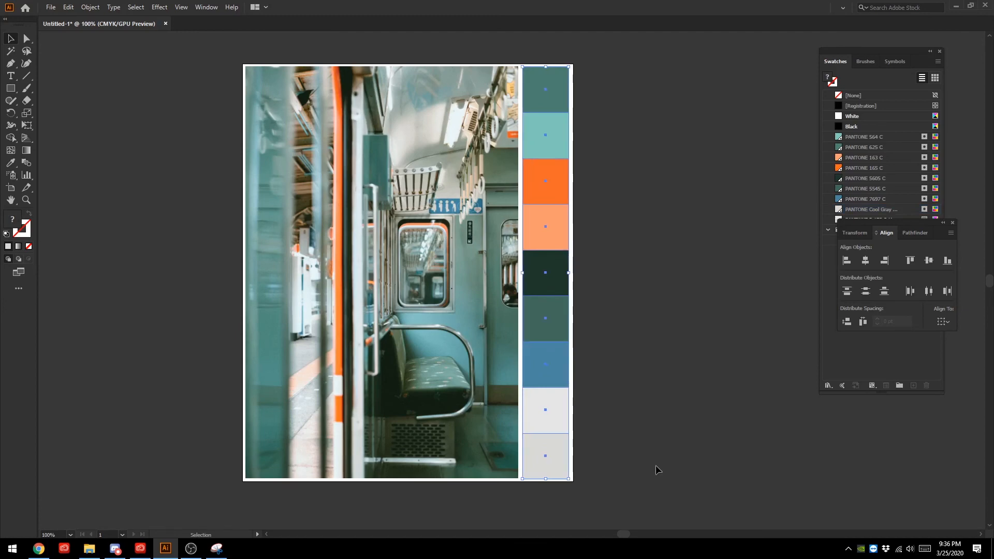
pyautogui.press('Right')
# - Add the photo to the selected squares and scale everything down slightly from the top-left corner
pyautogui.keyDown('shift'); pyautogui.click(315, 273); pyautogui.keyUp('shift')
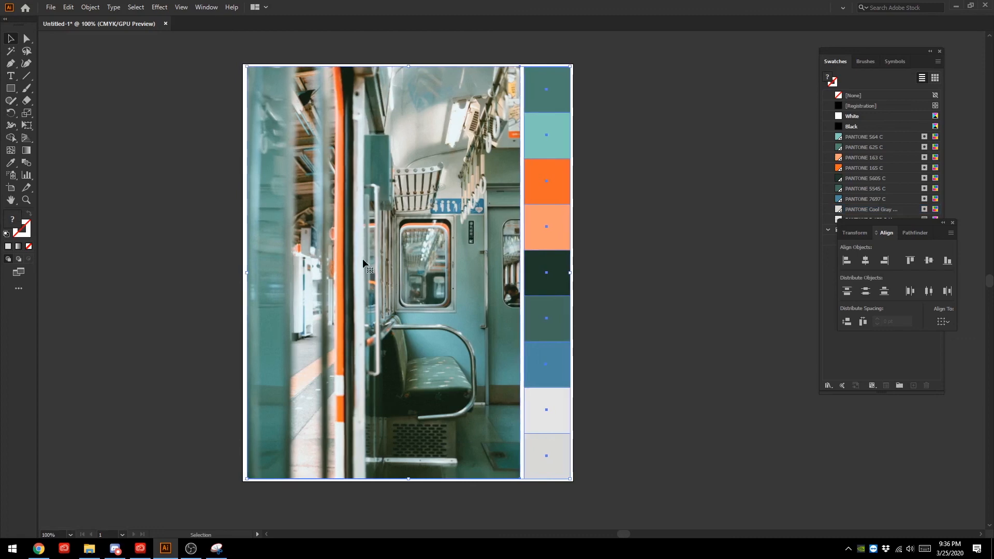
pyautogui.press('Right')
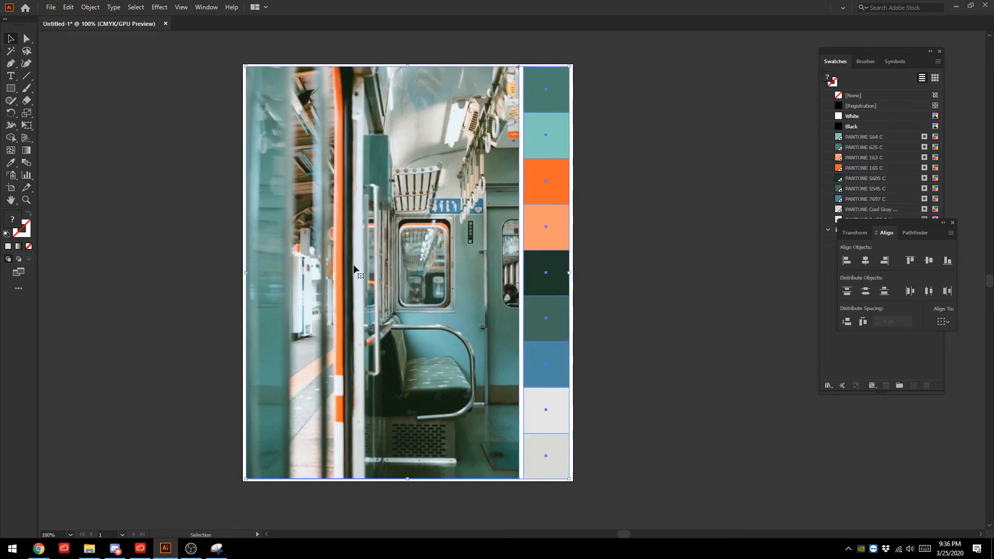
pyautogui.moveTo(246, 65); pyautogui.dragTo(248, 69)
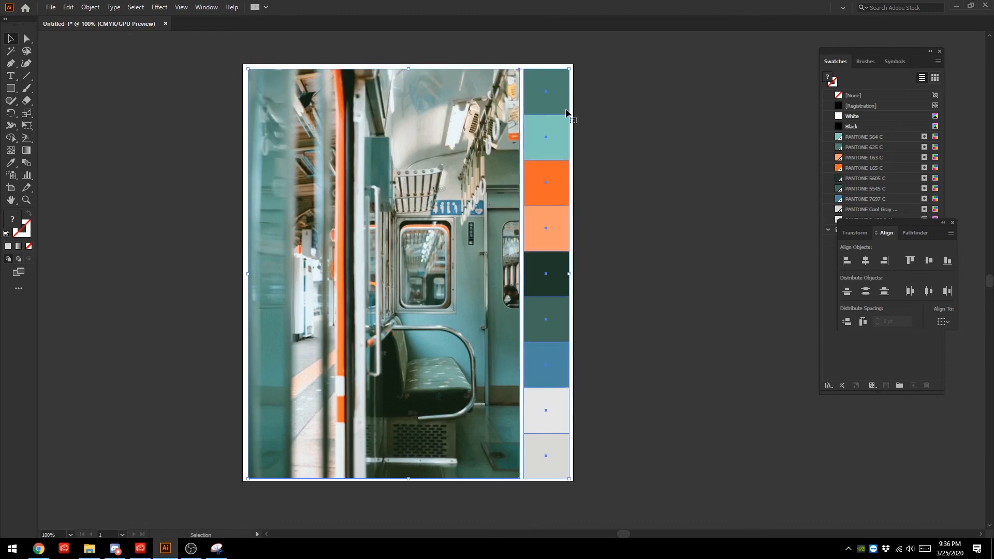
# - Nudge the photo and colour squares up and left to even out the white margins around them
pyautogui.press('Left')
pyautogui.press('Left')
pyautogui.press('Up')
pyautogui.press('Up')
pyautogui.press('Right')
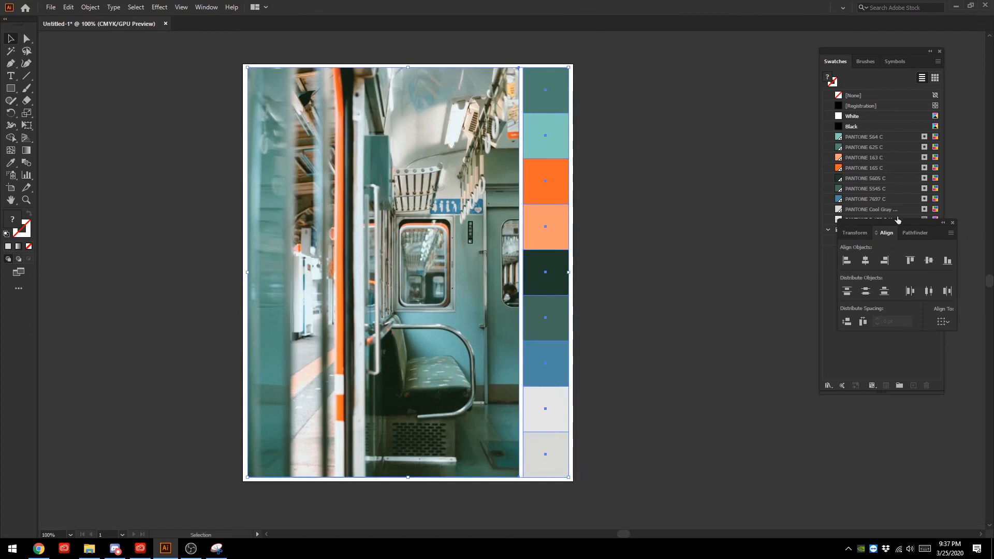
# - Set alignment to the artboard and centre the photo and colour squares on it horizontally and vertically
pyautogui.moveTo(899, 226); pyautogui.dragTo(689, 130)
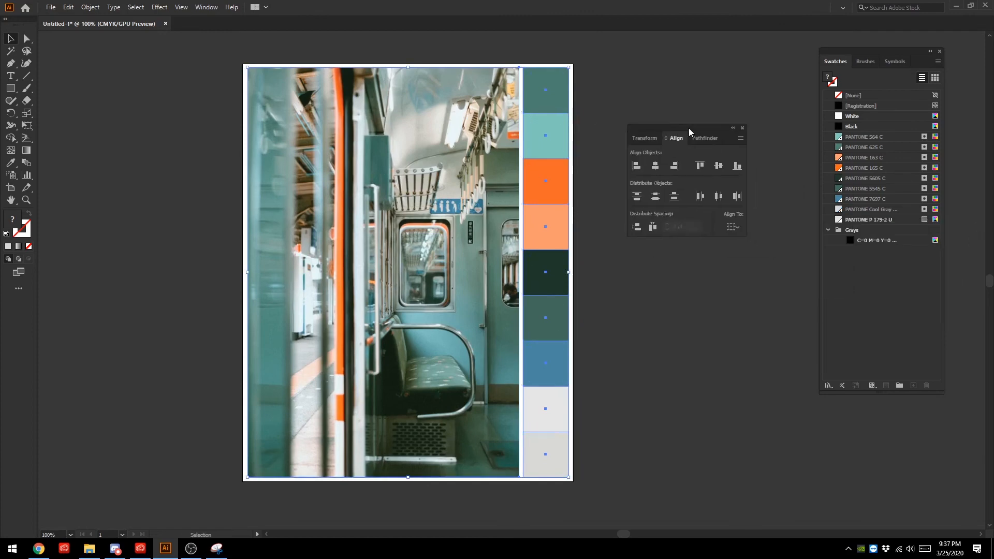
pyautogui.click(732, 228)
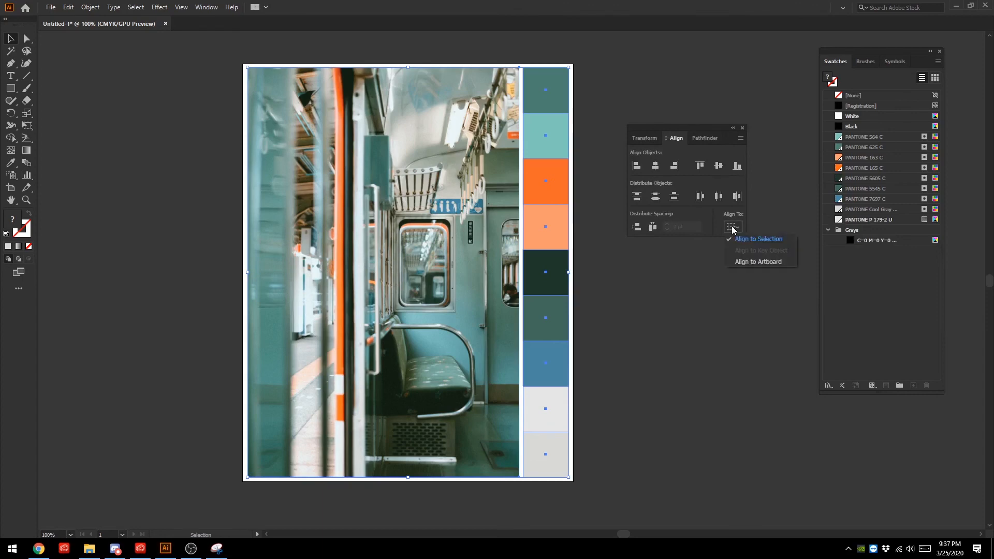
pyautogui.click(747, 263)
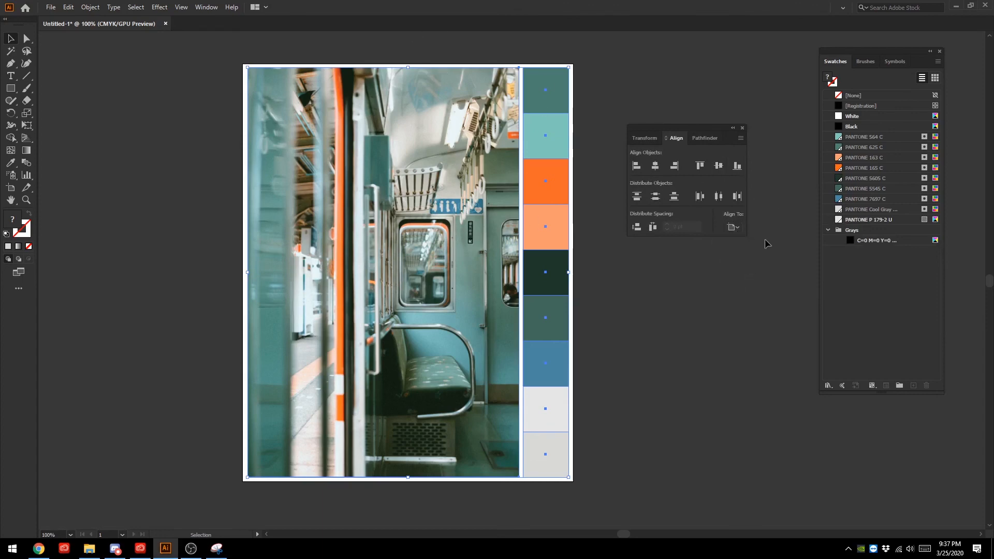
pyautogui.moveTo(408, 123); pyautogui.dragTo(440, 198)
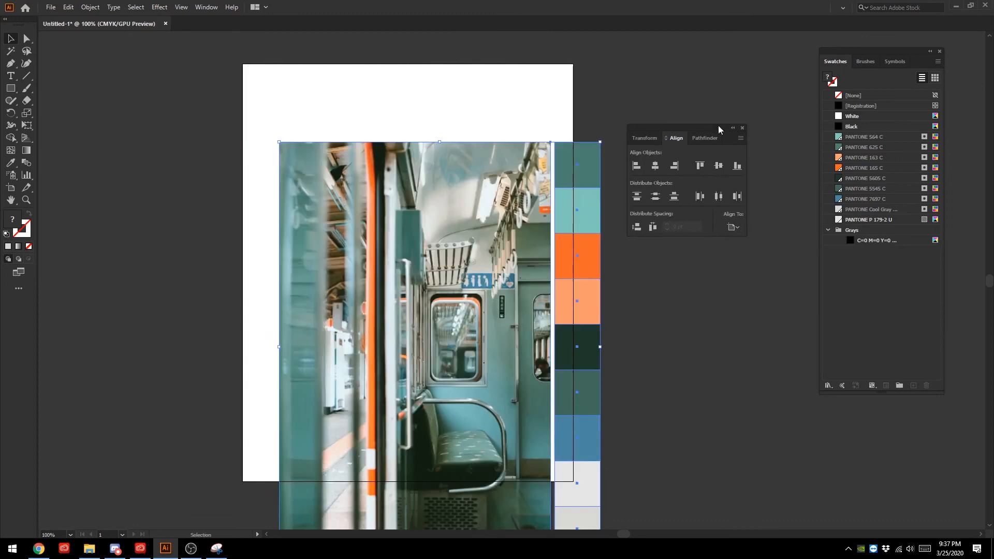
pyautogui.click(656, 167)
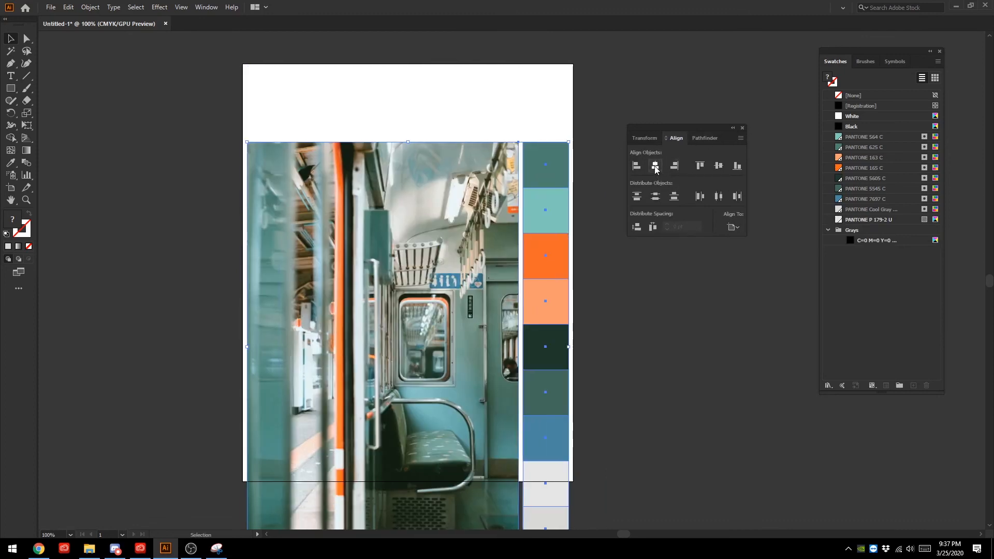
pyautogui.click(720, 167)
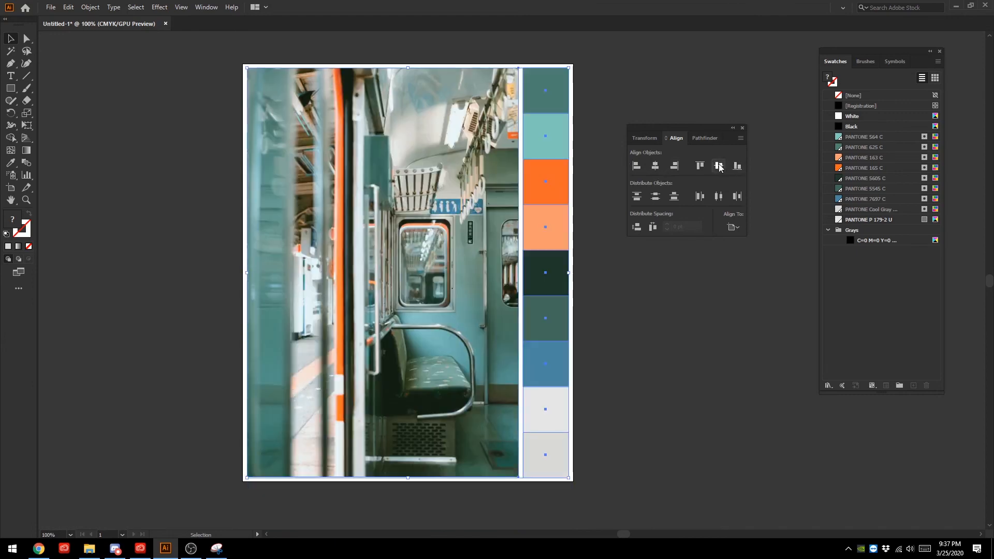
pyautogui.click(705, 367)
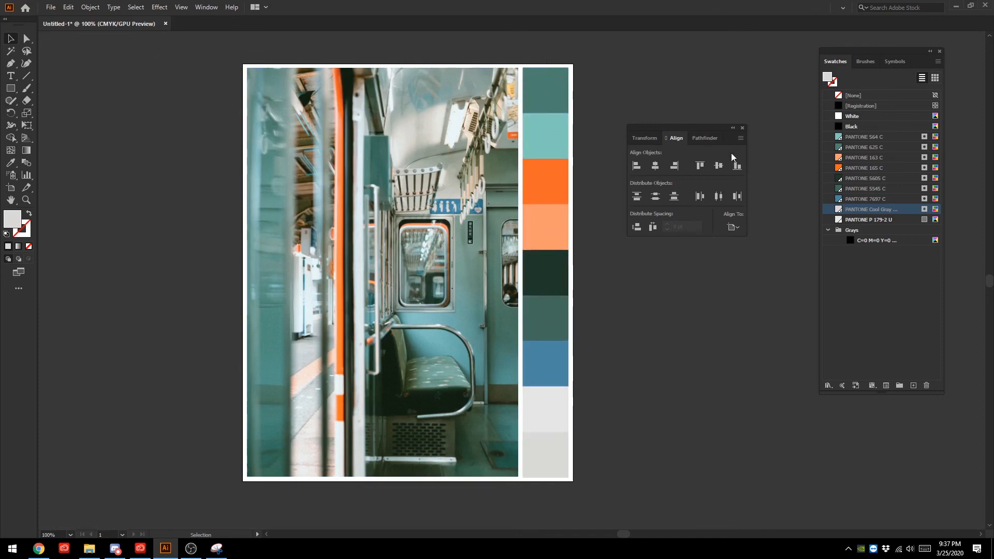
# - Select the photo and colour squares, move the Align panel higher and collapse the Grays swatch group
pyautogui.click(539, 88)
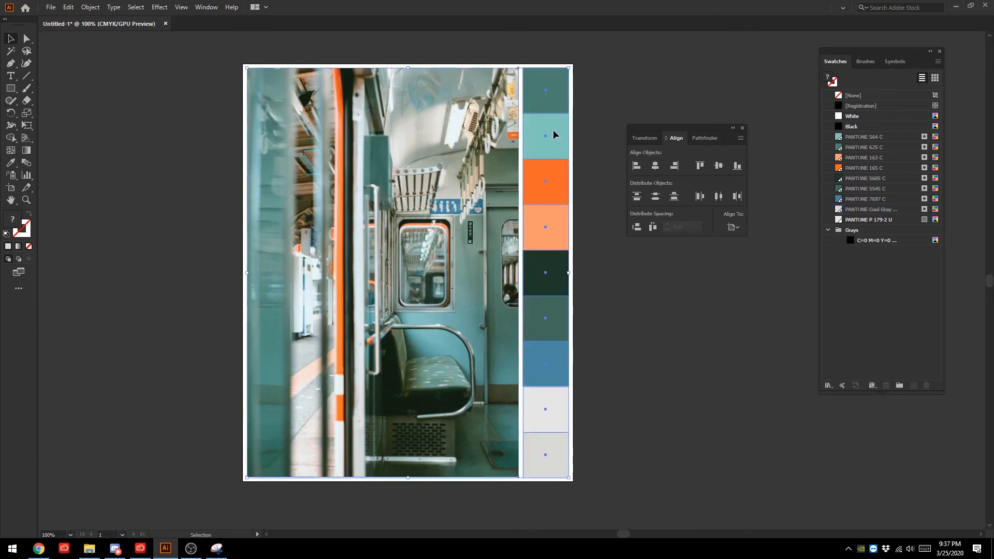
pyautogui.moveTo(713, 125); pyautogui.dragTo(714, 50)
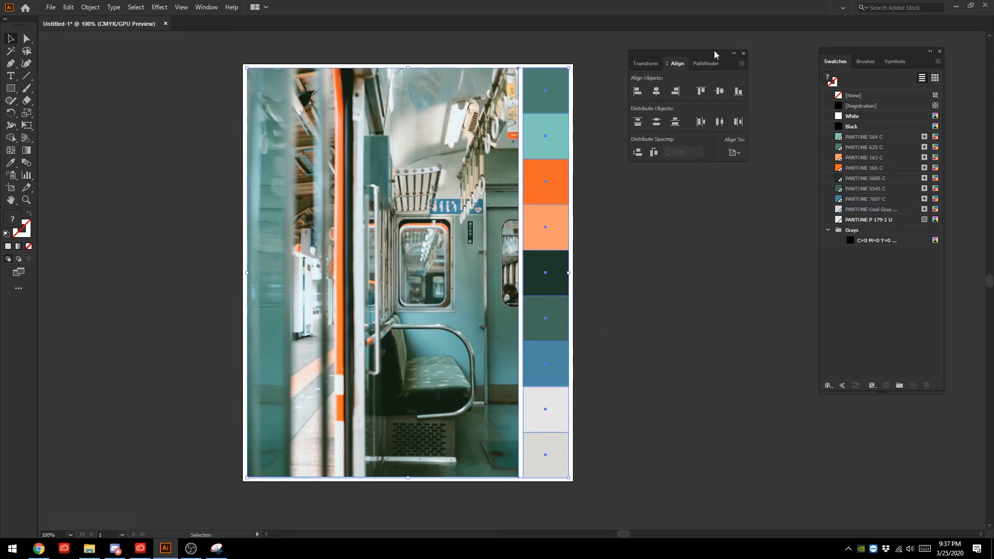
pyautogui.click(827, 230)
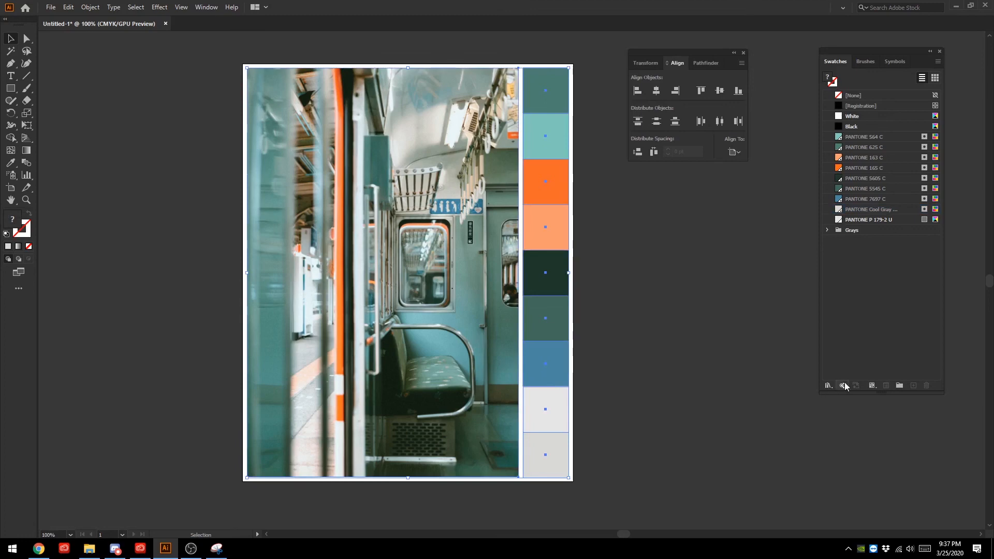
pyautogui.click(828, 389)
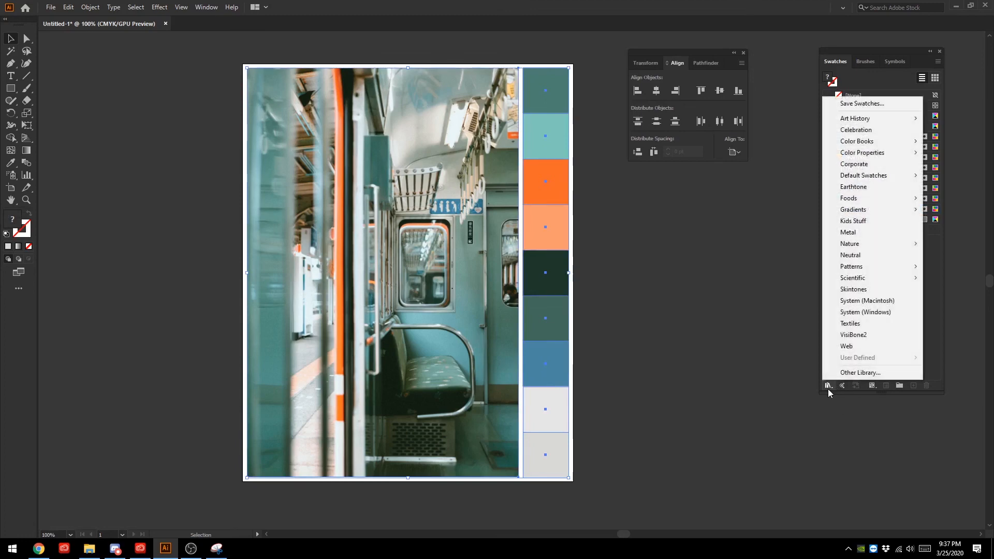
pyautogui.click(827, 390)
pyautogui.click(935, 272)
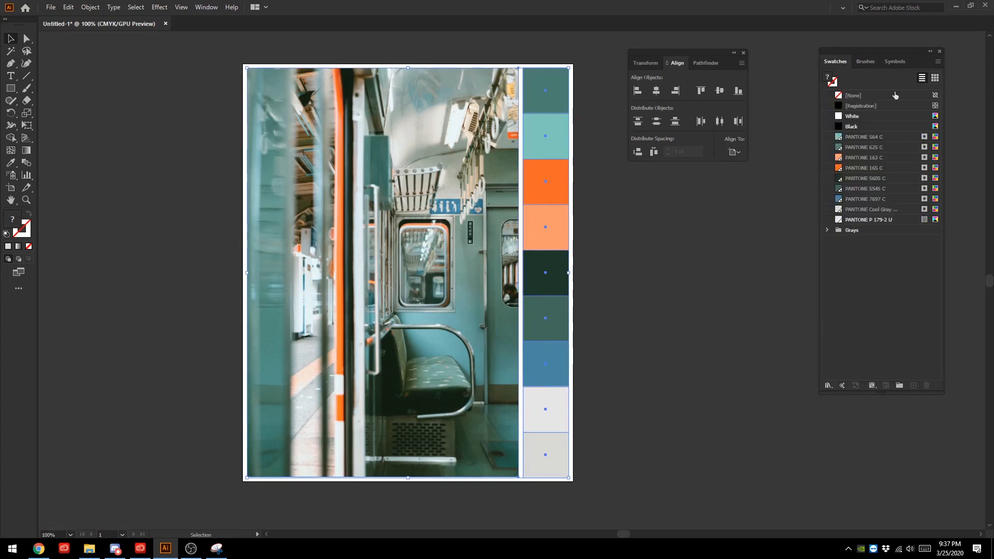
pyautogui.click(938, 62)
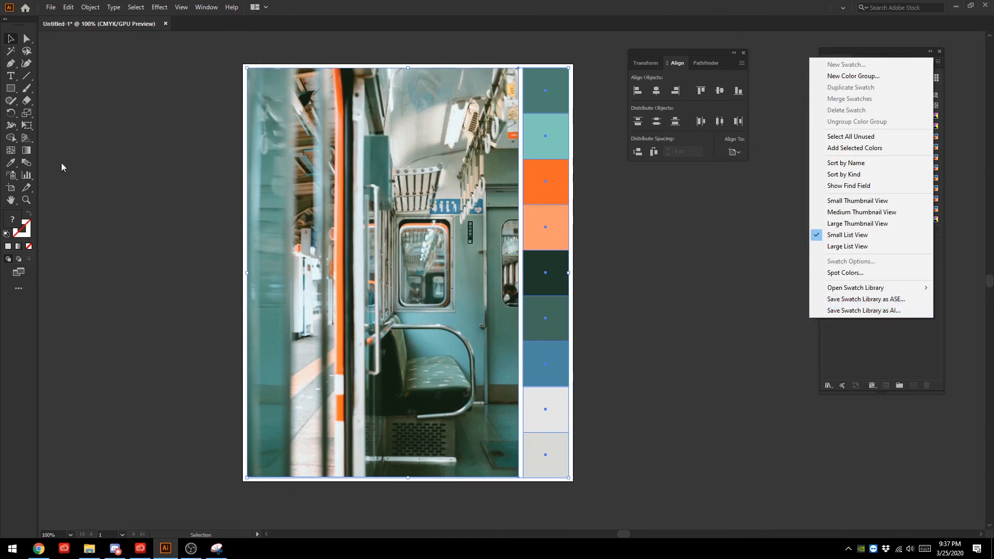
pyautogui.click(874, 341)
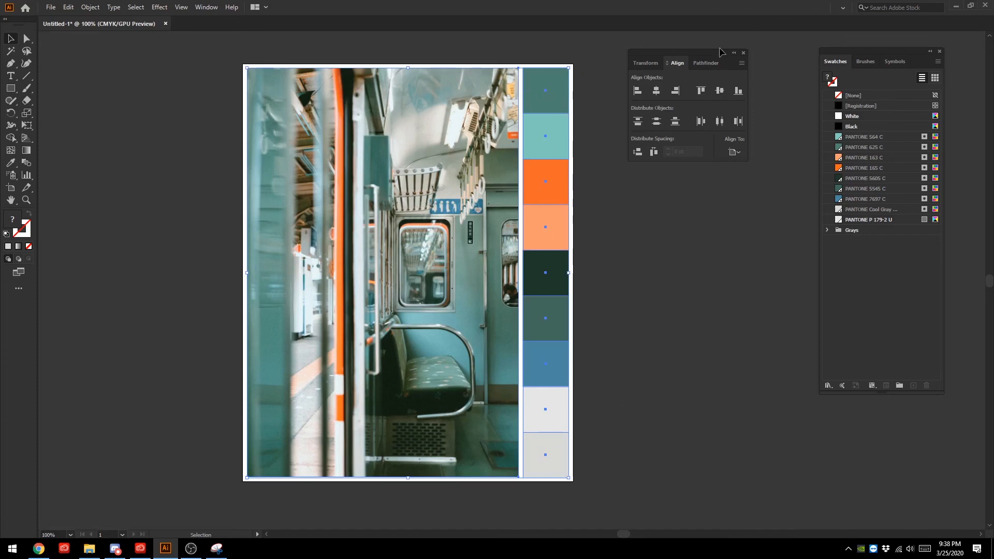
# - Dock the Align panel above the Swatches panel and deselect the artwork
pyautogui.moveTo(712, 53); pyautogui.dragTo(895, 57)
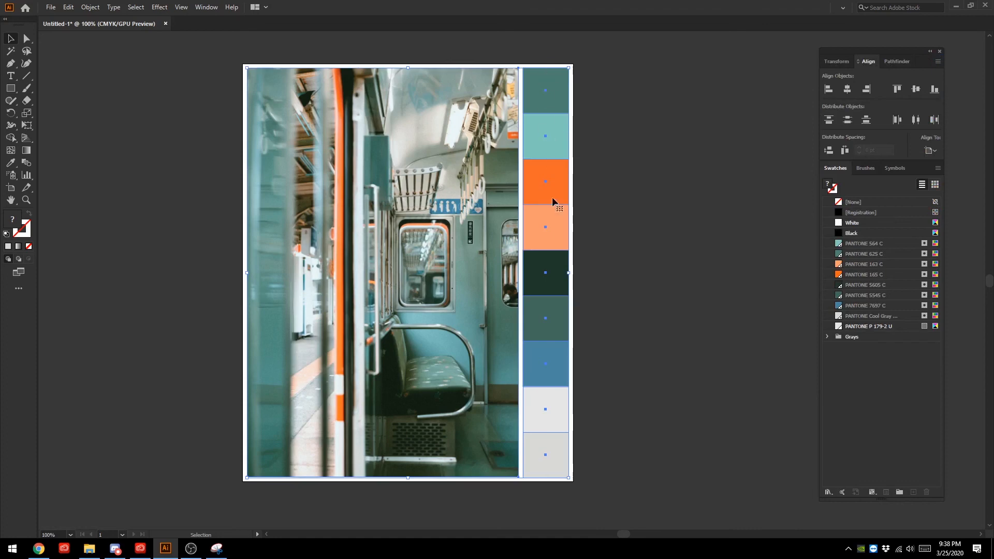
pyautogui.click(629, 303)
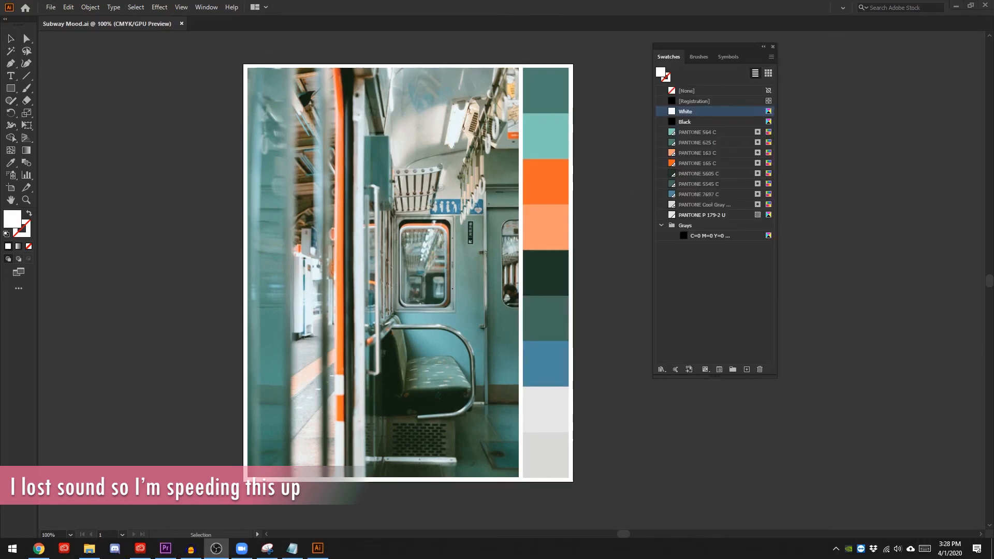
# - Put placeholder text on the top square and reorder the PANTONE swatches to follow the column: 625 before 564, 165 before 163, P 179-2 before Cool Gray
pyautogui.click(213, 41)
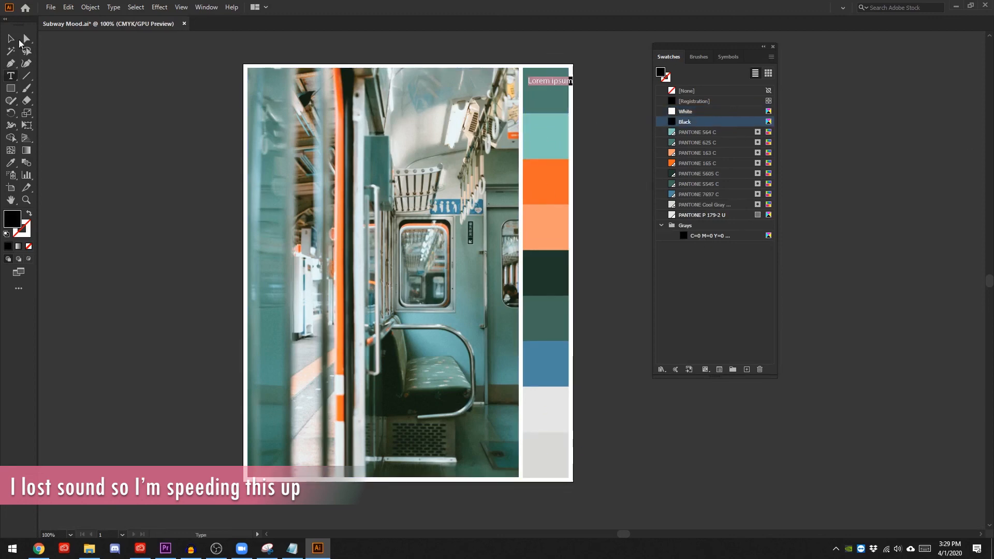
pyautogui.doubleClick(544, 107)
pyautogui.moveTo(687, 143); pyautogui.dragTo(687, 127)
pyautogui.click(545, 136)
pyautogui.moveTo(684, 163); pyautogui.dragTo(678, 148)
pyautogui.moveTo(710, 205); pyautogui.dragTo(715, 219)
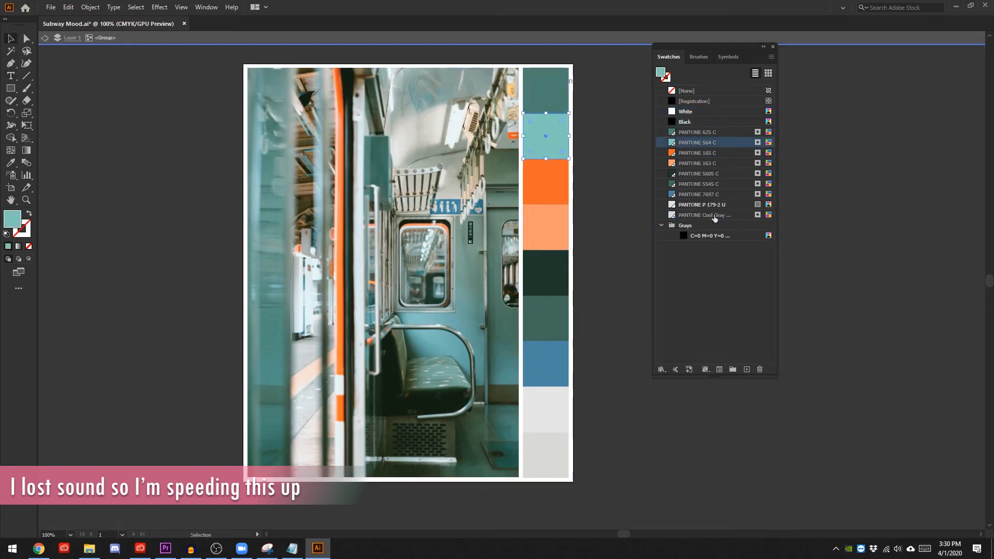
# - Replace the placeholder text on the top colour square with "Pantone 625C" on two lines
pyautogui.doubleClick(612, 155)
pyautogui.doubleClick(543, 81)
pyautogui.write('Pantone 63')
pyautogui.write('C')
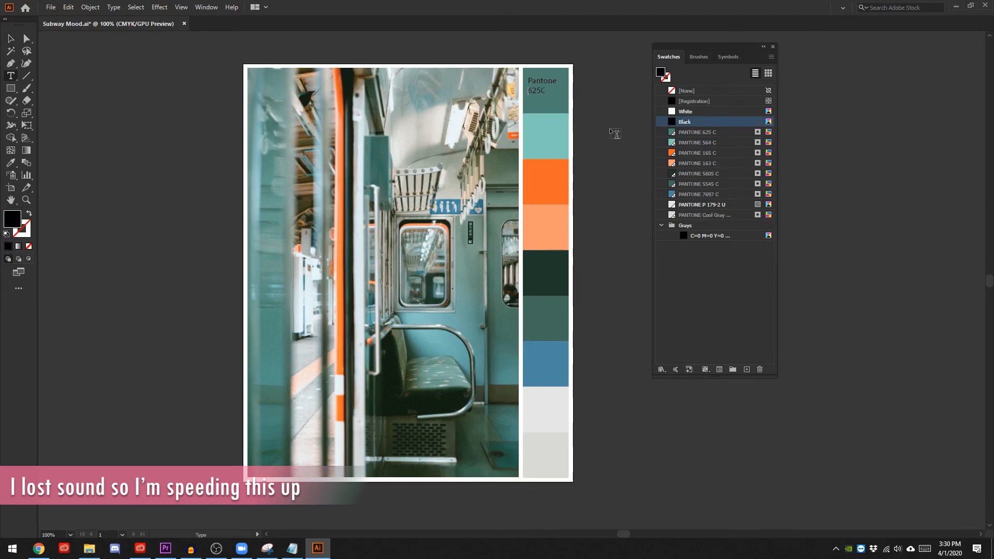
pyautogui.press('Escape')
# - Centre-align the text of the top square's label and place the Paragraph panel clear of the artwork
pyautogui.click(206, 6)
pyautogui.moveTo(363, 485)
pyautogui.click(481, 418)
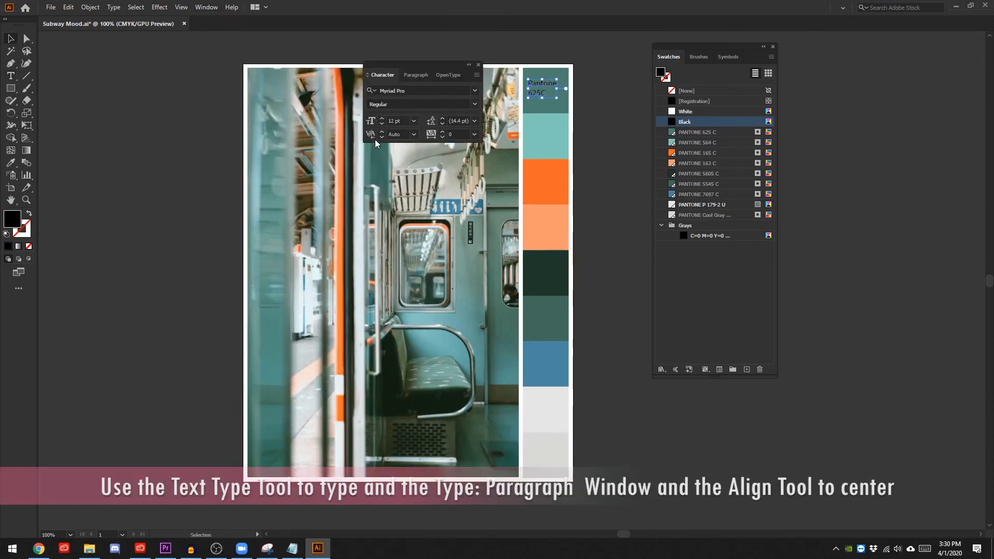
pyautogui.click(415, 76)
pyautogui.click(388, 92)
pyautogui.moveTo(401, 65); pyautogui.dragTo(868, 49)
# - Centre the "Pantone 625C" label on the top square and copy it onto each of the other eight squares
pyautogui.moveTo(529, 87); pyautogui.dragTo(551, 367)
pyautogui.click(590, 95)
pyautogui.click(588, 111)
pyautogui.click(551, 89)
pyautogui.keyDown('shift'); pyautogui.click(550, 138); pyautogui.keyUp('shift')
pyautogui.click(551, 322)
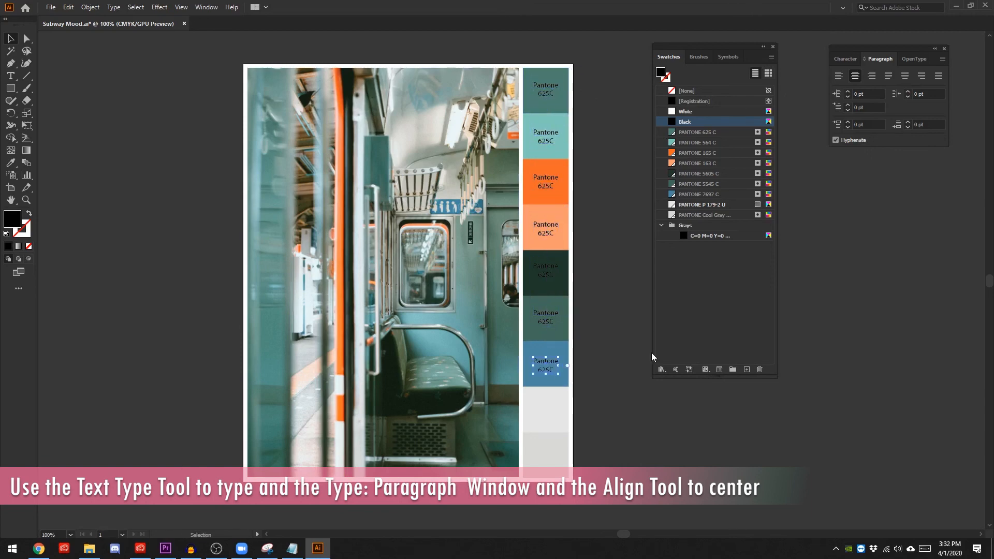
pyautogui.click(552, 365)
pyautogui.keyDown('shift'); pyautogui.click(551, 320); pyautogui.keyUp('shift')
pyautogui.moveTo(551, 321); pyautogui.dragTo(552, 415)
# - Change the second and third labels to "564 C" and "165 C", and space the top label's number as "625 C"
pyautogui.doubleClick(543, 92)
pyautogui.moveTo(538, 141); pyautogui.dragTo(549, 141)
pyautogui.write('564')
pyautogui.click(549, 94)
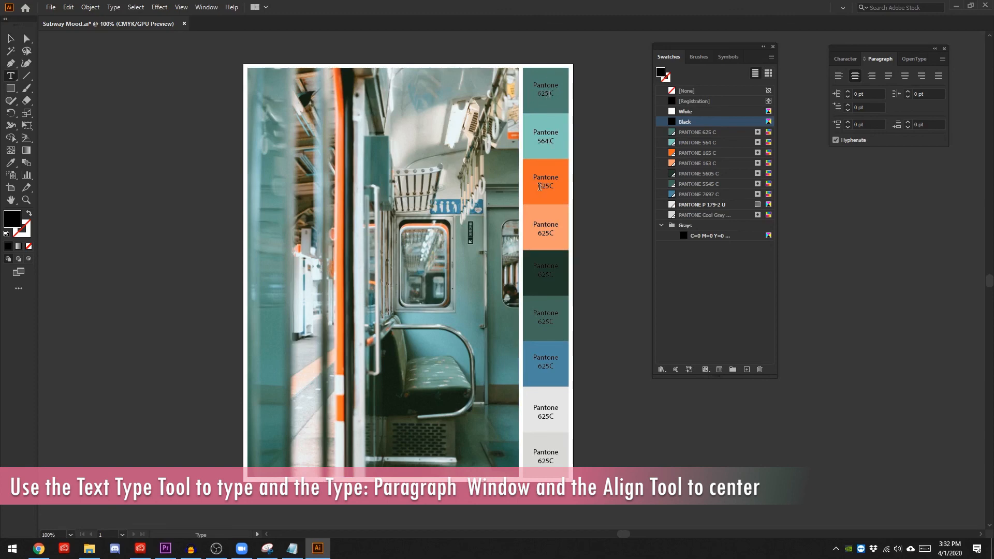
pyautogui.moveTo(538, 187); pyautogui.dragTo(549, 186)
pyautogui.write('165')
# - Change the label numbers on the light orange and darkest green squares to "163C" and "5605C"
pyautogui.moveTo(538, 233); pyautogui.dragTo(549, 233)
pyautogui.write('163')
pyautogui.moveTo(538, 274); pyautogui.dragTo(548, 275)
pyautogui.write('5605')
# - Colour the label on the darkest green square white and place the Color panel beside the artboard
pyautogui.click(11, 39)
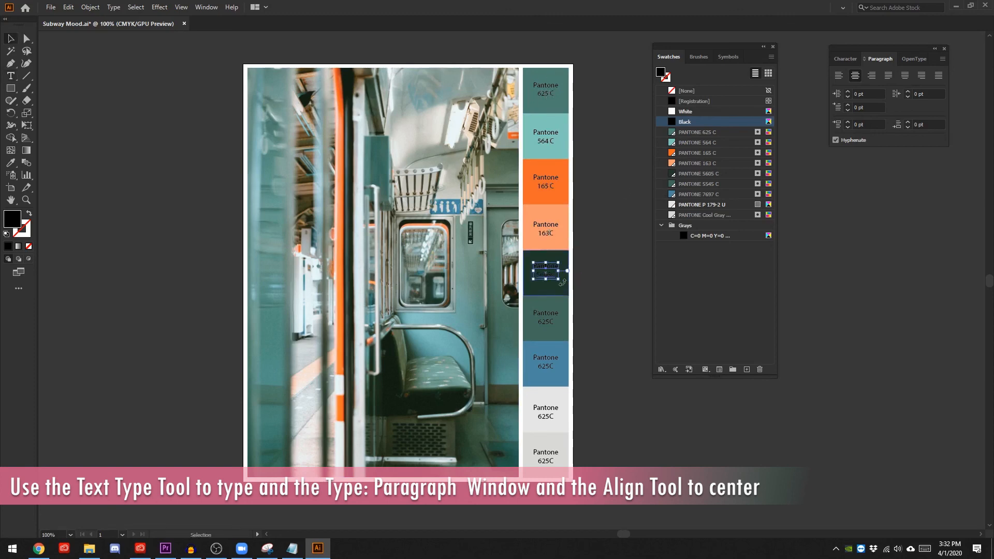
pyautogui.click(685, 111)
pyautogui.click(26, 233)
pyautogui.click(113, 235)
pyautogui.moveTo(409, 78); pyautogui.dragTo(886, 173)
# - Change the label numbers on the green square below the darkest one and on the blue square to "5545 C" and "7697 C"
pyautogui.click(11, 76)
pyautogui.moveTo(538, 322); pyautogui.dragTo(549, 322)
pyautogui.write('5545')
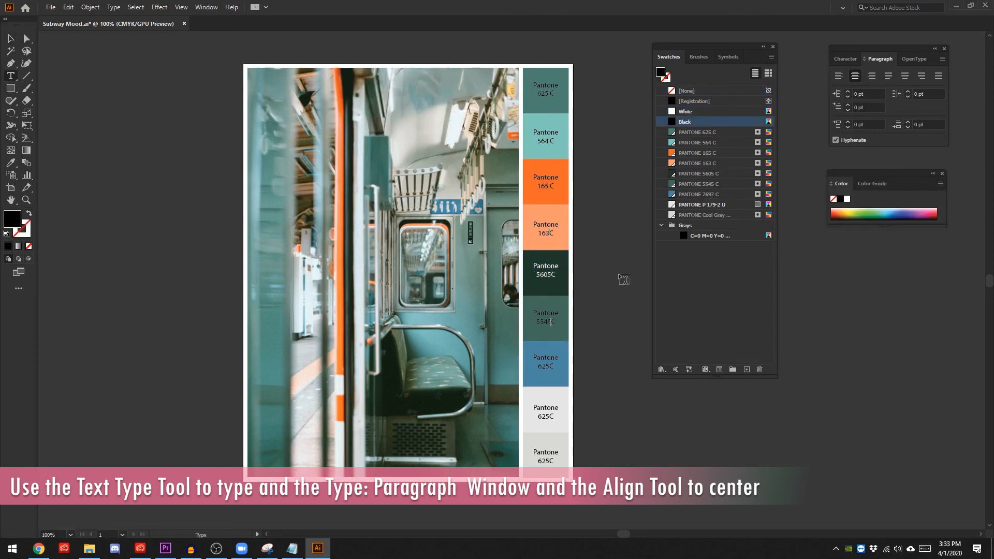
pyautogui.moveTo(538, 366); pyautogui.dragTo(549, 366)
# - Change the second lines of the labels on the two grey squares to "Cool Gray 1U" and "P 179-2 U"
pyautogui.moveTo(538, 416); pyautogui.dragTo(549, 416)
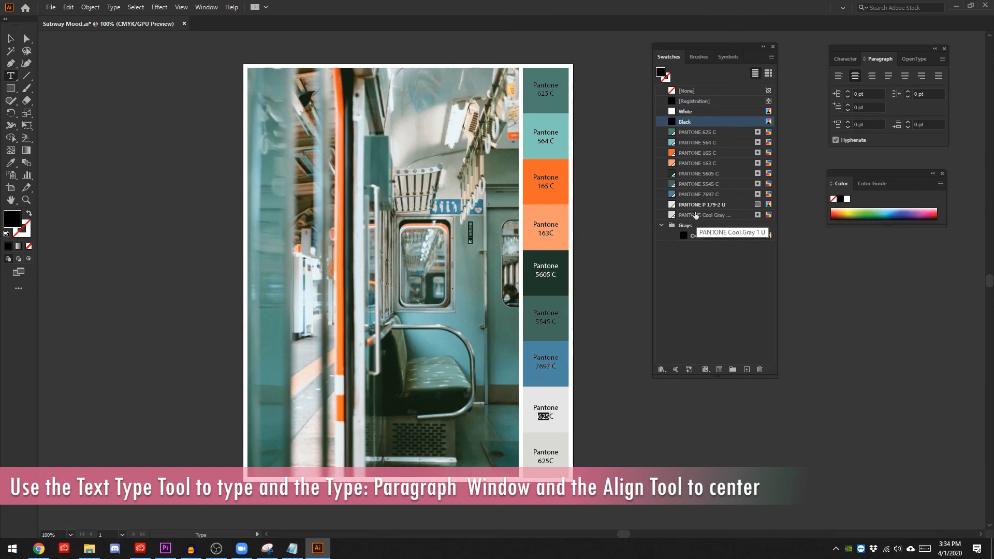
pyautogui.write('Cool Gray 1U')
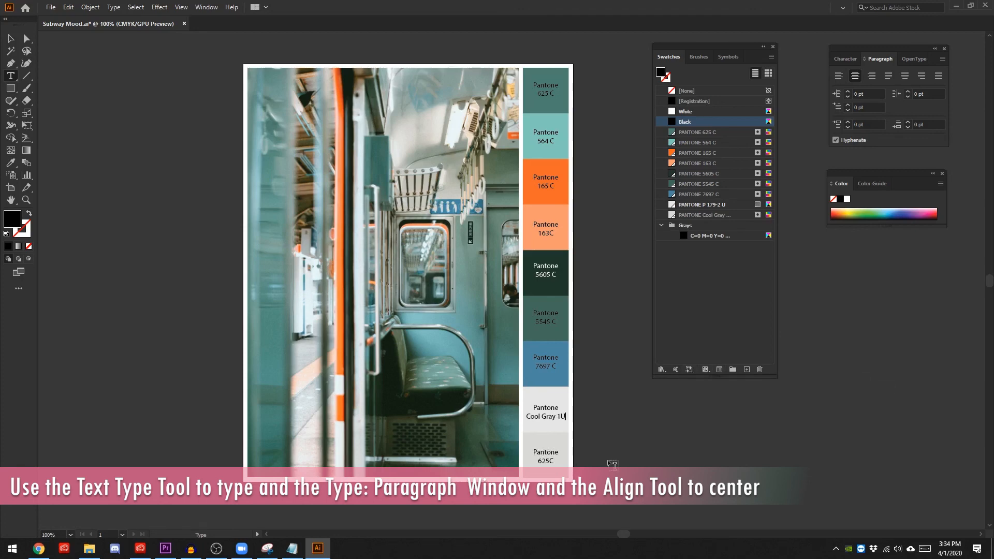
pyautogui.moveTo(537, 461); pyautogui.dragTo(548, 456)
pyautogui.write('P 179-2 U')
# - Select all nine labels and distribute them with equal vertical spacing down the colour column
pyautogui.click(11, 39)
pyautogui.click(206, 7)
pyautogui.click(257, 123)
pyautogui.click(544, 449)
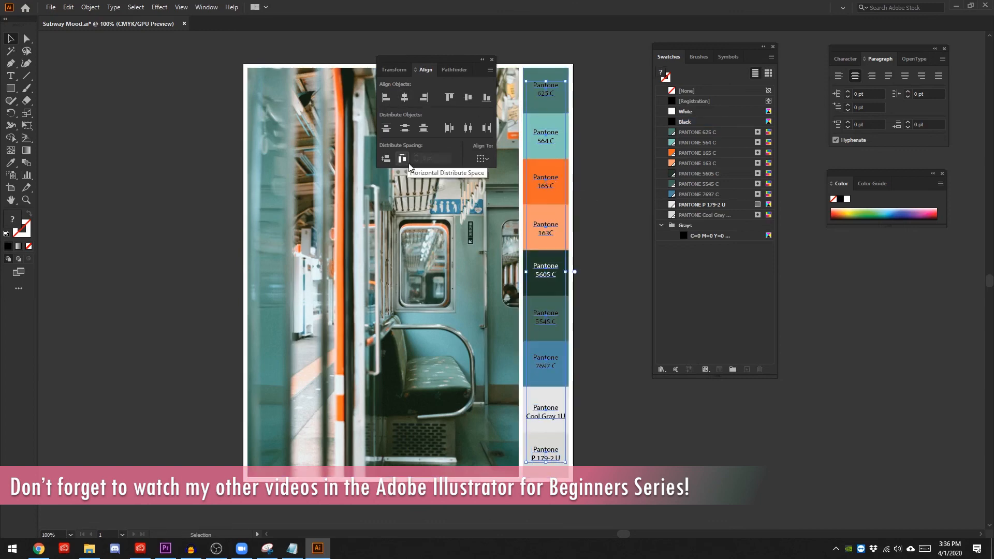
pyautogui.click(386, 159)
pyautogui.click(629, 302)
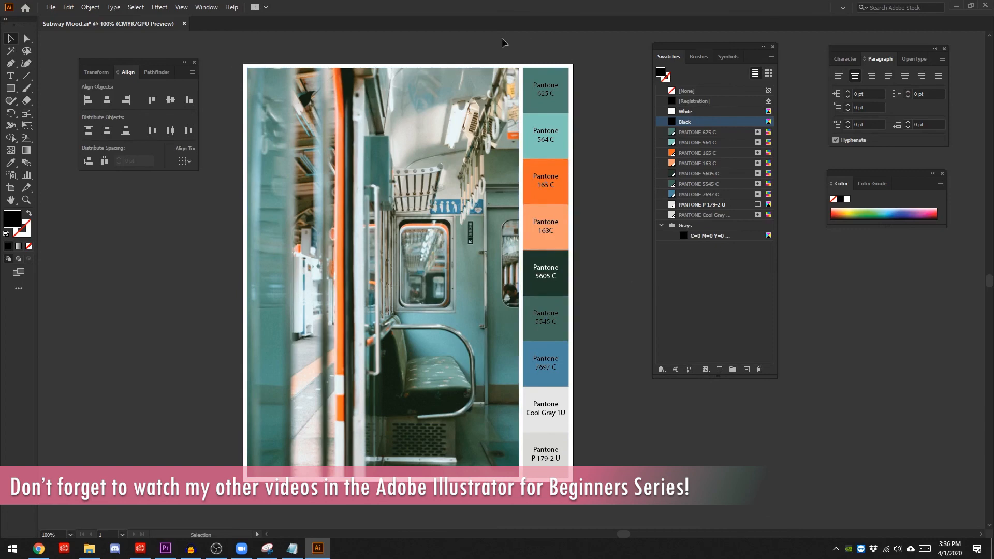
# - Save the document under the name Subway Mood in Adobe PDF format
pyautogui.click(51, 7)
pyautogui.click(72, 95)
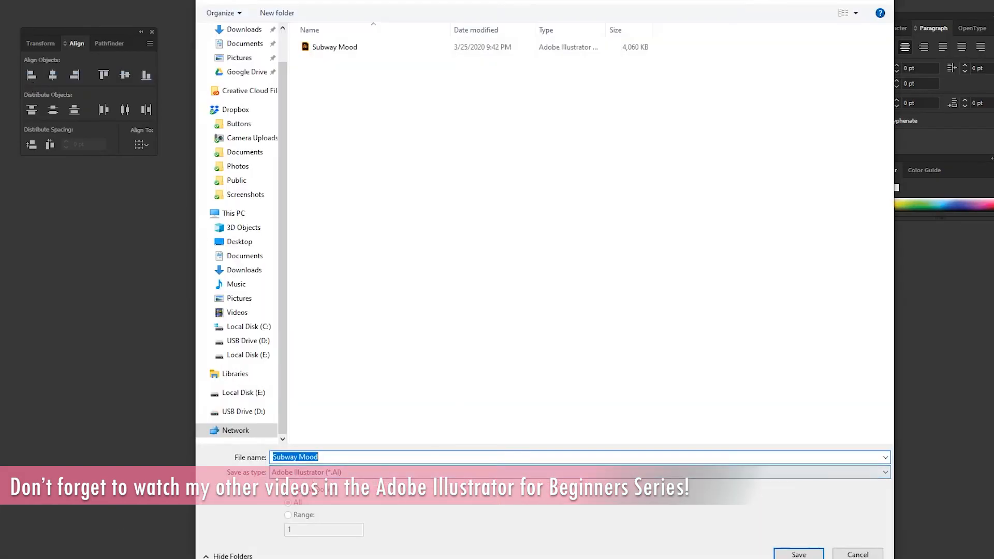
pyautogui.click(338, 473)
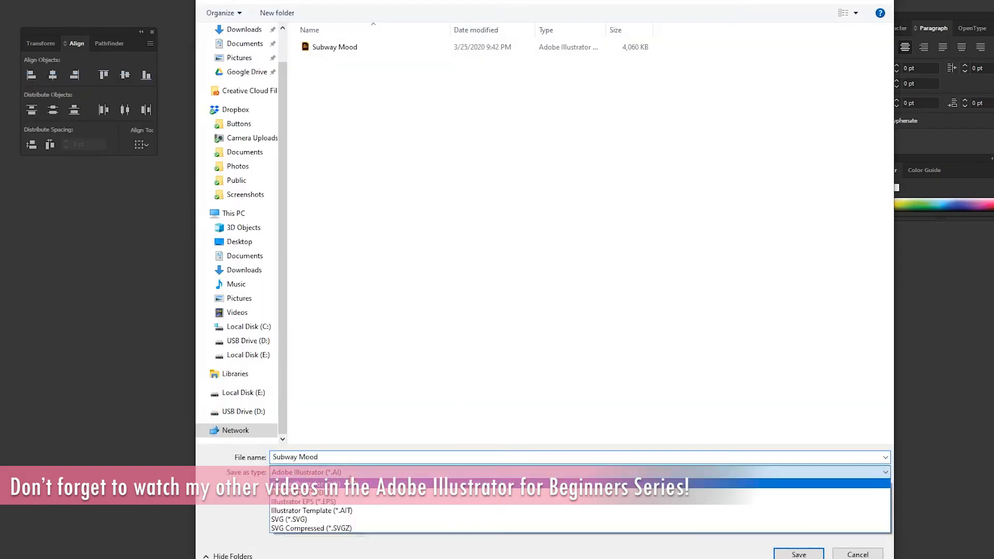
pyautogui.click(337, 491)
pyautogui.click(799, 554)
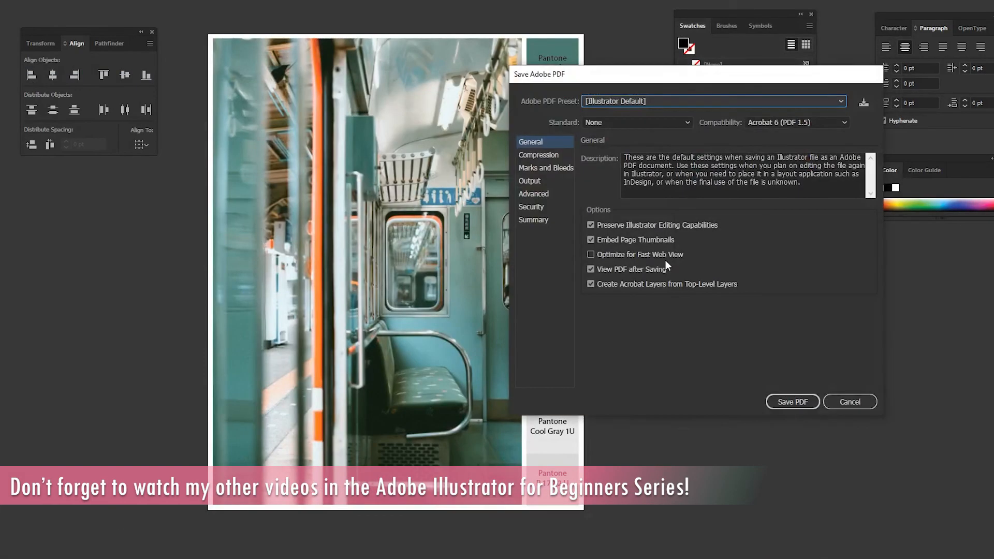
# - Turn off Preserve Illustrator Editing Capabilities, choose the [Smallest File Size] preset and save the PDF
pyautogui.click(605, 225)
pyautogui.click(688, 101)
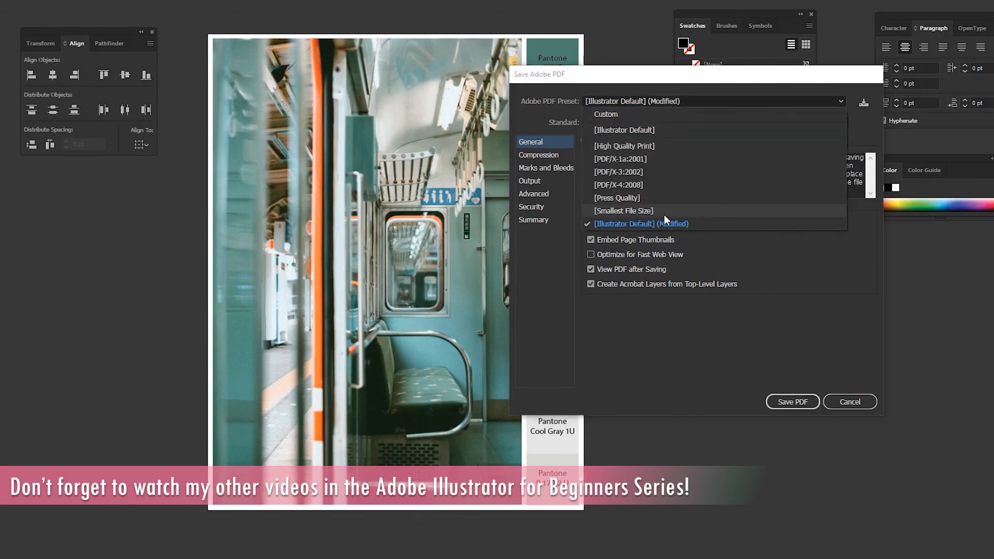
pyautogui.click(662, 210)
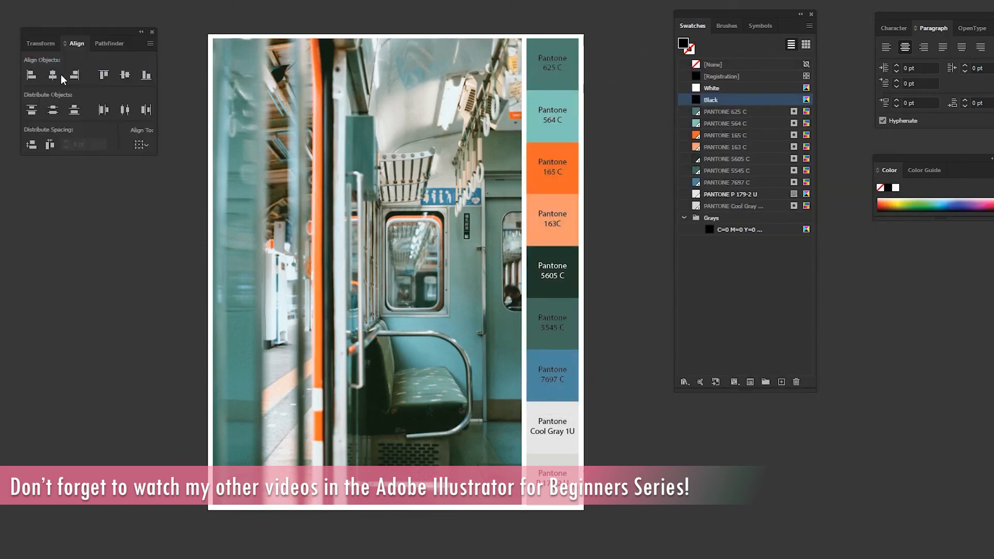
pyautogui.hotkey('alt', 'f')
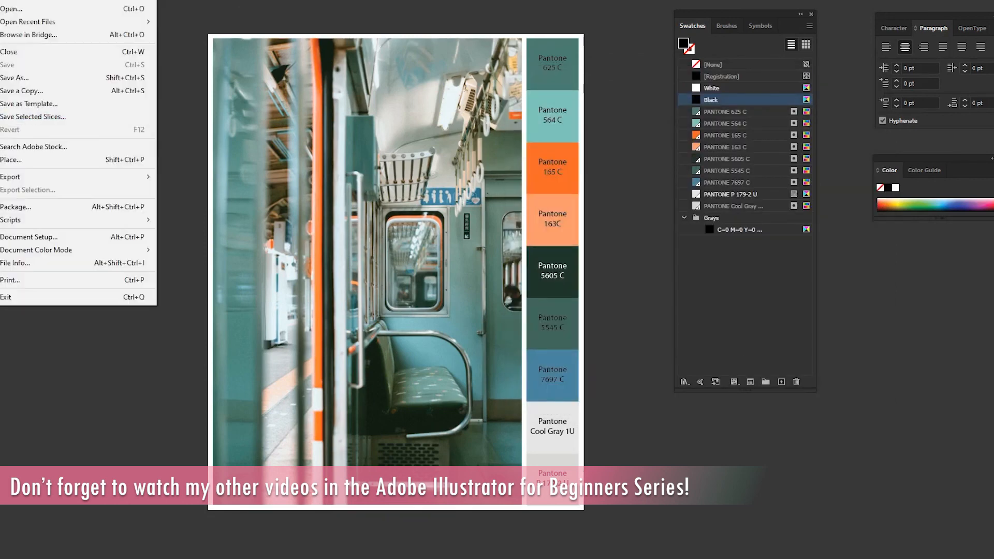
pyautogui.click(49, 78)
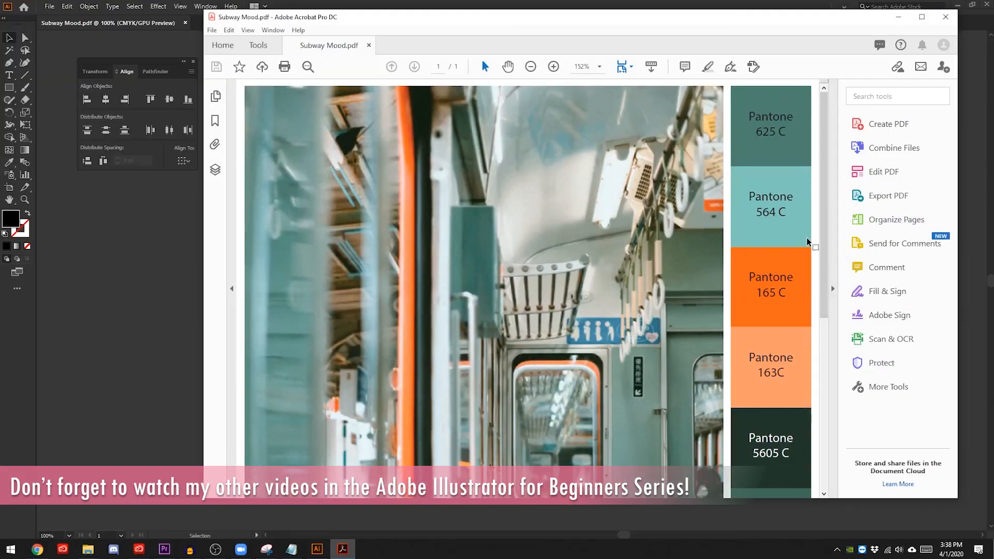
# - Review Subway Mood.pdf in Adobe Acrobat down to the last colour square, and zoom out to 75% to see the whole page
pyautogui.scroll(-2, 816, 259)
pyautogui.scroll(-4, 816, 259)
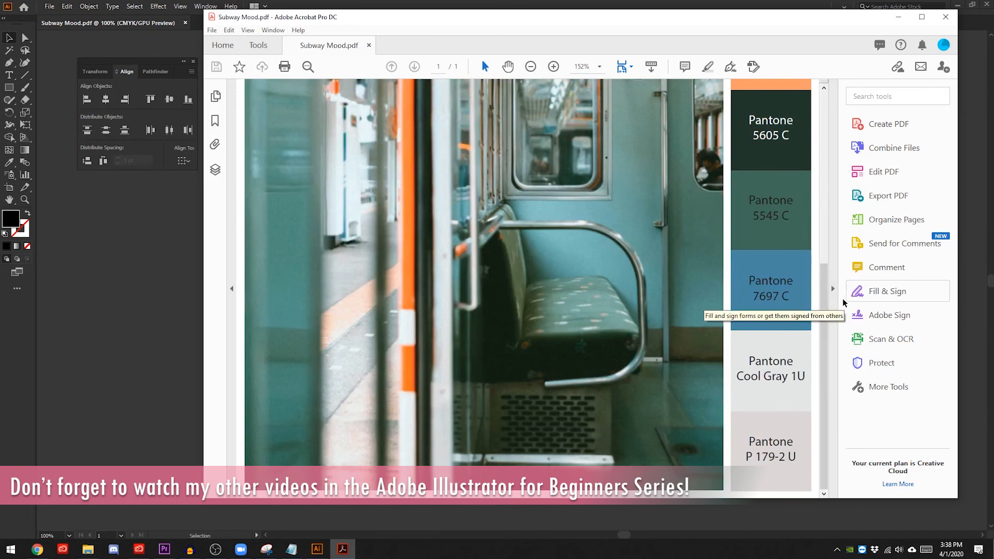
pyautogui.hotkey('ctrl', '-')
pyautogui.hotkey('ctrl', '-')
pyautogui.hotkey('ctrl', '-')
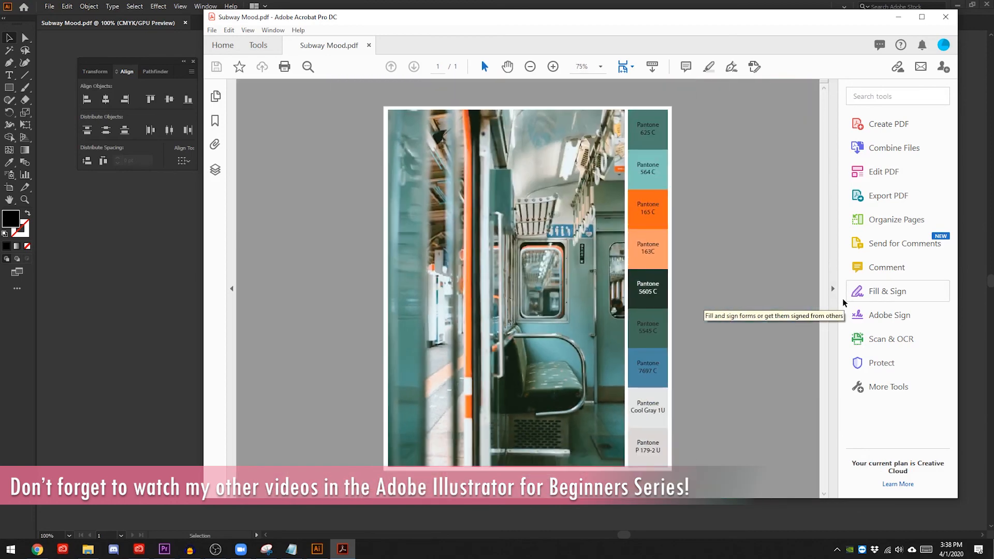